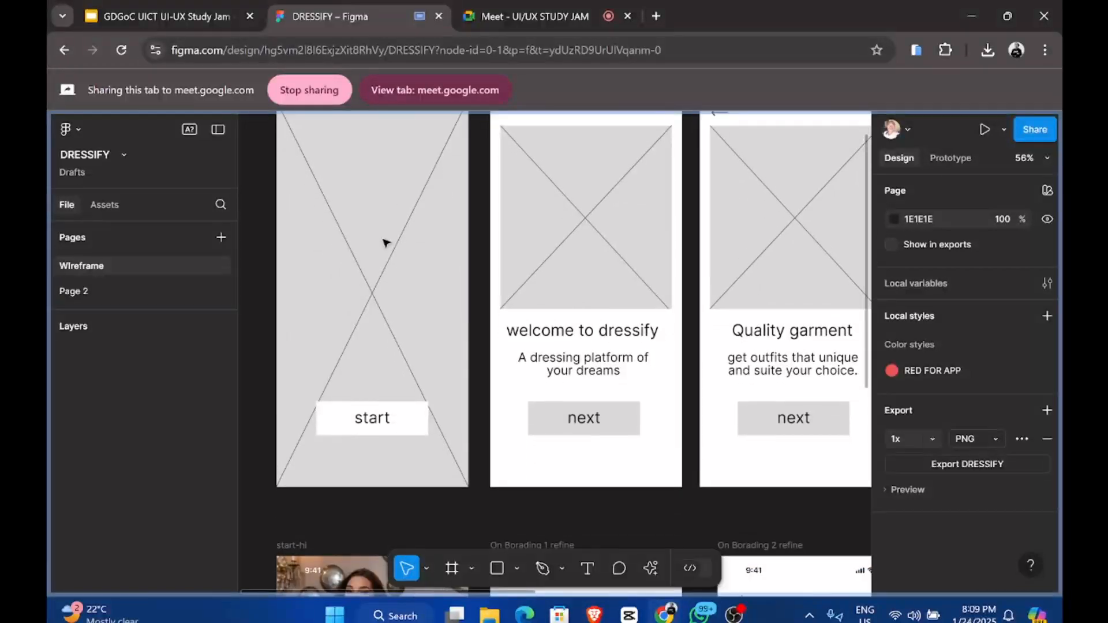
# Step: Navigate past the grey wireframes to the hi-fi DRESSIFY screens and select the start-hi frame
pyautogui.scroll(3, 386, 242)
pyautogui.scroll(1, 369, 231)
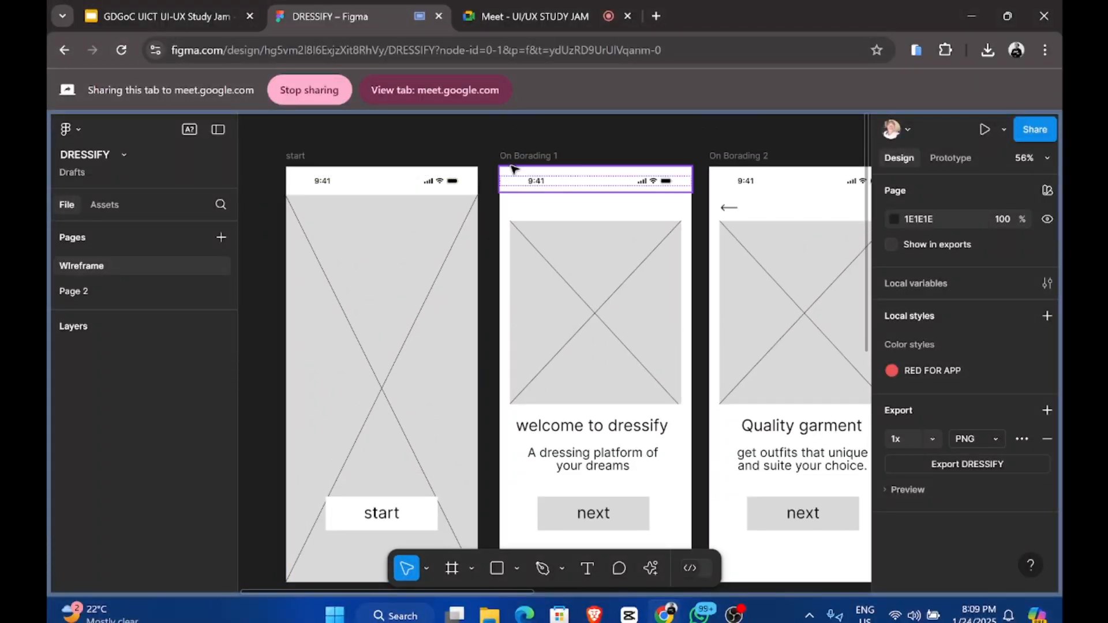
pyautogui.hscroll(10, 520, 169)
pyautogui.hscroll(5, 513, 169)
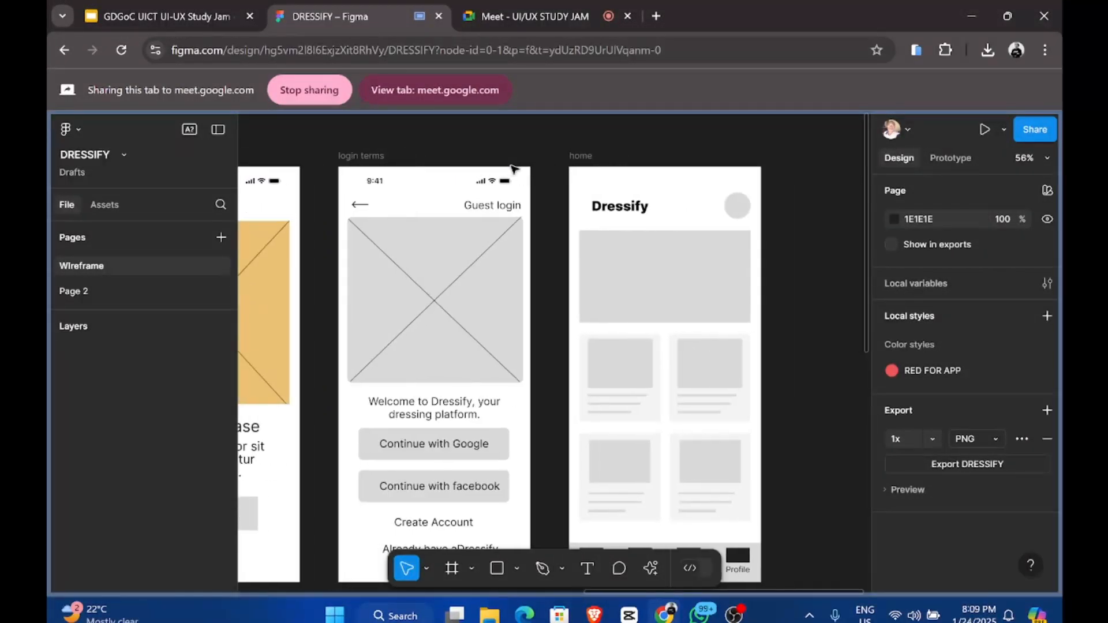
pyautogui.scroll(-4, 514, 168)
pyautogui.hscroll(-5, 514, 169)
pyautogui.scroll(-6, 514, 169)
pyautogui.hscroll(-5, 513, 168)
pyautogui.scroll(5, 514, 168)
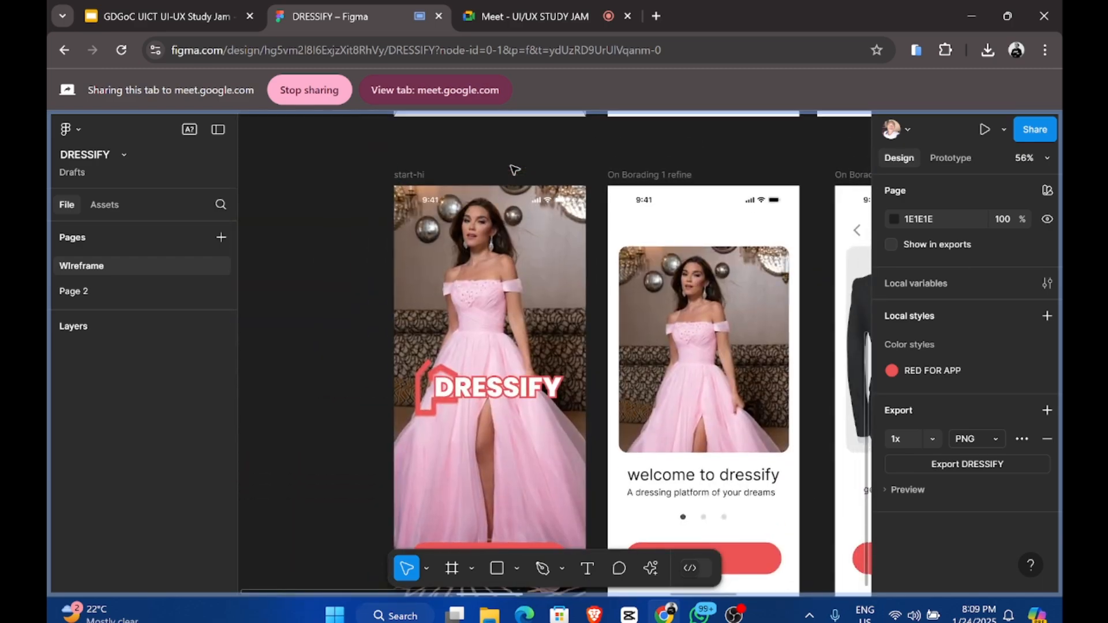
pyautogui.hscroll(1, 496, 162)
pyautogui.scroll(-3, 469, 148)
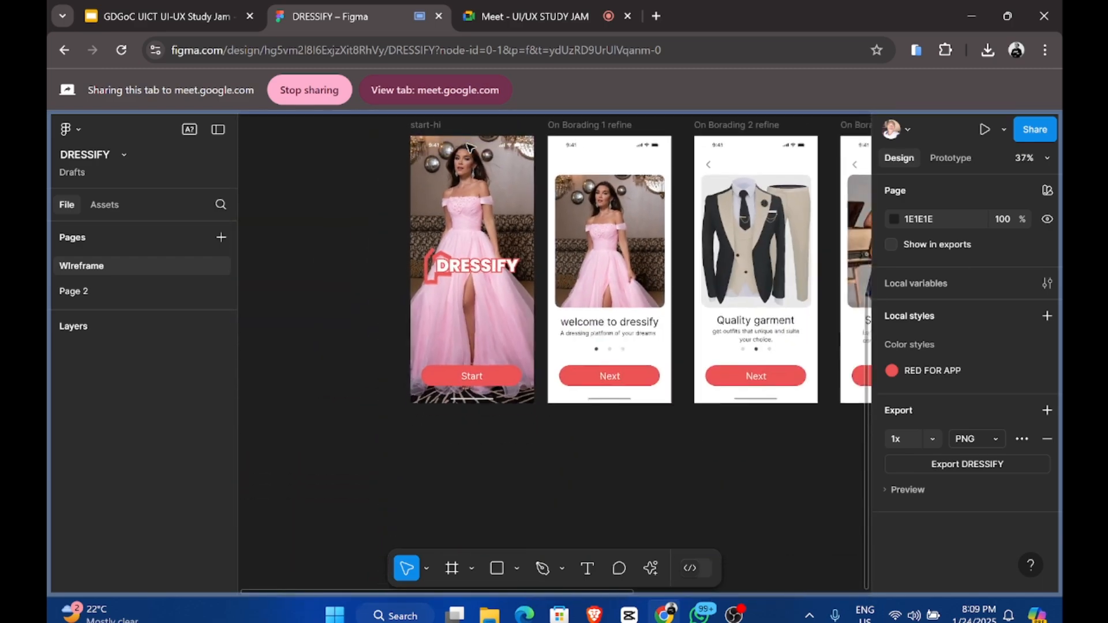
pyautogui.click(427, 124)
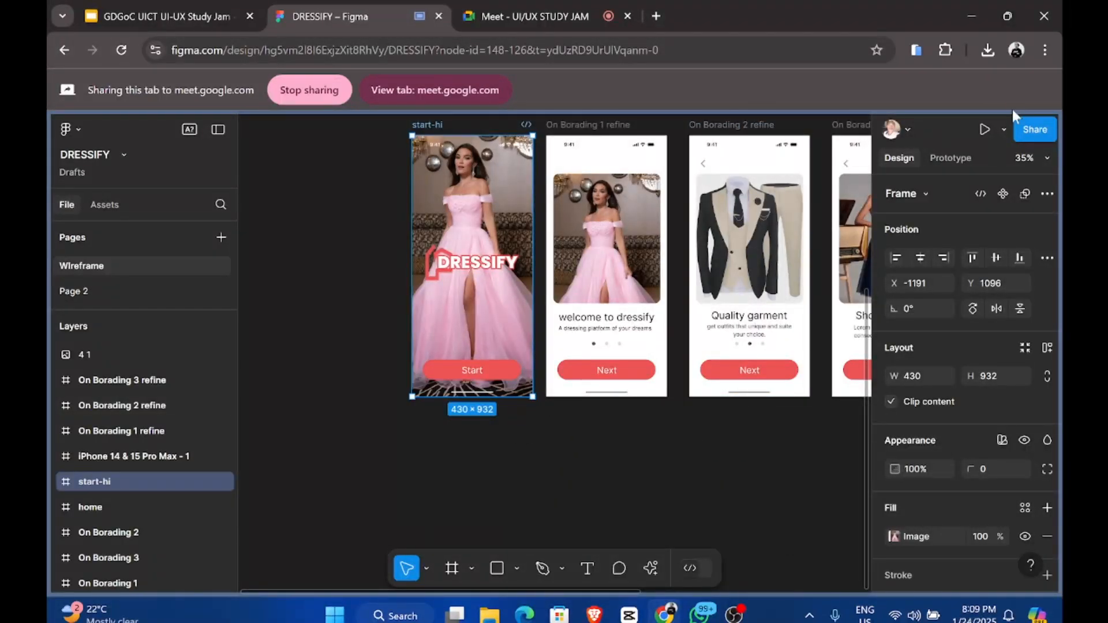
pyautogui.click(1004, 128)
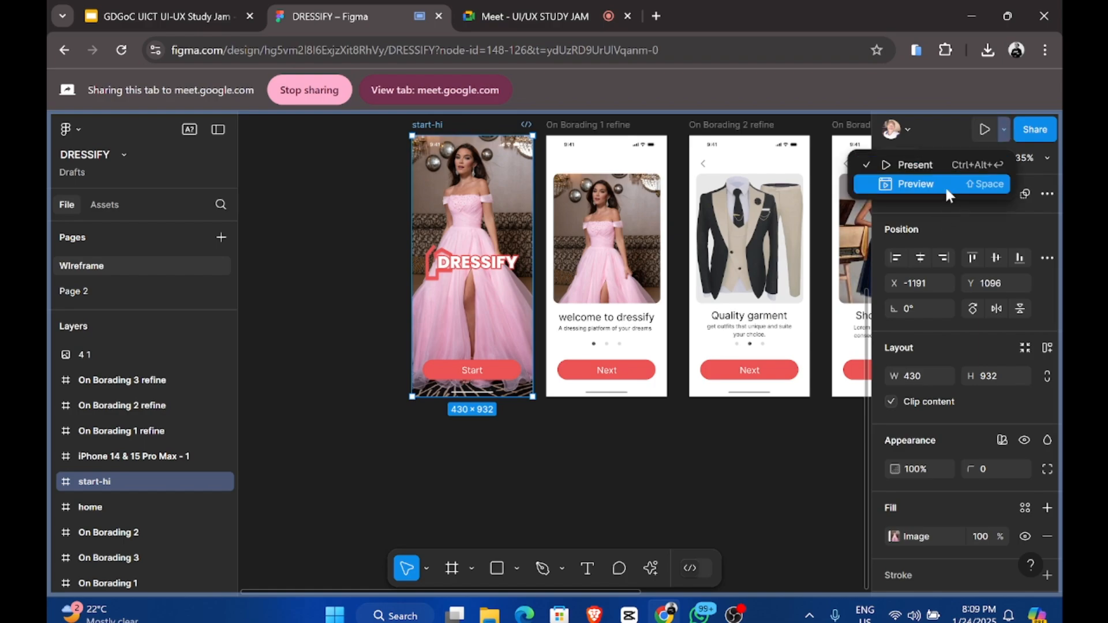
pyautogui.click(944, 186)
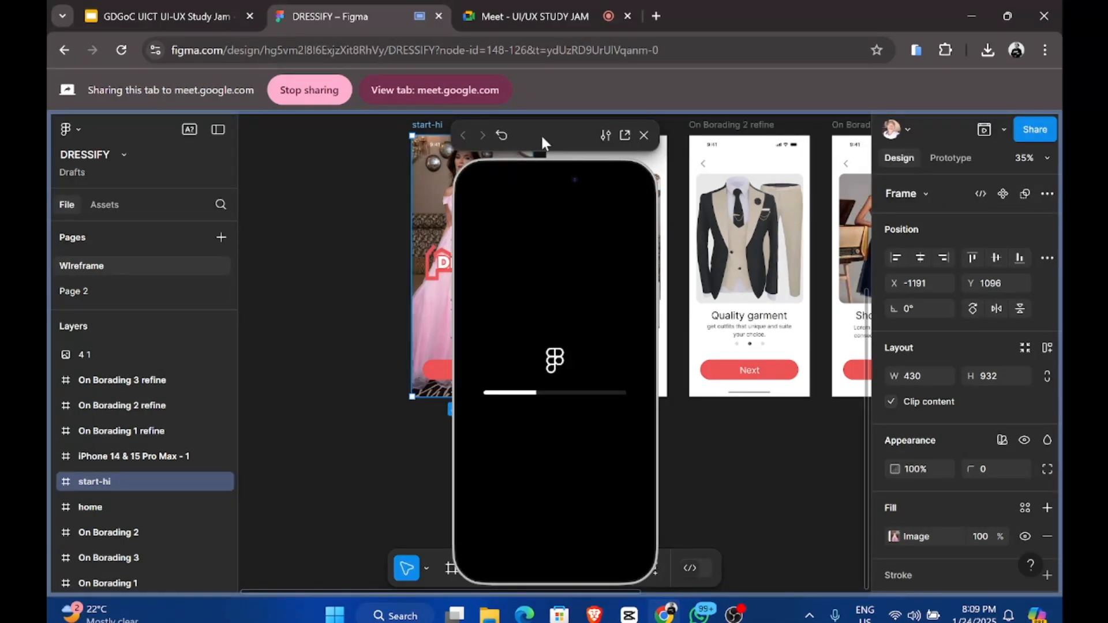
pyautogui.moveTo(411, 140); pyautogui.dragTo(390, 150)
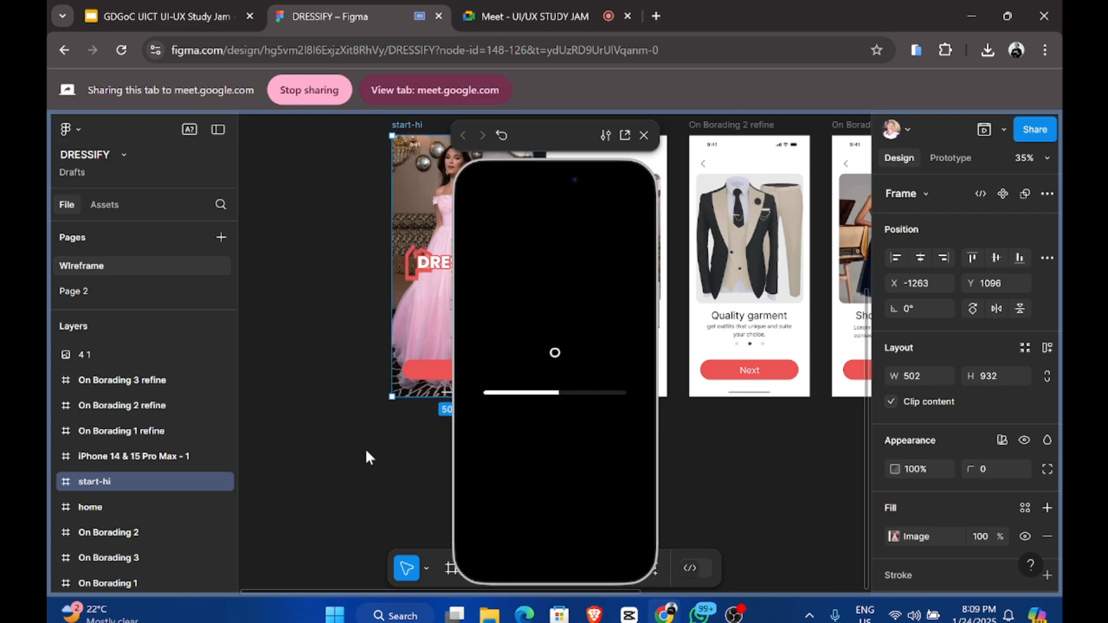
pyautogui.moveTo(422, 132); pyautogui.dragTo(276, 113)
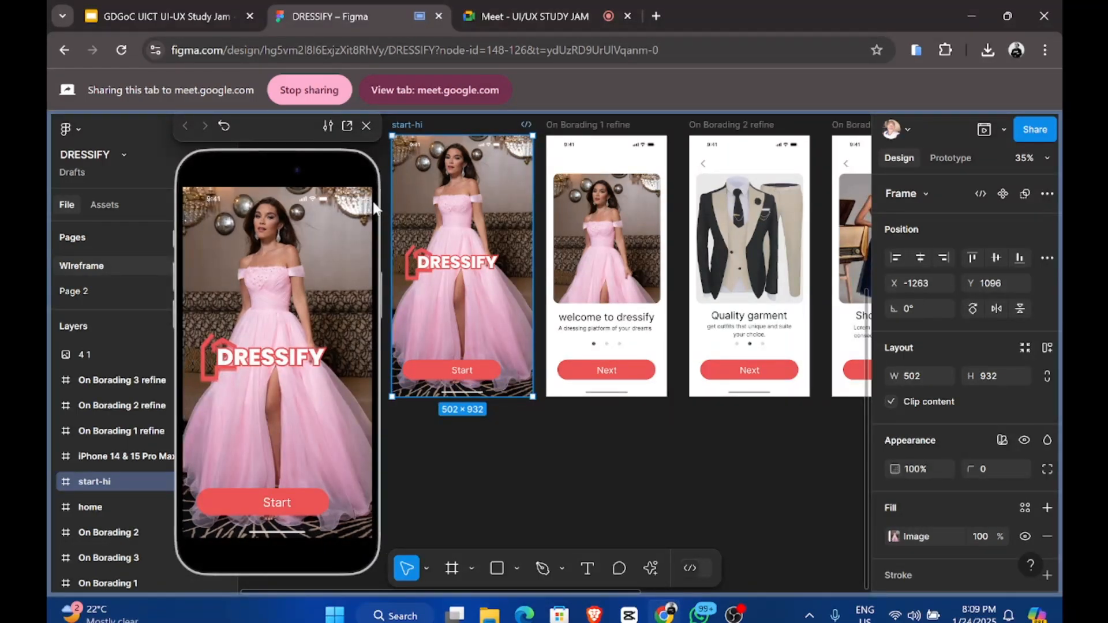
pyautogui.click(366, 126)
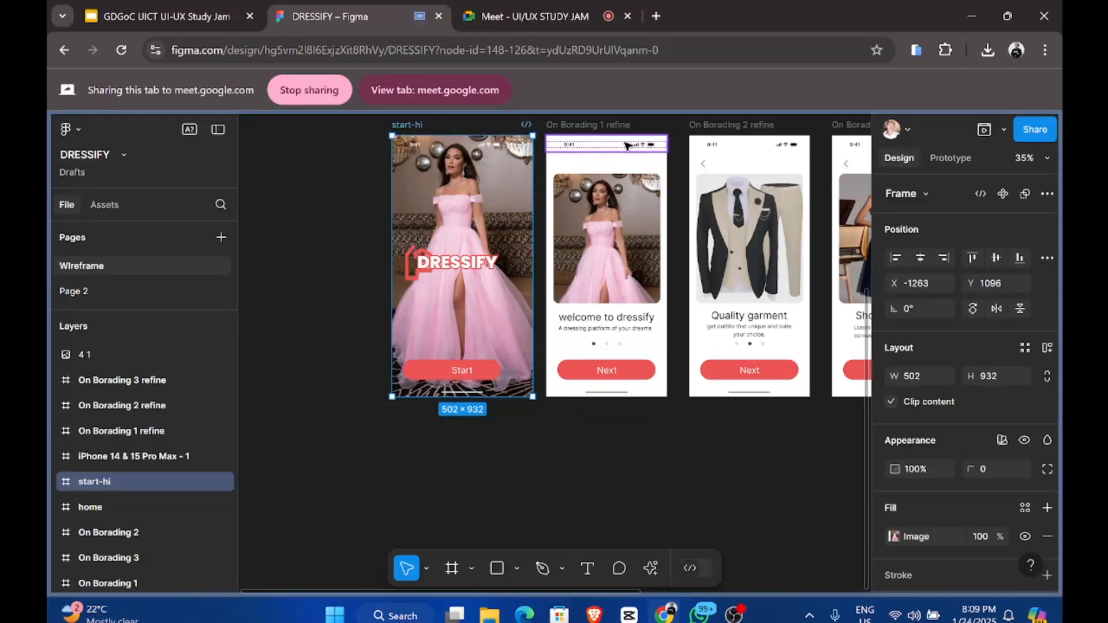
pyautogui.press('Delete')
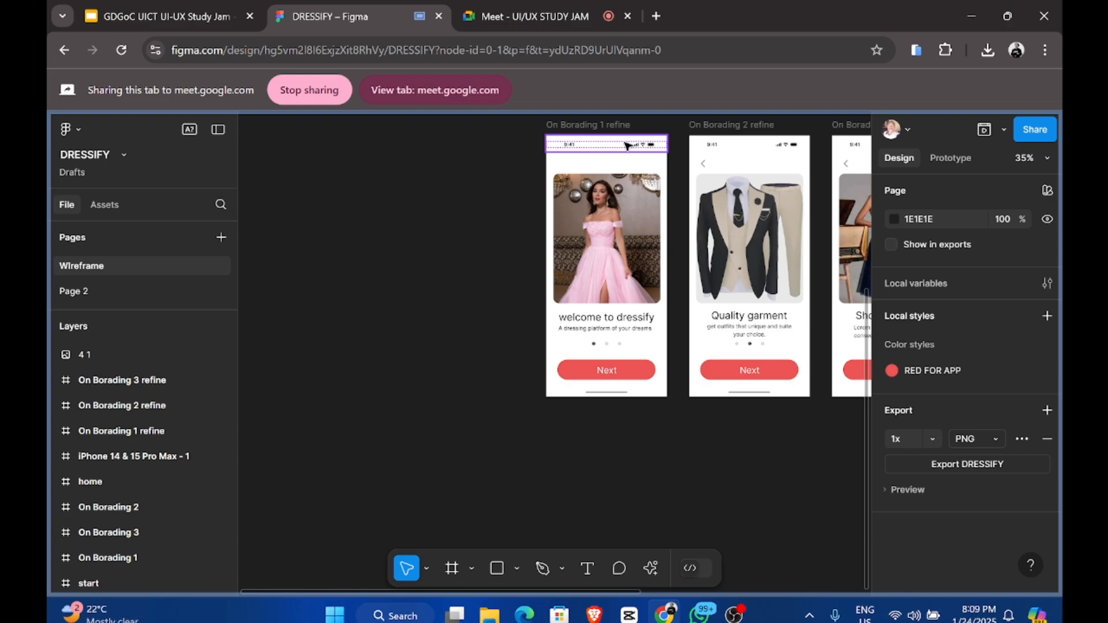
pyautogui.hotkey('ctrl', 'z')
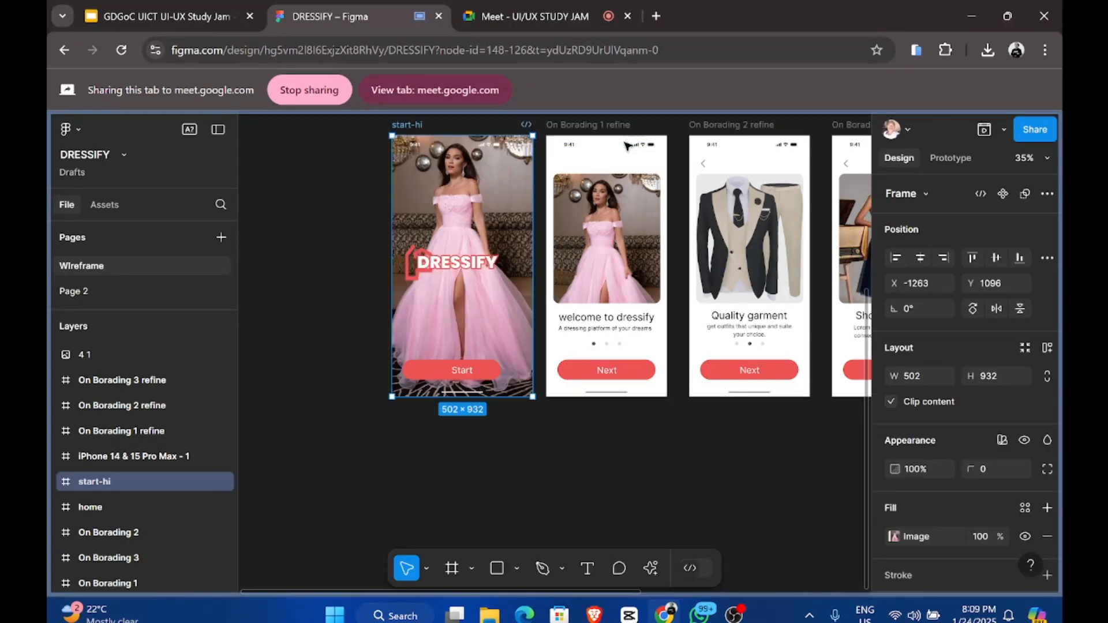
pyautogui.hotkey('ctrl', 'z')
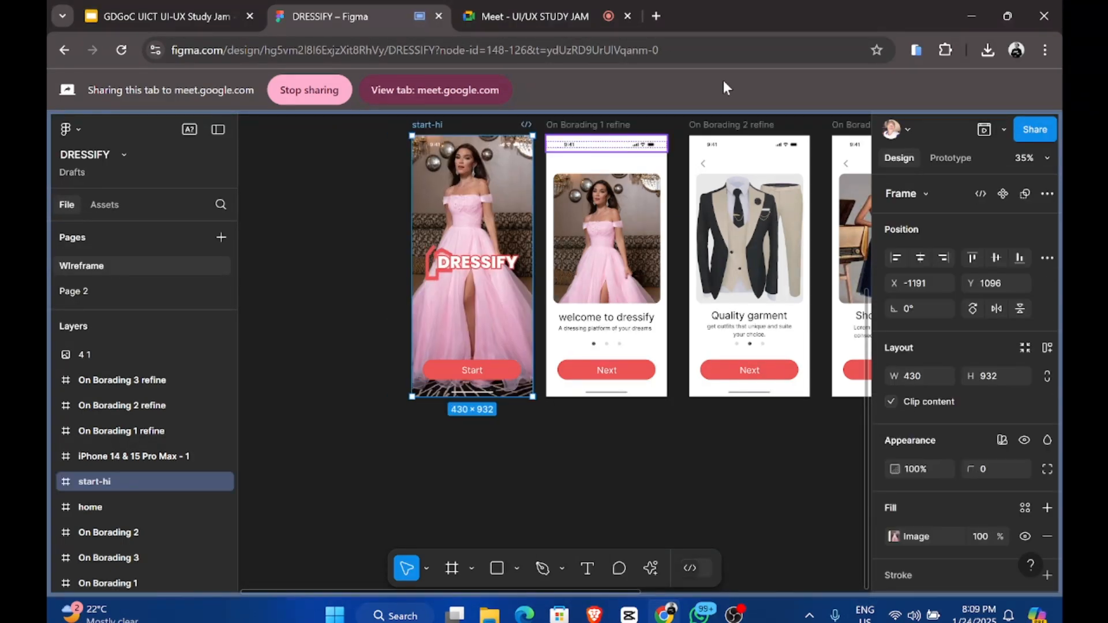
# Step: Preview the prototype starting from the start-hi frame
pyautogui.click(1003, 130)
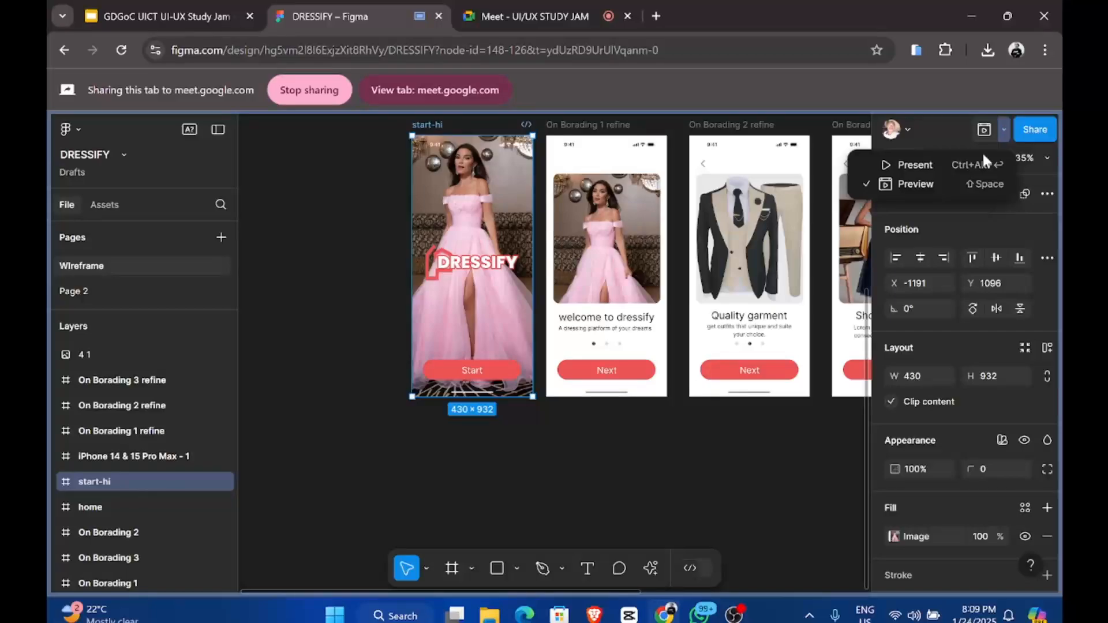
pyautogui.click(916, 182)
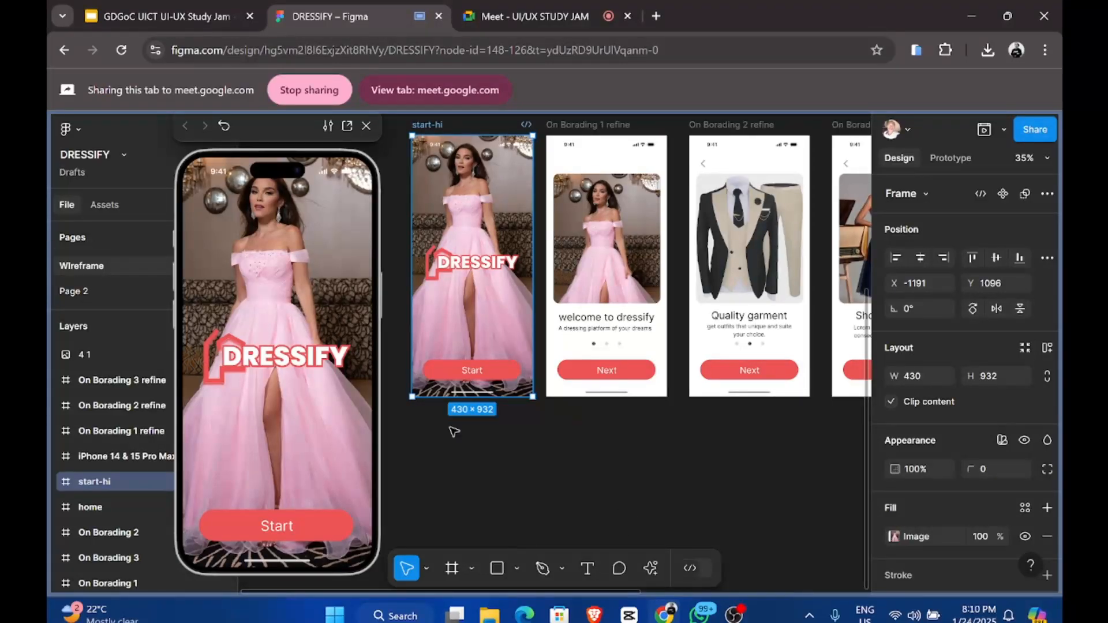
pyautogui.scroll(2, 580, 244)
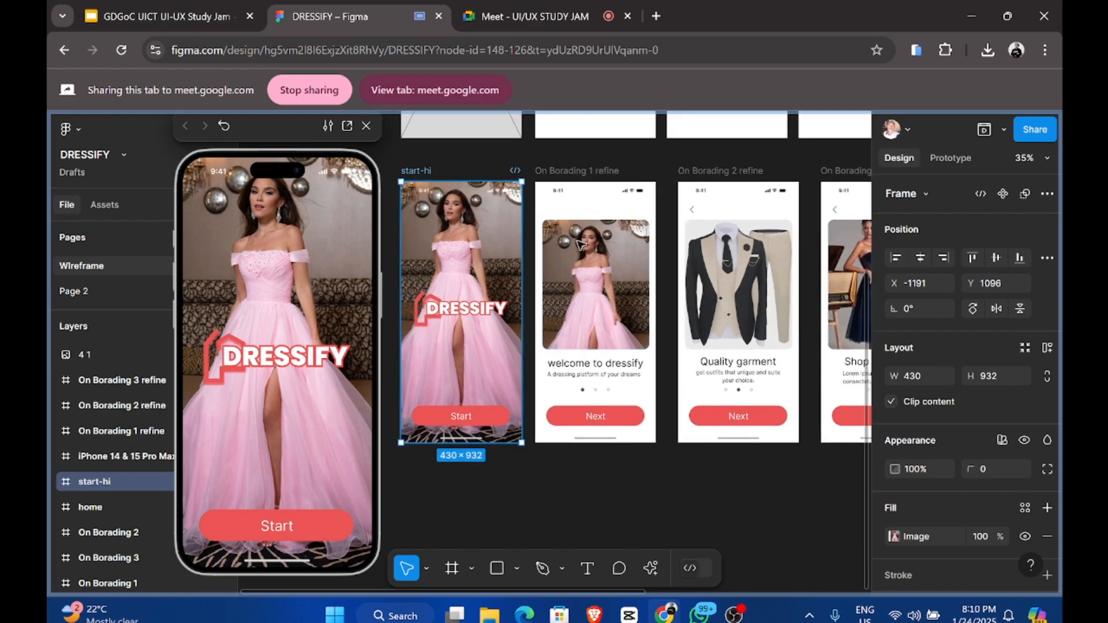
pyautogui.scroll(1, 580, 244)
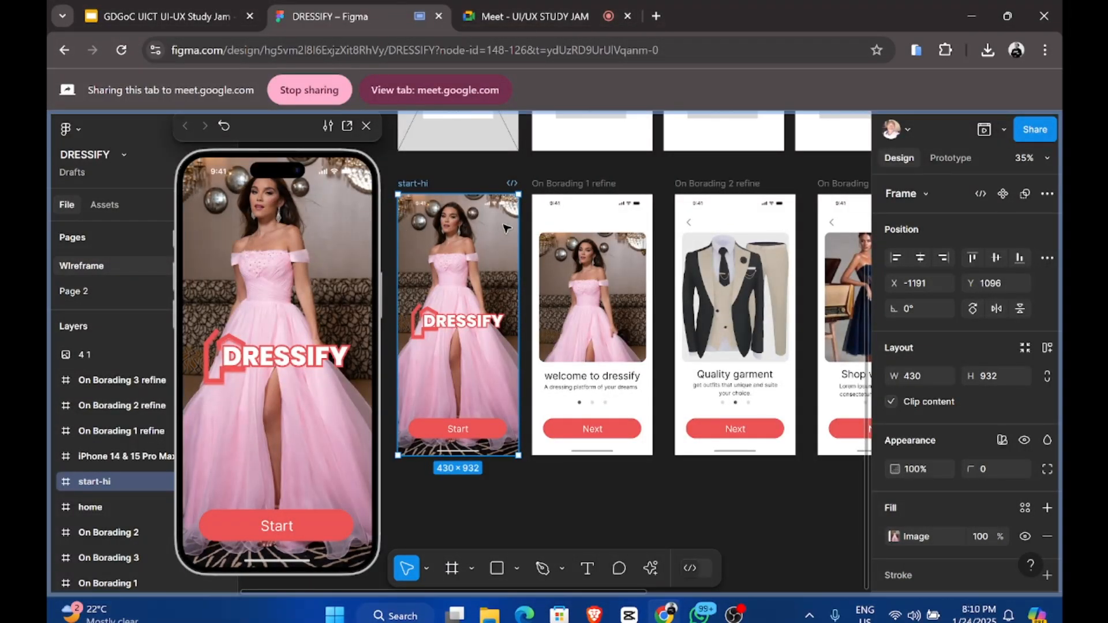
# Step: Step through On Boarding 1, 2 and 3 to 'Shop with ease', then return to the Meet call
pyautogui.click(563, 183)
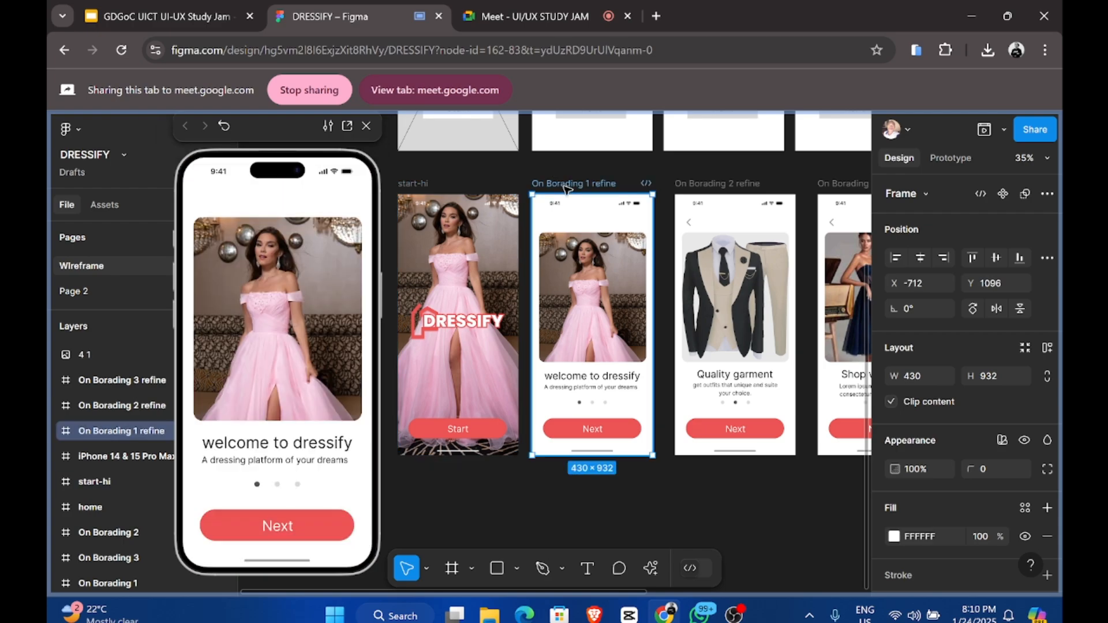
pyautogui.click(696, 182)
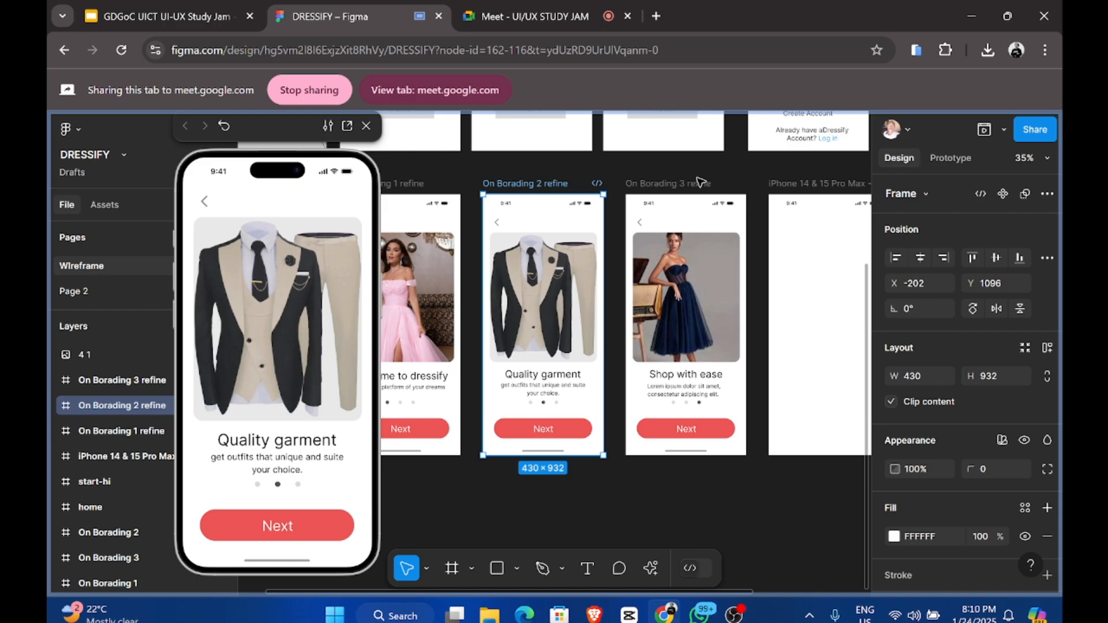
pyautogui.click(686, 183)
pyautogui.hscroll(3, 684, 183)
pyautogui.scroll(1, 684, 184)
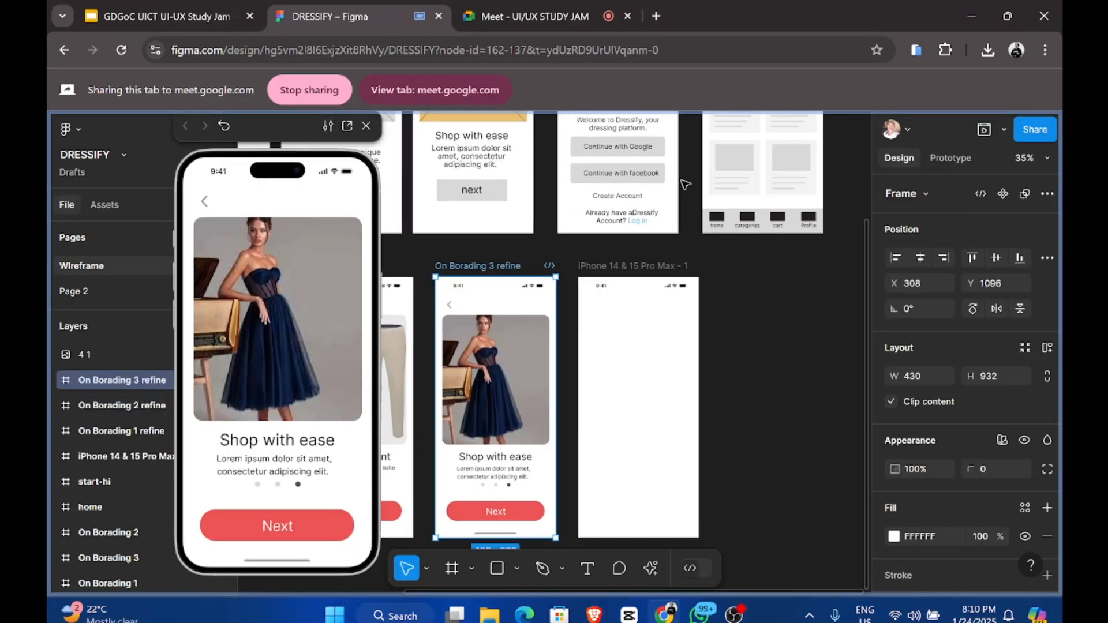
pyautogui.hscroll(-2, 684, 184)
pyautogui.scroll(-2, 684, 184)
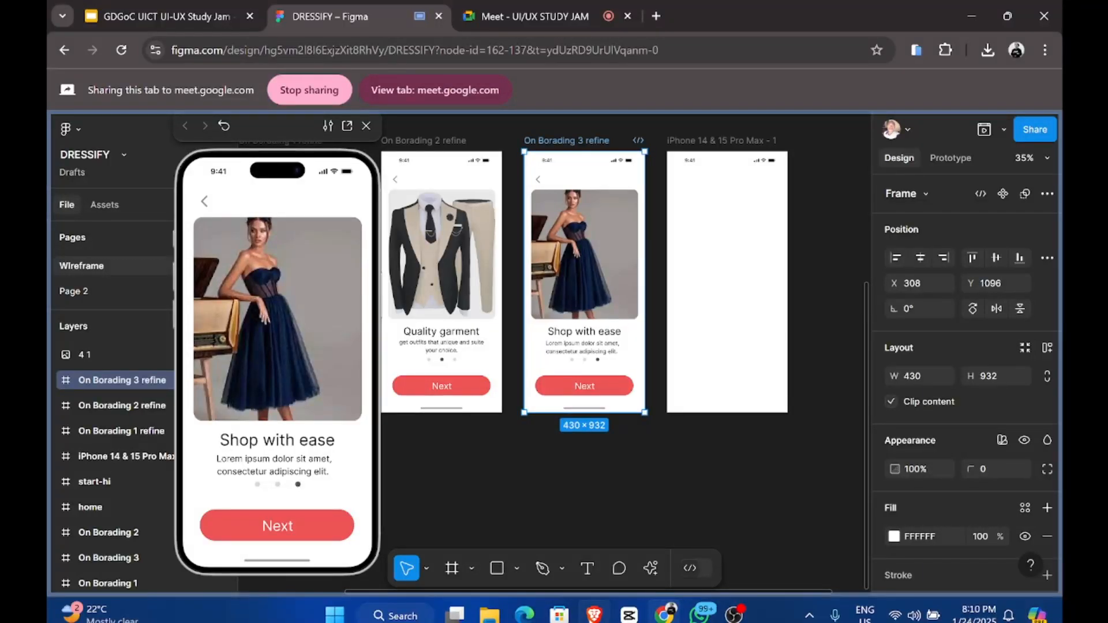
pyautogui.click(573, 11)
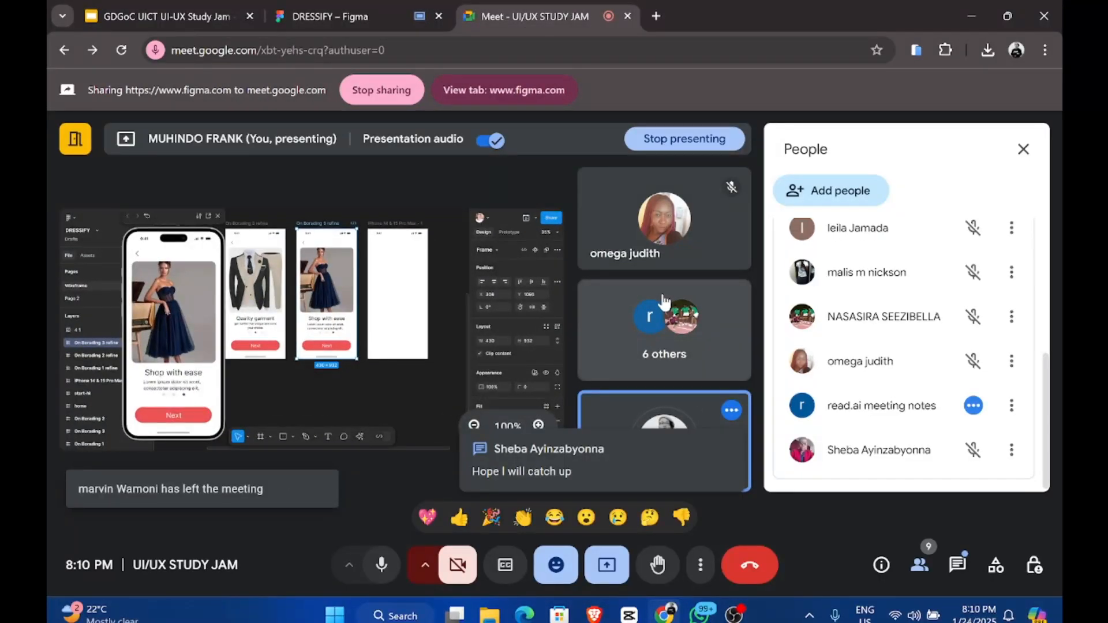
# Step: Scroll through the Meet participant list
pyautogui.scroll(3, 909, 348)
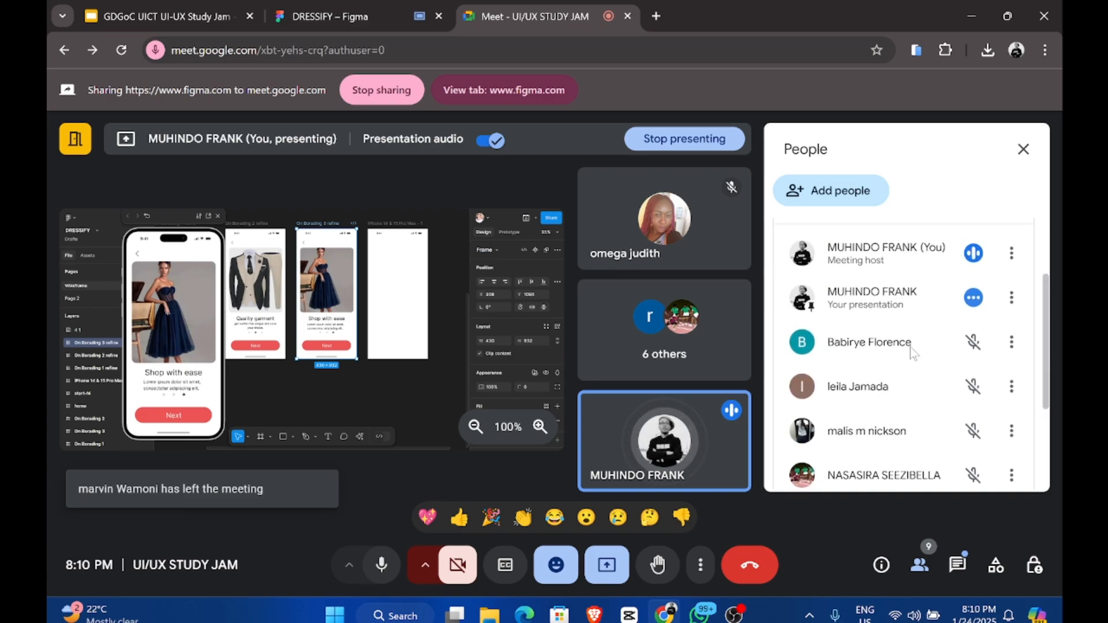
pyautogui.scroll(2, 909, 348)
pyautogui.scroll(-2, 909, 347)
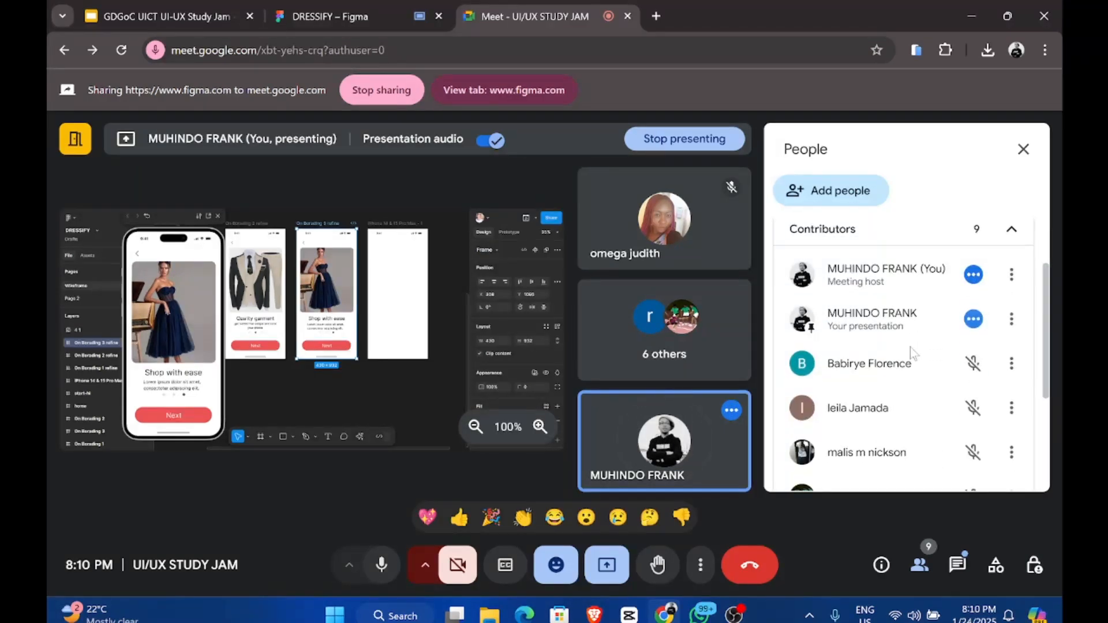
pyautogui.scroll(-4, 910, 348)
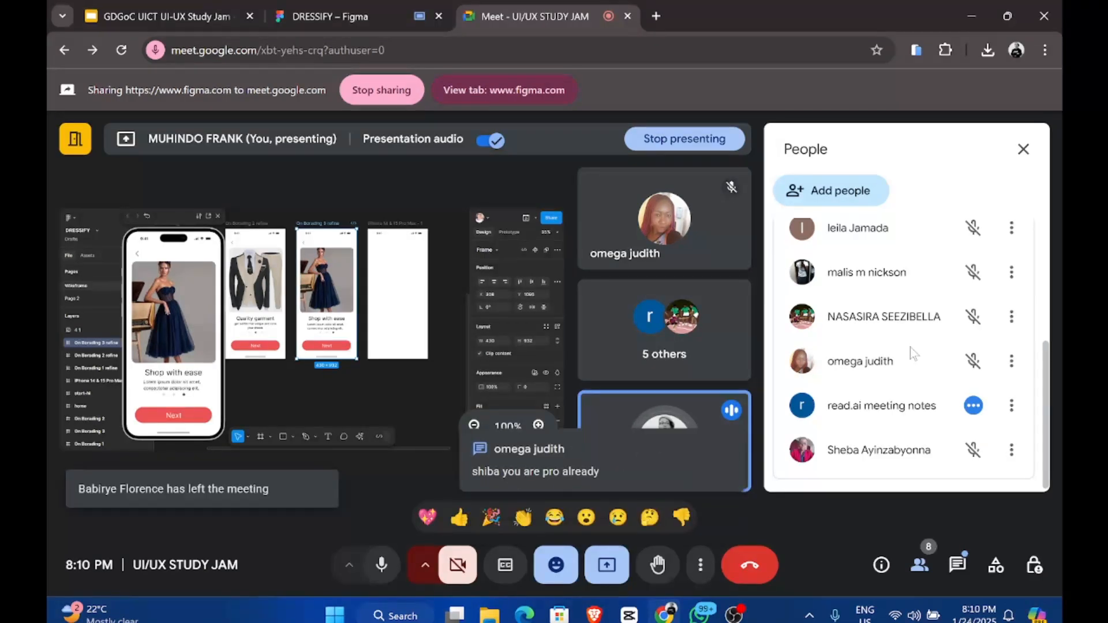
pyautogui.scroll(1, 909, 348)
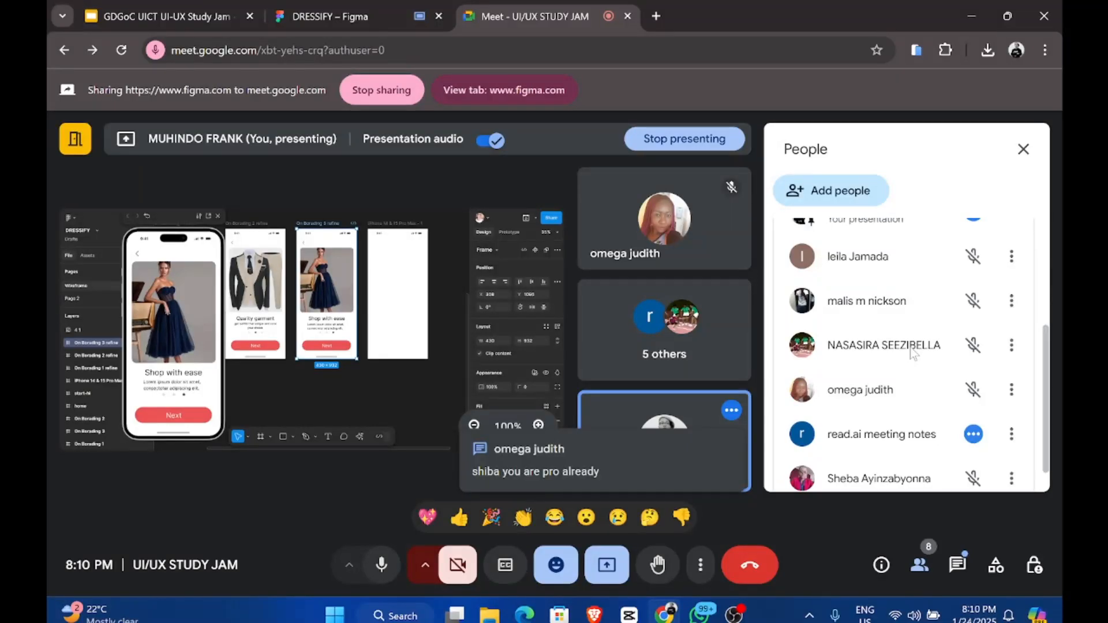
pyautogui.scroll(3, 910, 351)
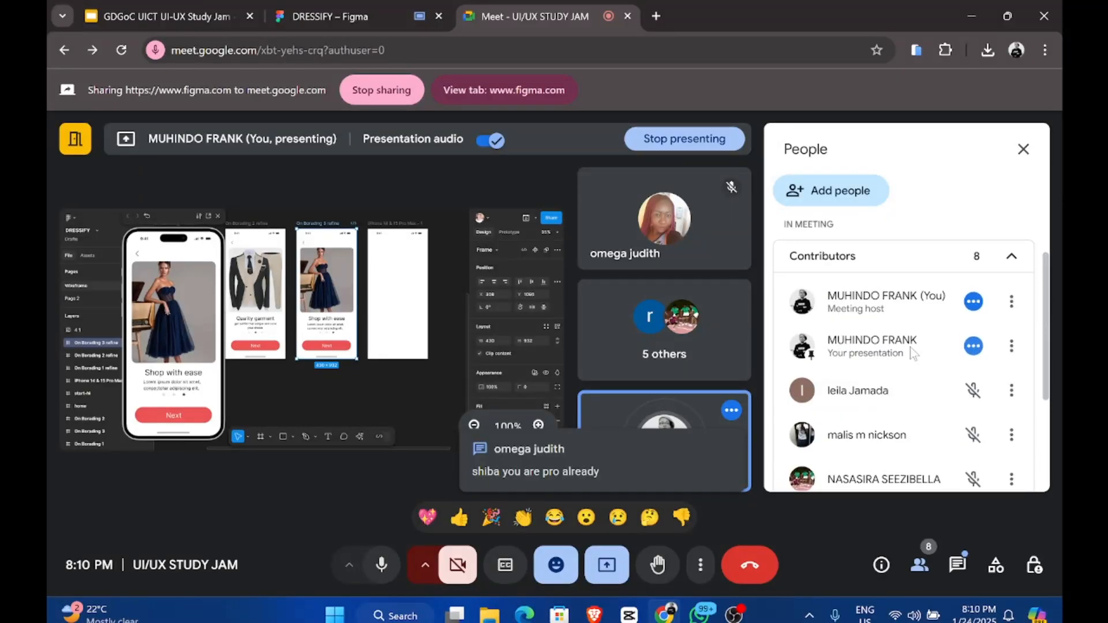
pyautogui.scroll(-3, 911, 351)
pyautogui.scroll(3, 910, 351)
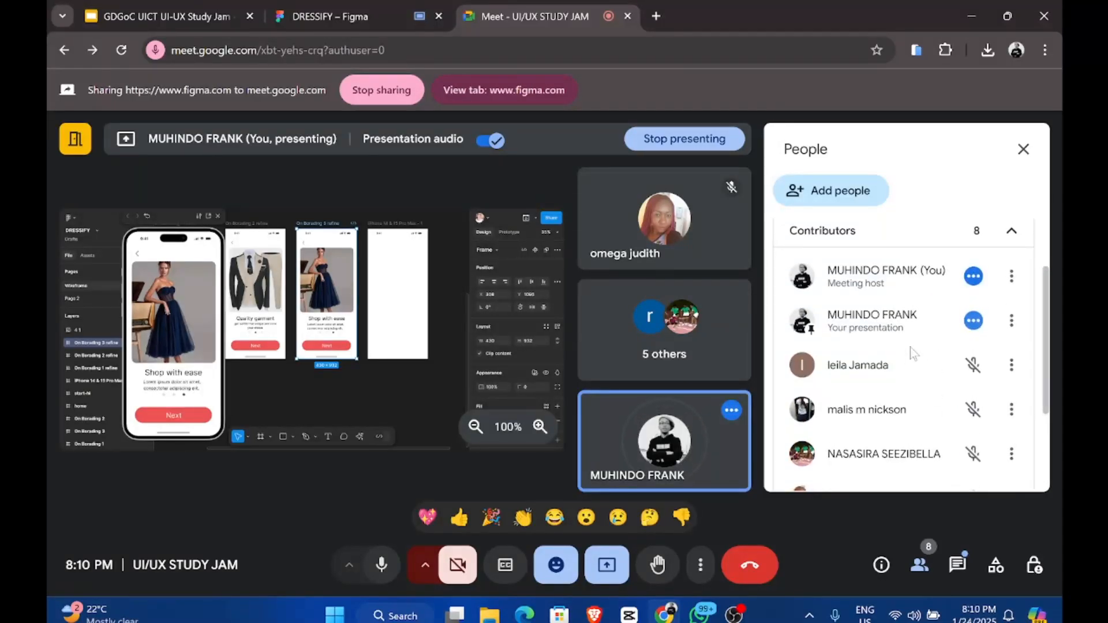
# Step: Select the start-hi frame in the DRESSIFY Figma file, then bring up the Study Jam slides
pyautogui.click(363, 12)
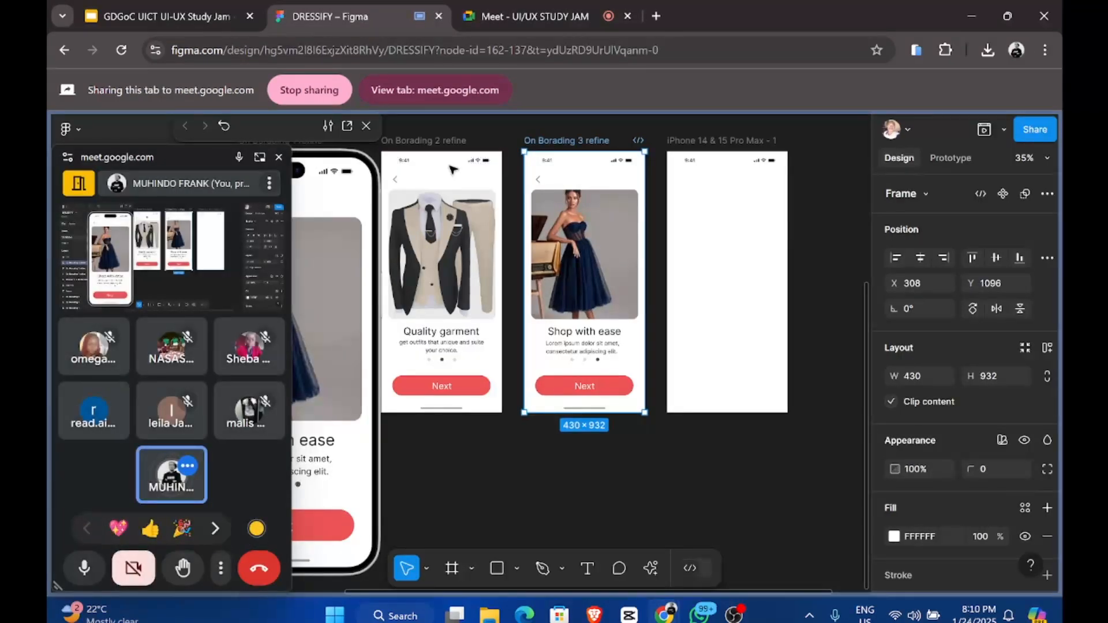
pyautogui.hscroll(-8, 453, 169)
pyautogui.click(574, 141)
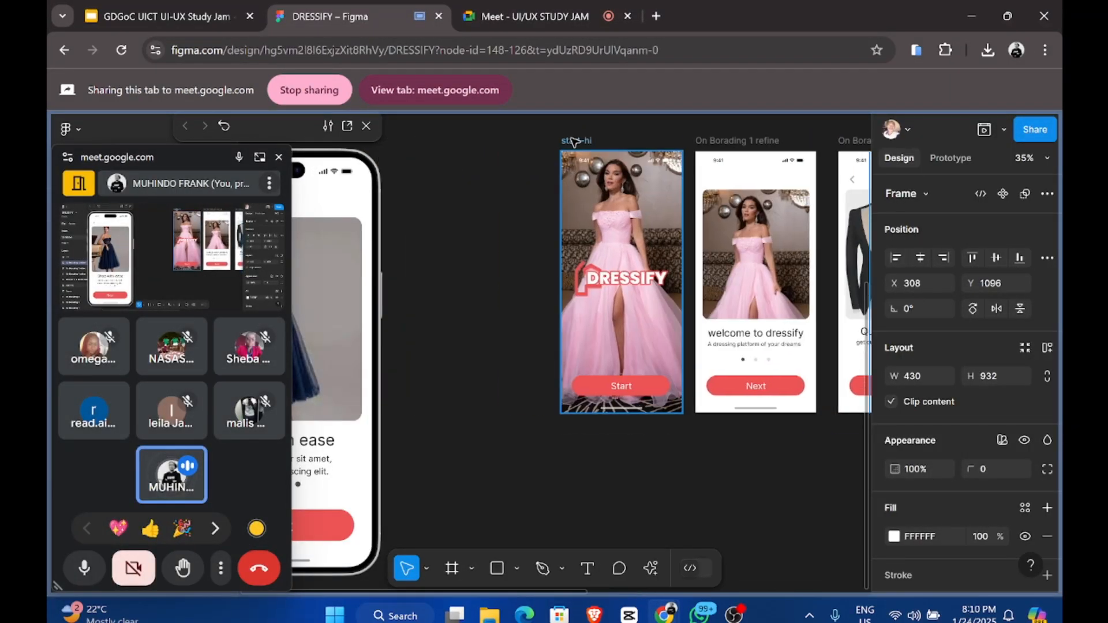
pyautogui.click(146, 8)
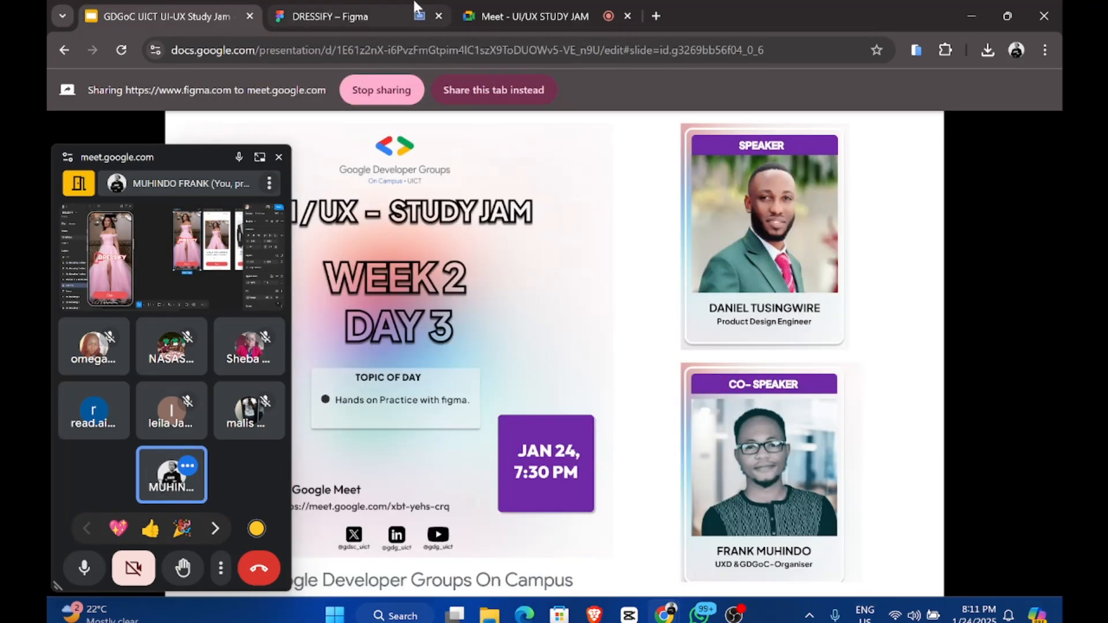
# Step: Return to the Meet – UI/UX STUDY JAM call with the People panel showing
pyautogui.click(516, 14)
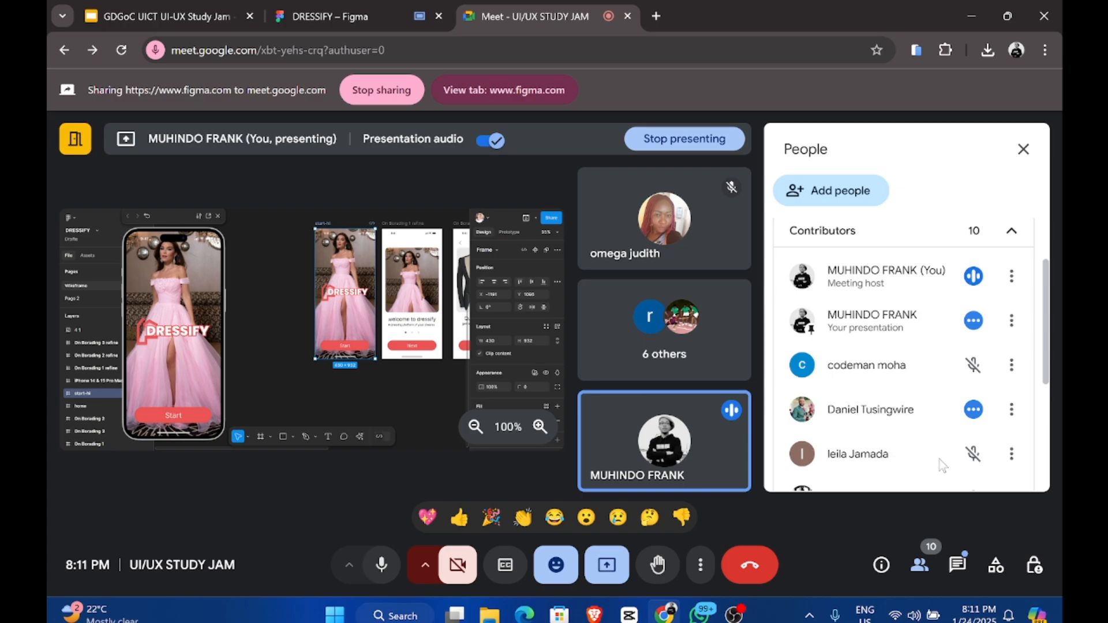
# Step: Review the guest speaker's participant options, cancelling the mute, then switch to the DRESSIFY Figma tab
pyautogui.click(1010, 411)
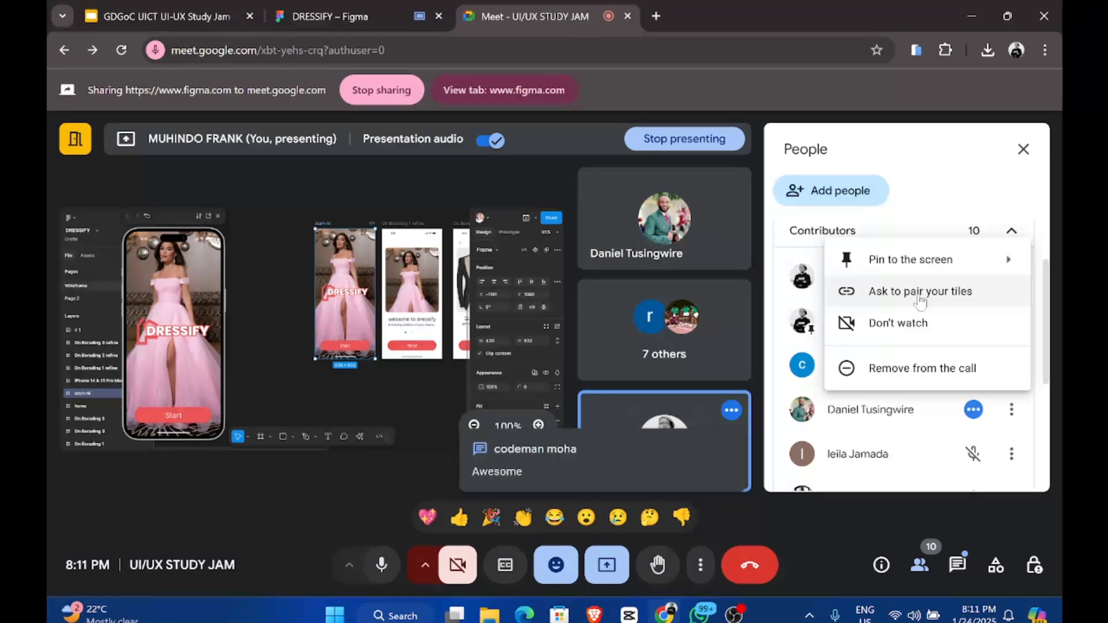
pyautogui.click(963, 414)
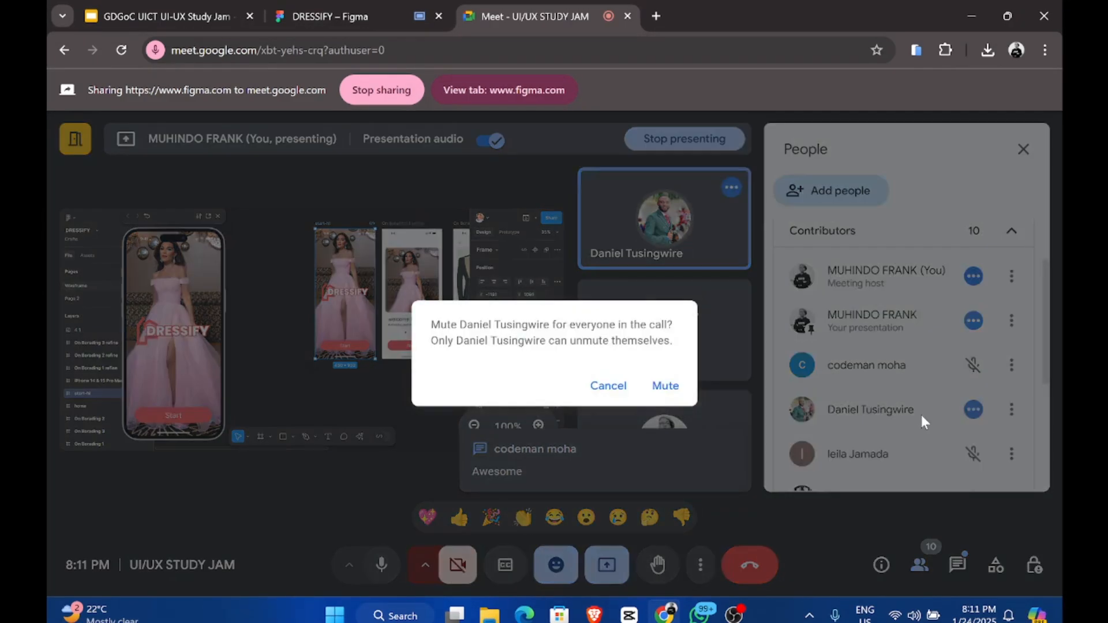
pyautogui.click(1019, 391)
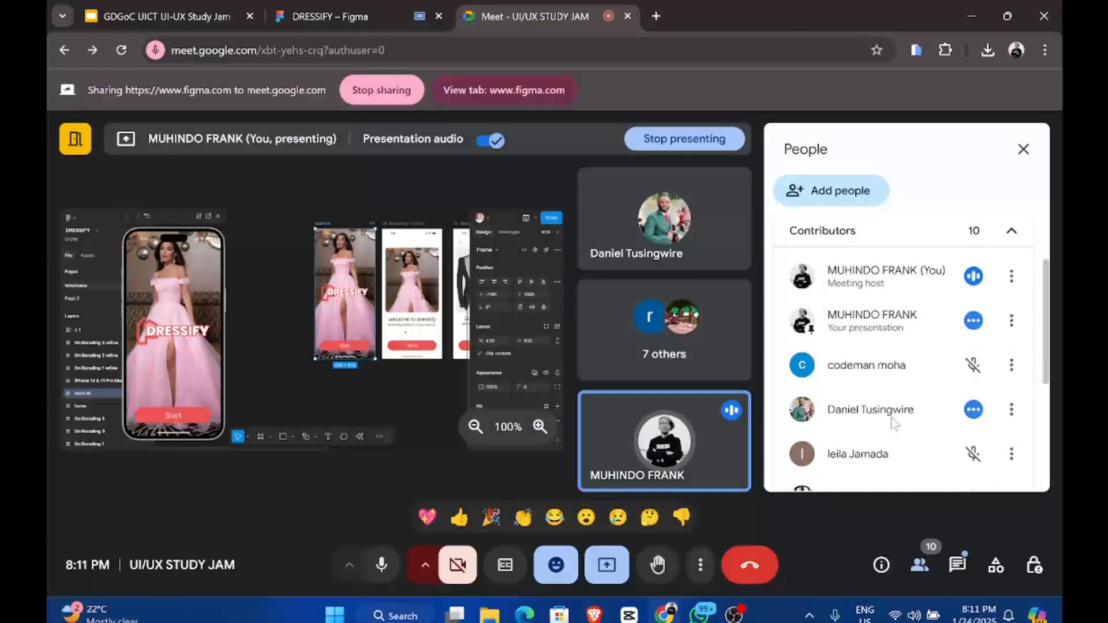
pyautogui.click(1010, 409)
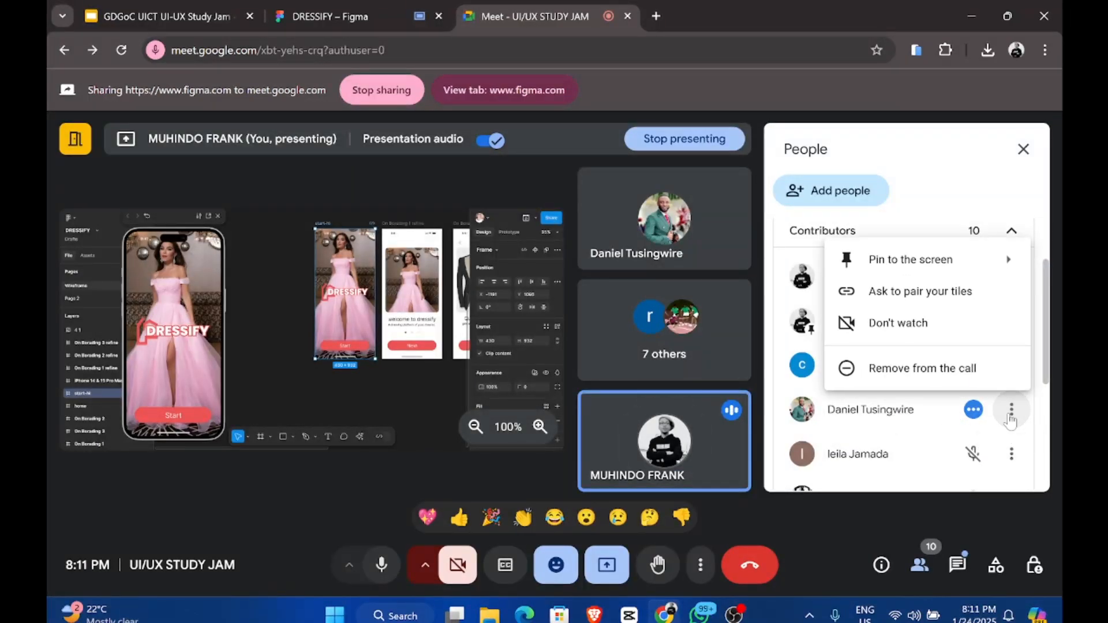
pyautogui.click(312, 16)
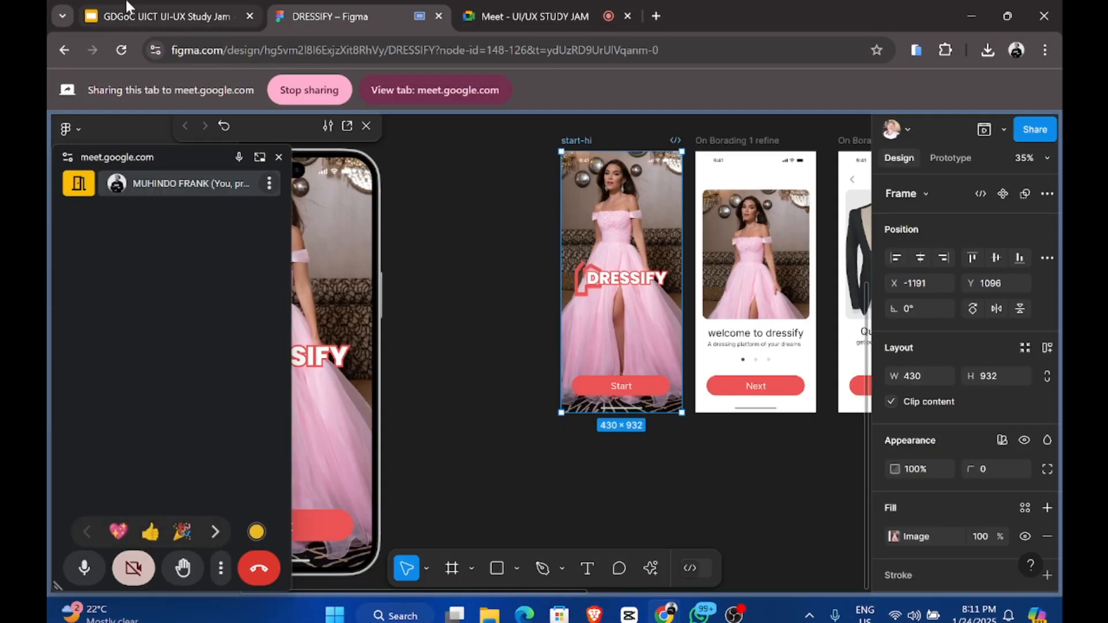
# Step: Share the Study Jam slide deck tab instead of Figma
pyautogui.click(150, 16)
pyautogui.click(470, 86)
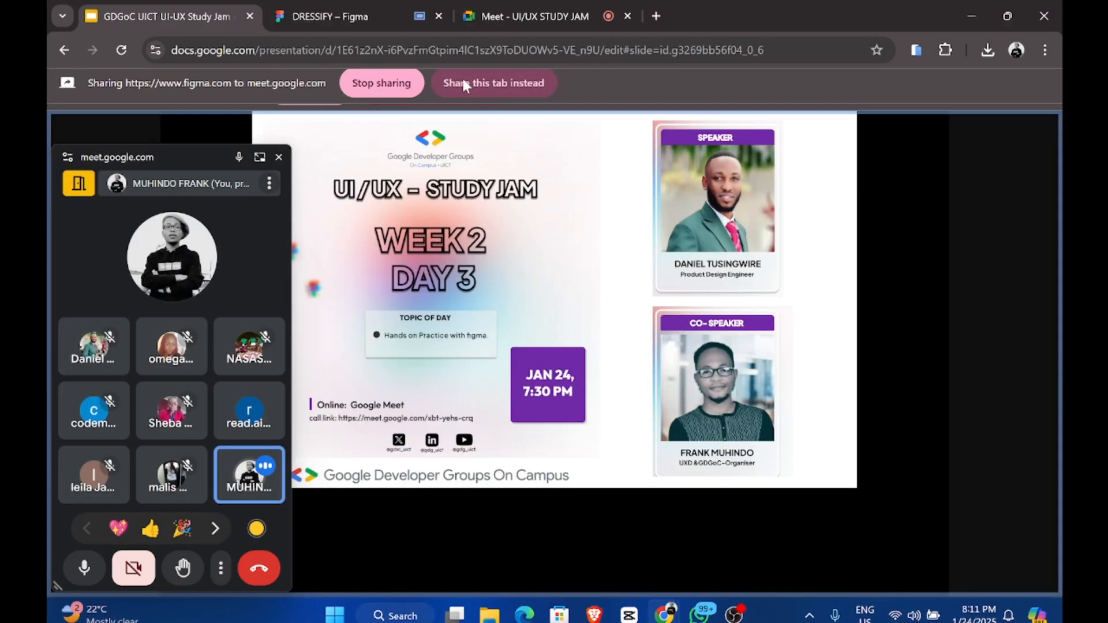
pyautogui.click(550, 8)
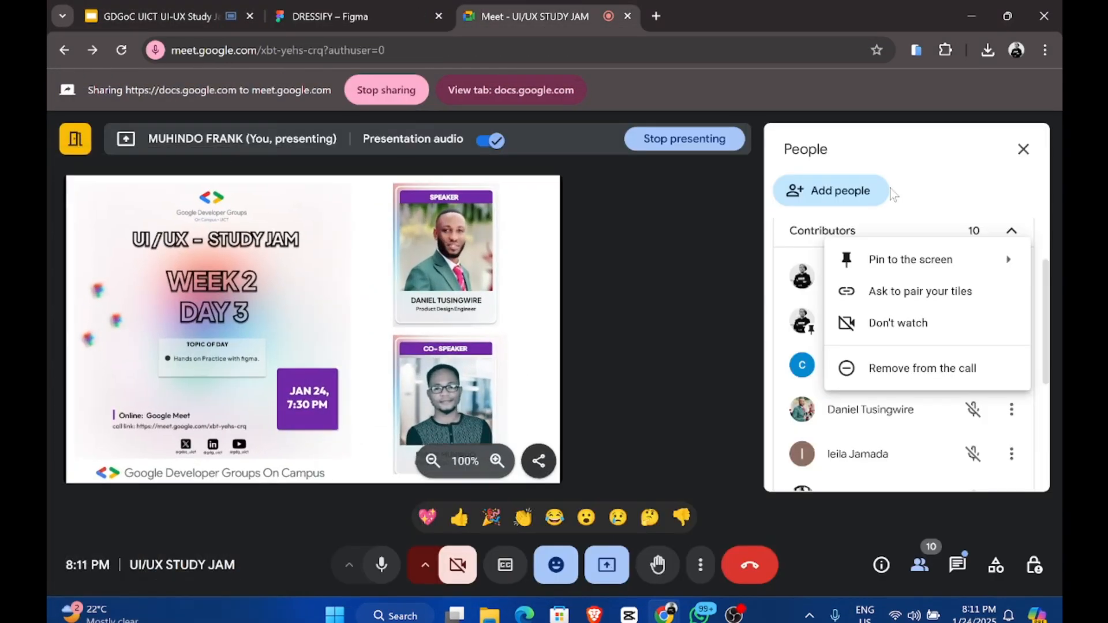
# Step: Add the guest speaker as co-presenter and mute your own microphone
pyautogui.click(1020, 496)
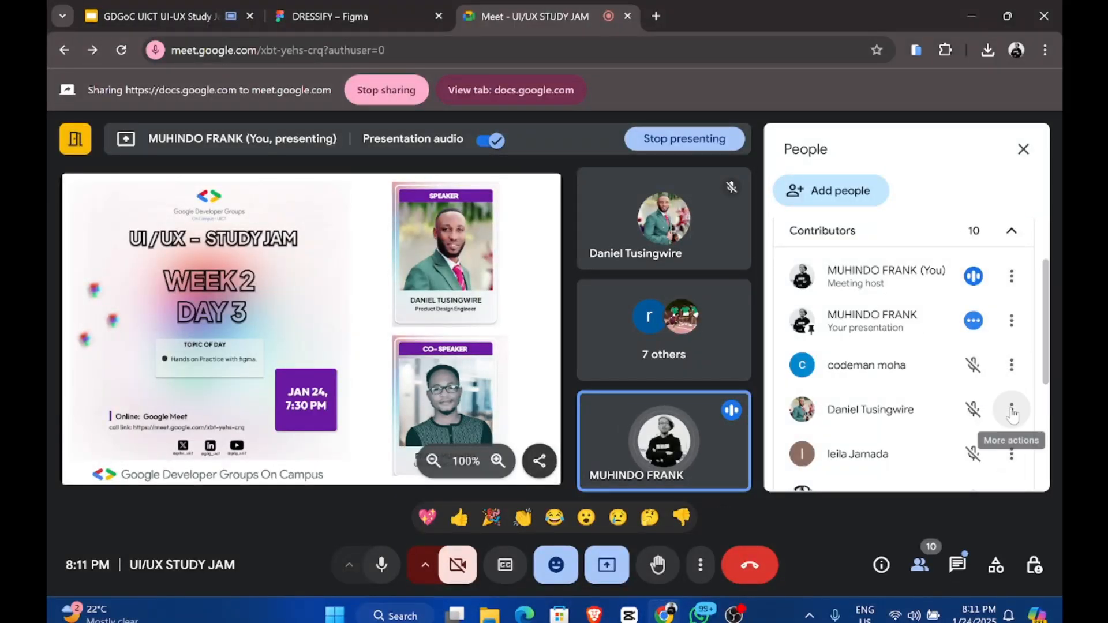
pyautogui.click(1010, 410)
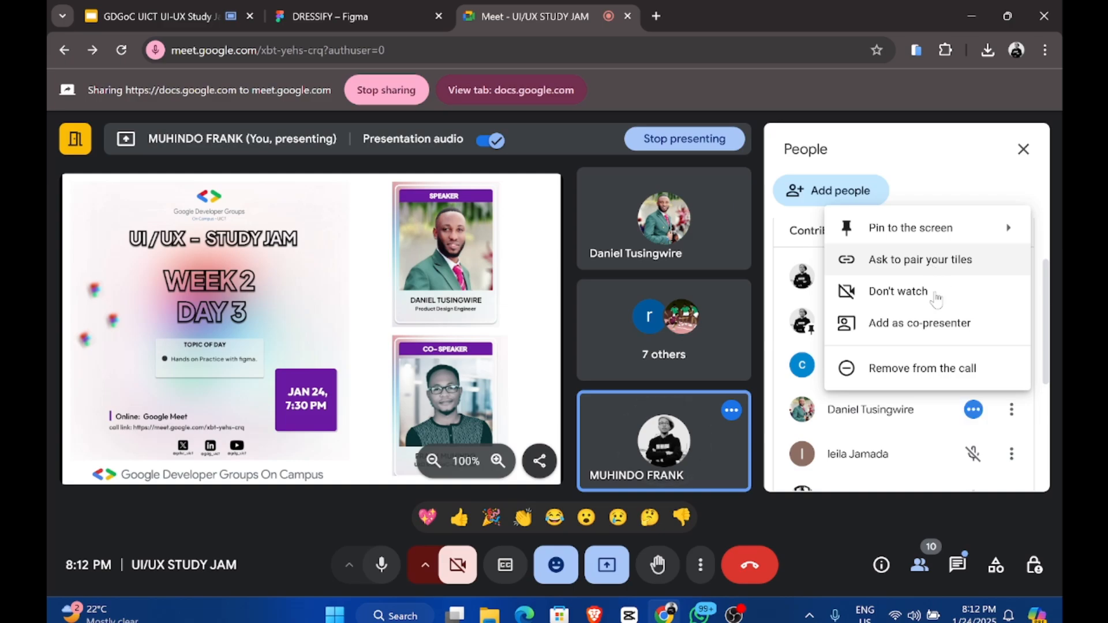
pyautogui.click(930, 323)
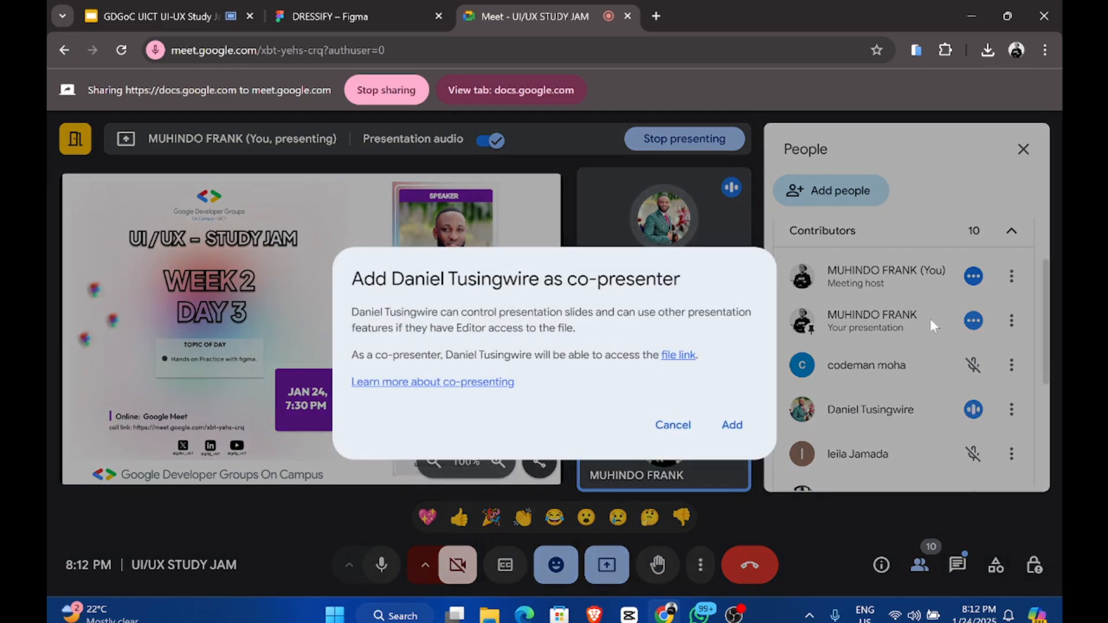
pyautogui.click(732, 425)
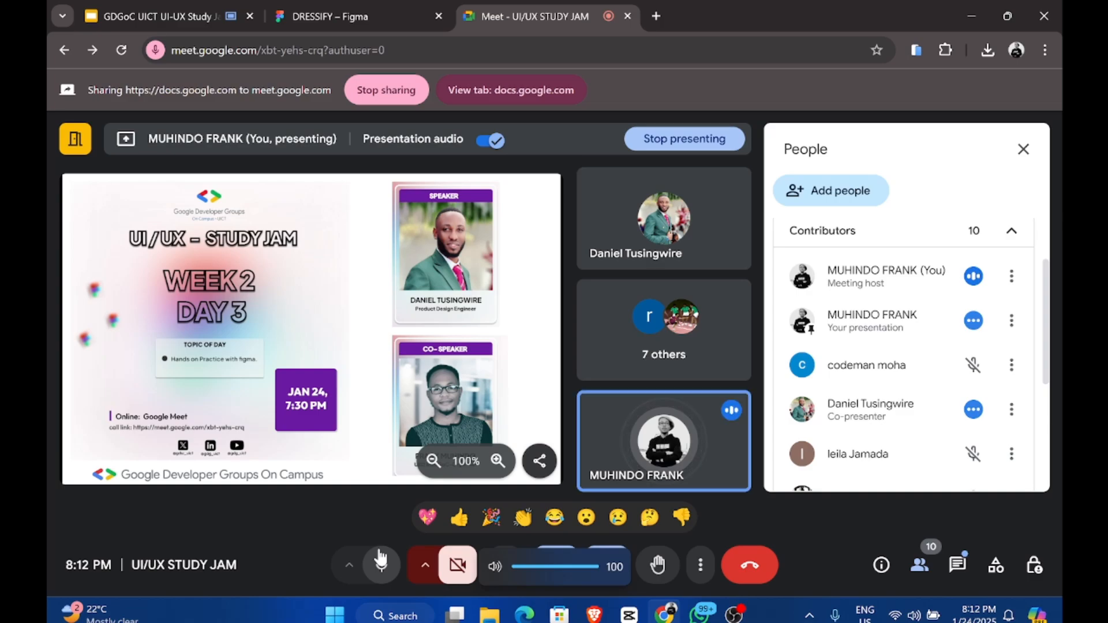
pyautogui.click(381, 558)
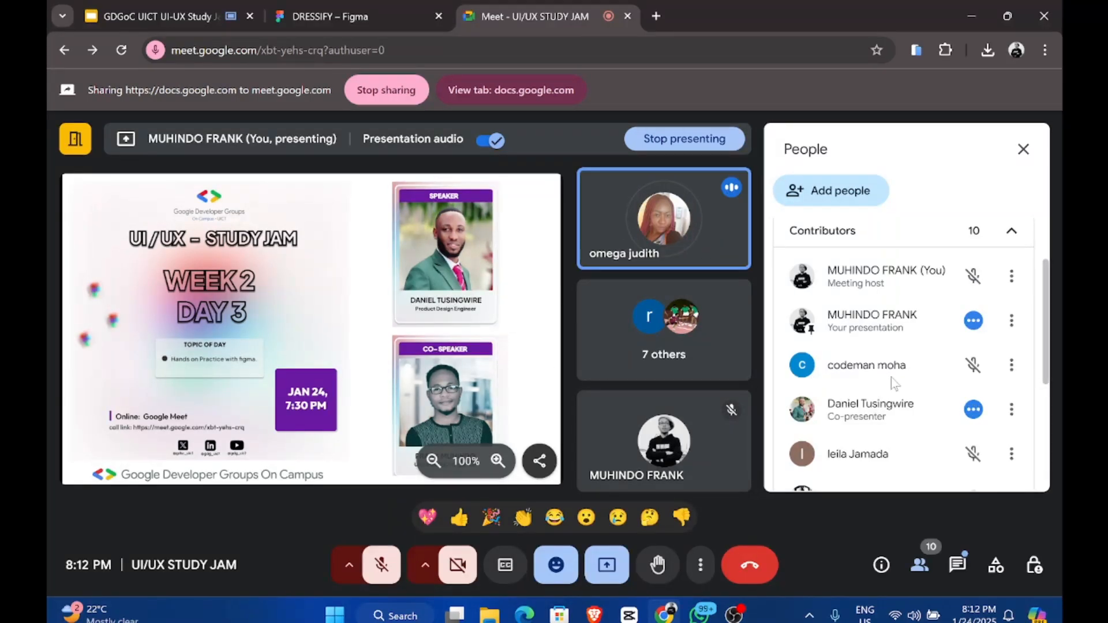
# Step: Close the people list and mute the first participant in the grid for everyone
pyautogui.click(1033, 144)
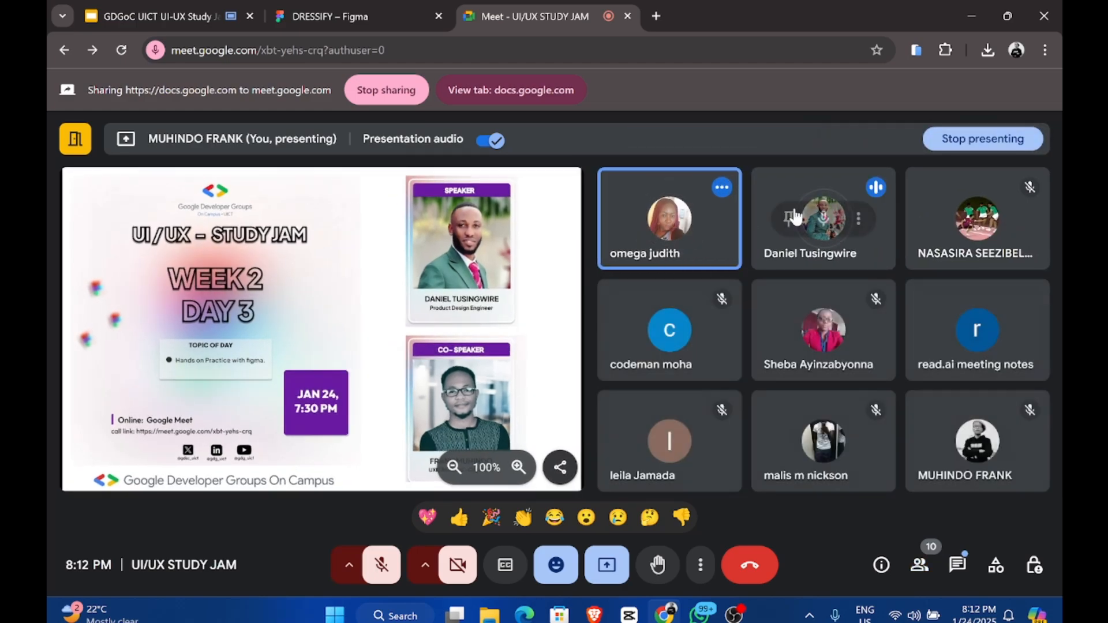
pyautogui.moveTo(696, 222)
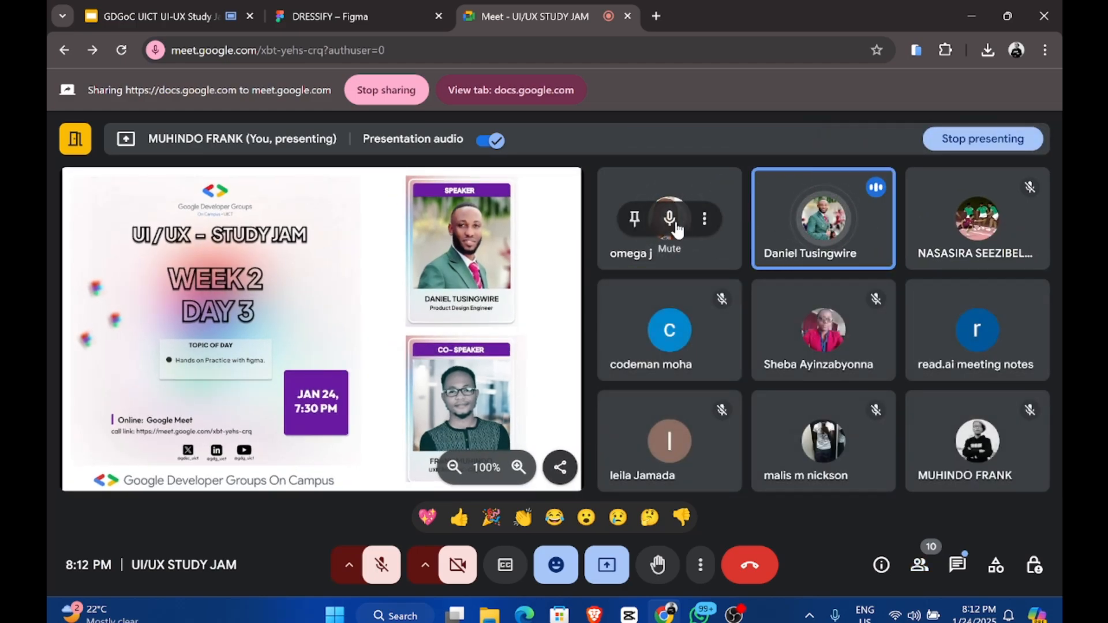
pyautogui.click(671, 219)
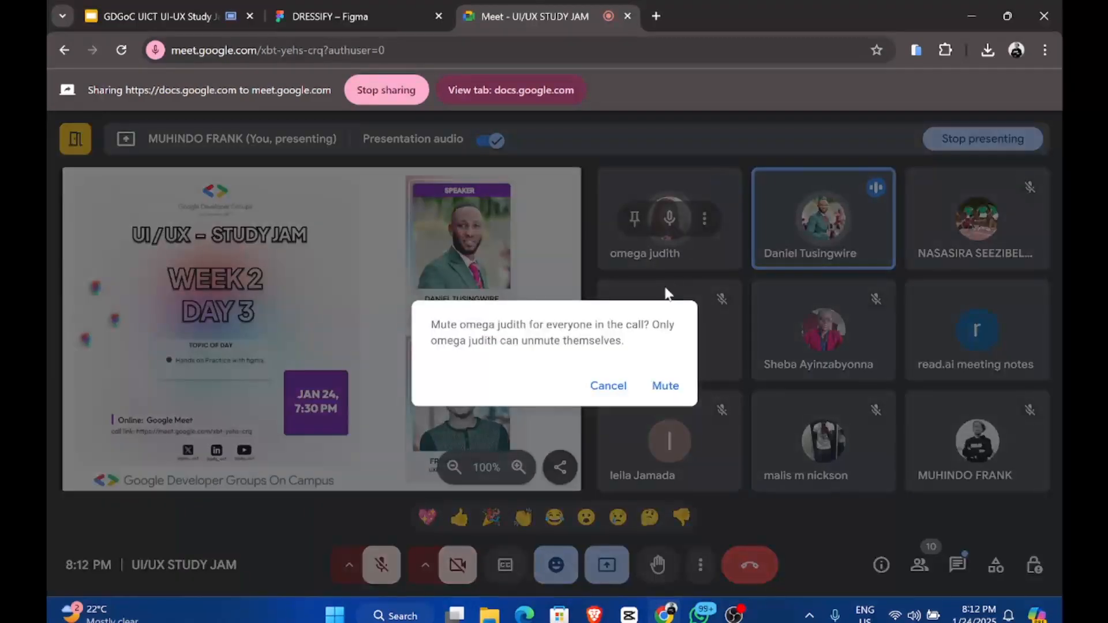
pyautogui.click(666, 387)
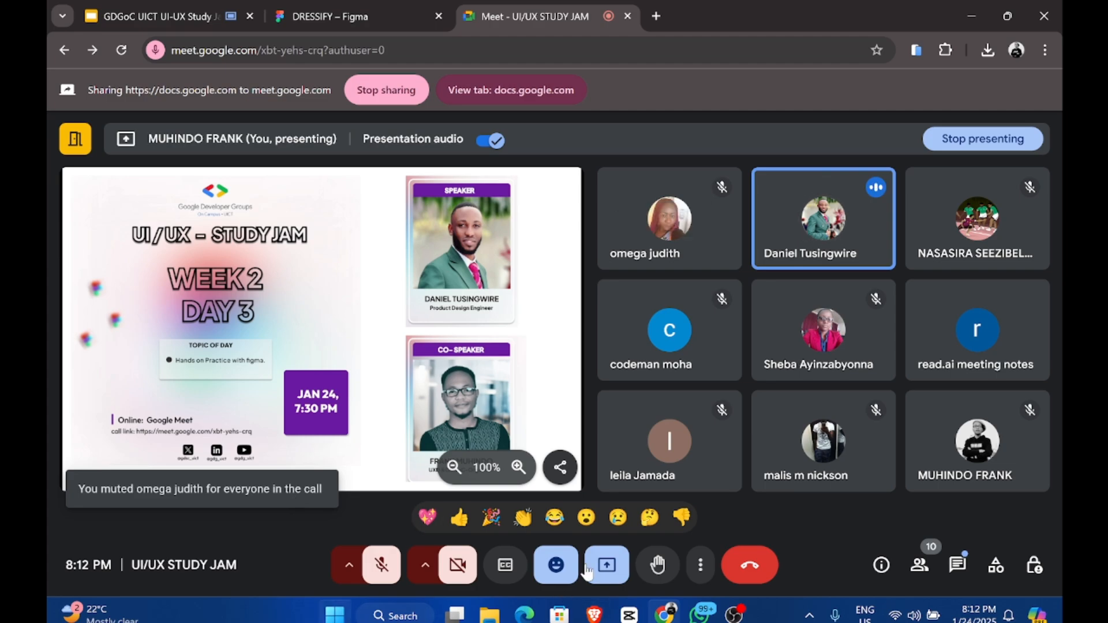
# Step: Bring up the OBS Studio window, then minimise it
pyautogui.moveTo(745, 618)
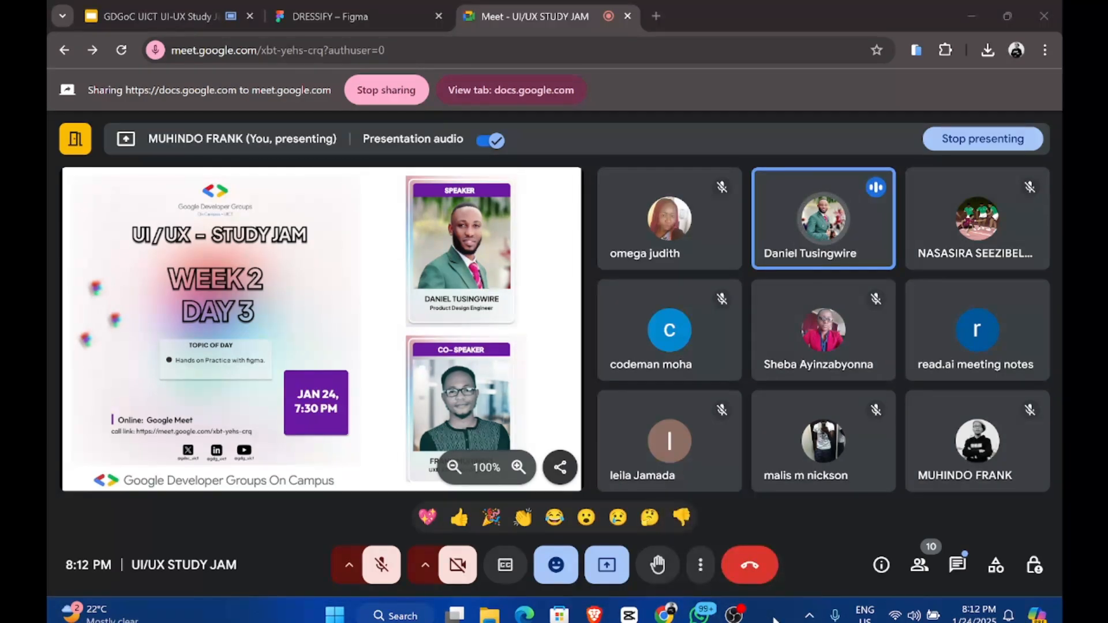
pyautogui.click(734, 615)
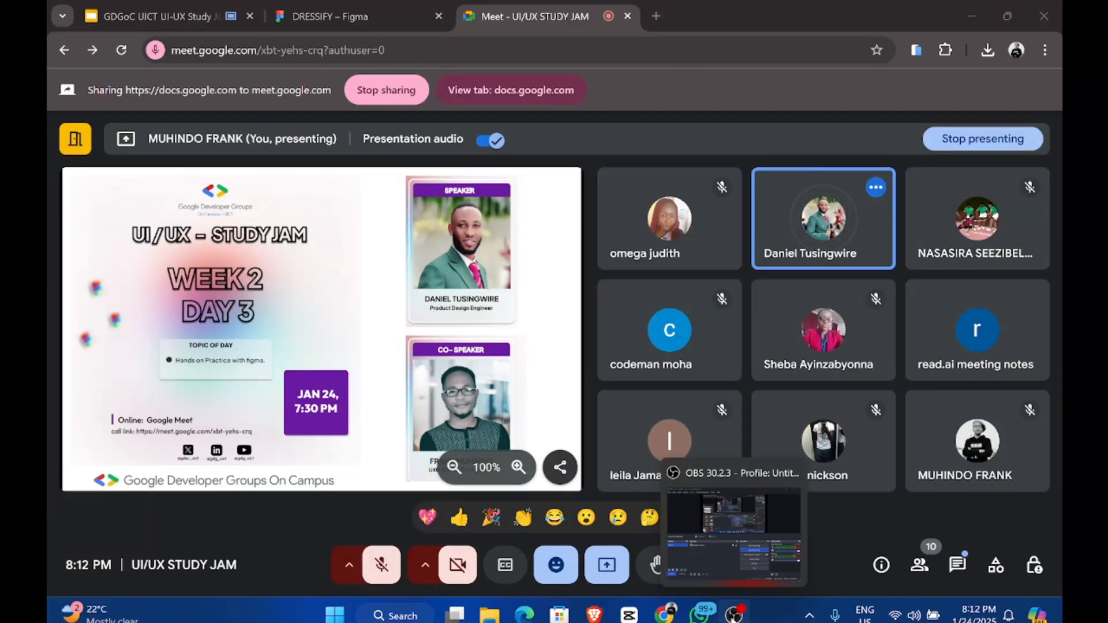
pyautogui.click(734, 615)
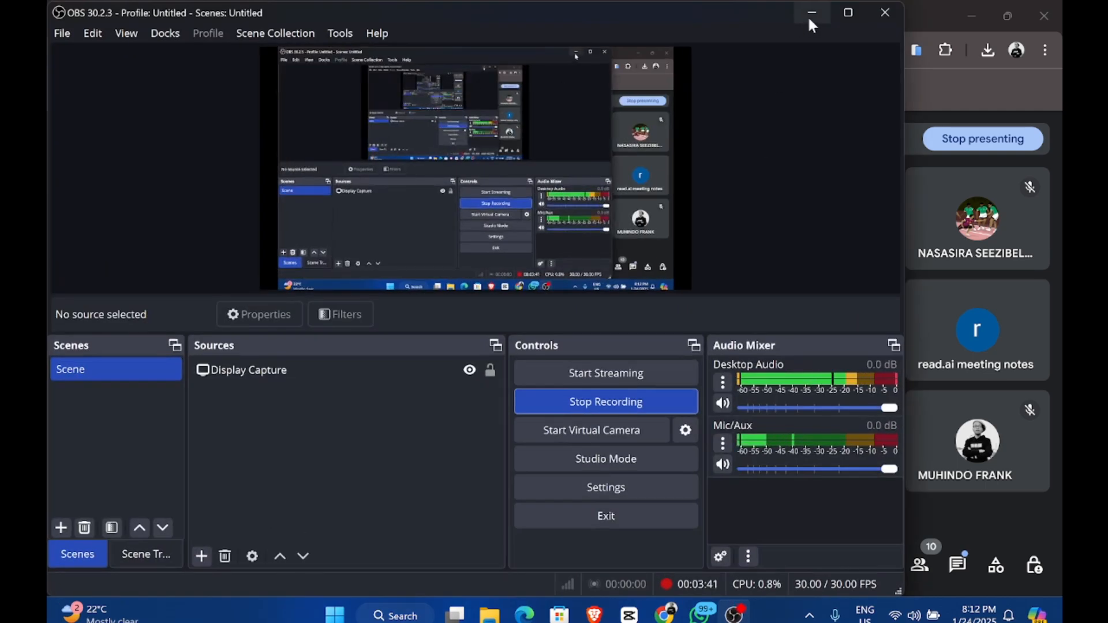
pyautogui.click(810, 14)
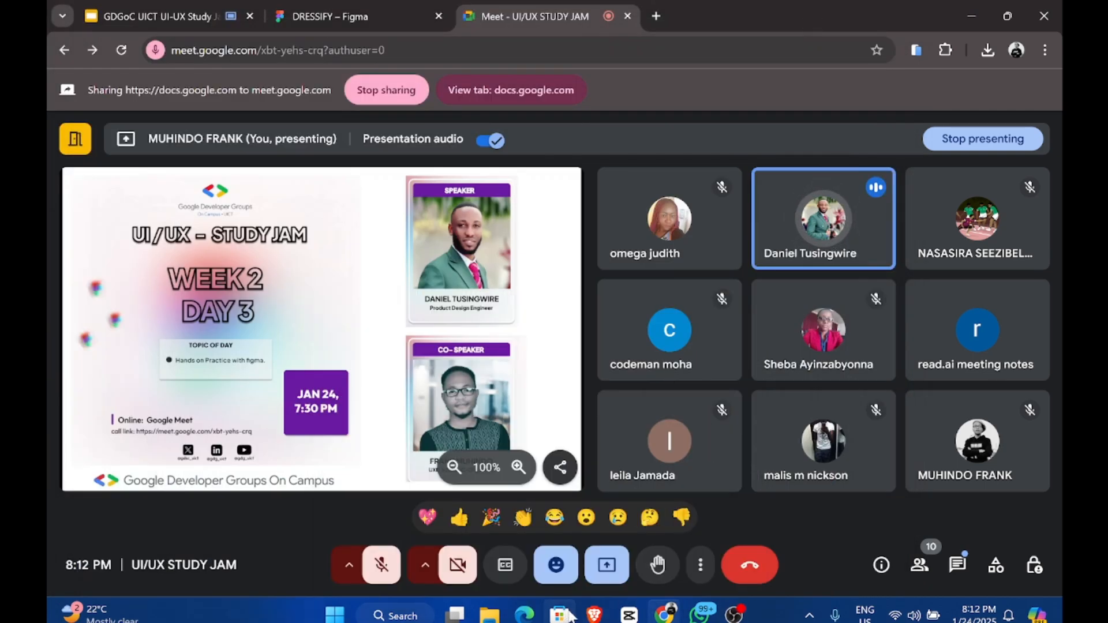
pyautogui.moveTo(489, 615)
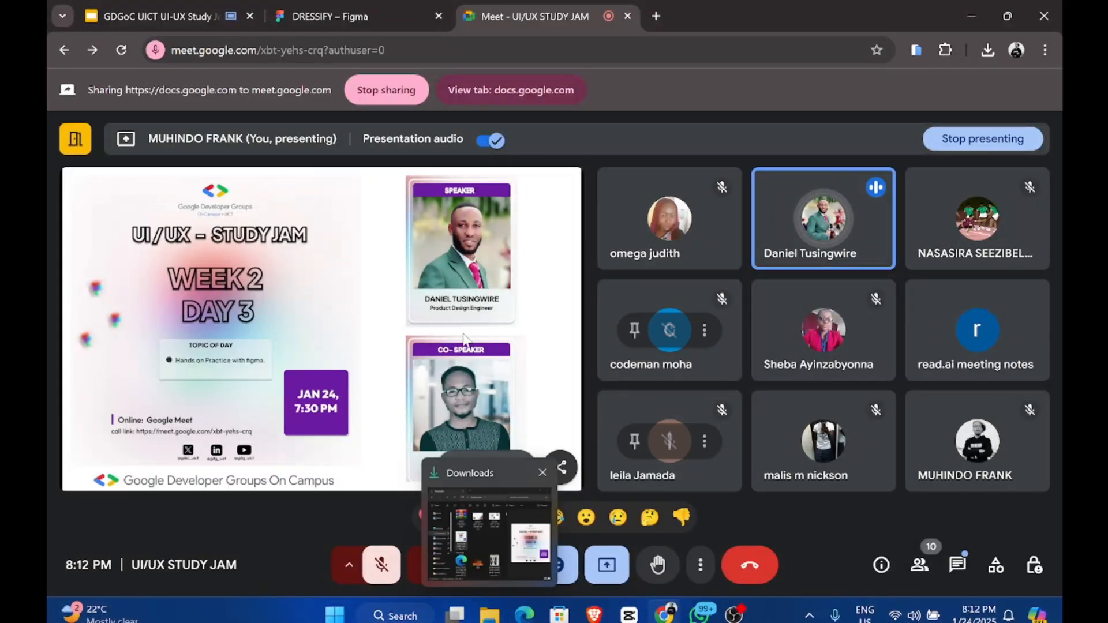
pyautogui.rightClick(267, 613)
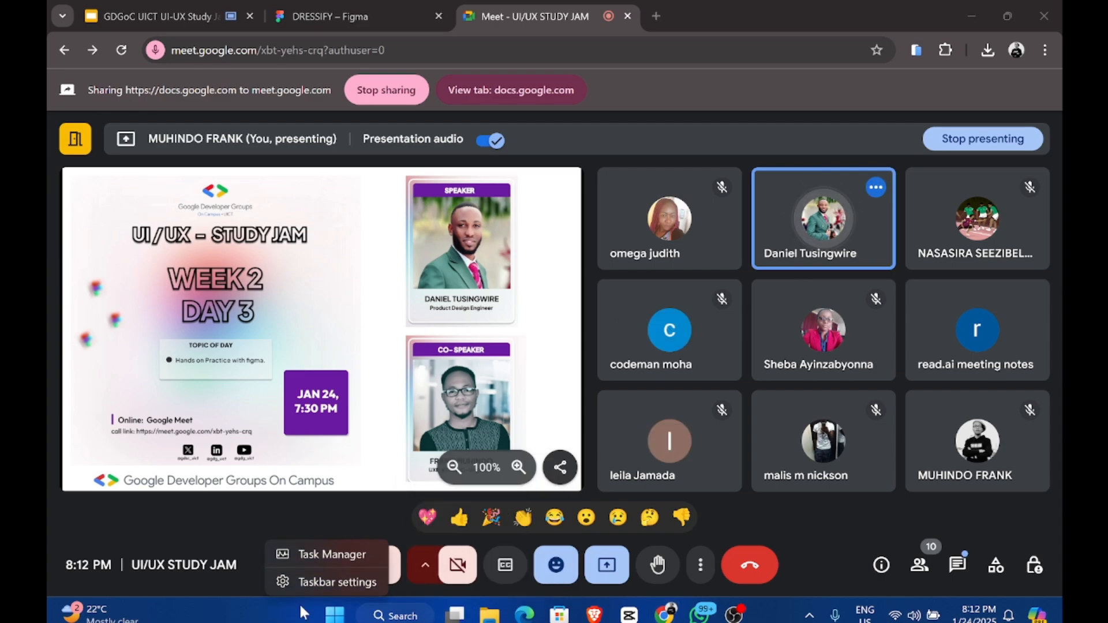
pyautogui.click(731, 616)
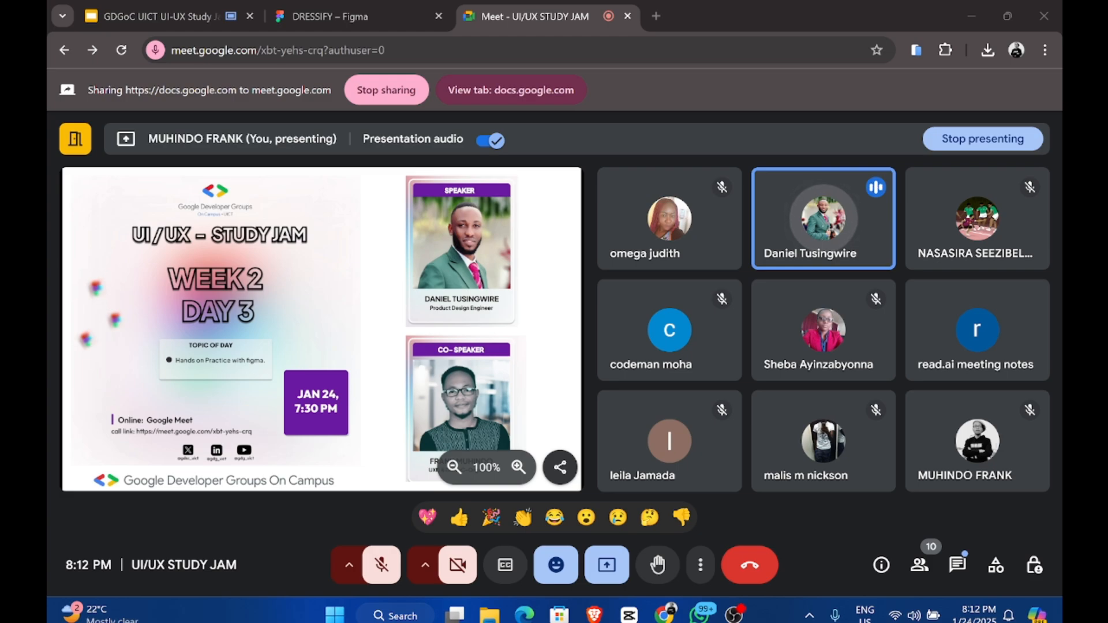
pyautogui.press('XF86AudioRaiseVolume')
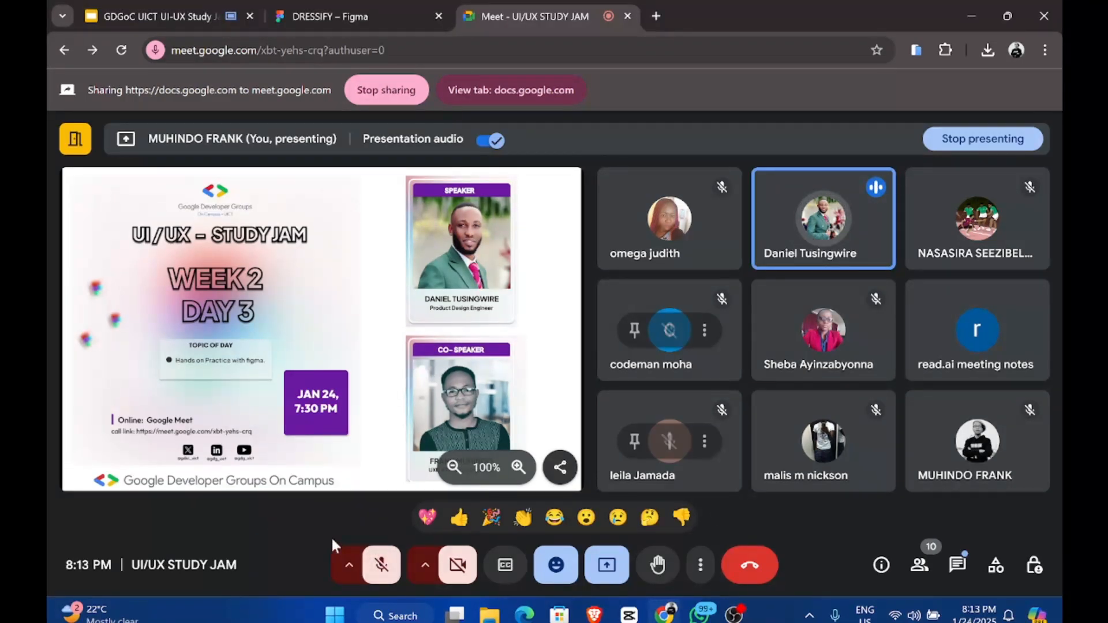
pyautogui.click(388, 564)
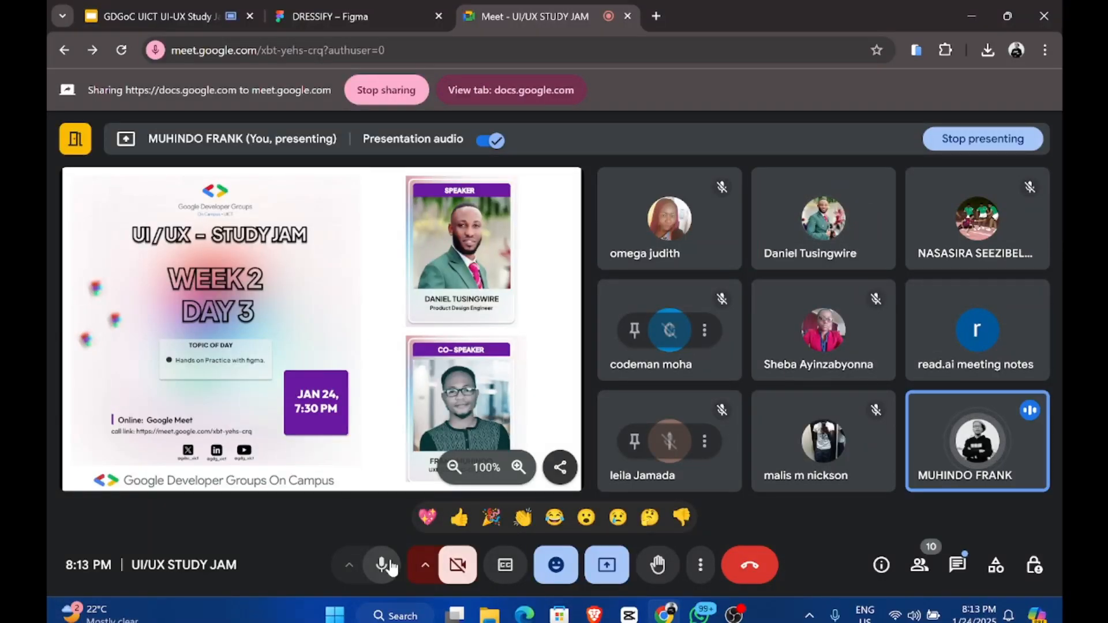
pyautogui.click(389, 564)
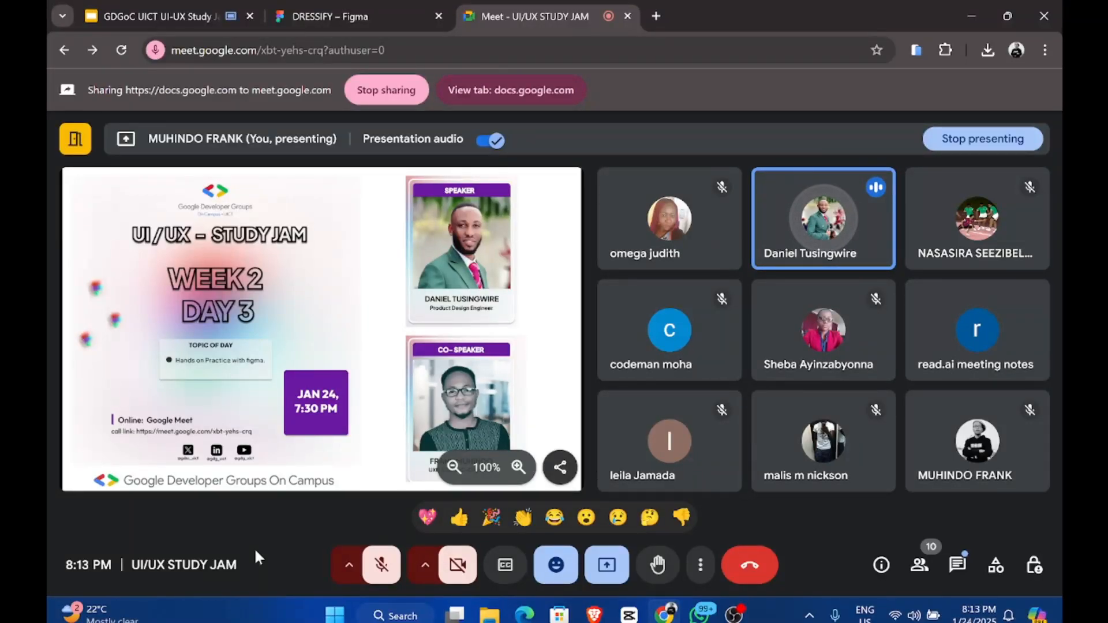
pyautogui.rightClick(308, 613)
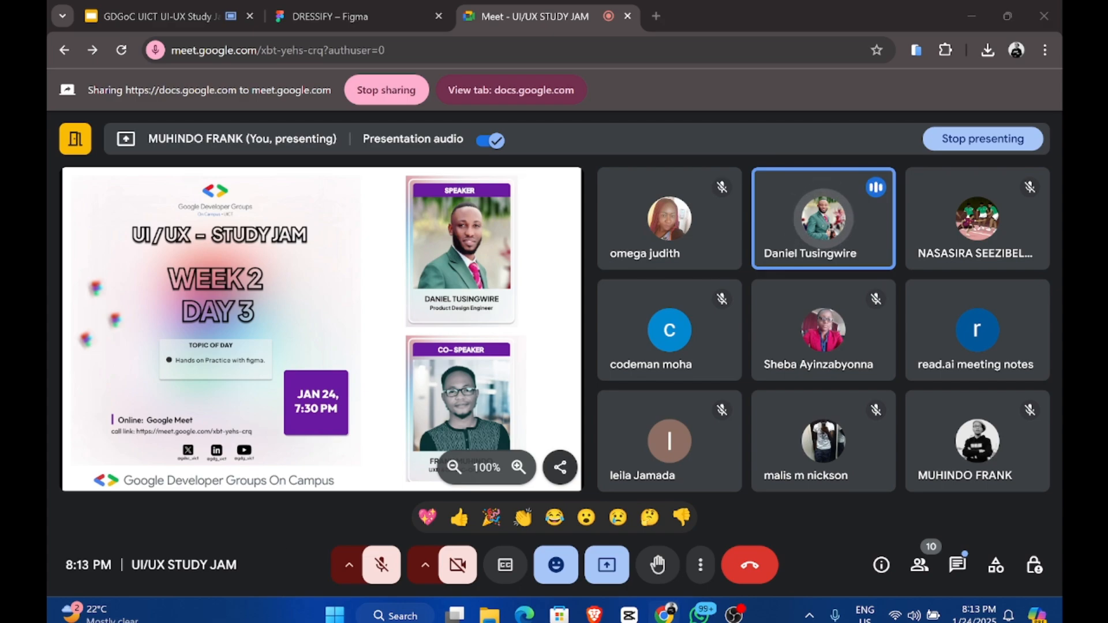
pyautogui.click(385, 582)
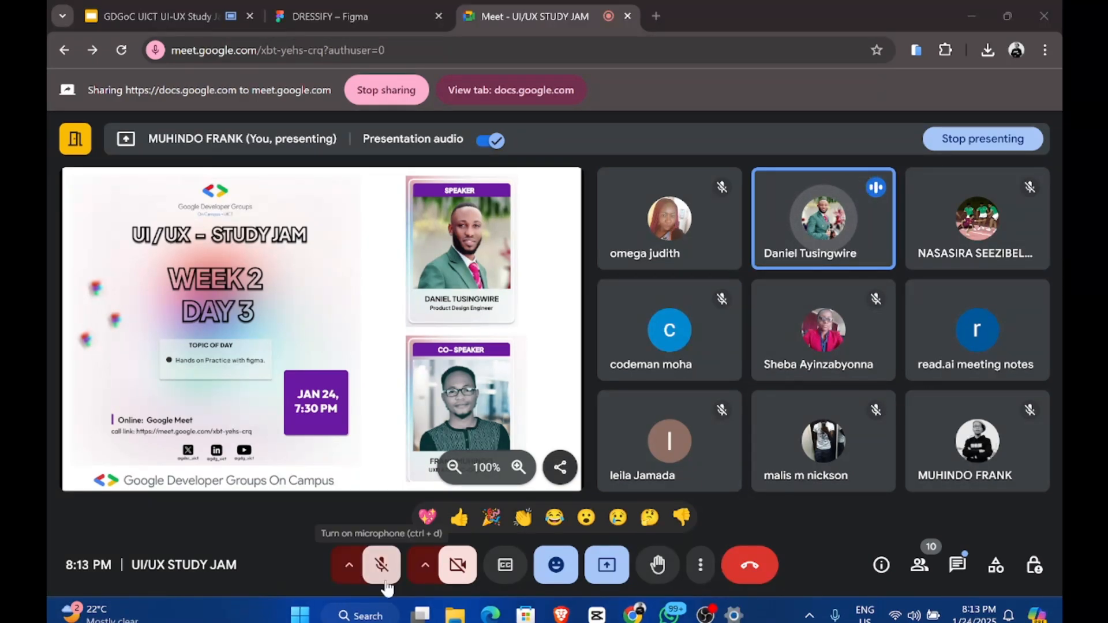
# Step: Tick 'Automatically hide the taskbar' under Taskbar behaviours, then close Settings
pyautogui.scroll(-3, 755, 386)
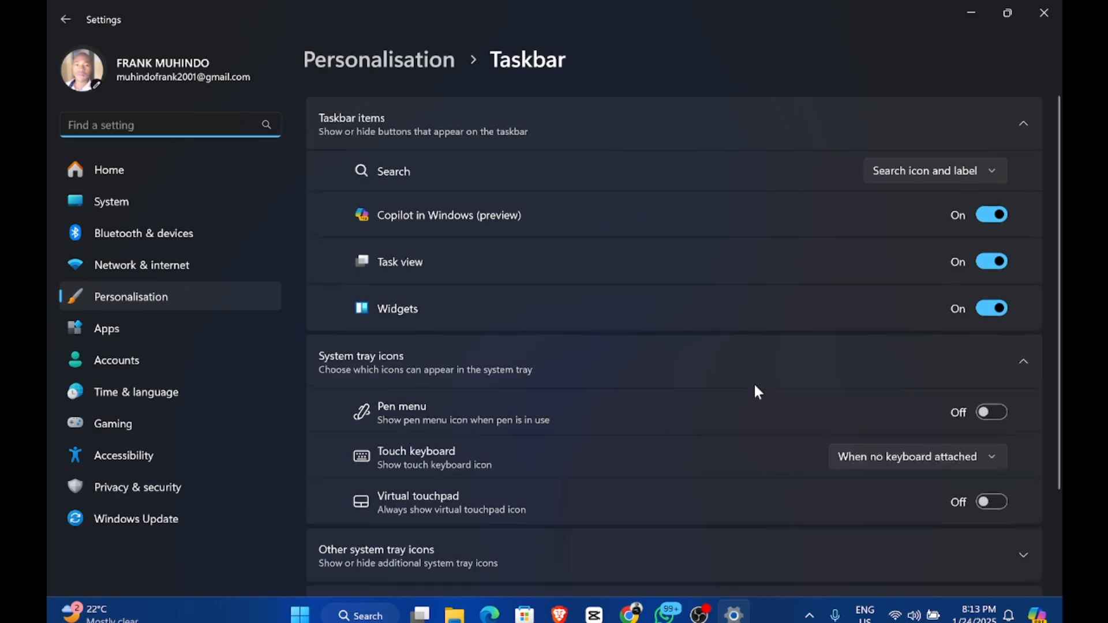
pyautogui.scroll(3, 888, 302)
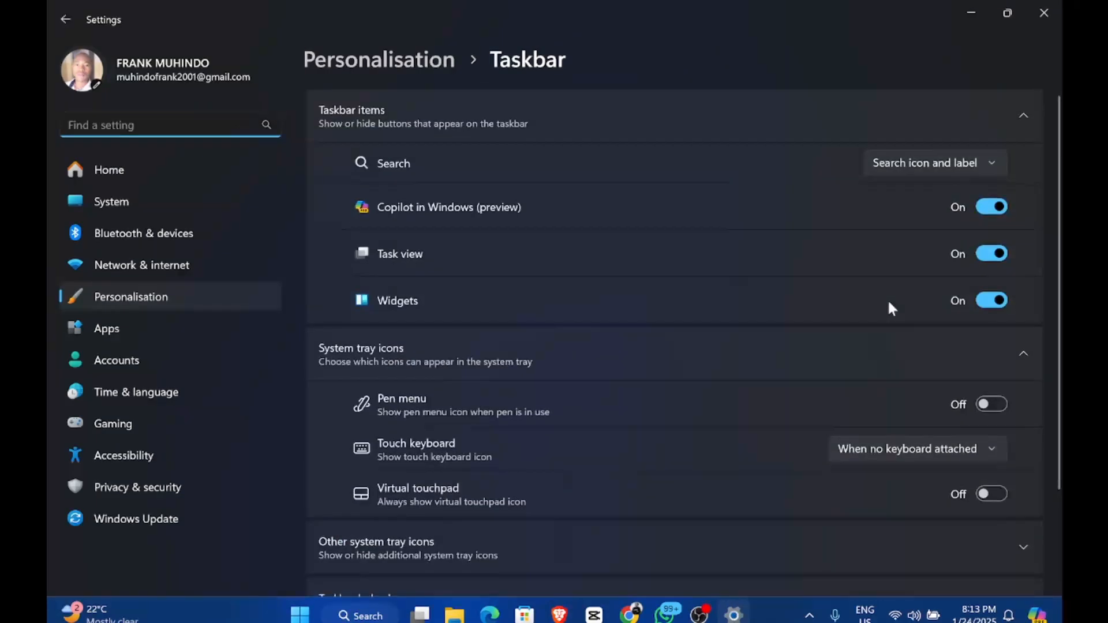
pyautogui.scroll(-3, 690, 344)
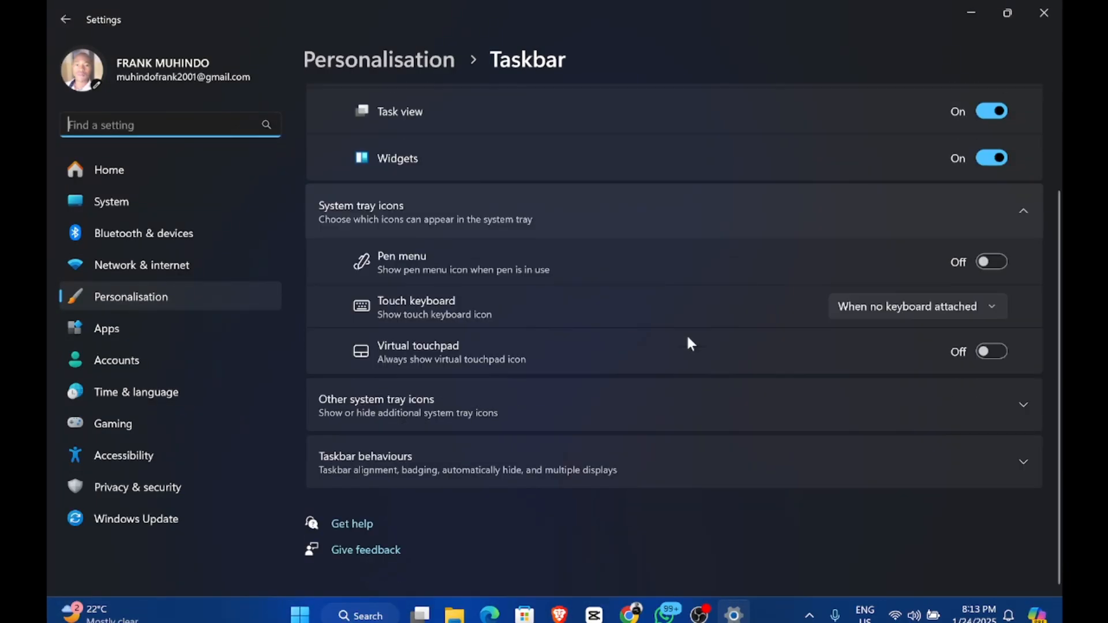
pyautogui.scroll(2, 689, 344)
pyautogui.scroll(1, 875, 232)
pyautogui.scroll(-3, 873, 227)
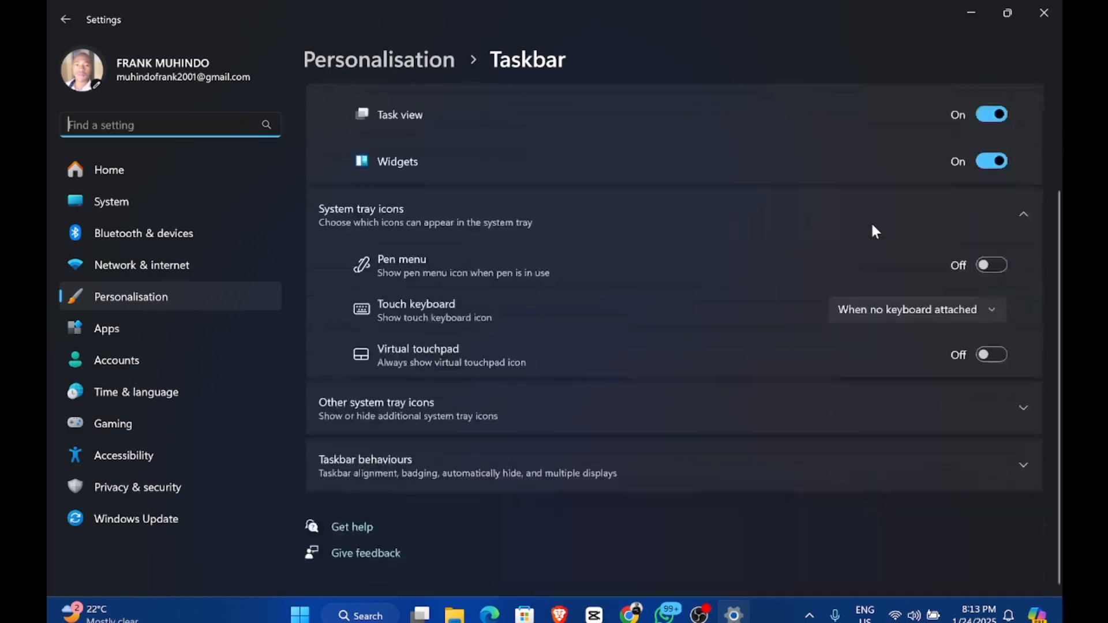
pyautogui.scroll(1, 872, 226)
pyautogui.click(606, 506)
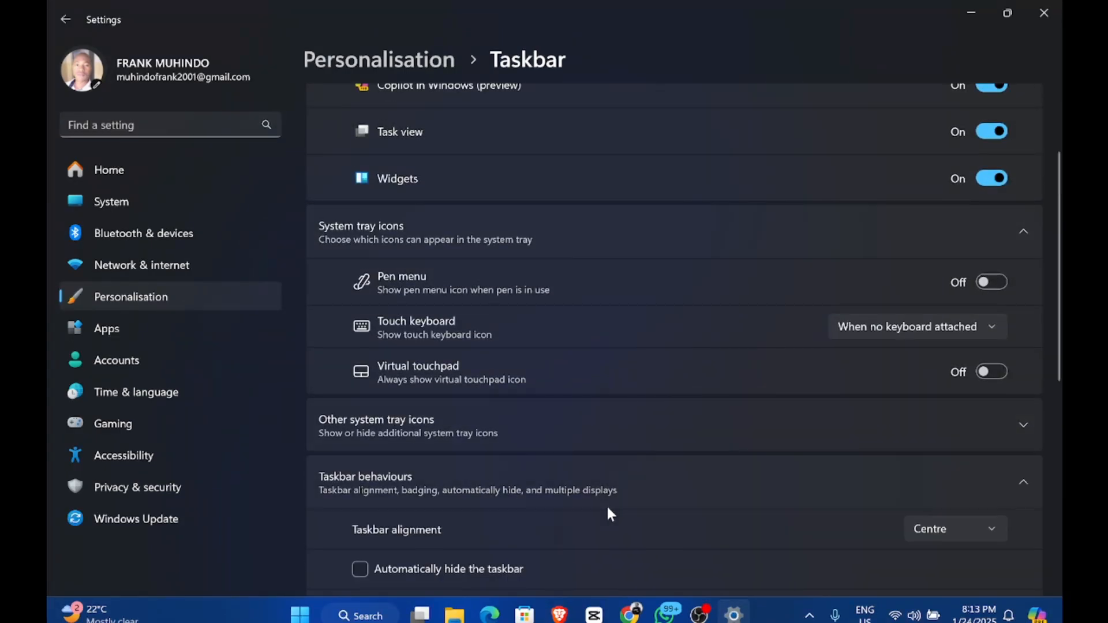
pyautogui.scroll(-5, 605, 508)
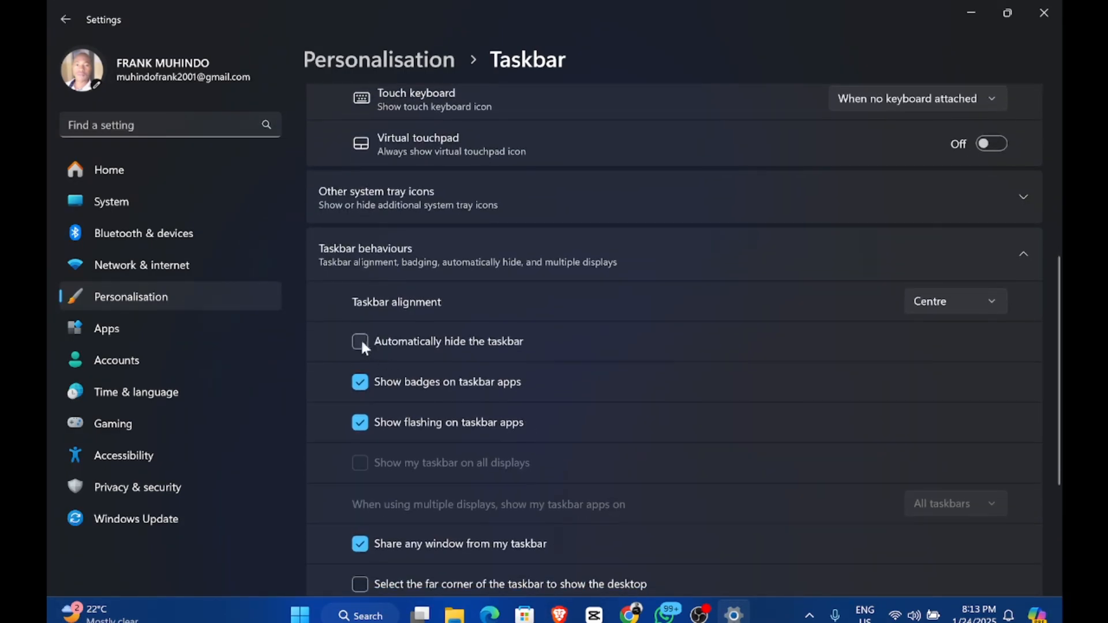
pyautogui.click(360, 341)
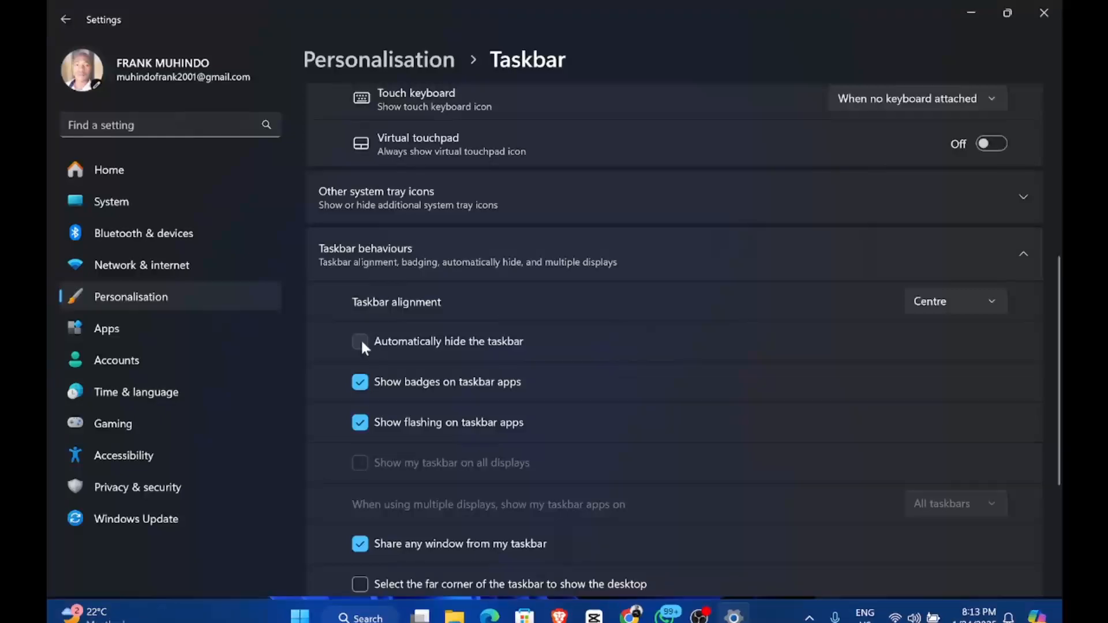
pyautogui.click(1041, 7)
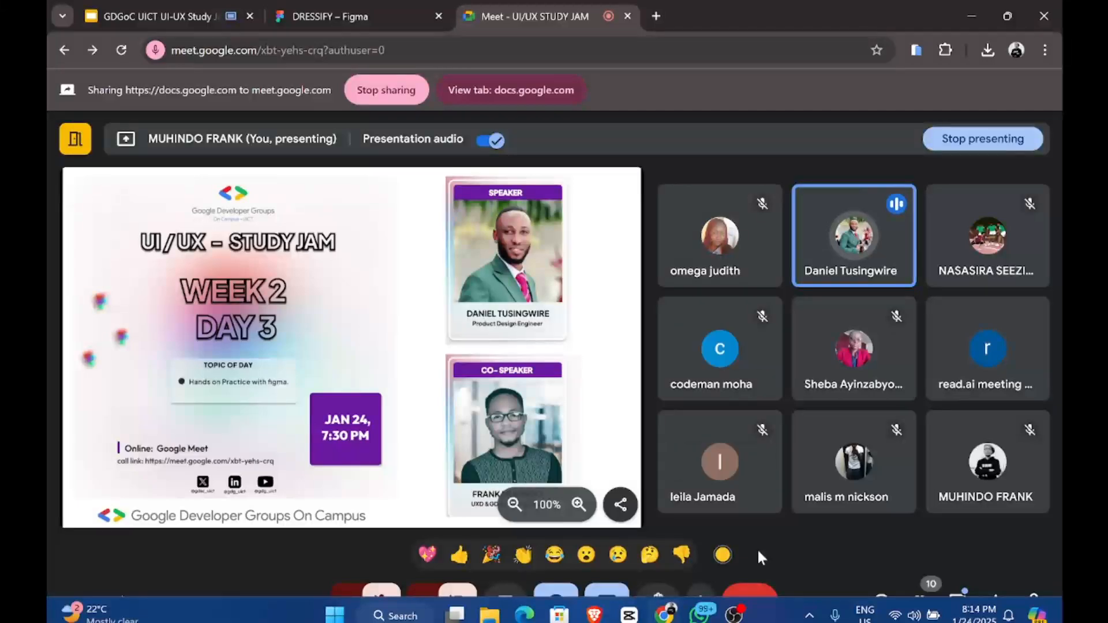
# Step: Bring up OBS to confirm the recording is active, then minimise it
pyautogui.click(733, 615)
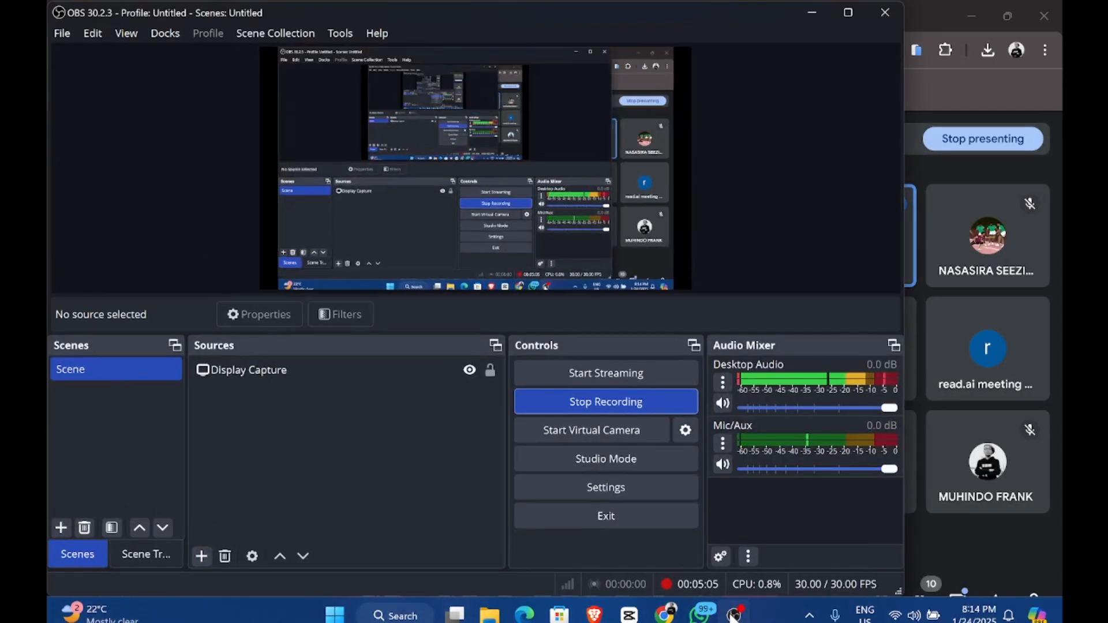
pyautogui.click(733, 615)
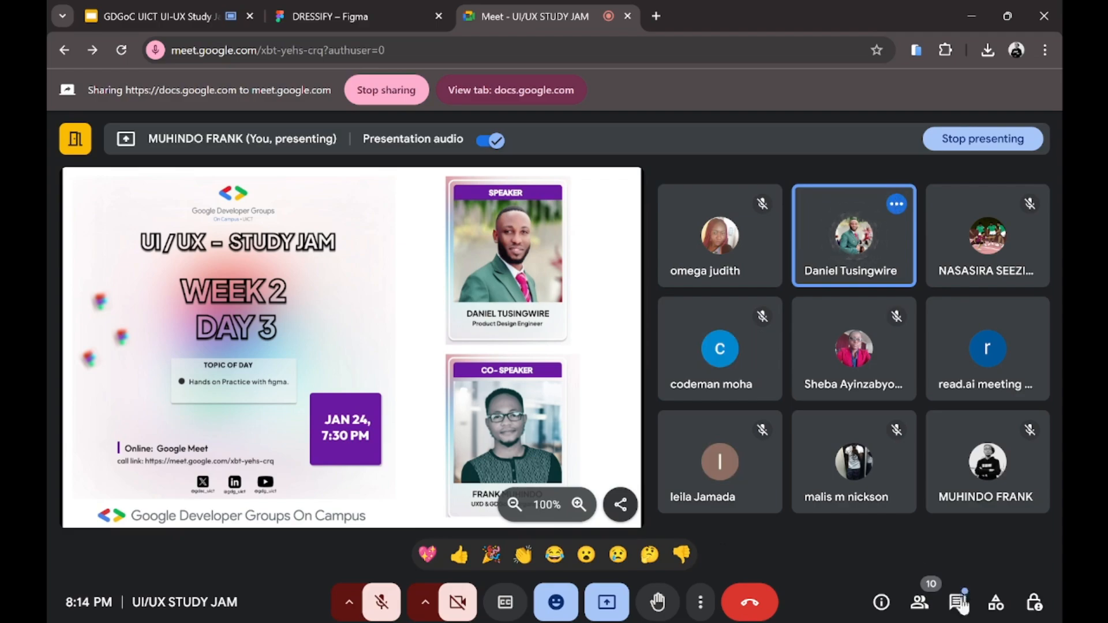
# Step: Send a clap reaction and glance at the in-call chat messages
pyautogui.click(527, 553)
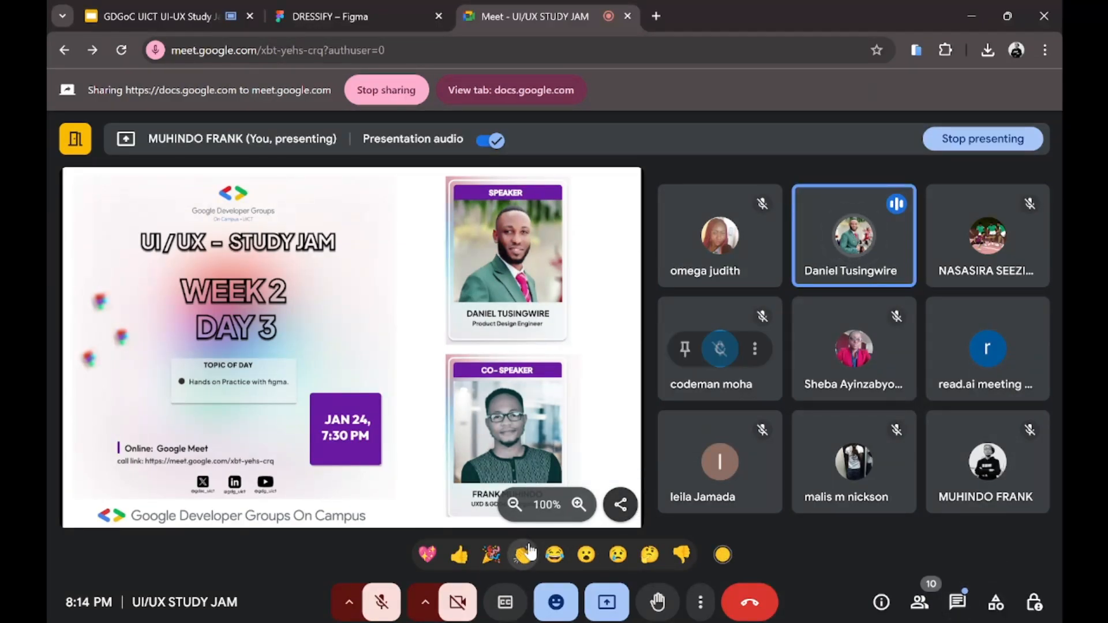
pyautogui.click(963, 605)
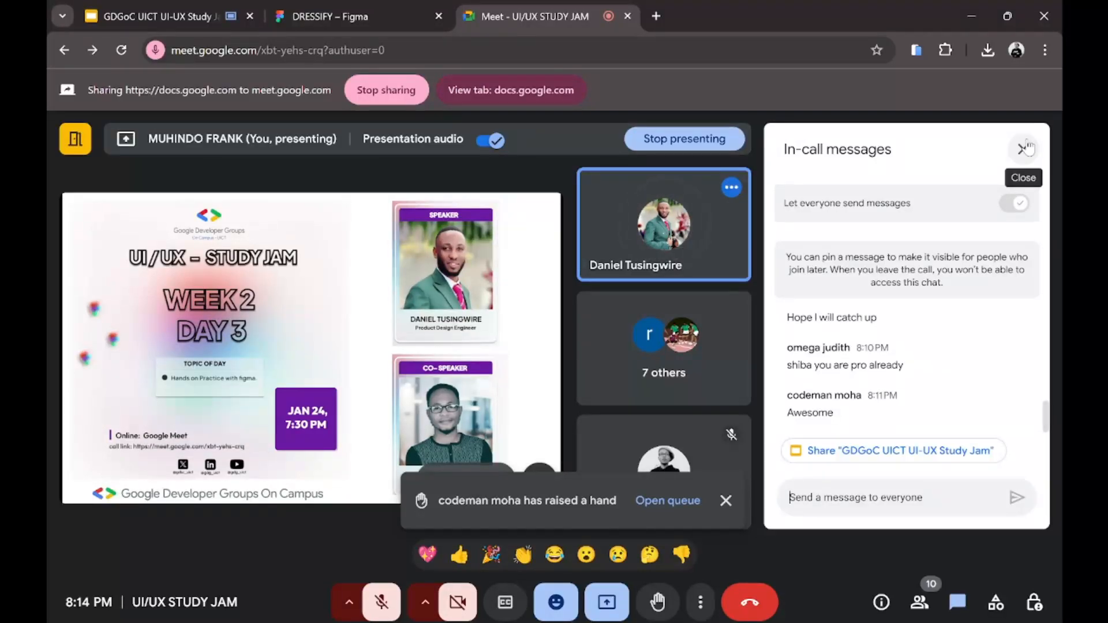
pyautogui.click(1026, 148)
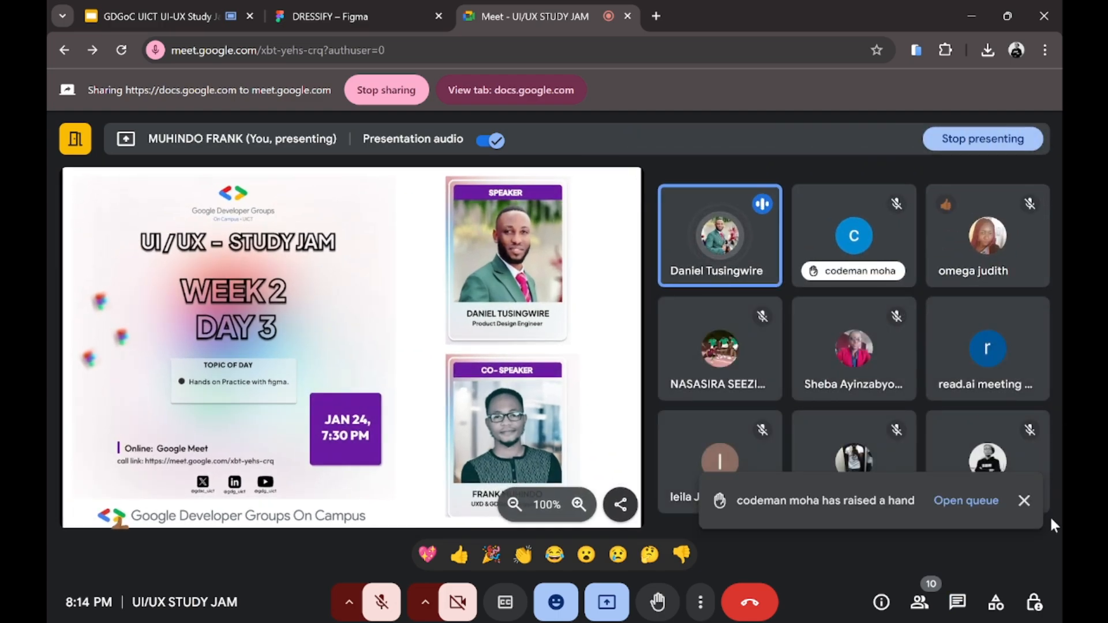
# Step: Dismiss the raised-hand notice and open then close the speaker tile's options
pyautogui.click(1026, 501)
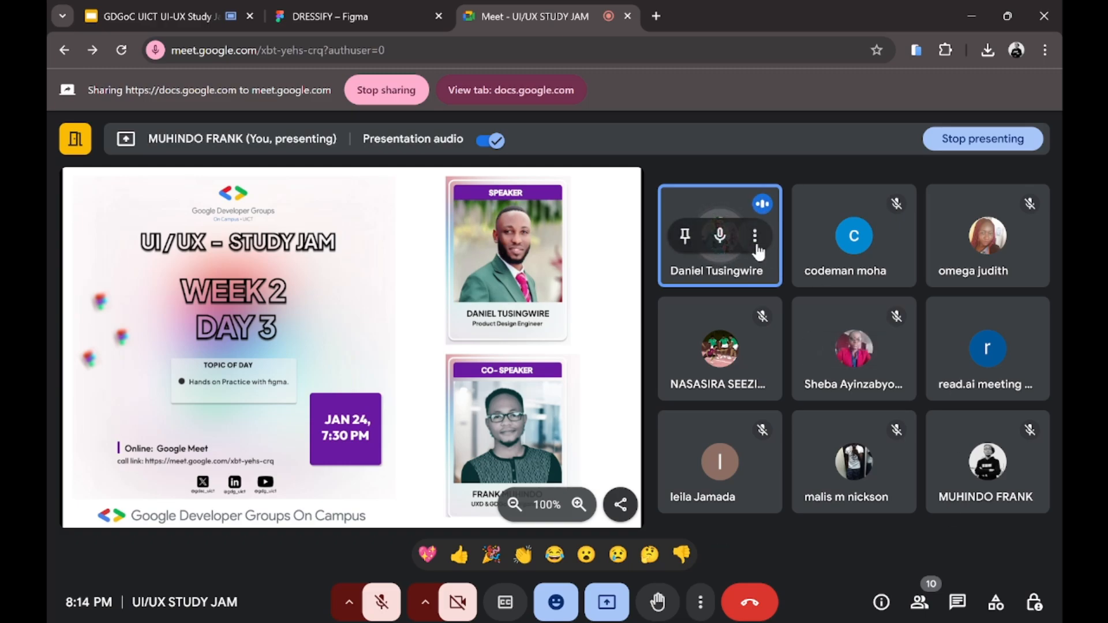
pyautogui.click(755, 245)
pyautogui.click(728, 484)
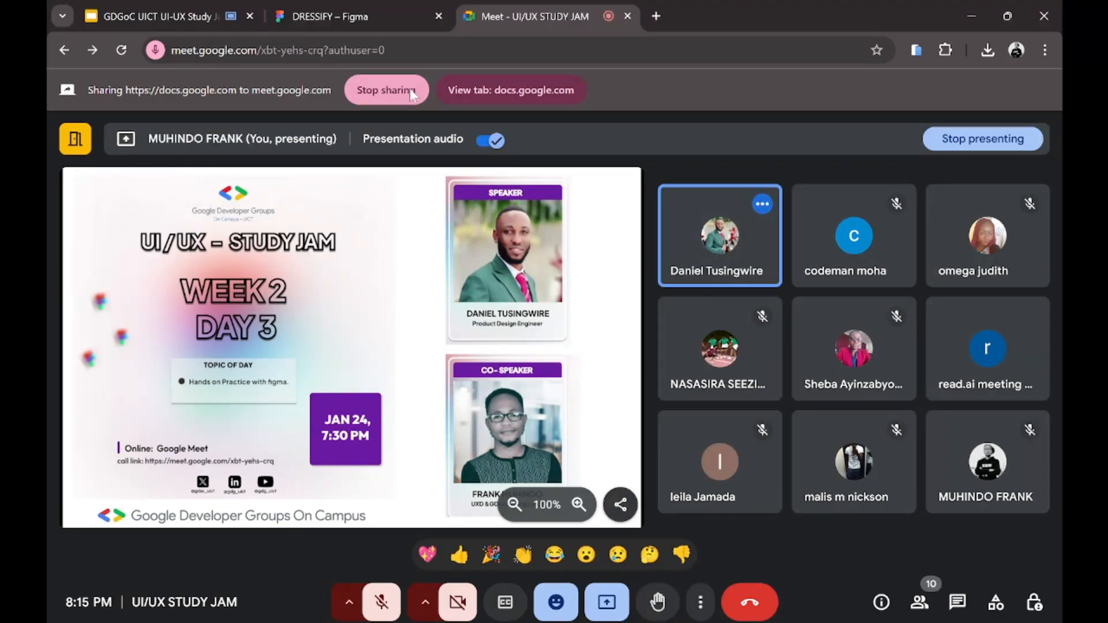
# Step: Stop sharing the Study Jam slides and open the speaker's options in the People list
pyautogui.click(410, 88)
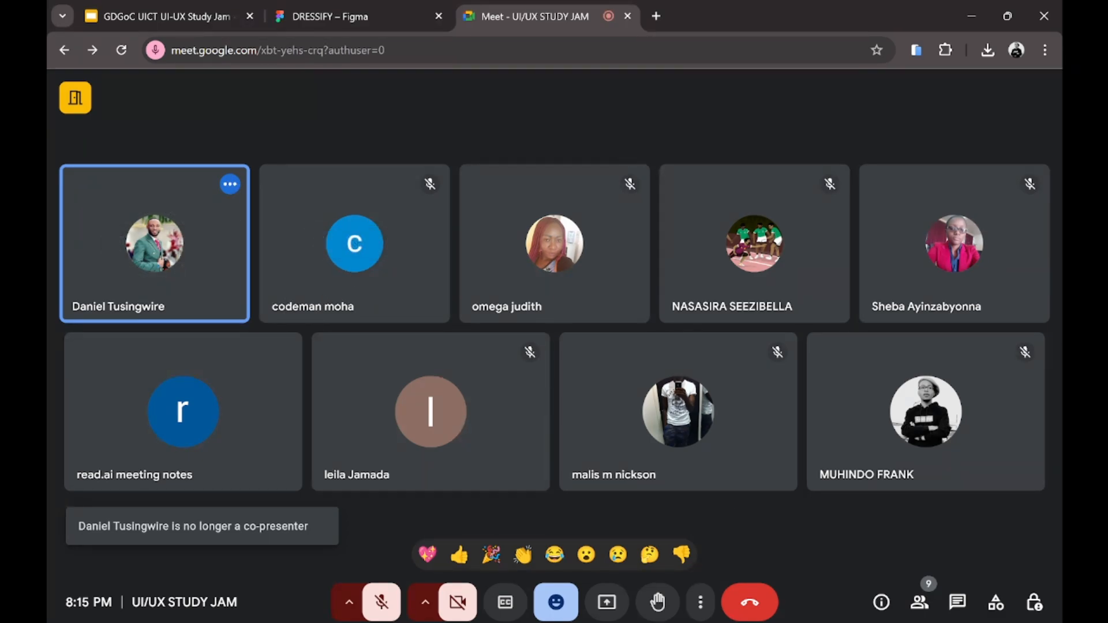
pyautogui.click(919, 602)
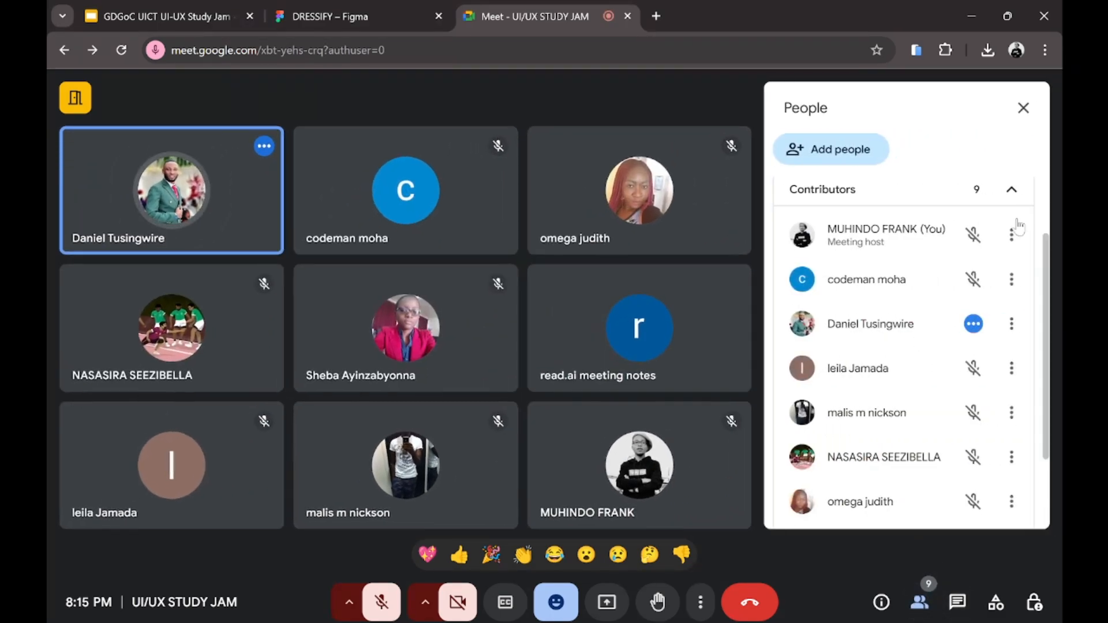
pyautogui.click(1011, 323)
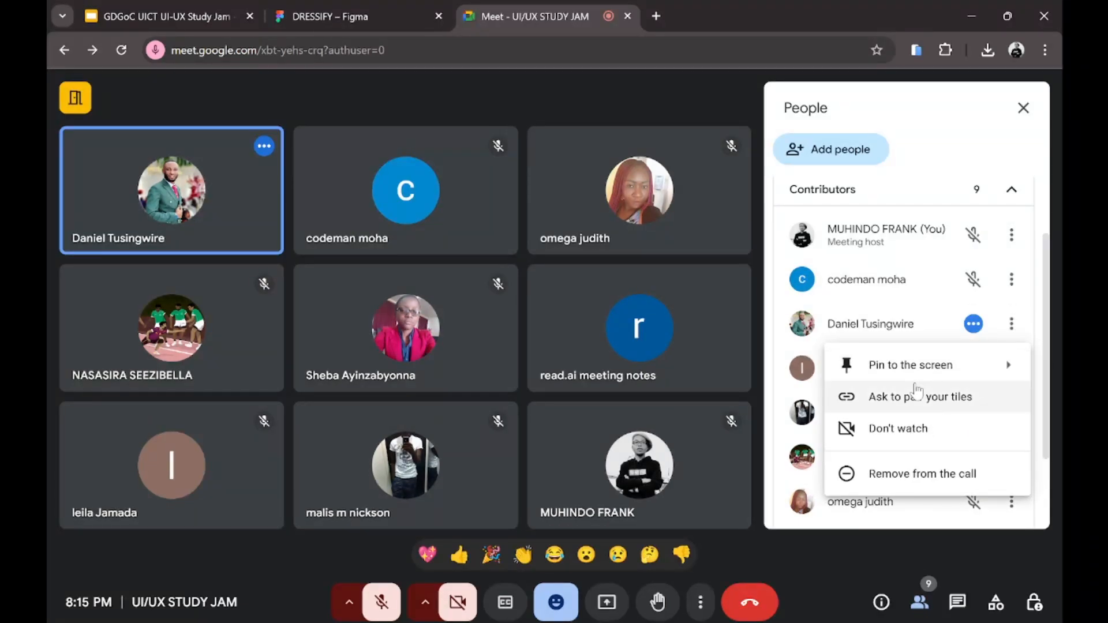
# Step: Start muting the speaker for everyone, cancel the confirmation, and reopen his options menu
pyautogui.click(908, 327)
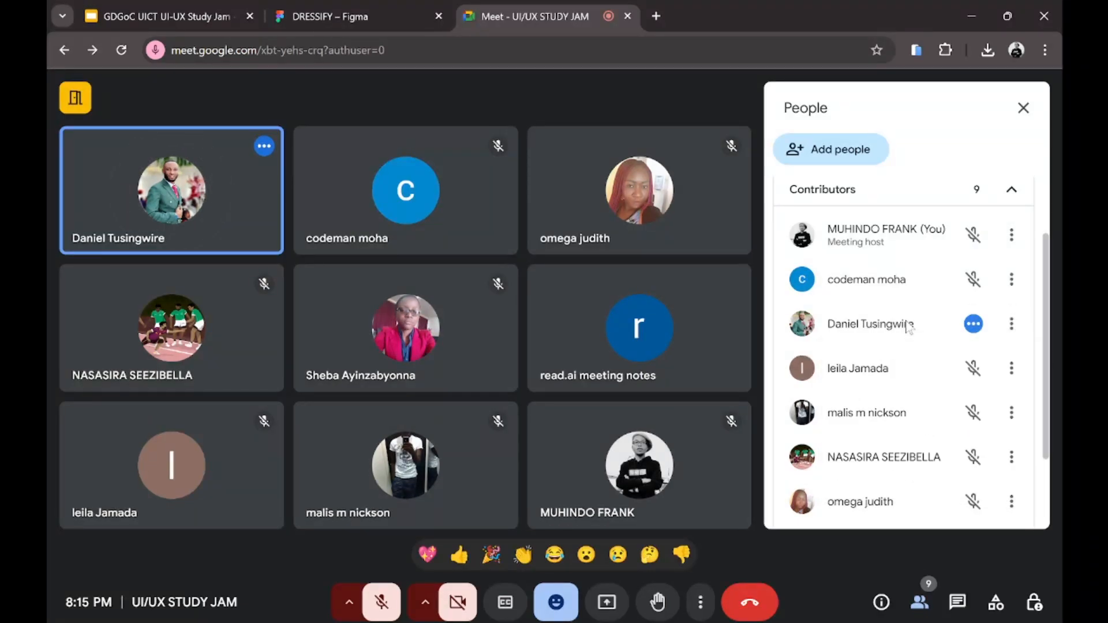
pyautogui.click(974, 324)
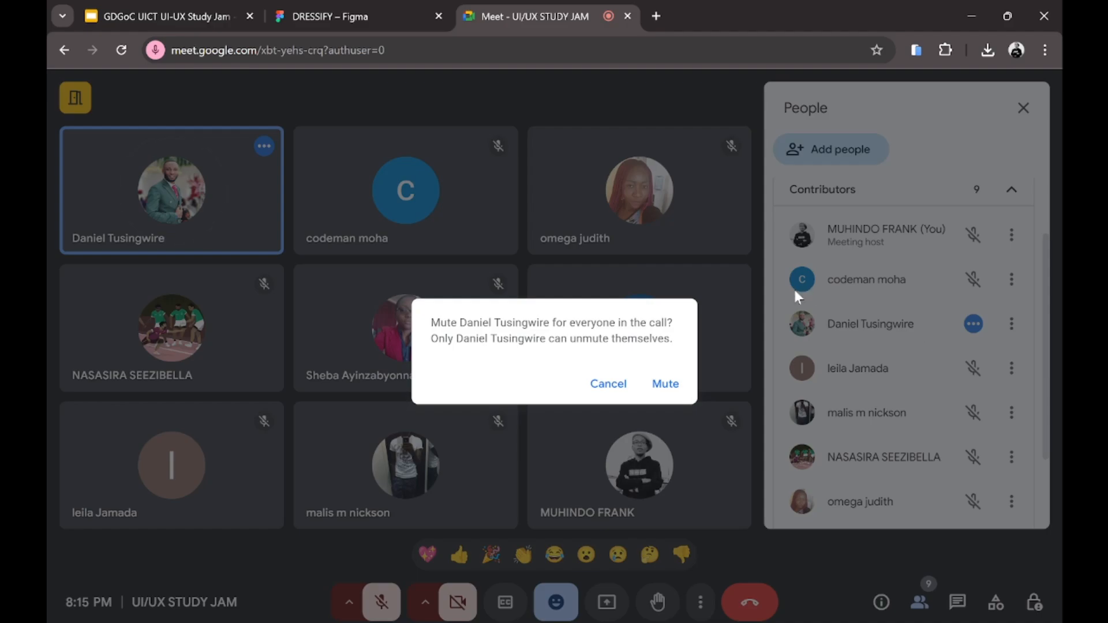
pyautogui.click(741, 316)
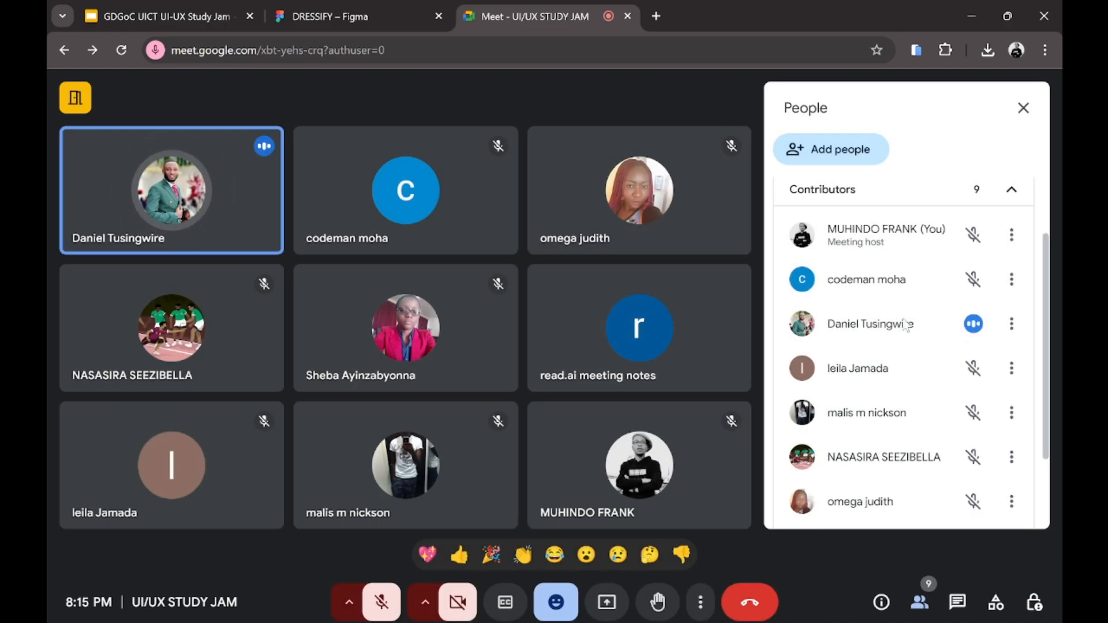
pyautogui.click(1014, 324)
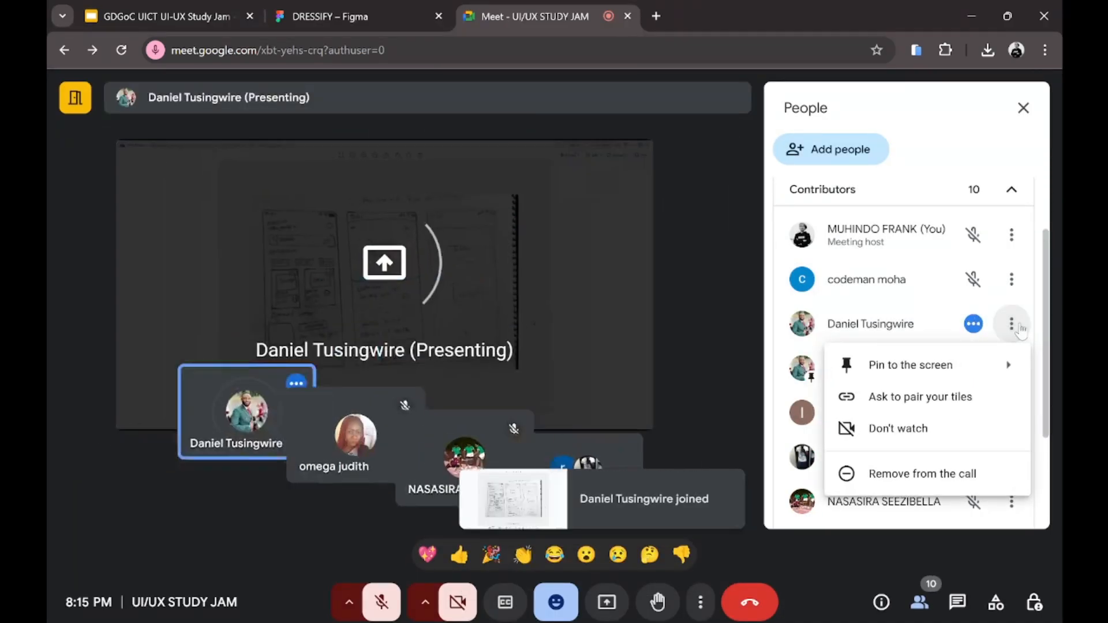
# Step: Close the speaker's options and the People panel so the shared wireframes fill the view
pyautogui.click(1013, 325)
pyautogui.click(1022, 108)
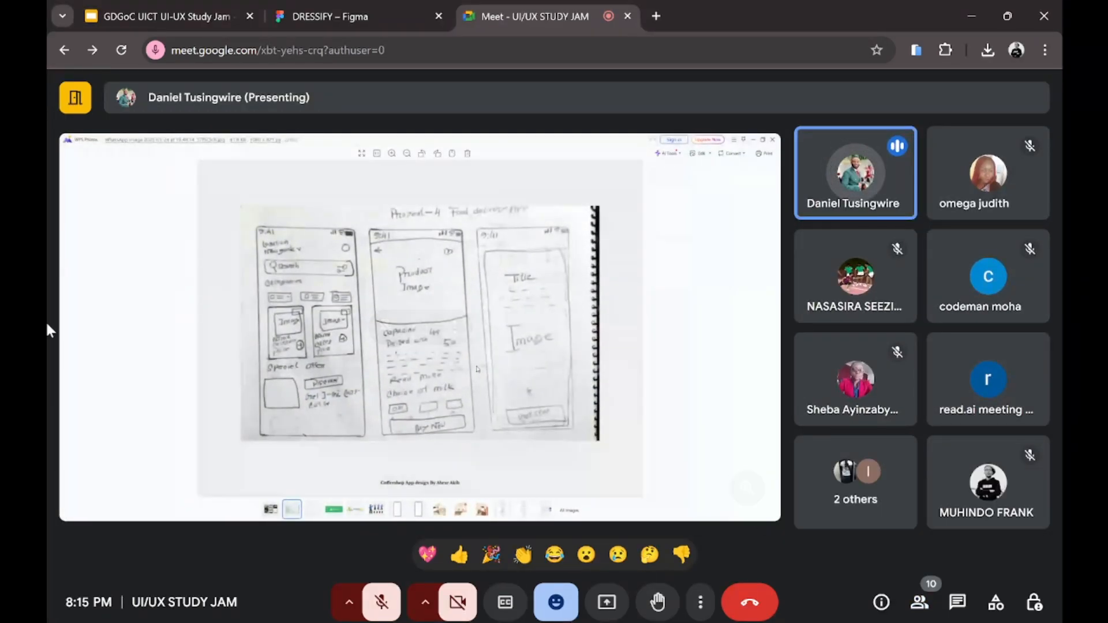
pyautogui.scroll(4, 57, 303)
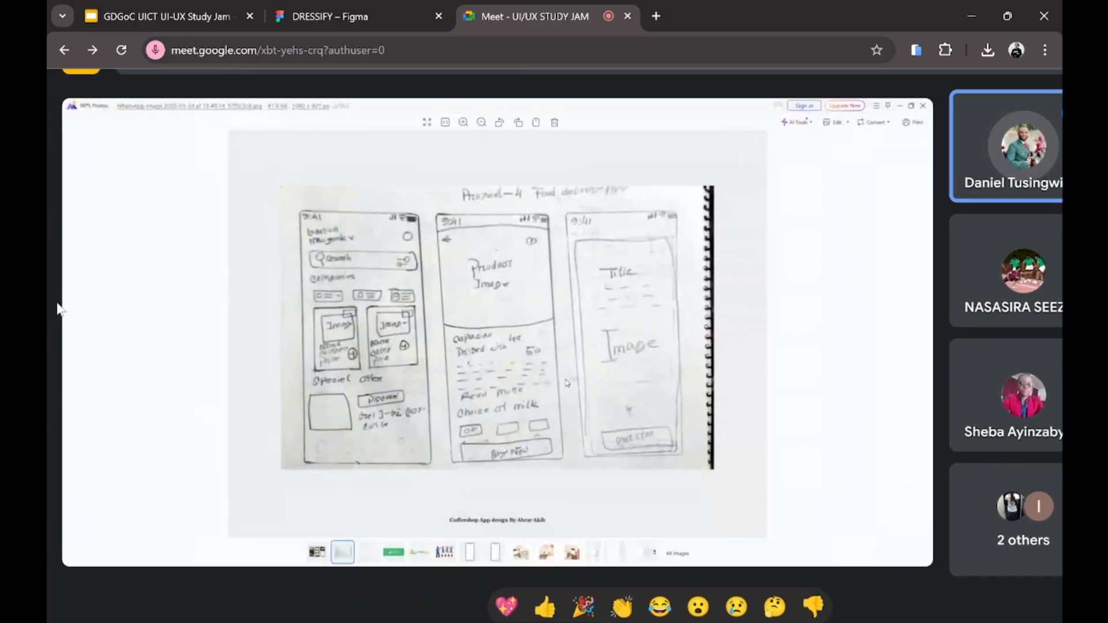
pyautogui.scroll(-1, 56, 302)
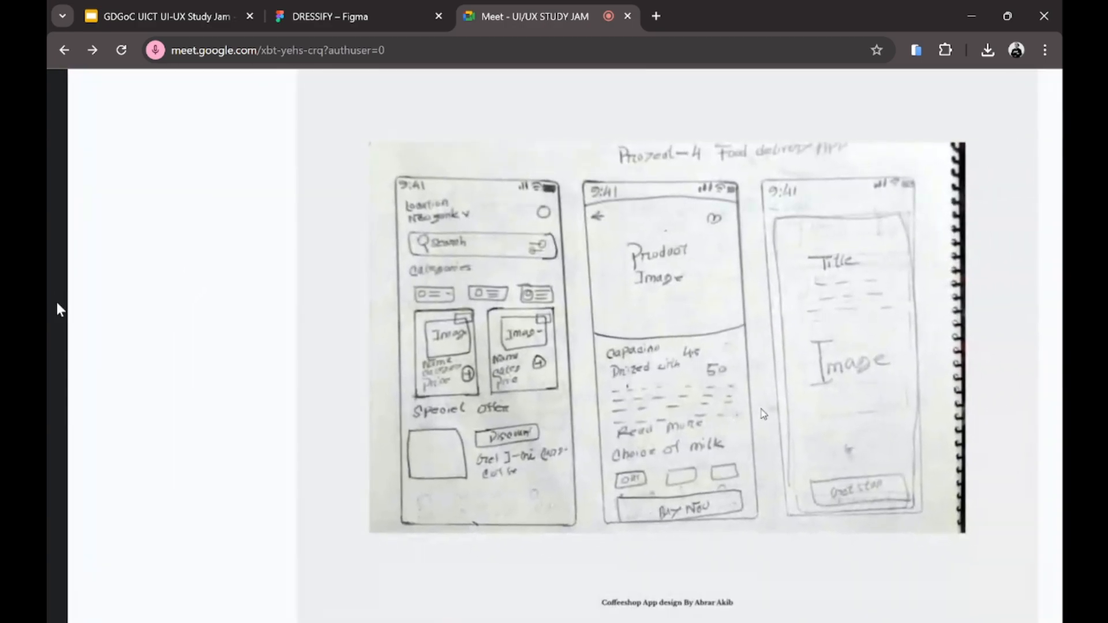
pyautogui.hscroll(3, 57, 304)
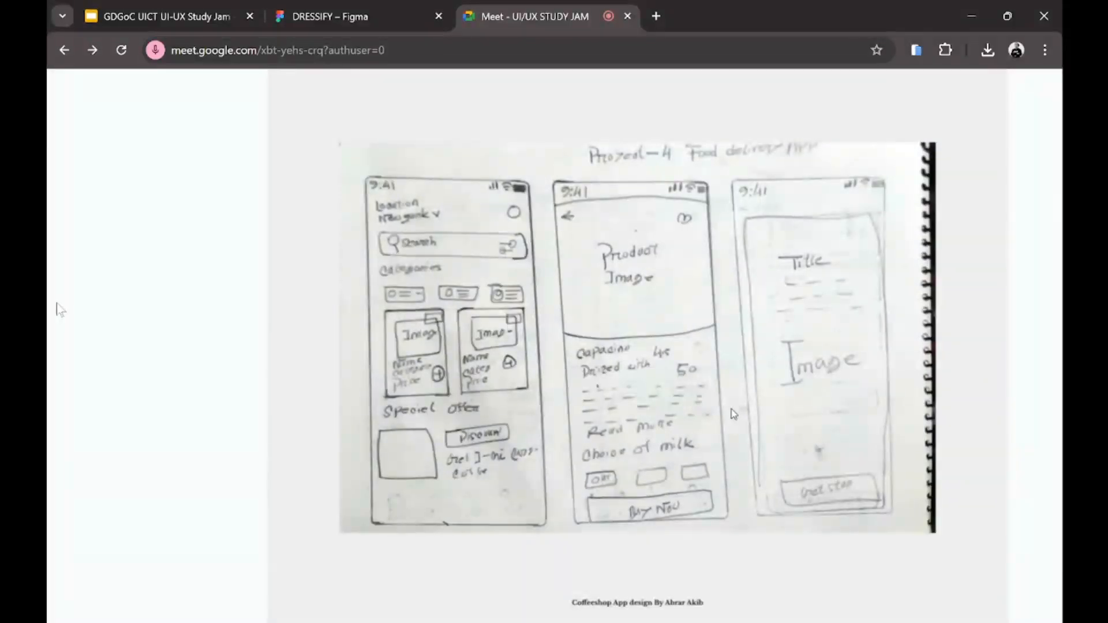
pyautogui.scroll(-4, 56, 303)
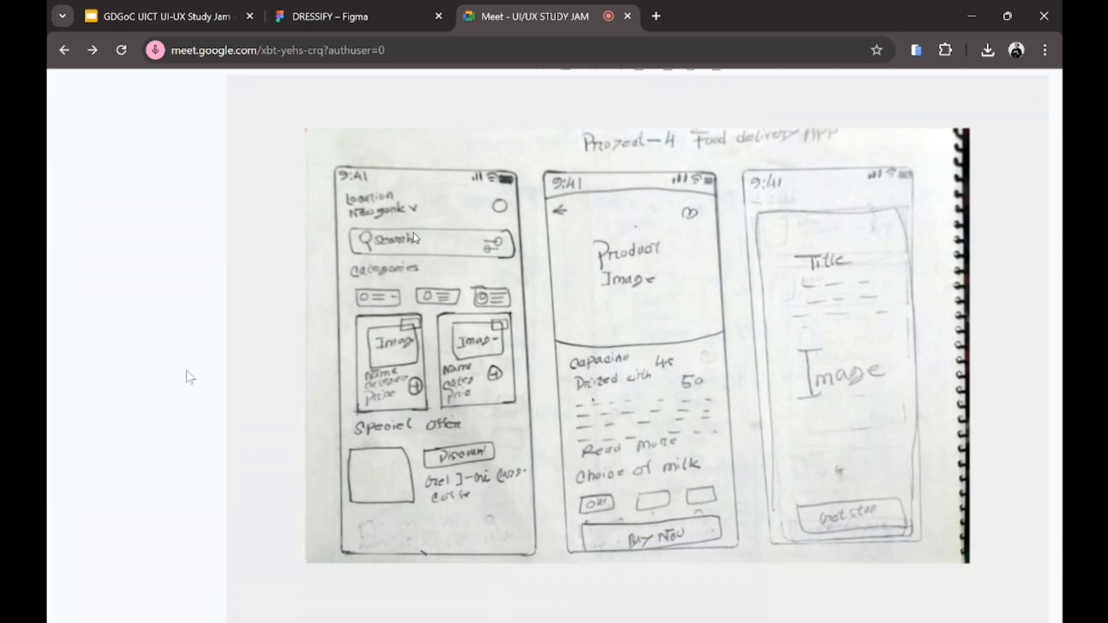
# Step: Raise the system volume to 100
pyautogui.press('XF86AudioRaiseVolume')
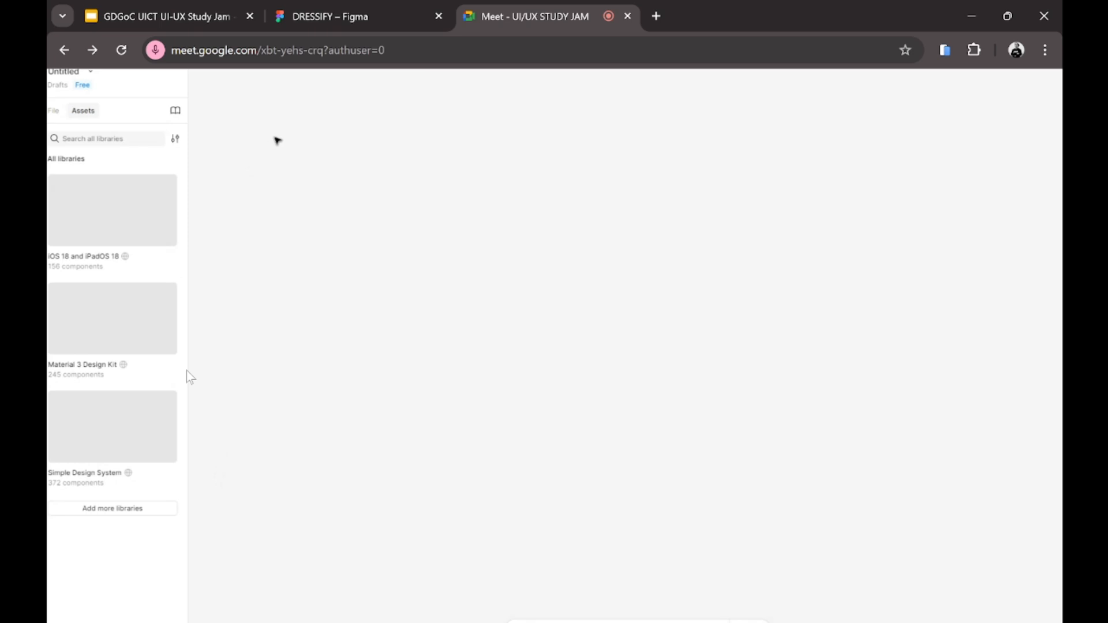
# Step: Scroll the Meet view while following the presenter's shared Figma screen
pyautogui.scroll(-4, 102, 276)
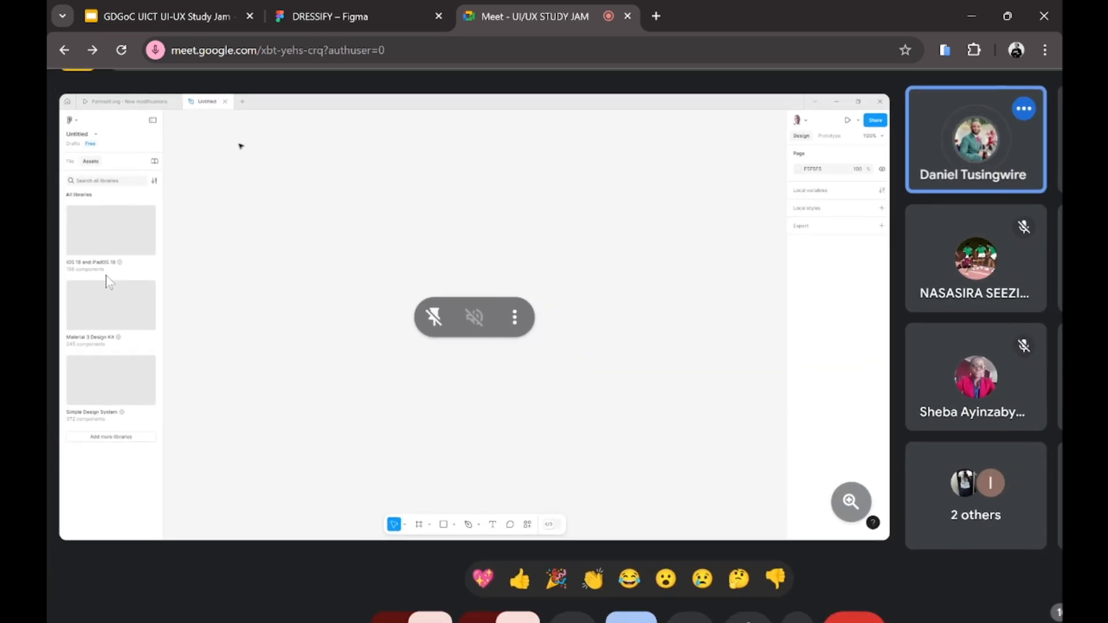
pyautogui.scroll(1, 106, 276)
pyautogui.scroll(1, 107, 282)
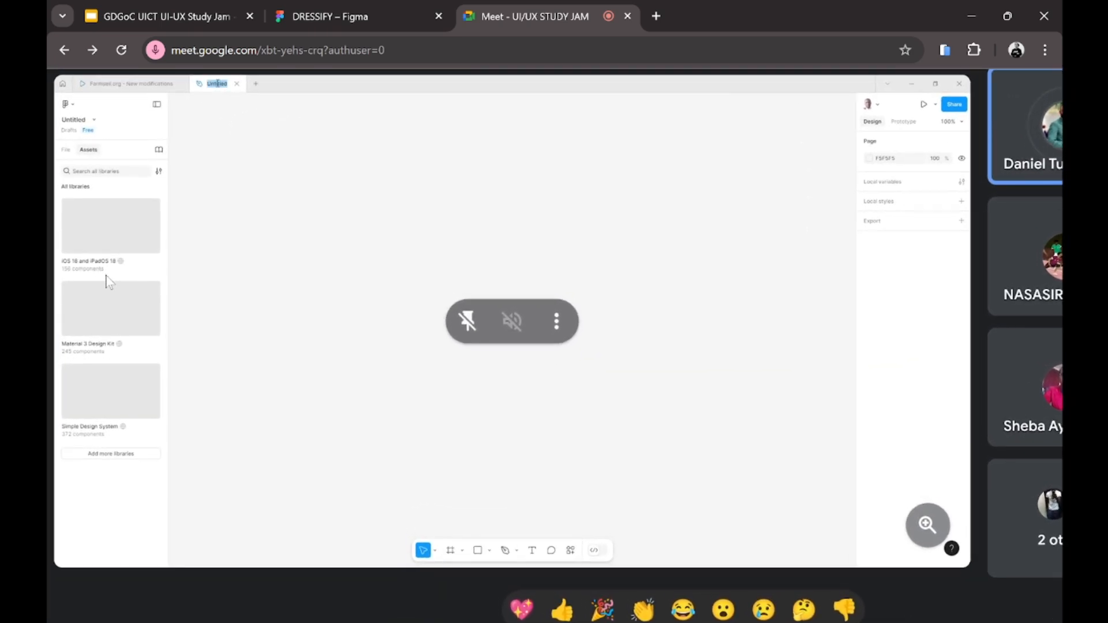
pyautogui.scroll(1, 109, 282)
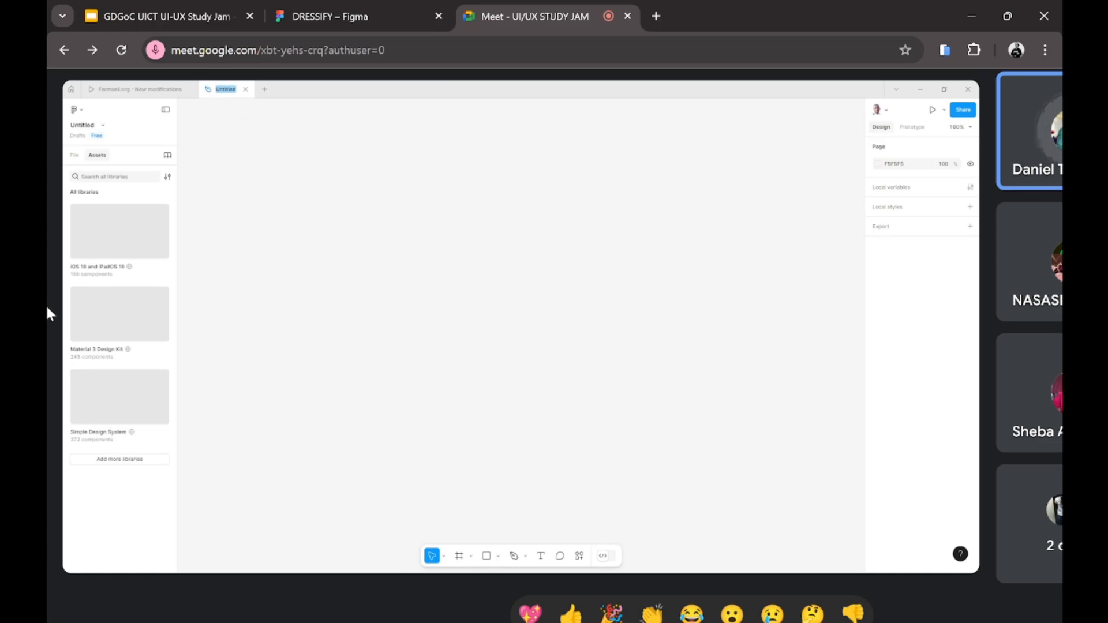
pyautogui.scroll(2, 46, 304)
pyautogui.scroll(-4, 47, 309)
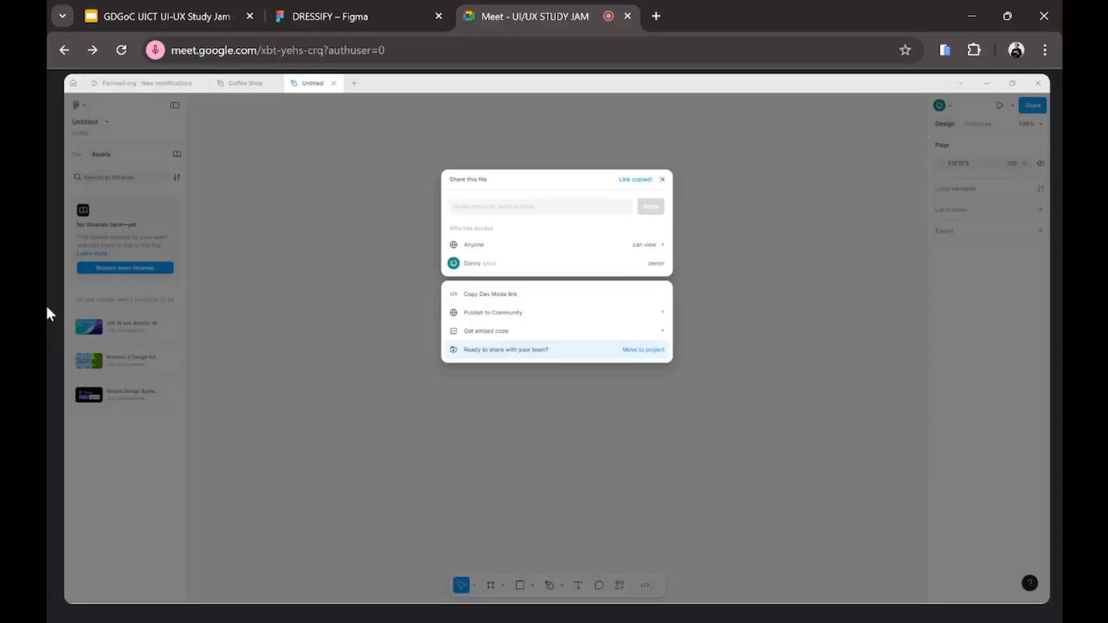
# Step: Zoom and pan the shared screen while the presenter closes Figma's Share dialog
pyautogui.moveTo(197, 433)
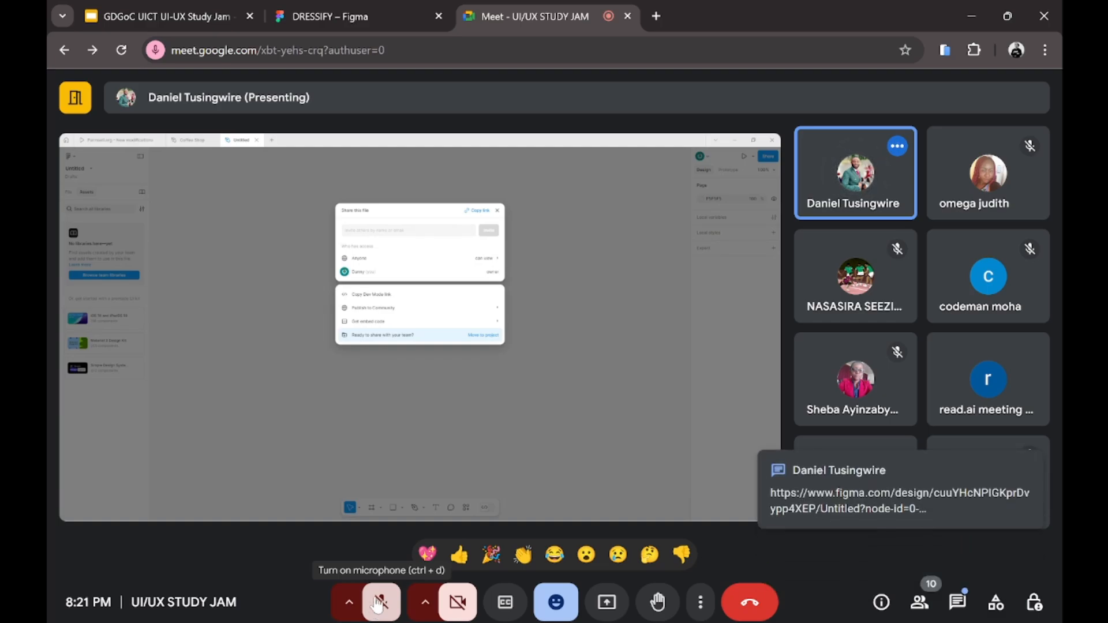
pyautogui.scroll(3, 343, 409)
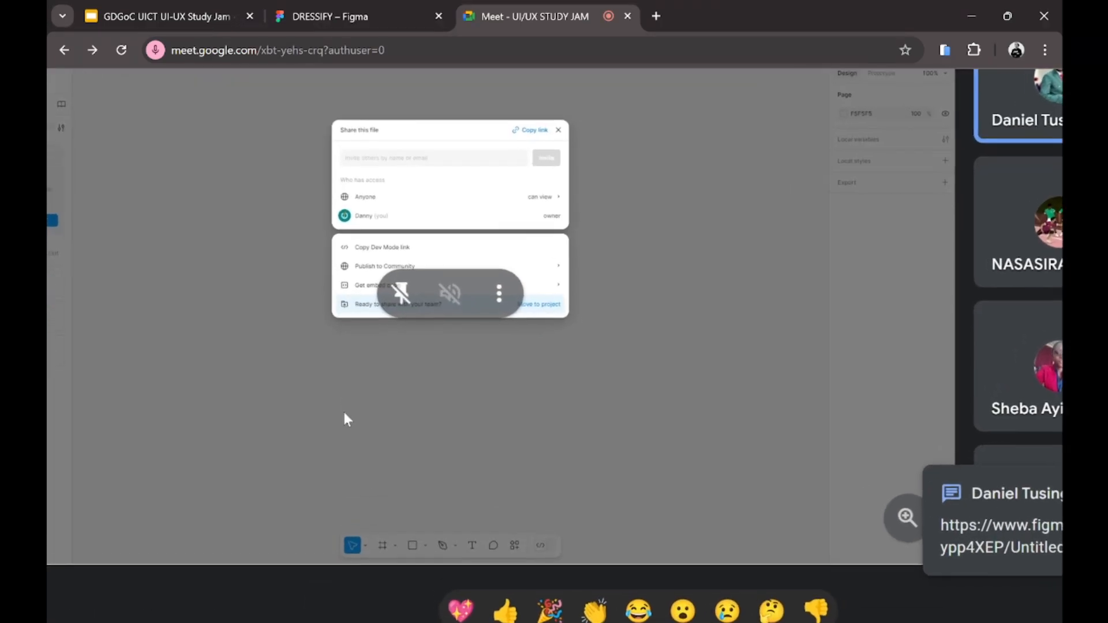
pyautogui.hscroll(-1, 343, 410)
pyautogui.scroll(-3, 345, 417)
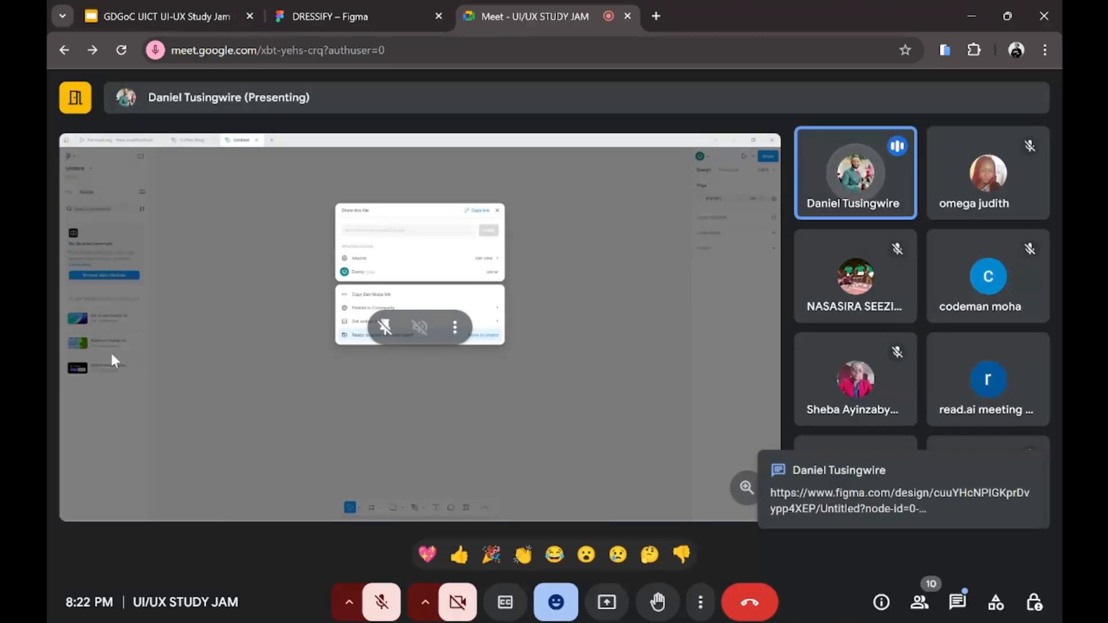
pyautogui.scroll(3, 109, 350)
pyautogui.scroll(2, 112, 354)
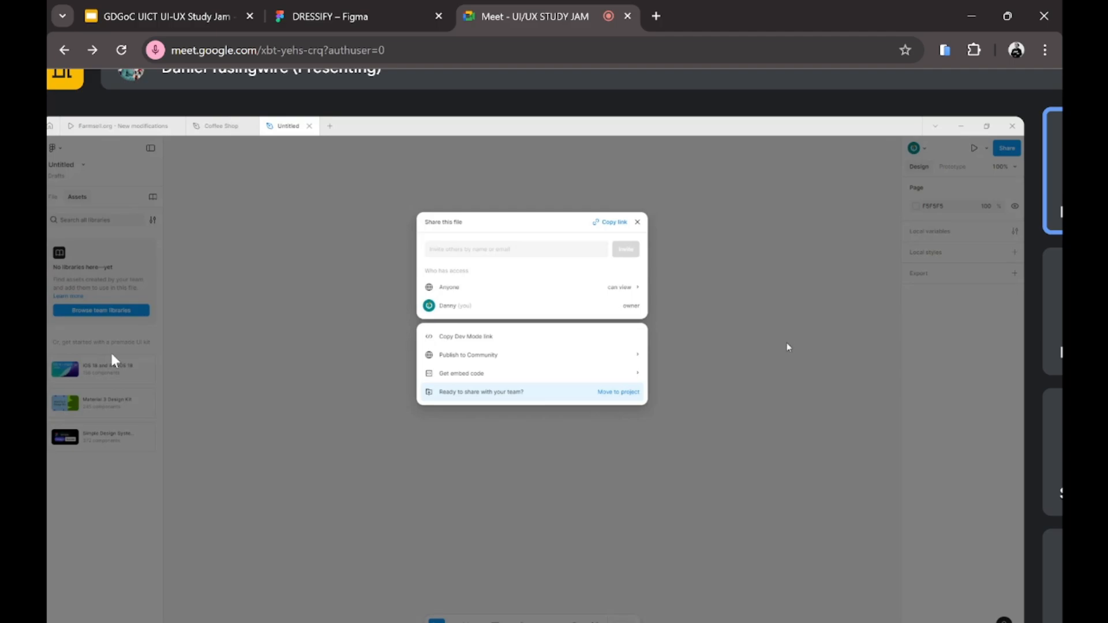
pyautogui.scroll(-1, 111, 353)
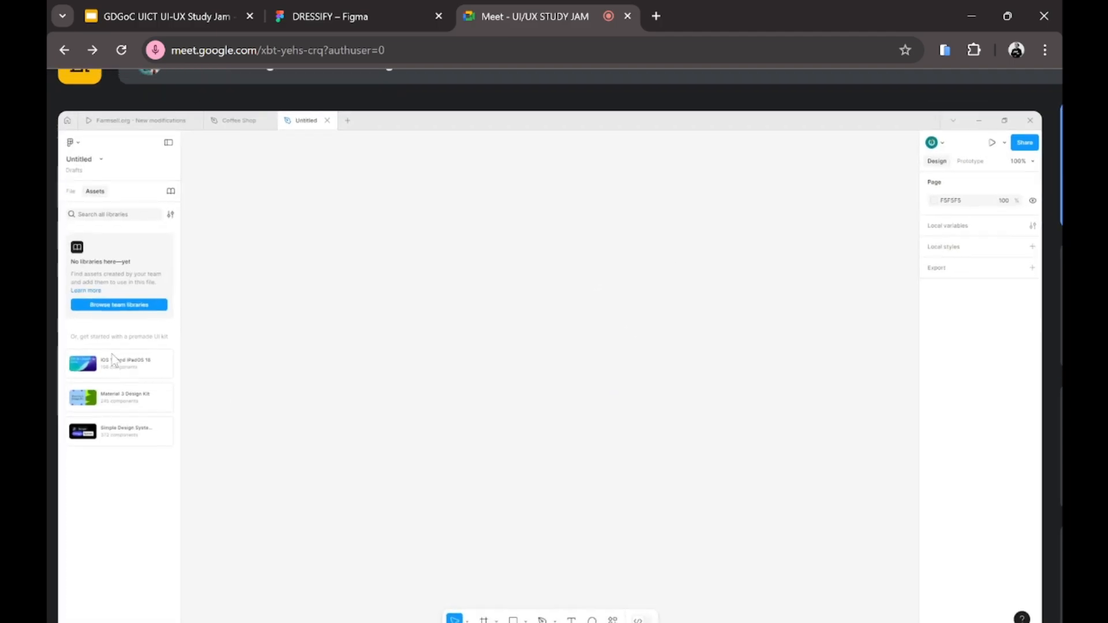
# Step: Scroll while the presenter switches from the Untitled file to the Coffee Shop file
pyautogui.scroll(-1, 116, 360)
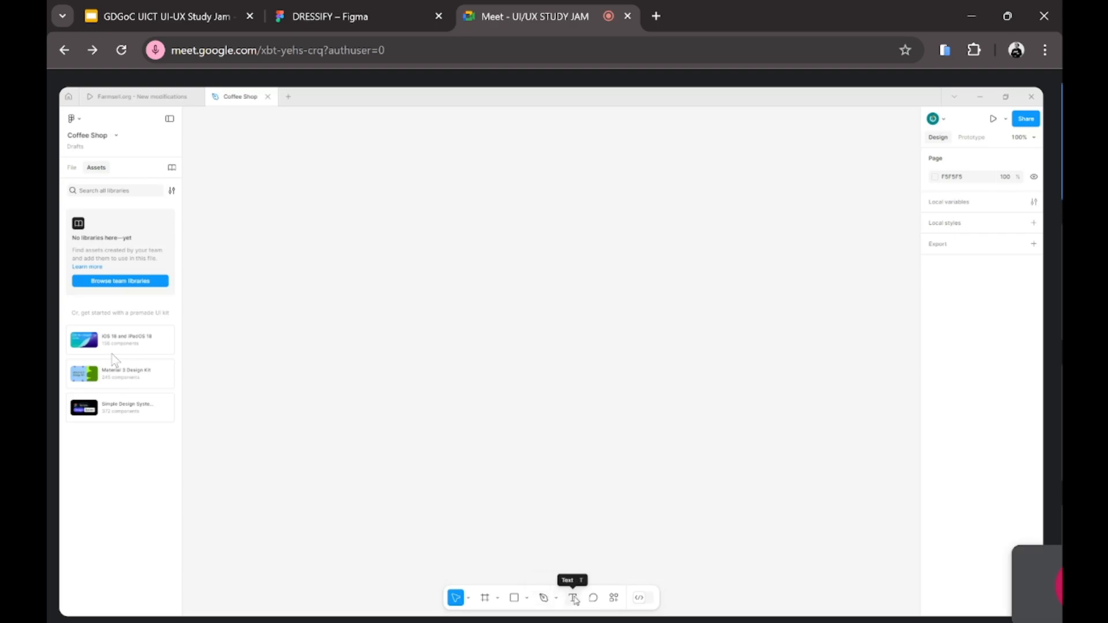
# Step: Open and close Figma's quick actions panel, then turn off all WhatsApp notifications
pyautogui.click(614, 599)
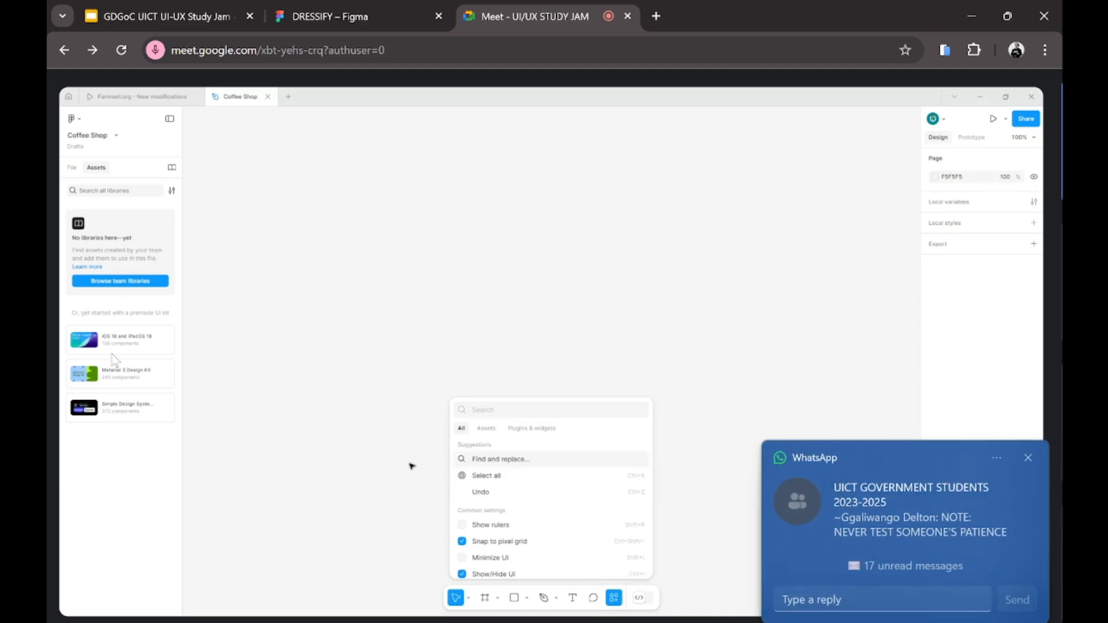
pyautogui.click(660, 592)
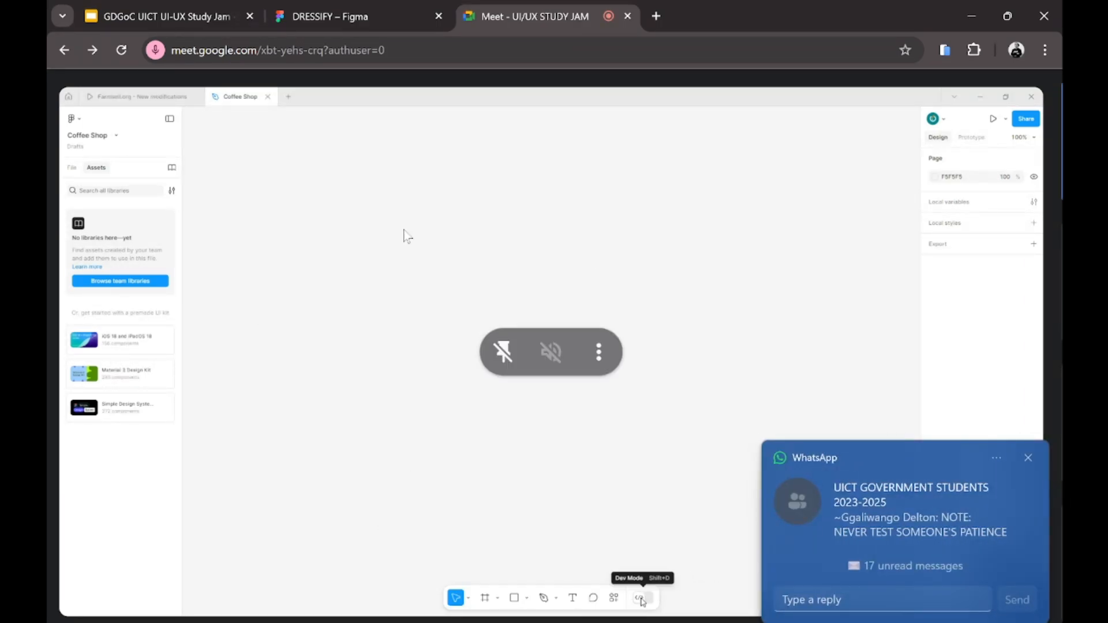
pyautogui.click(995, 460)
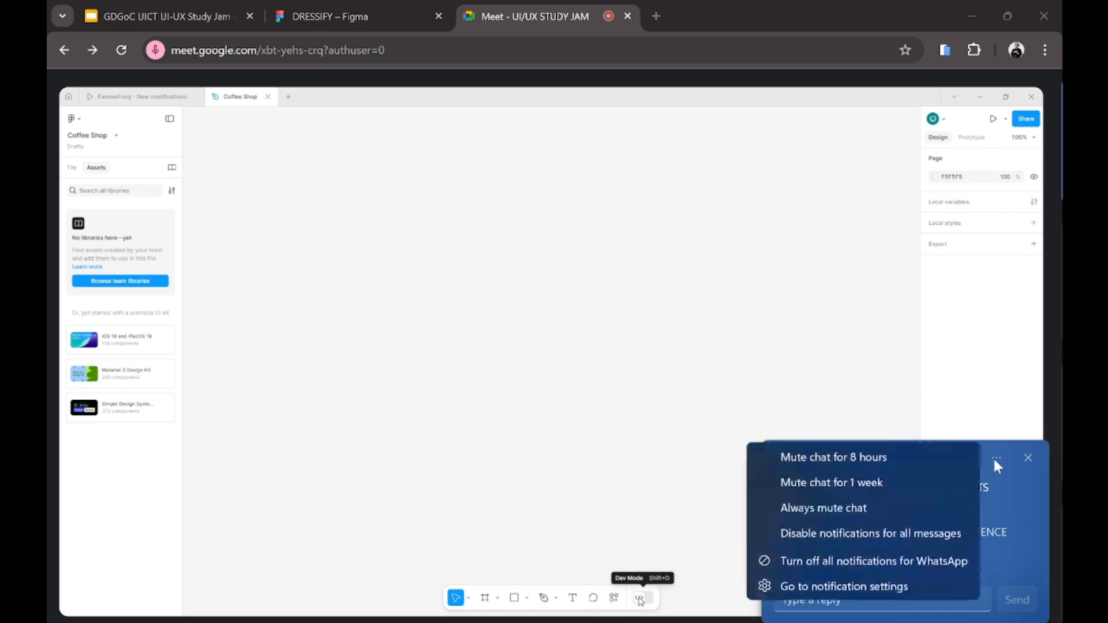
pyautogui.click(849, 562)
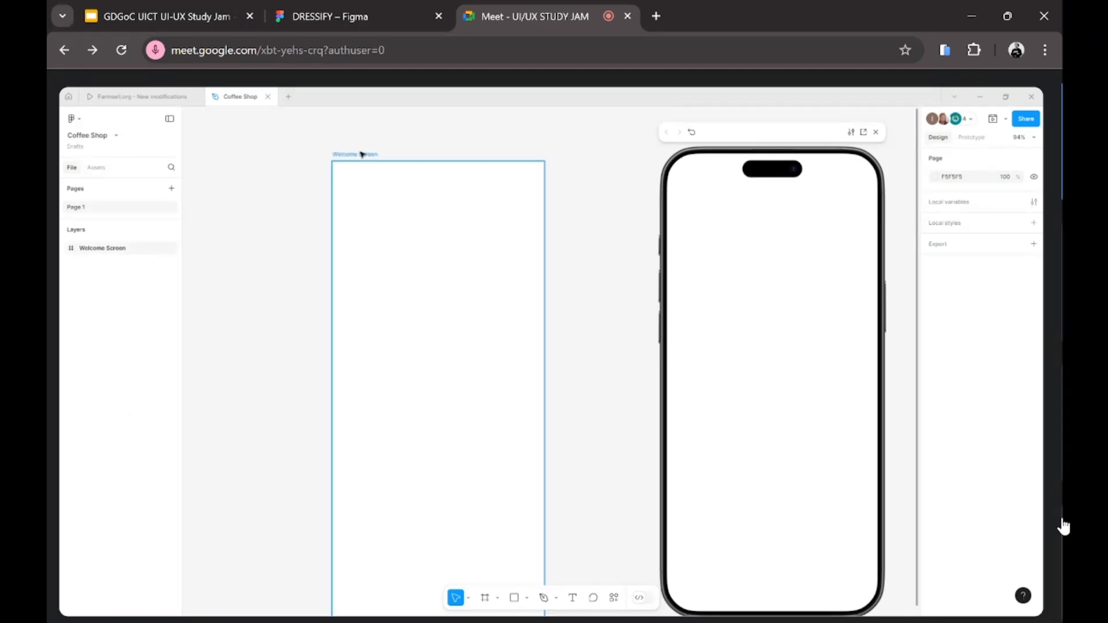
# Step: Drag the Welcome Screen frame slightly to the right
pyautogui.moveTo(363, 153); pyautogui.dragTo(413, 154)
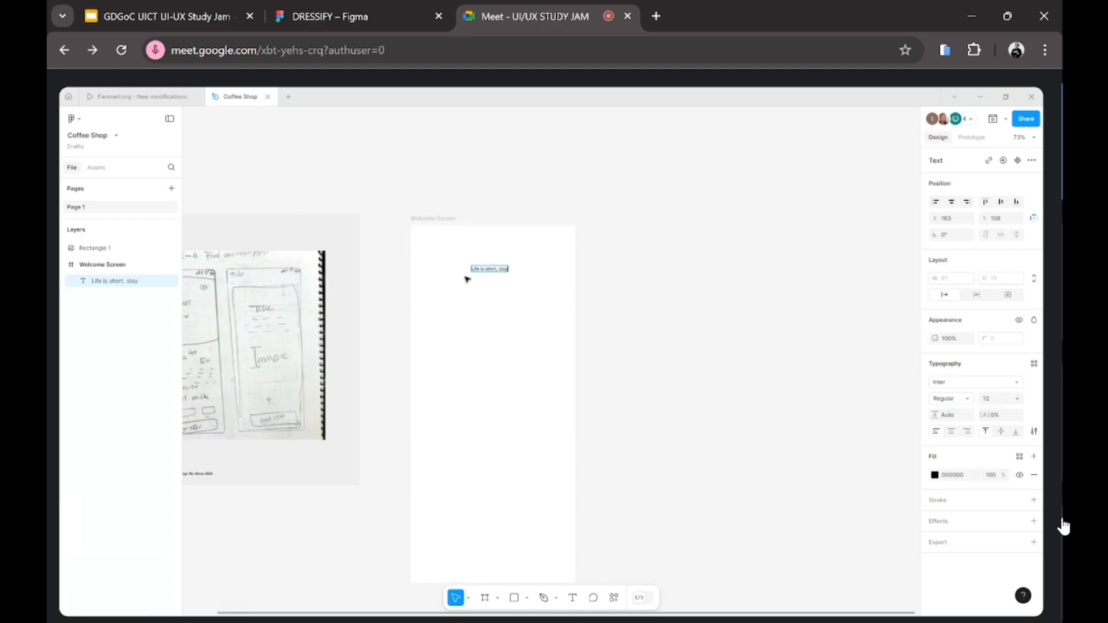
# Step: Finish typing the tagline, move it lower, shift the frame up-right, and reselect the text
pyautogui.write('awake for it')
pyautogui.press('Escape')
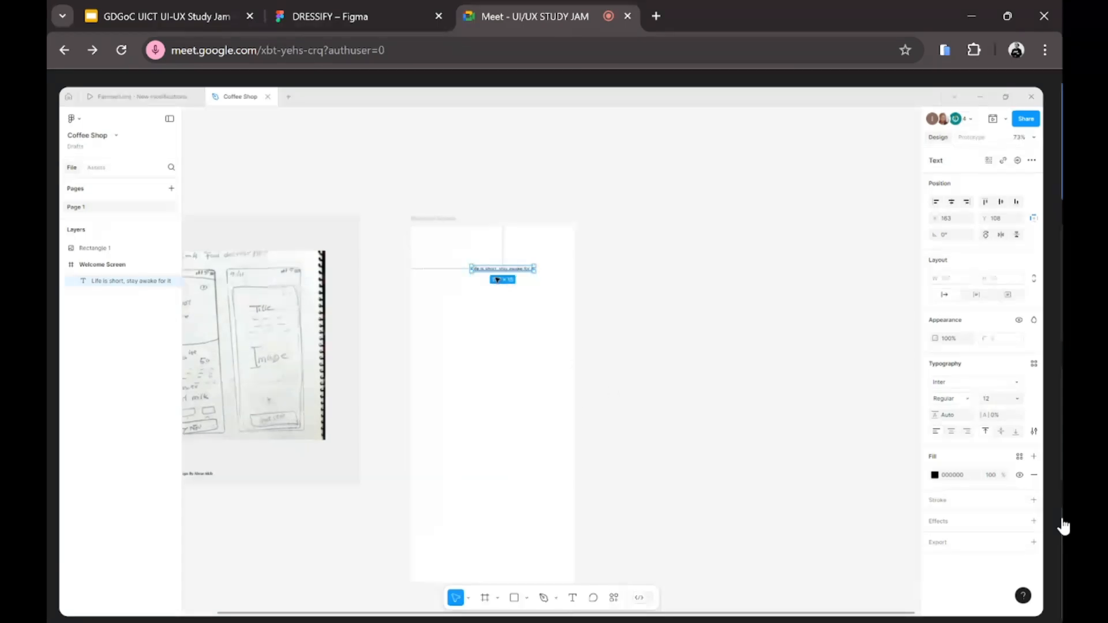
pyautogui.moveTo(503, 269); pyautogui.dragTo(502, 292)
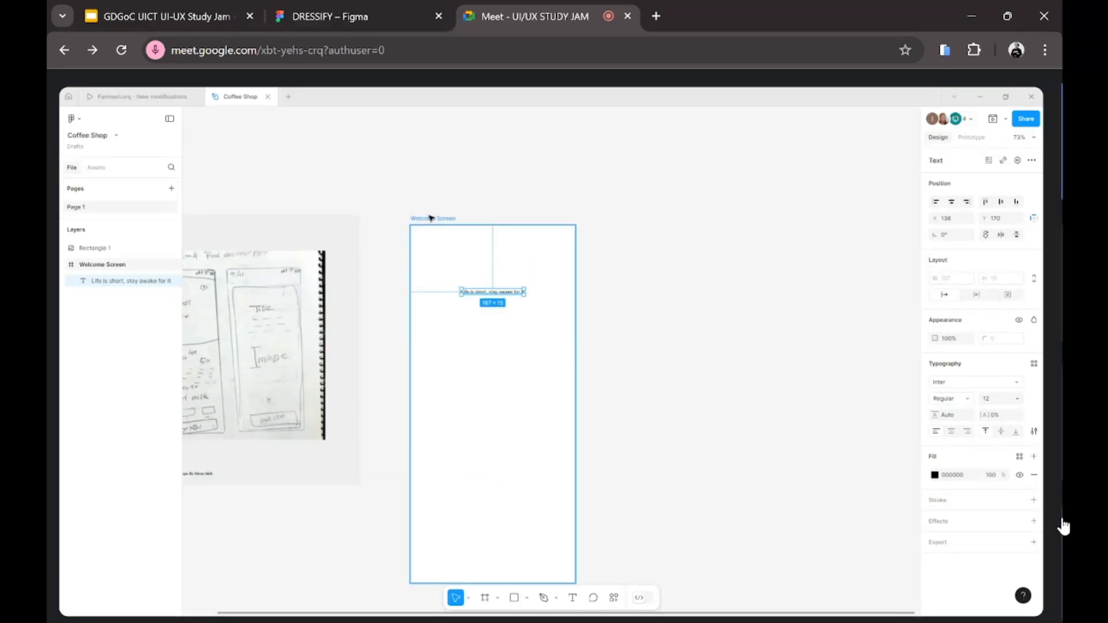
pyautogui.moveTo(432, 218); pyautogui.dragTo(461, 198)
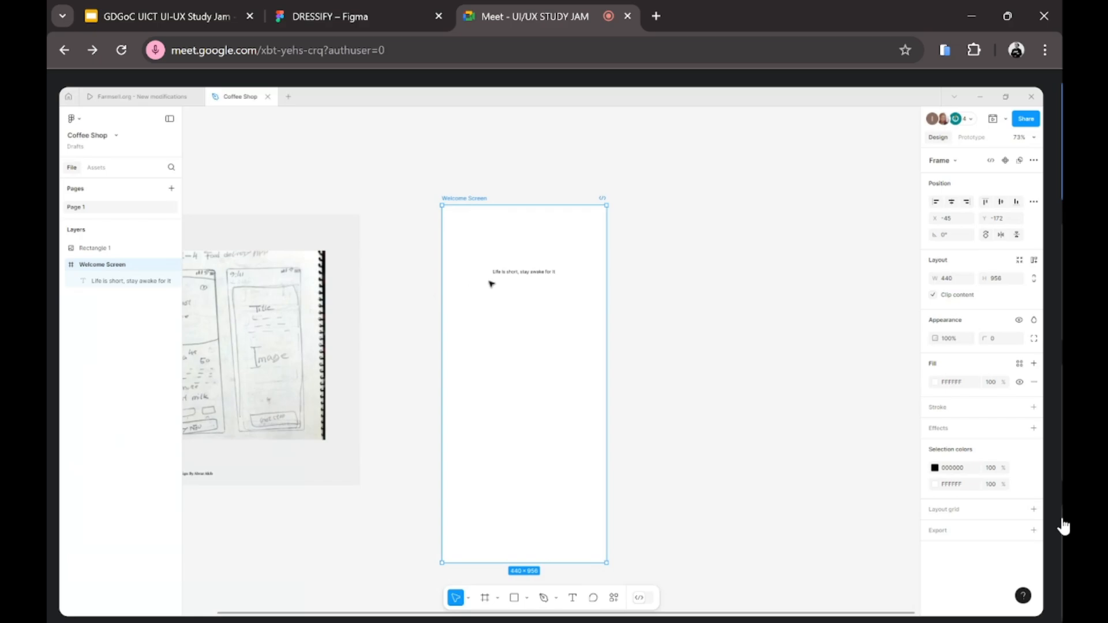
pyautogui.click(752, 283)
pyautogui.click(514, 272)
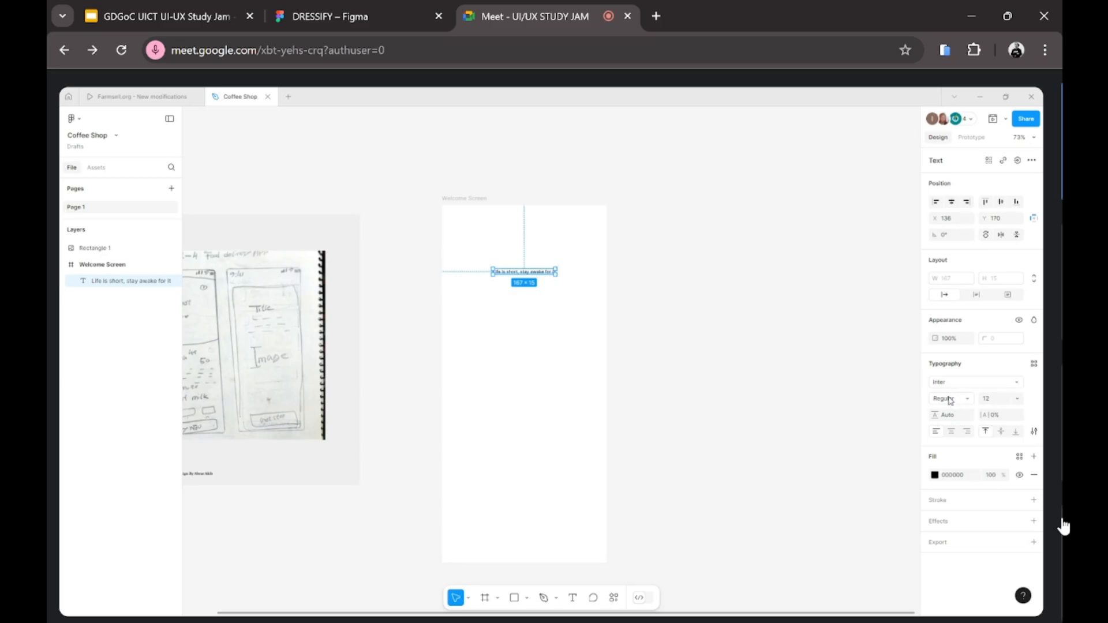
# Step: Set the tagline's font weight to Bold and dismiss the Meet mic-off notice
pyautogui.click(952, 397)
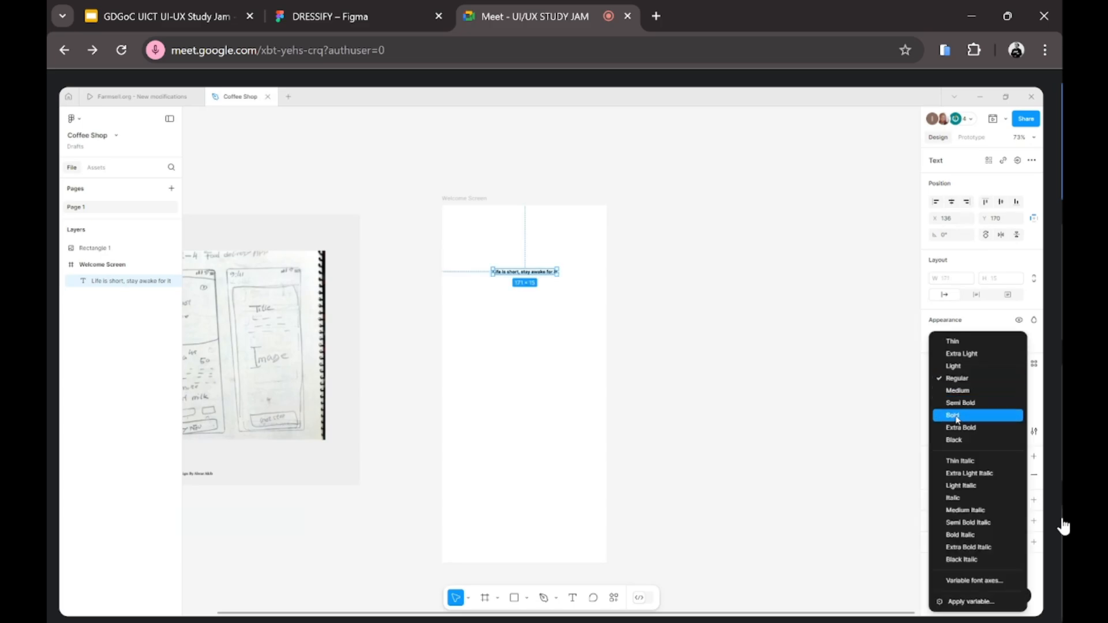
pyautogui.click(956, 416)
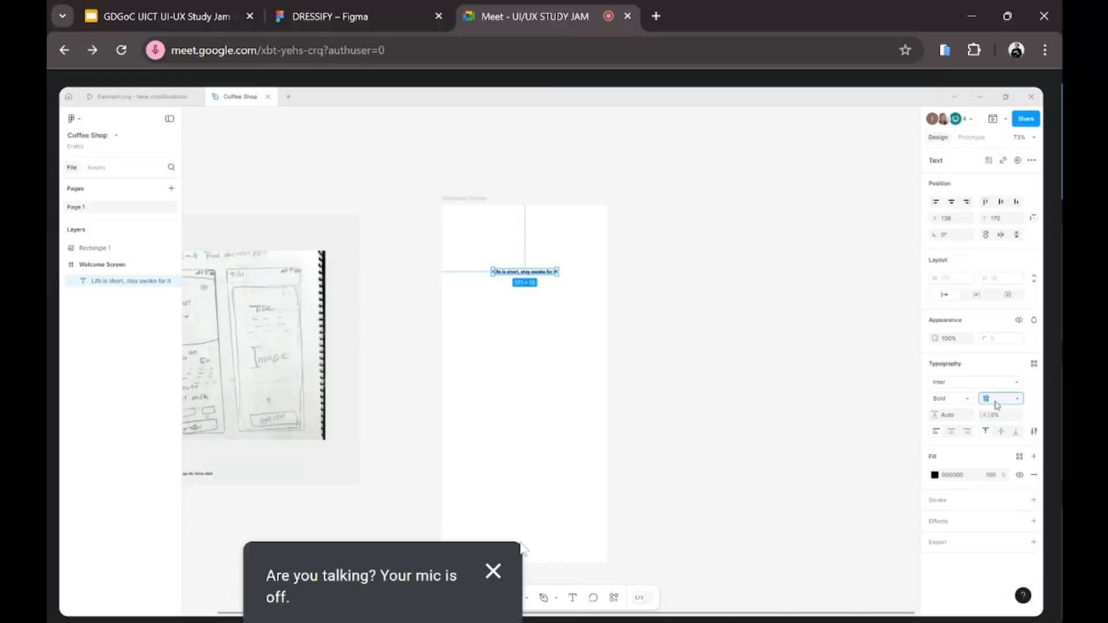
pyautogui.click(485, 576)
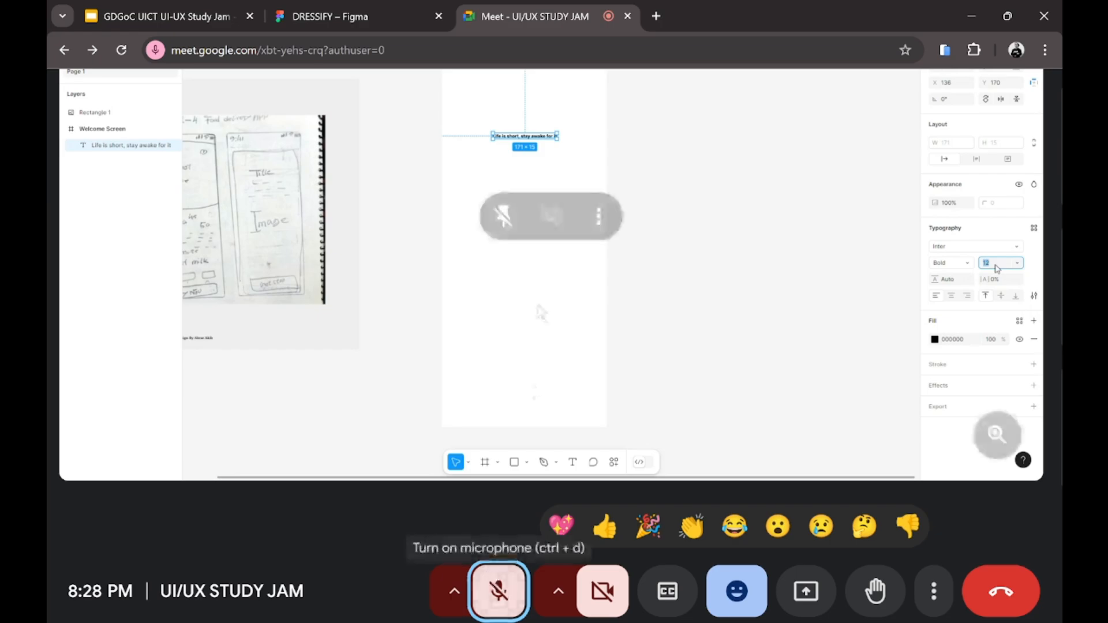
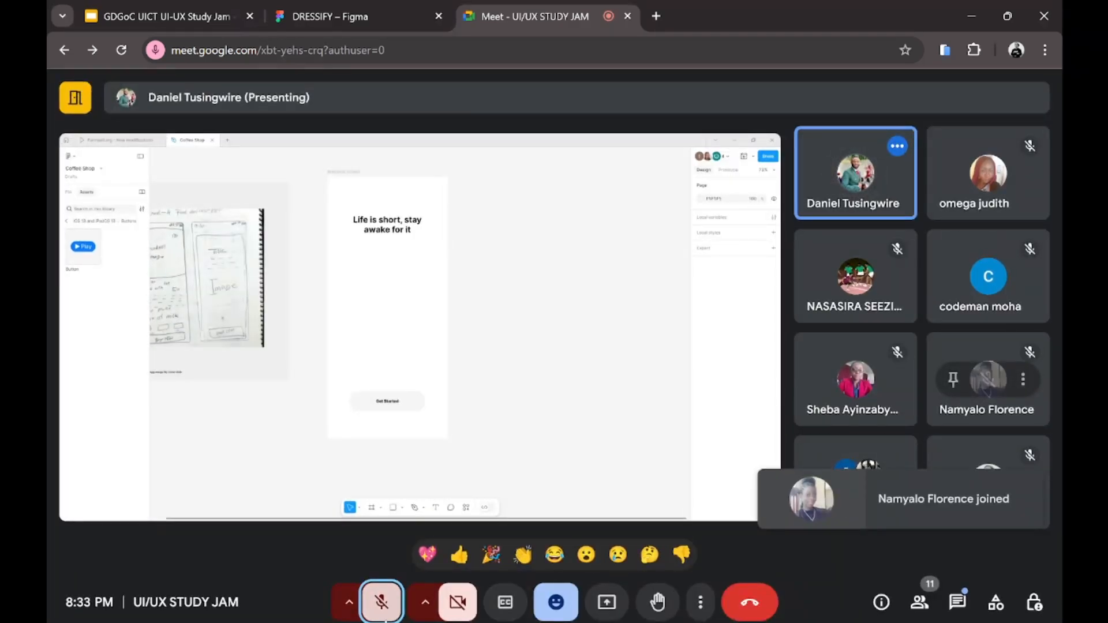
# Step: Unmute the microphone, mute it again, then switch it back on
pyautogui.click(381, 602)
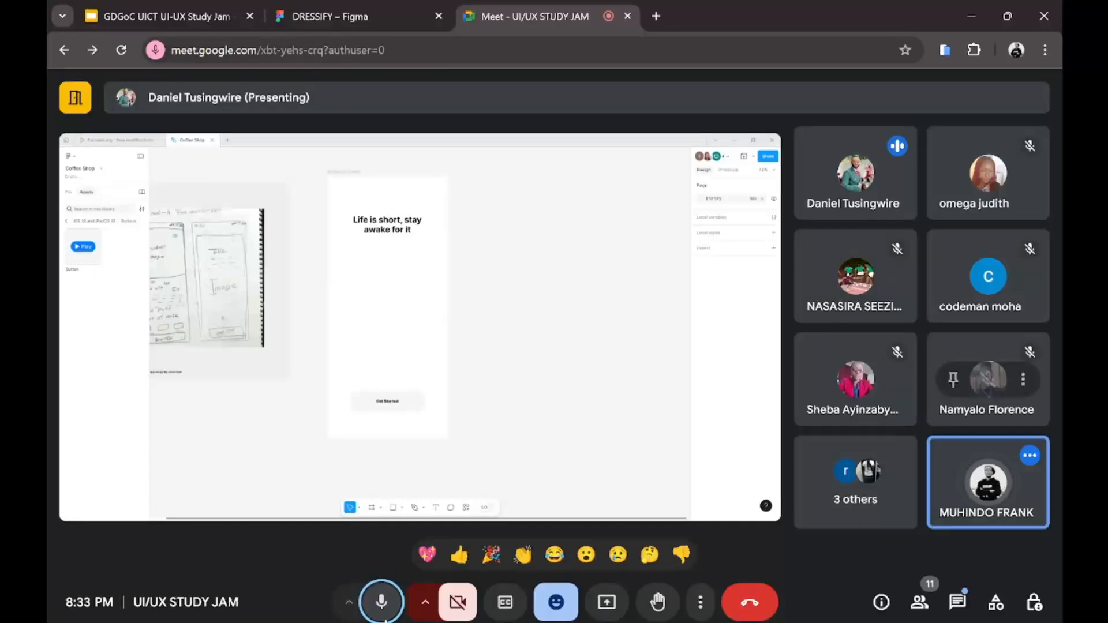
pyautogui.moveTo(497, 622)
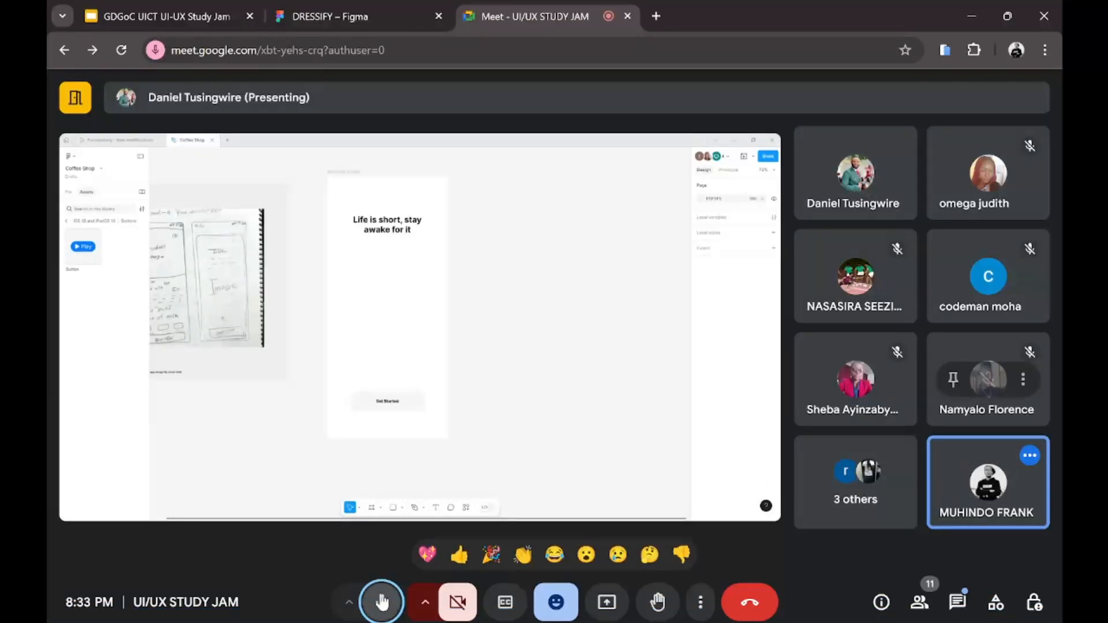
pyautogui.click(381, 600)
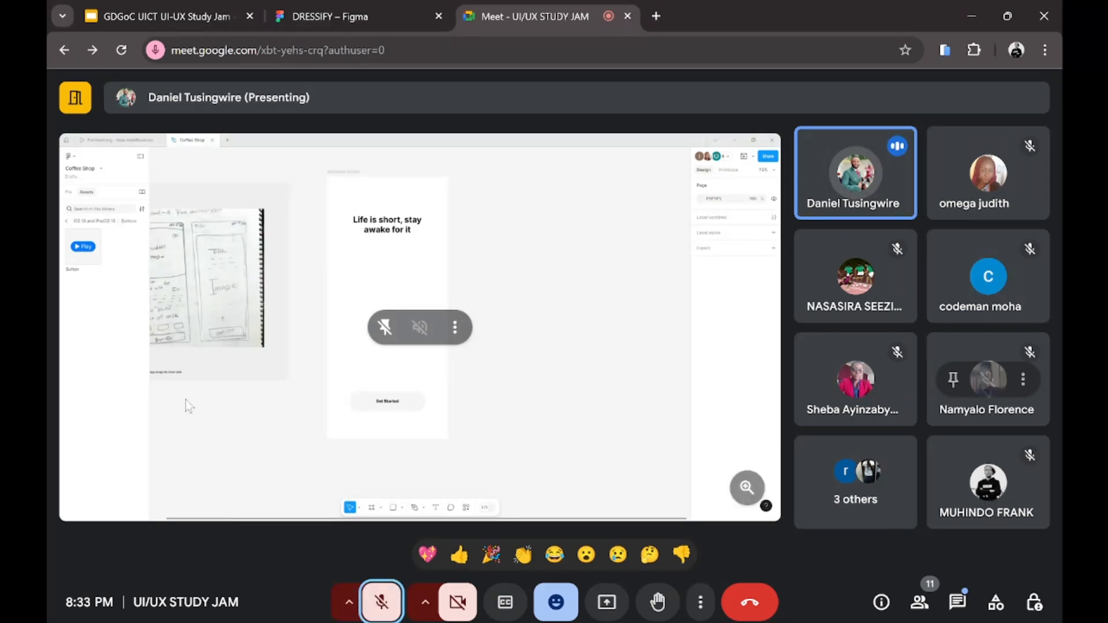
pyautogui.click(380, 605)
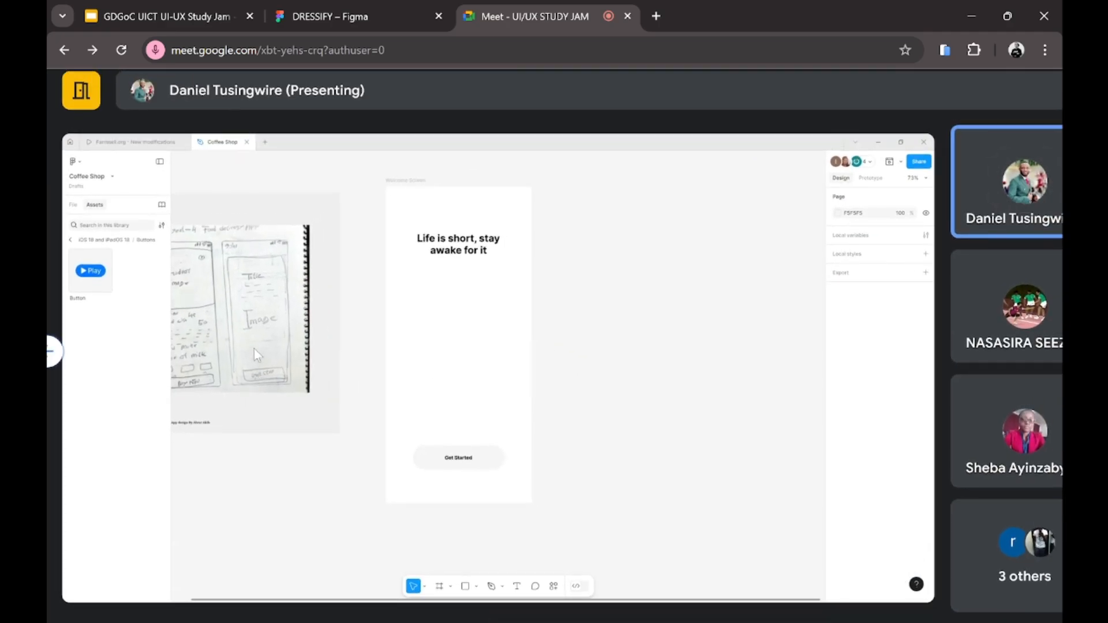
# Step: Unmute the microphone briefly to speak, then mute it again
pyautogui.moveTo(219, 321)
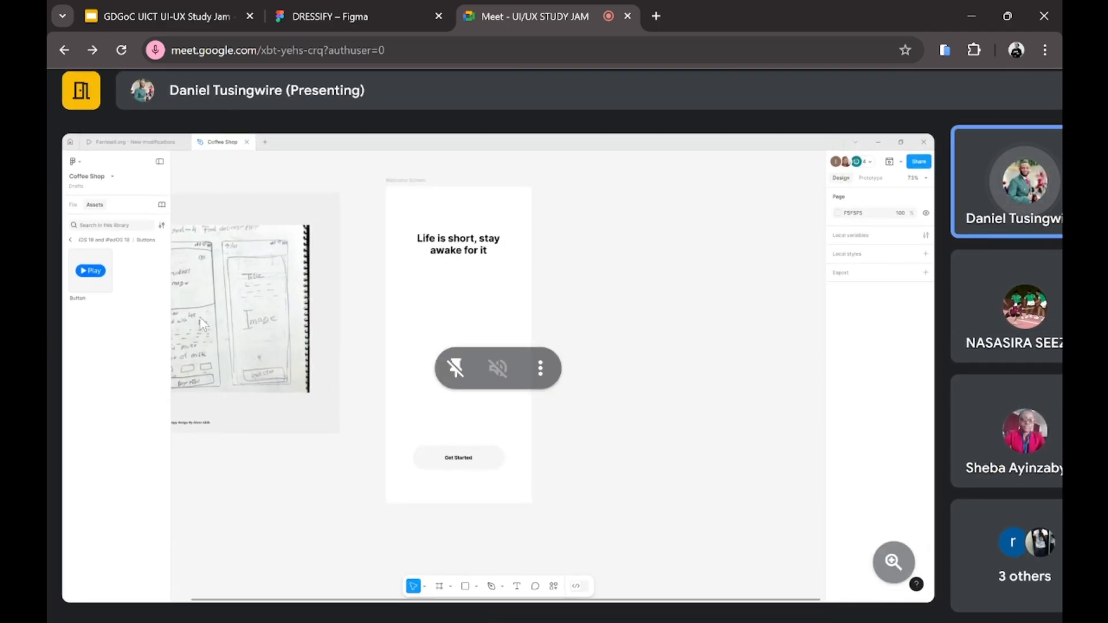
pyautogui.scroll(2, 200, 317)
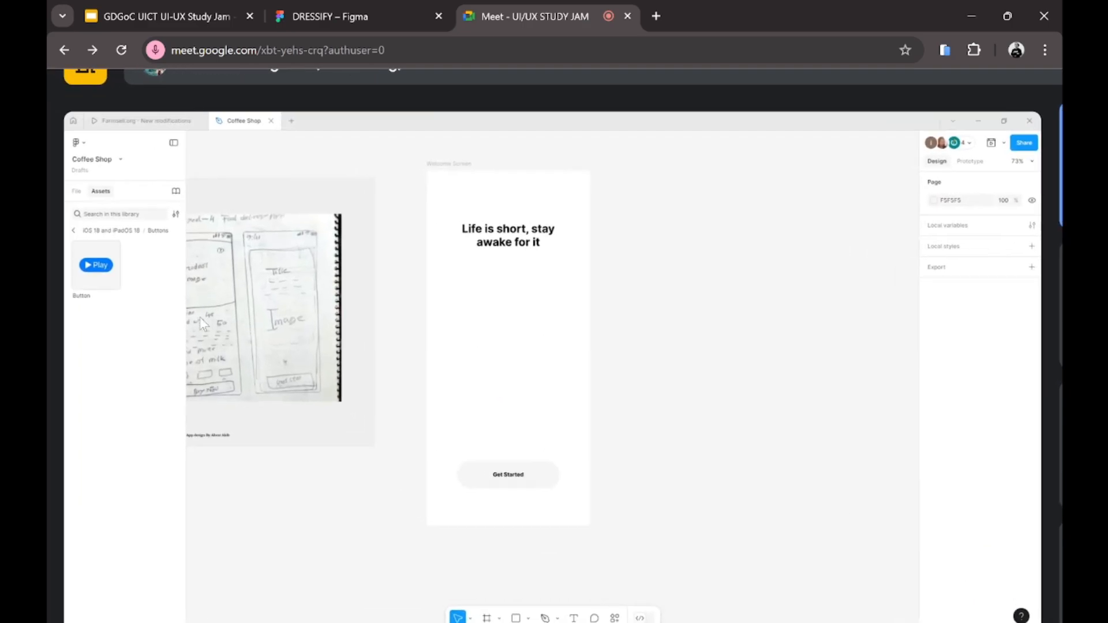
pyautogui.scroll(-1, 200, 317)
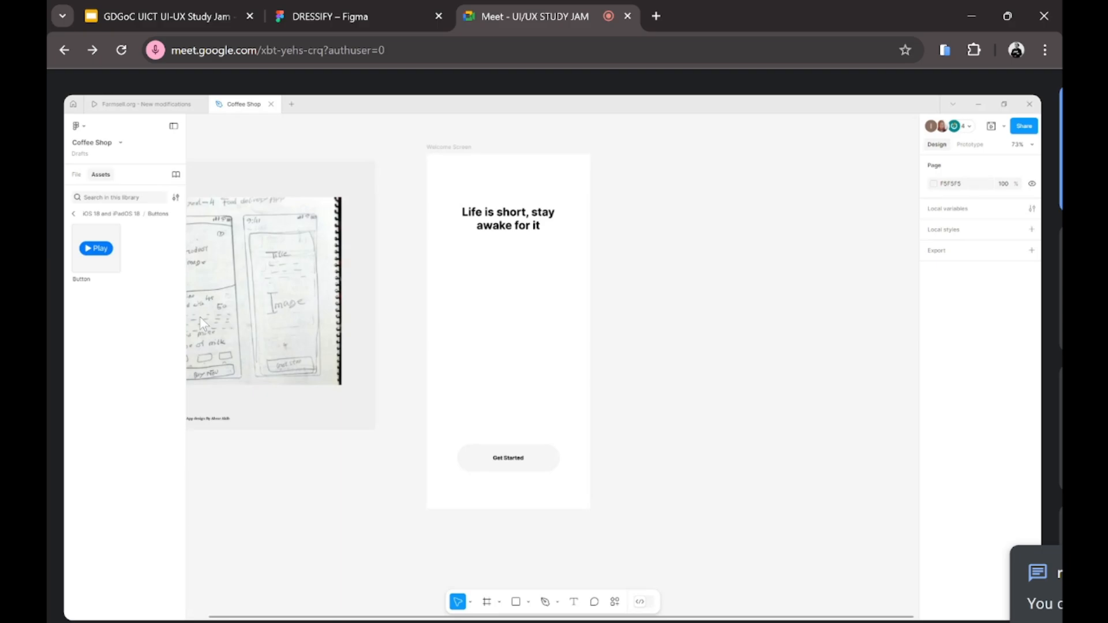
pyautogui.scroll(-3, 285, 231)
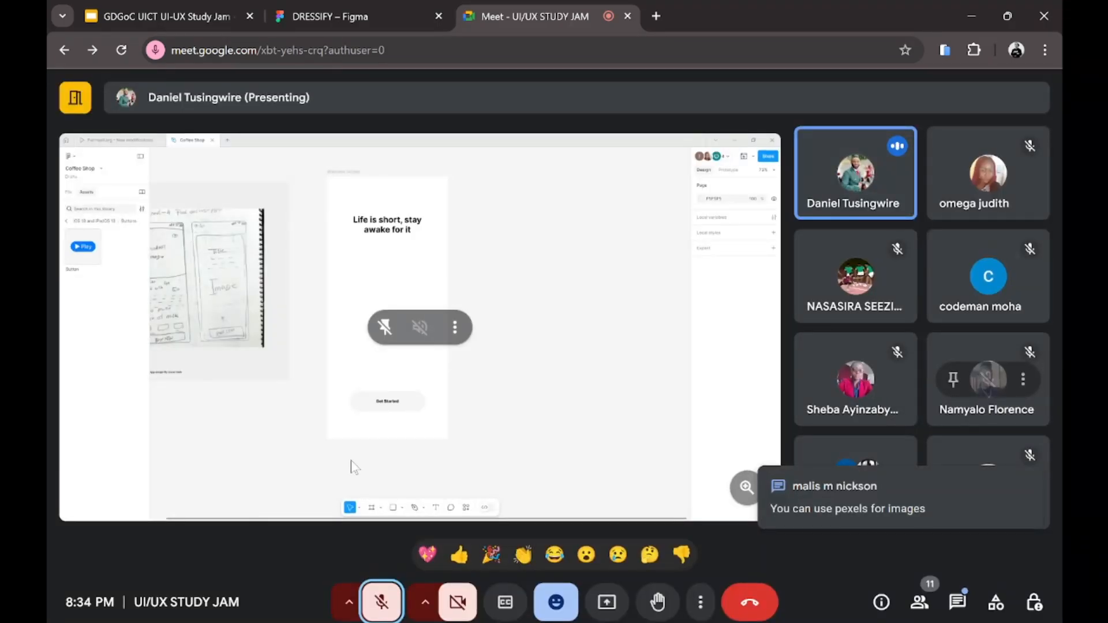
pyautogui.click(375, 599)
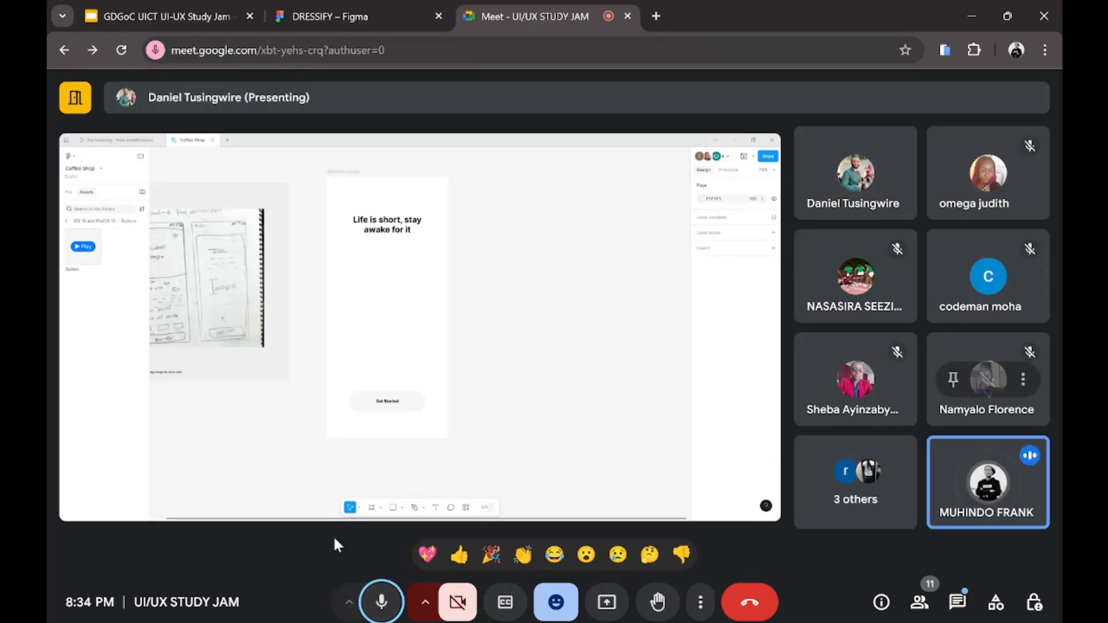
pyautogui.click(384, 606)
pyautogui.scroll(3, 257, 390)
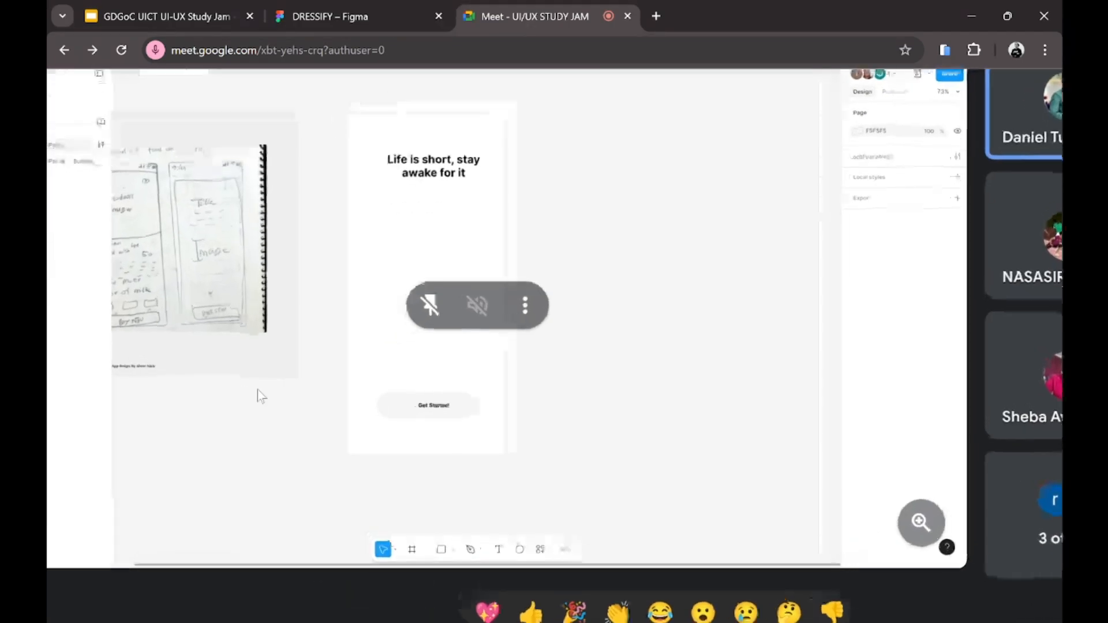
pyautogui.hscroll(-1, 257, 389)
pyautogui.scroll(1, 257, 389)
pyautogui.scroll(-1, 257, 390)
pyautogui.scroll(-1, 257, 390)
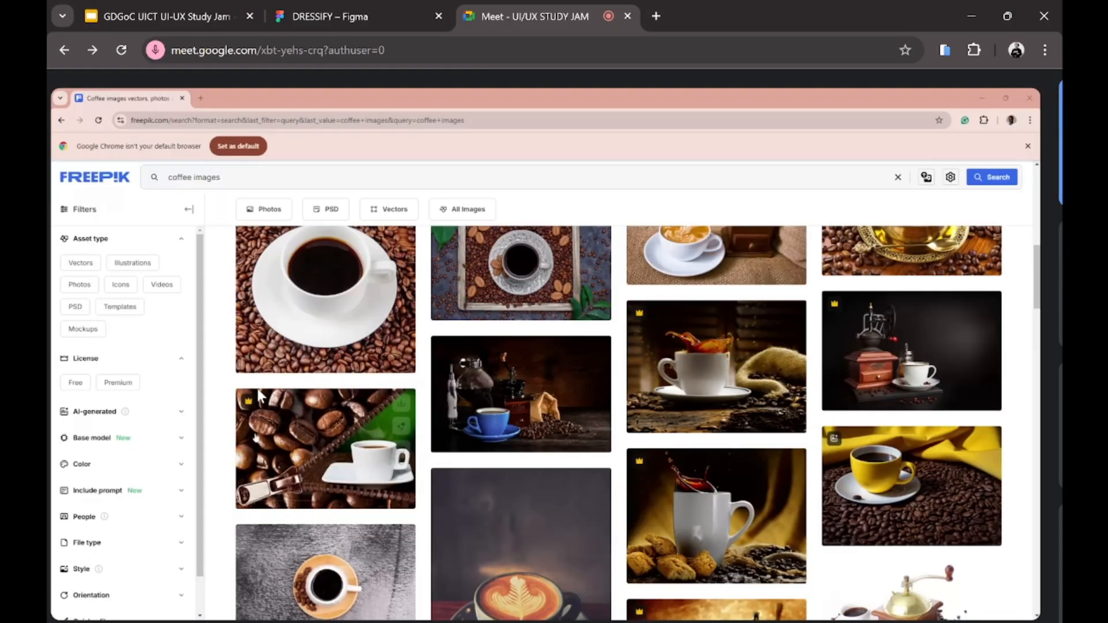
# Step: Close the 'Are you talking? Your mic is off' warning toast
pyautogui.scroll(-1, 257, 389)
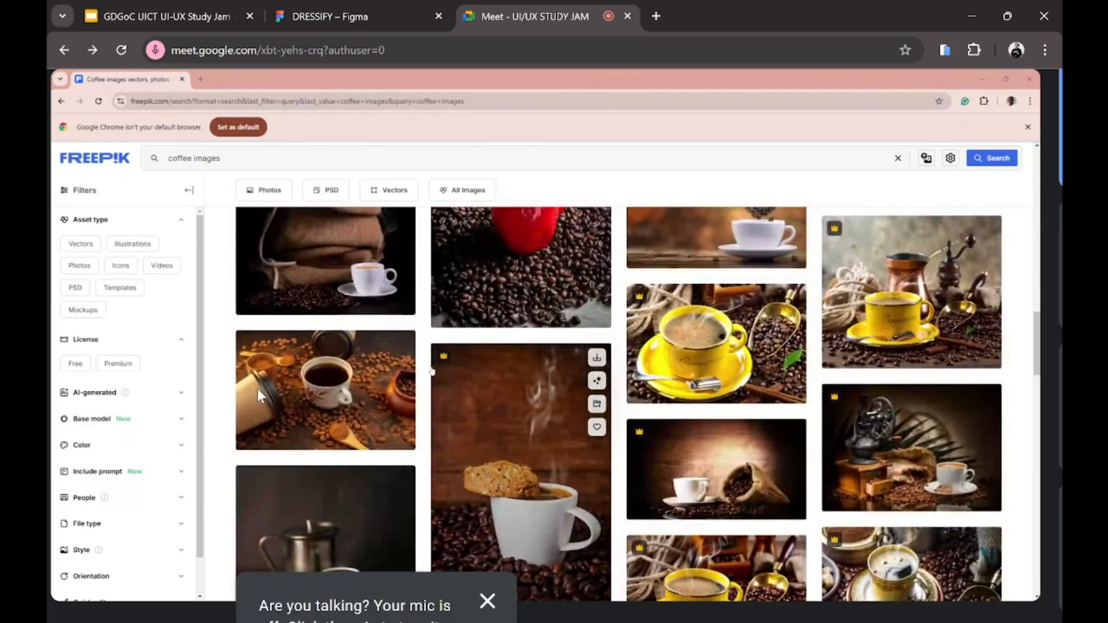
pyautogui.click(487, 603)
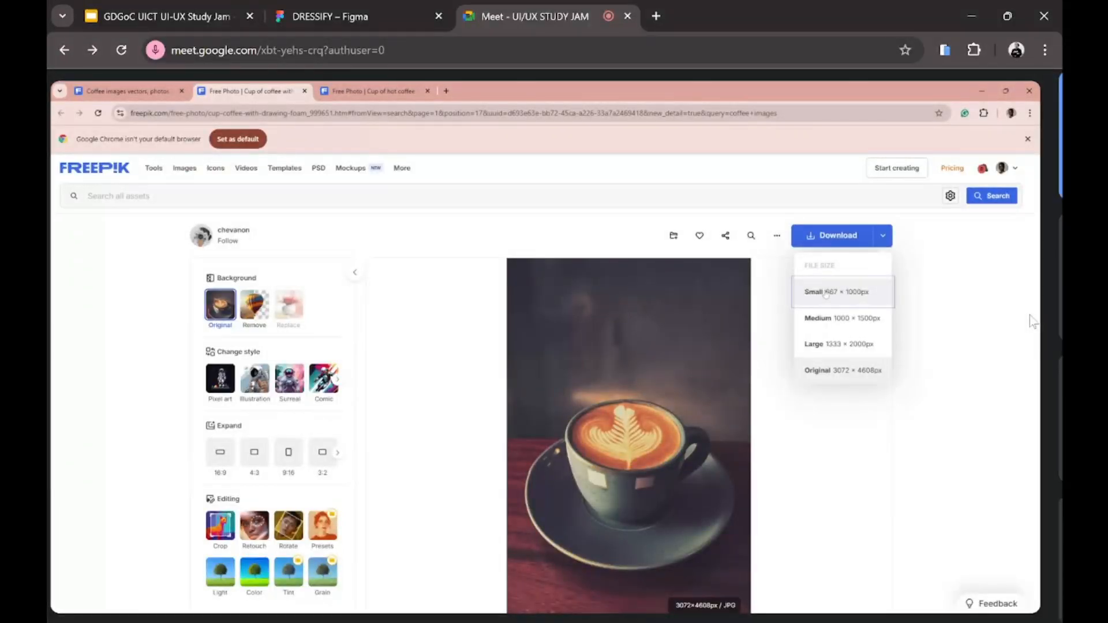
pyautogui.click(825, 291)
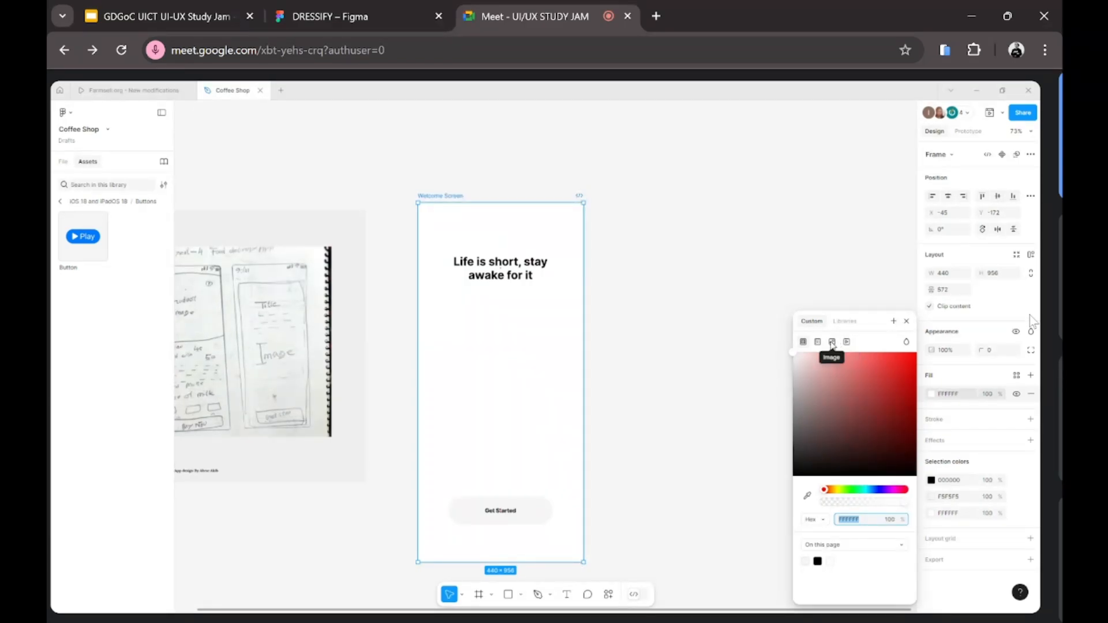
pyautogui.click(832, 343)
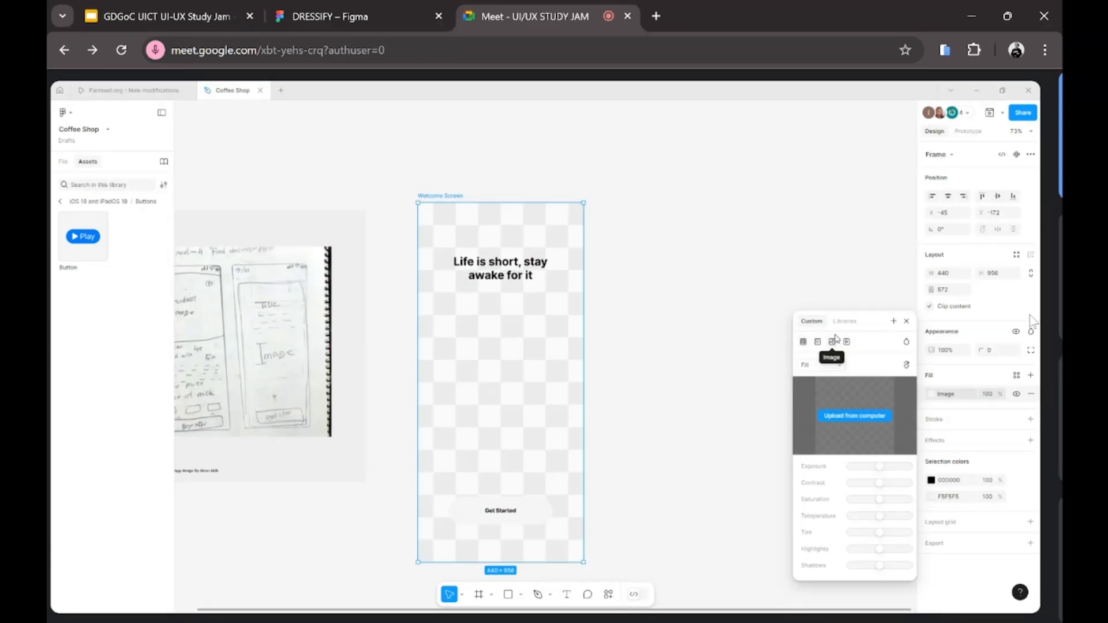
pyautogui.click(855, 419)
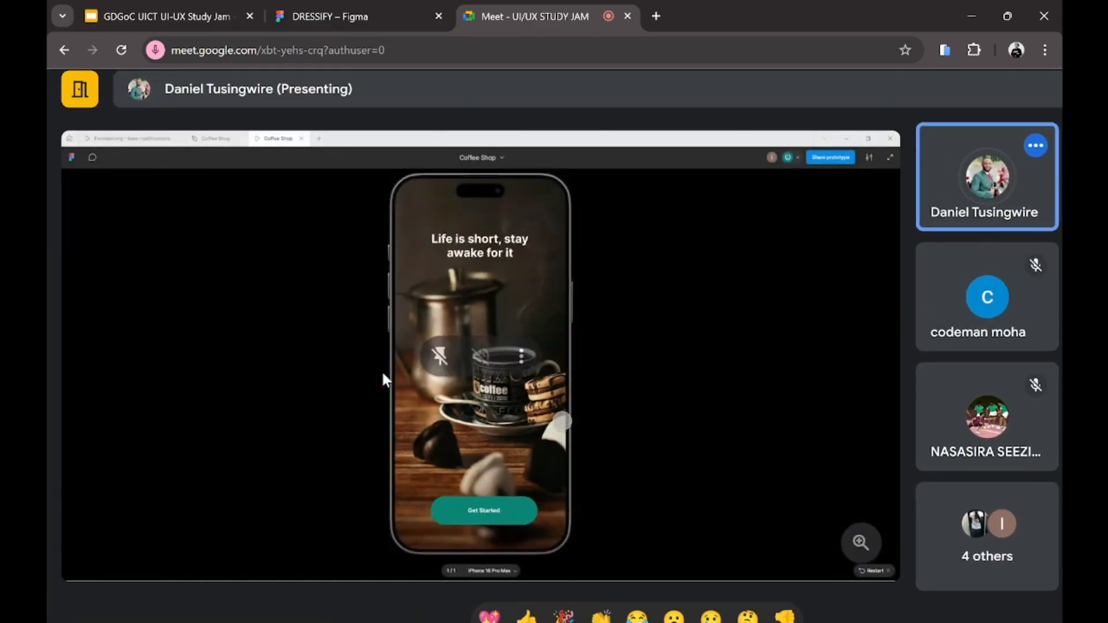
# Step: Open the in-call messages panel to read the 'Figma' and 'Awesome' messages
pyautogui.scroll(1, 382, 375)
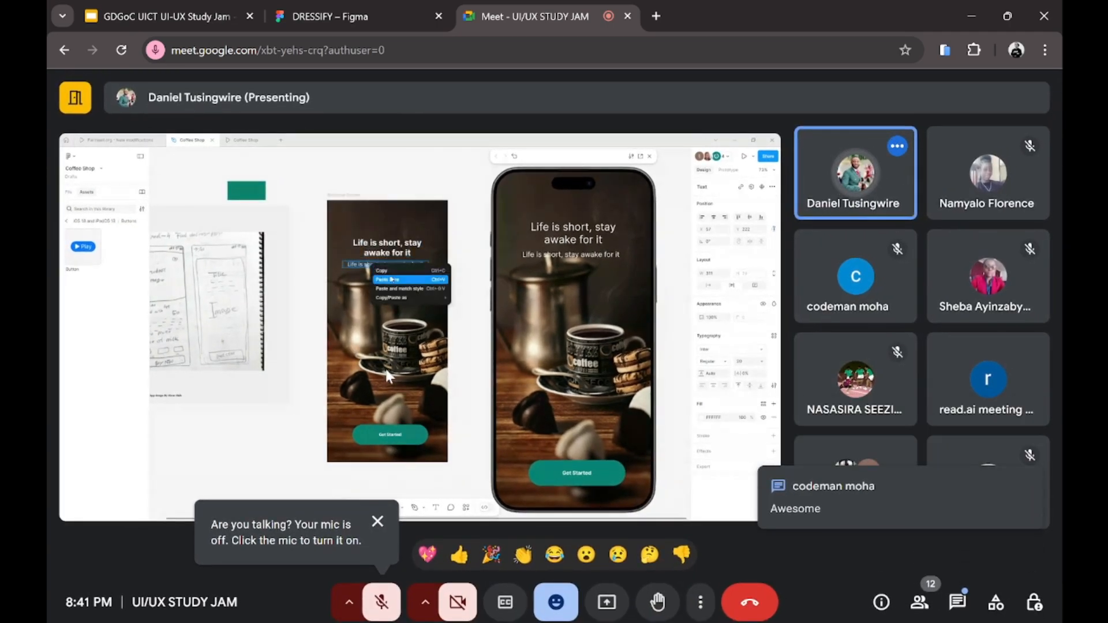
pyautogui.click(961, 607)
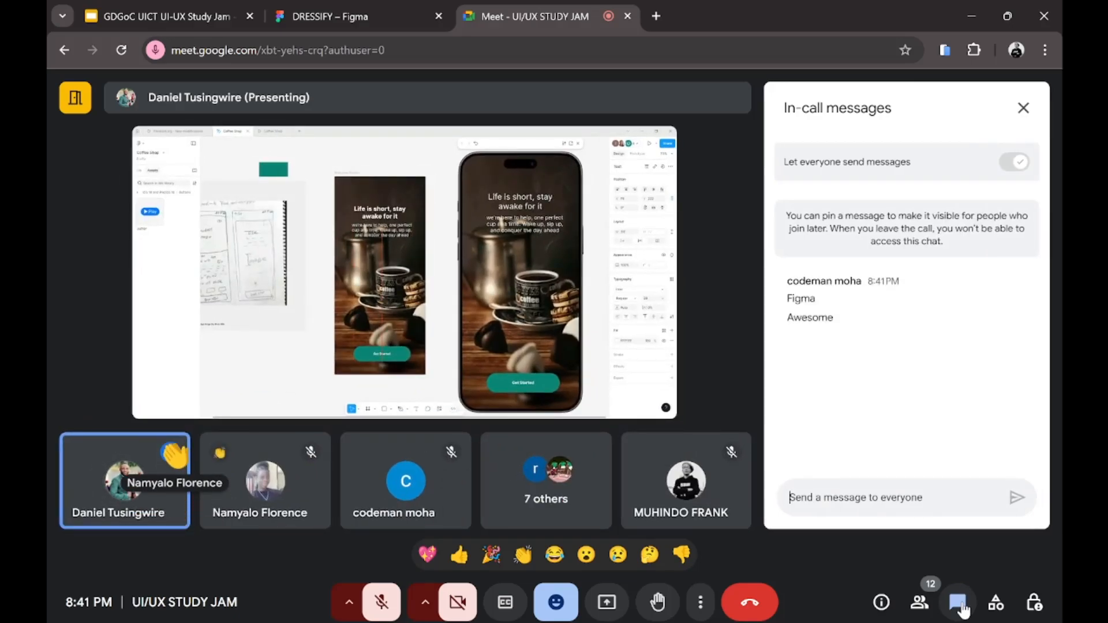
# Step: Close the in-call messages panel so the Figma welcome screen fills the window
pyautogui.click(960, 606)
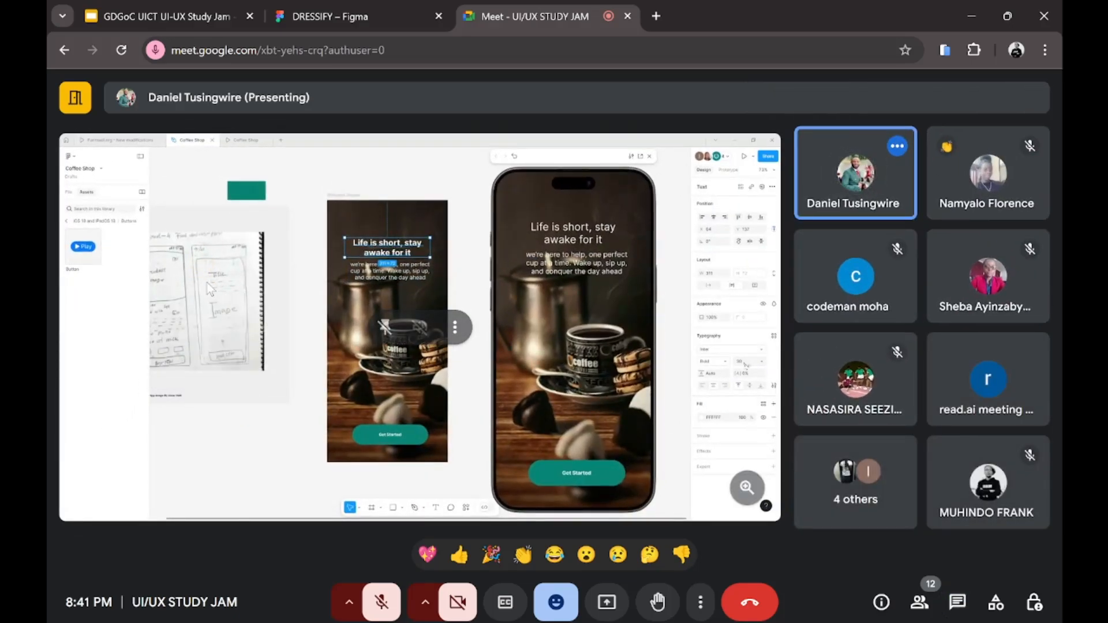
pyautogui.scroll(5, 47, 270)
pyautogui.scroll(-1, 47, 270)
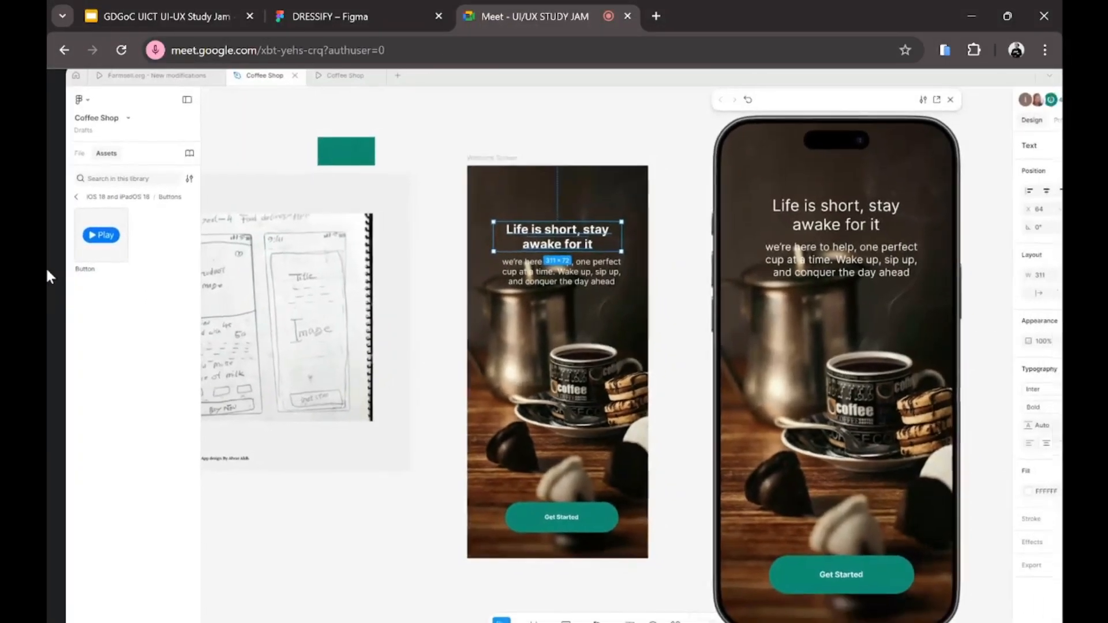
pyautogui.scroll(-4, 46, 266)
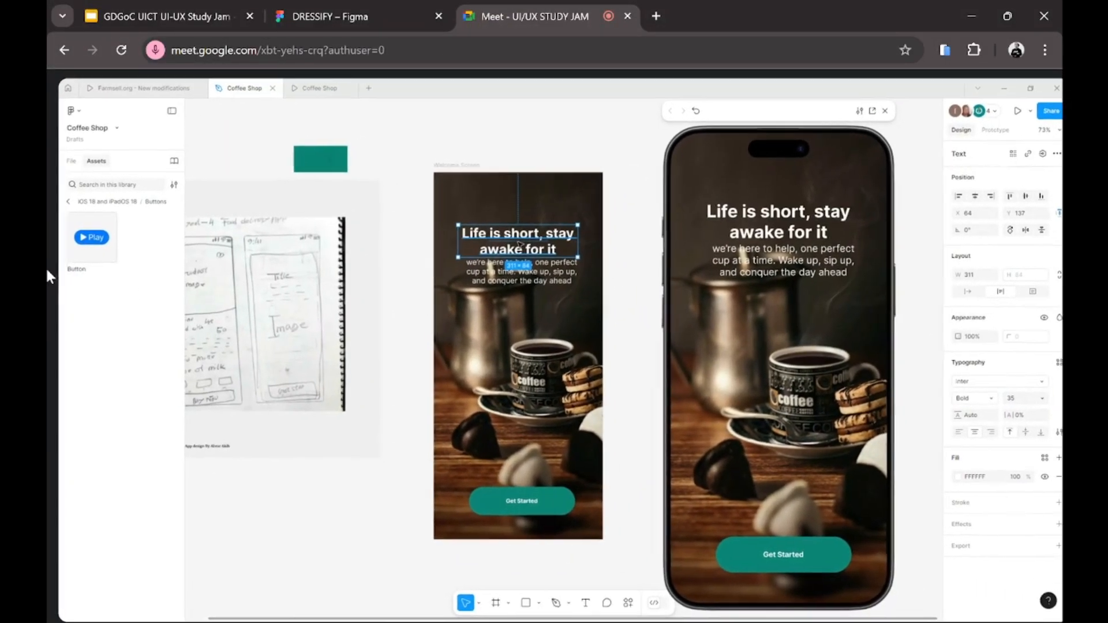
pyautogui.hscroll(1, 47, 270)
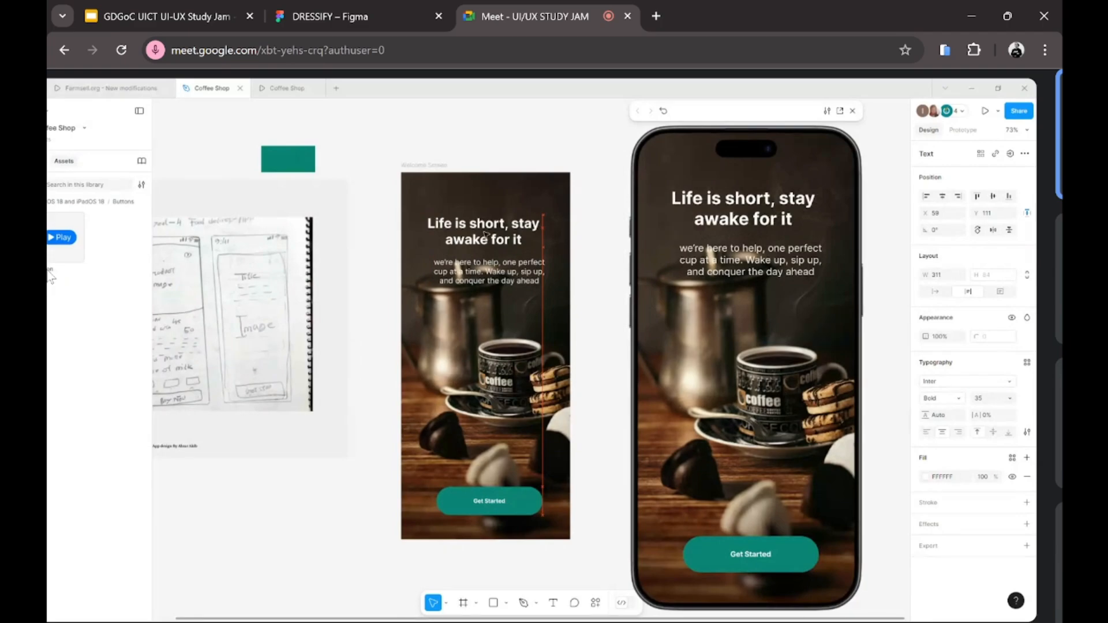
# Step: Scroll around the shared Figma canvas to follow the rewrapped headline and tagline
pyautogui.hscroll(1, 50, 277)
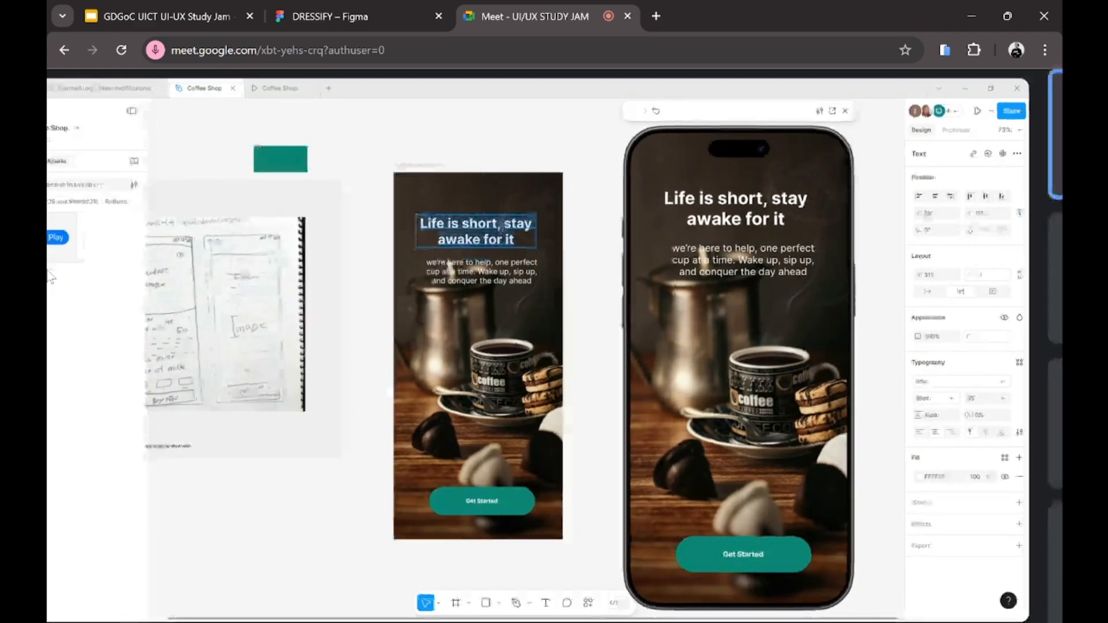
pyautogui.scroll(-1, 51, 277)
pyautogui.hscroll(-1, 51, 277)
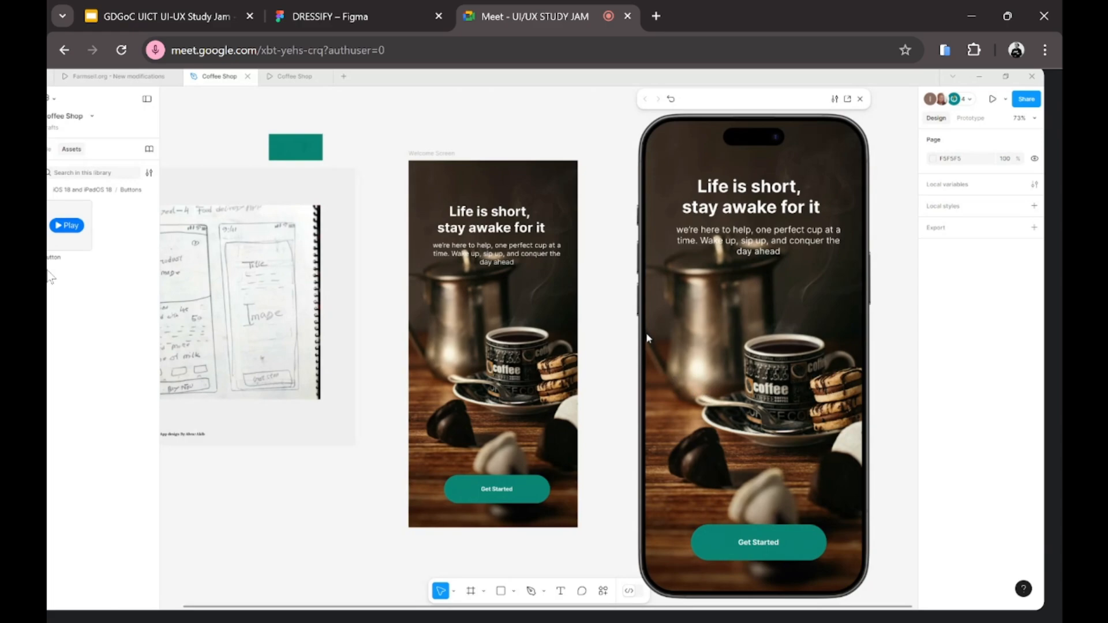
# Step: Select the Get Started label and align it to its button's vertical centre
pyautogui.click(437, 155)
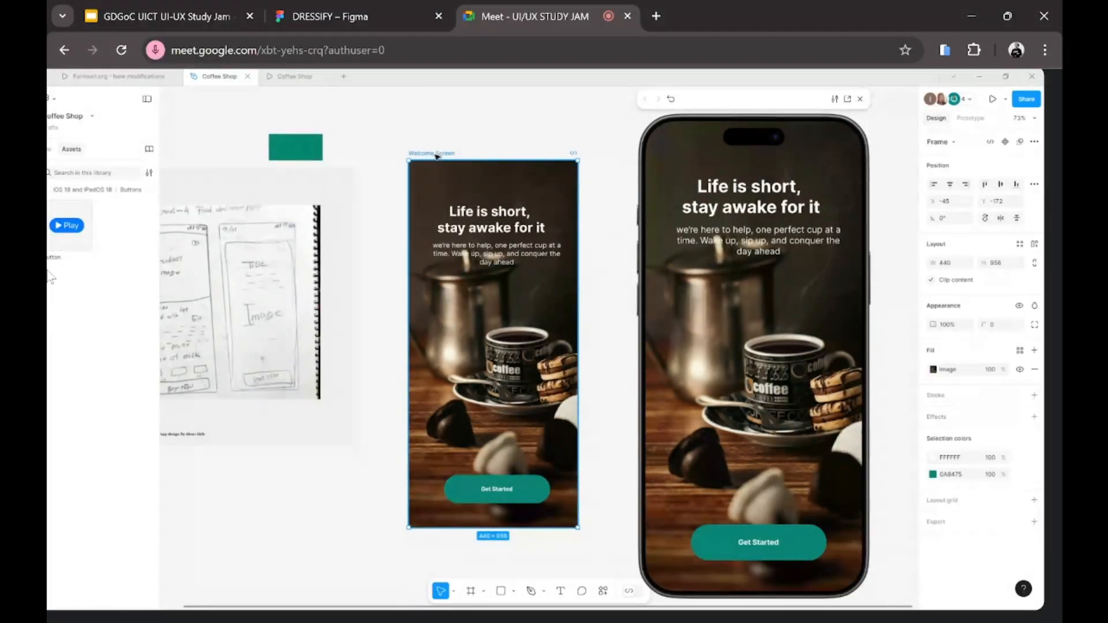
pyautogui.click(218, 316)
pyautogui.click(444, 153)
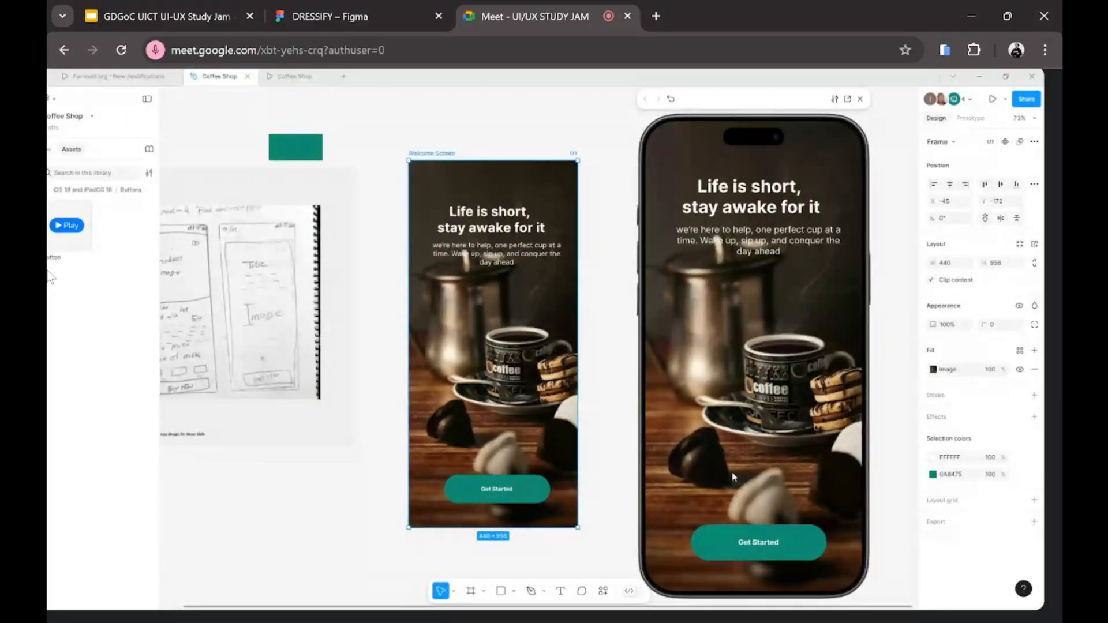
pyautogui.click(506, 498)
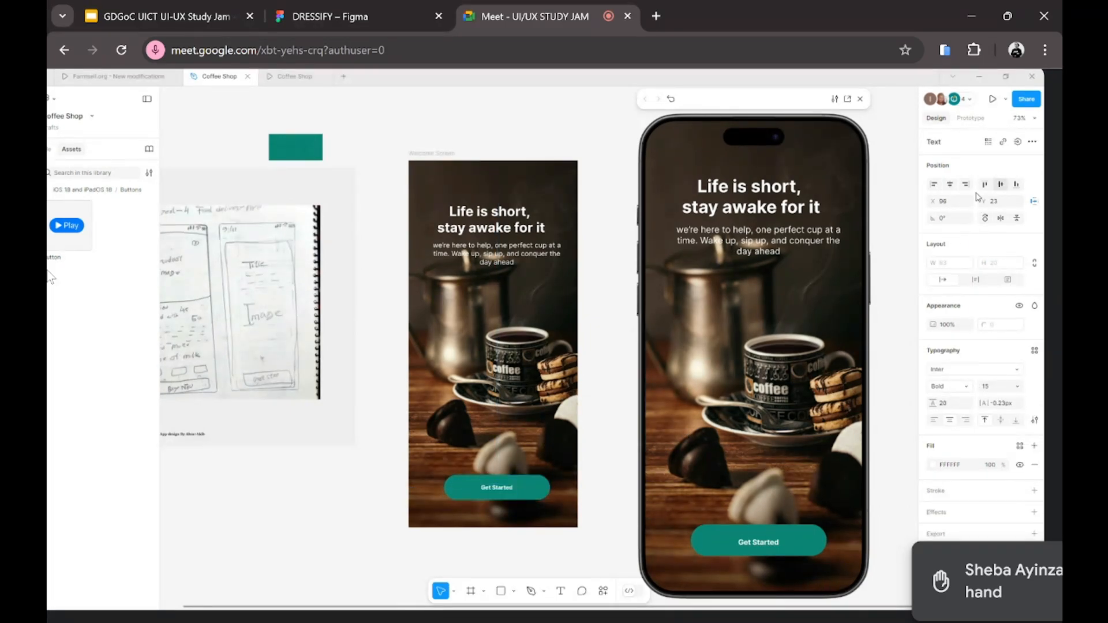
pyautogui.click(999, 186)
pyautogui.click(331, 516)
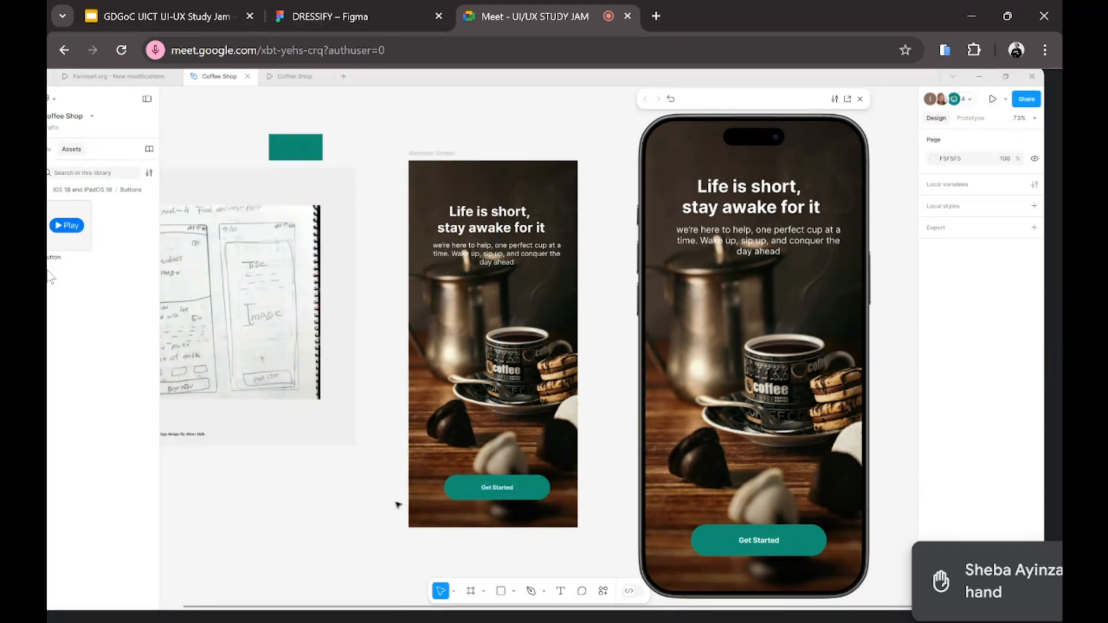
# Step: Select the Get Started button frame to copy it as a new button
pyautogui.click(456, 489)
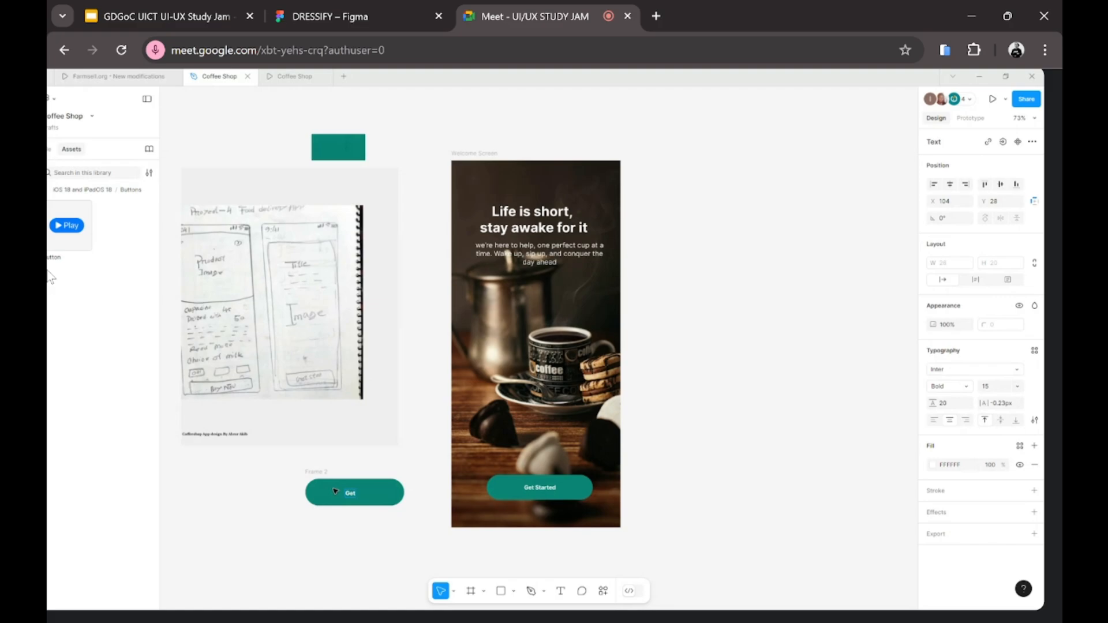
# Step: Complete the label as 'Get Started' and move the button below the sketch
pyautogui.write('Started')
pyautogui.press('Escape')
pyautogui.moveTo(317, 472); pyautogui.dragTo(291, 461)
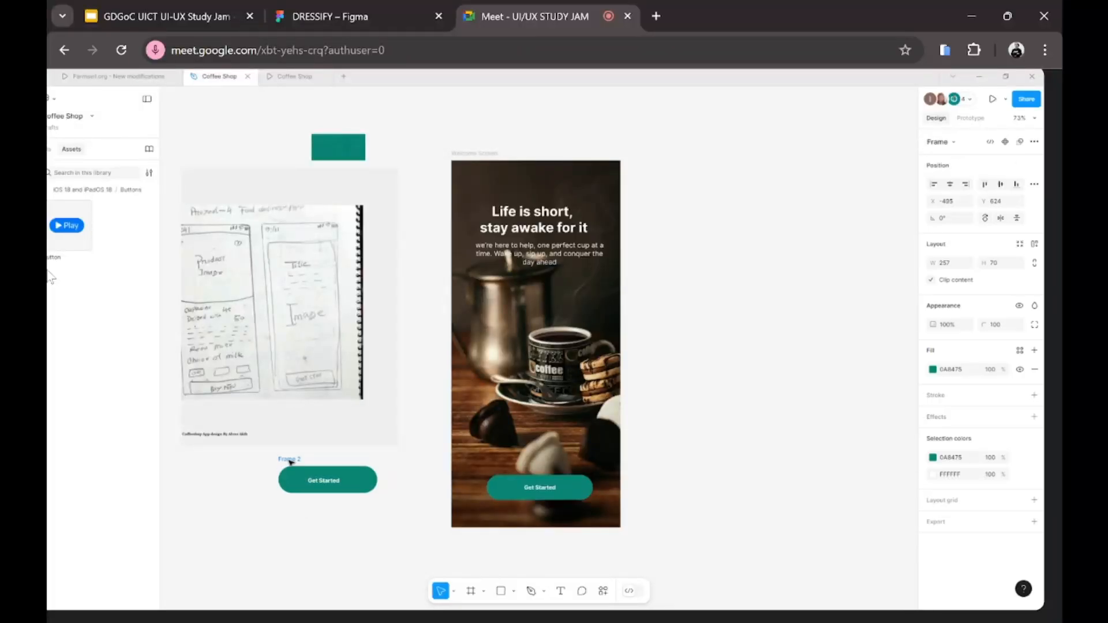
# Step: Rename the Frame 2 frame to 'Button'
pyautogui.click(290, 460)
pyautogui.doubleClick(289, 458)
pyautogui.write('Bu')
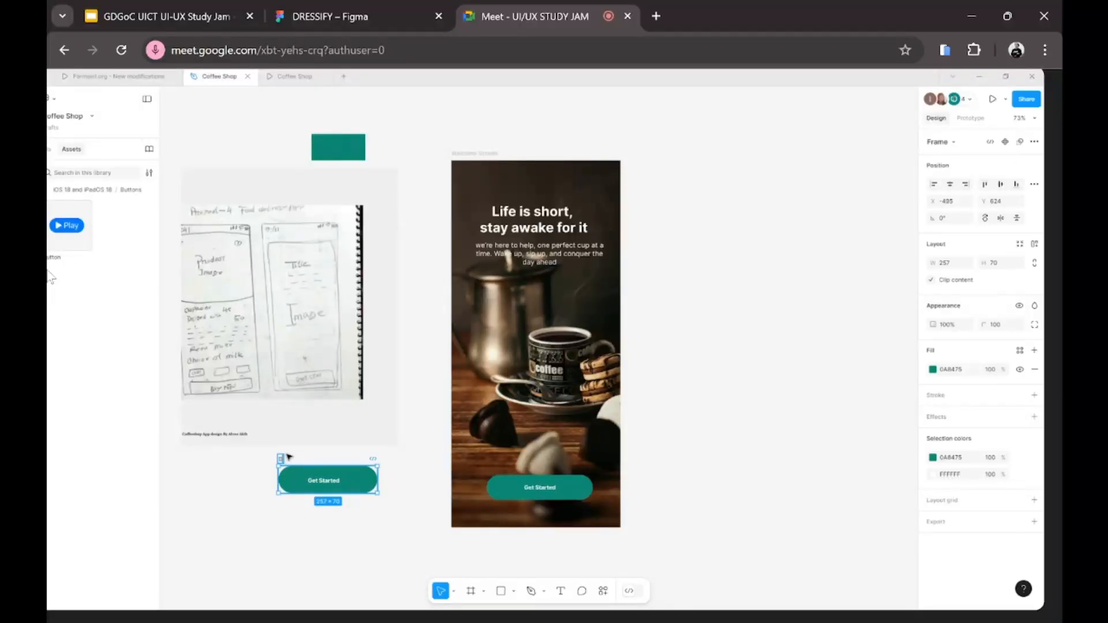
pyautogui.write('tton')
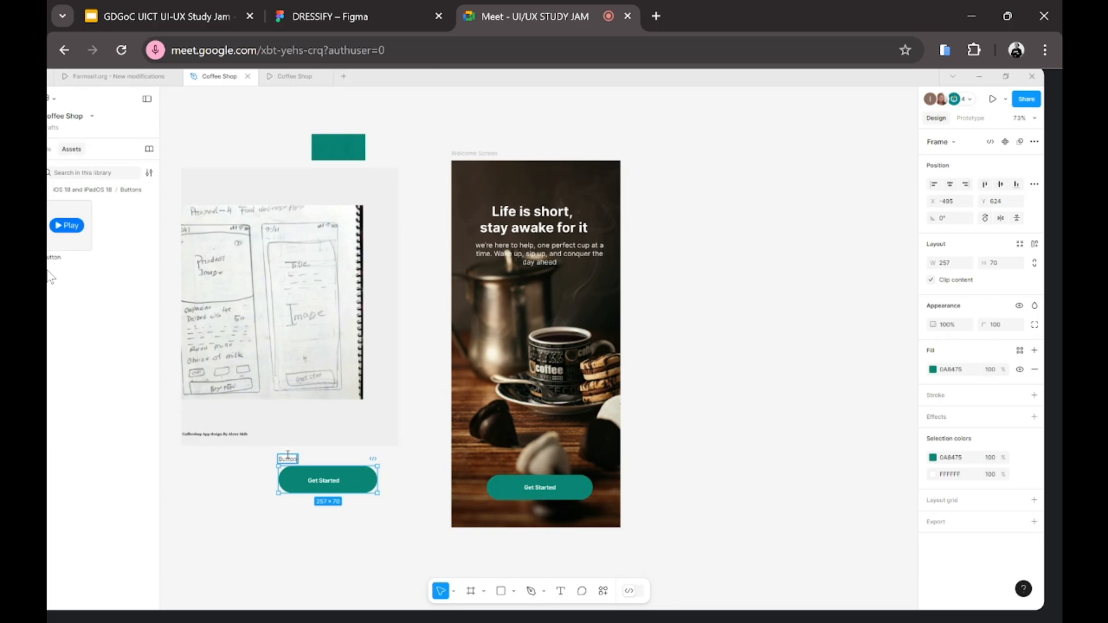
pyautogui.click(175, 543)
pyautogui.click(292, 459)
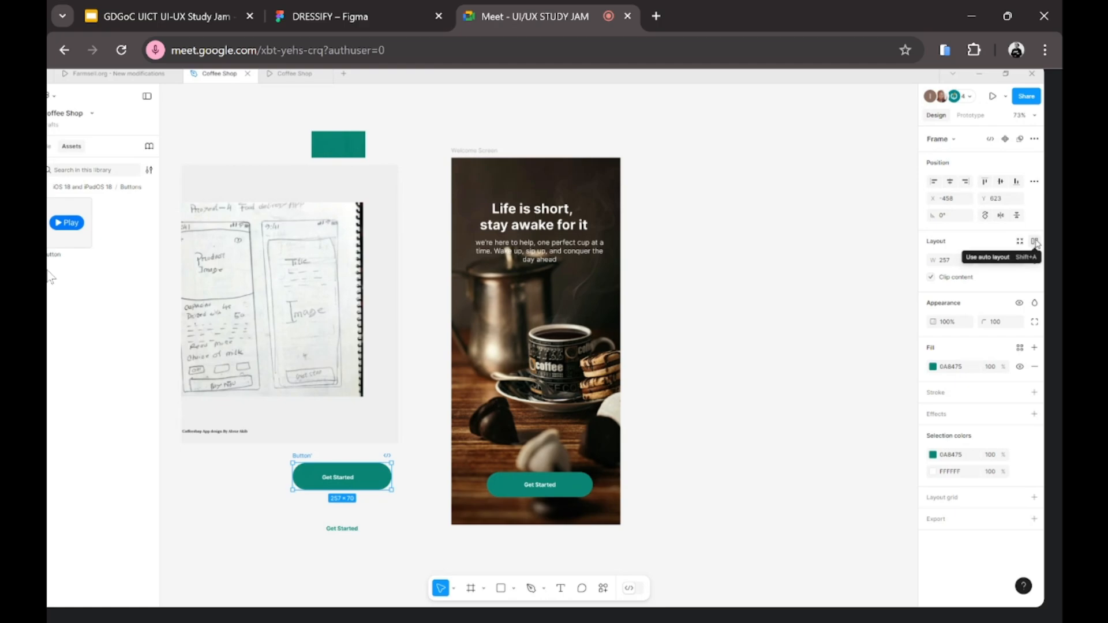
# Step: Apply auto layout to the button and try vertical padding values around 24–27
pyautogui.click(1034, 242)
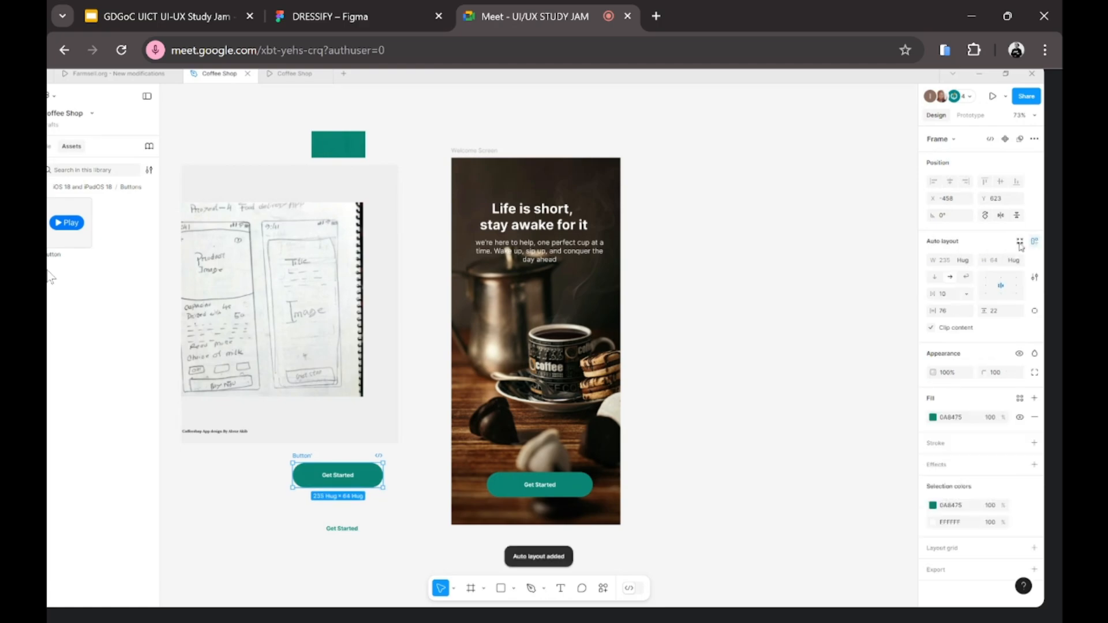
pyautogui.moveTo(345, 478); pyautogui.dragTo(359, 488)
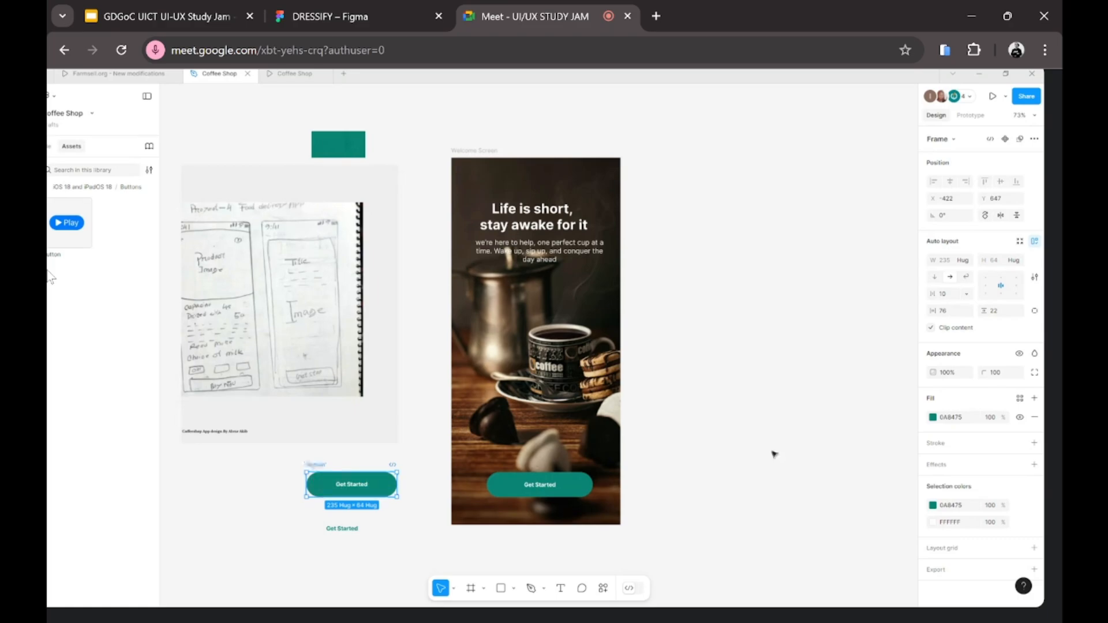
pyautogui.click(942, 312)
pyautogui.click(1004, 313)
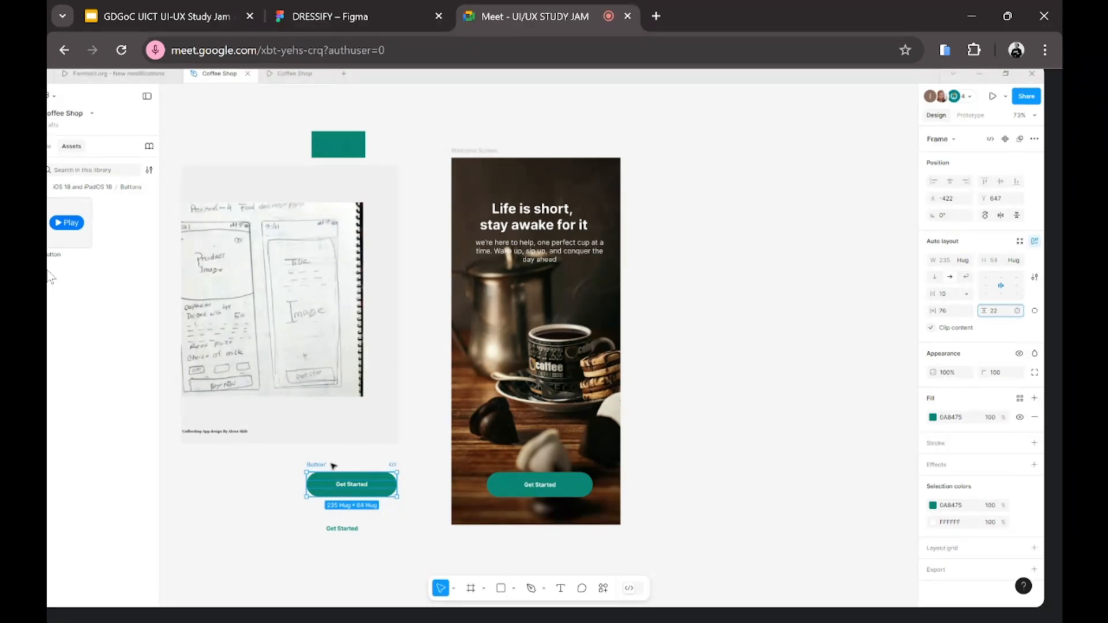
pyautogui.scroll(2, 374, 515)
pyautogui.scroll(5, 357, 490)
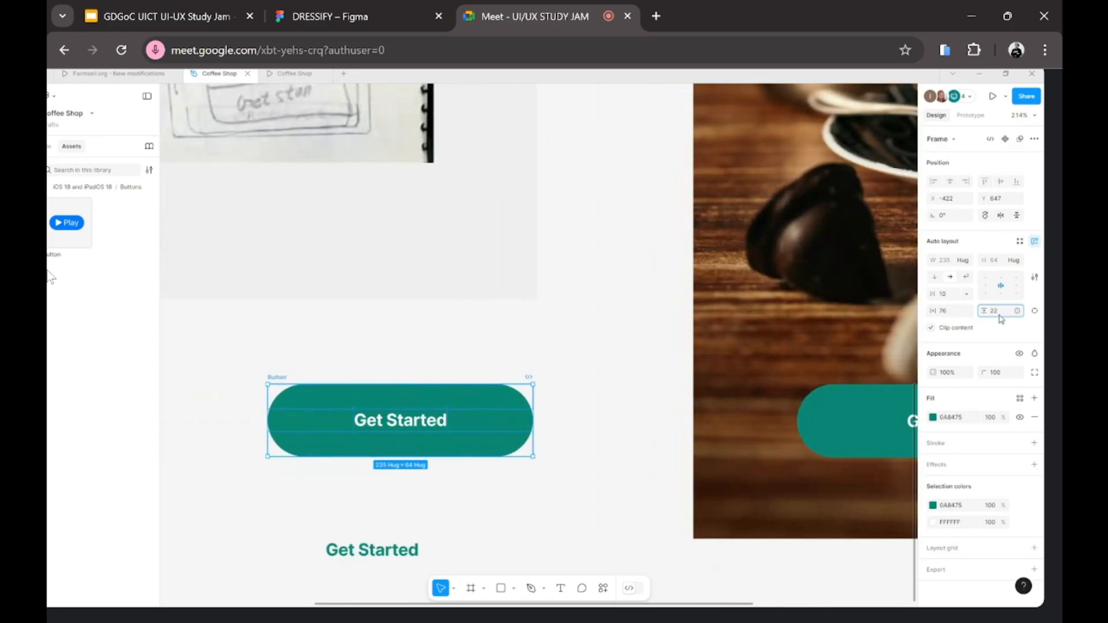
pyautogui.press('Up')
pyautogui.press('Up')
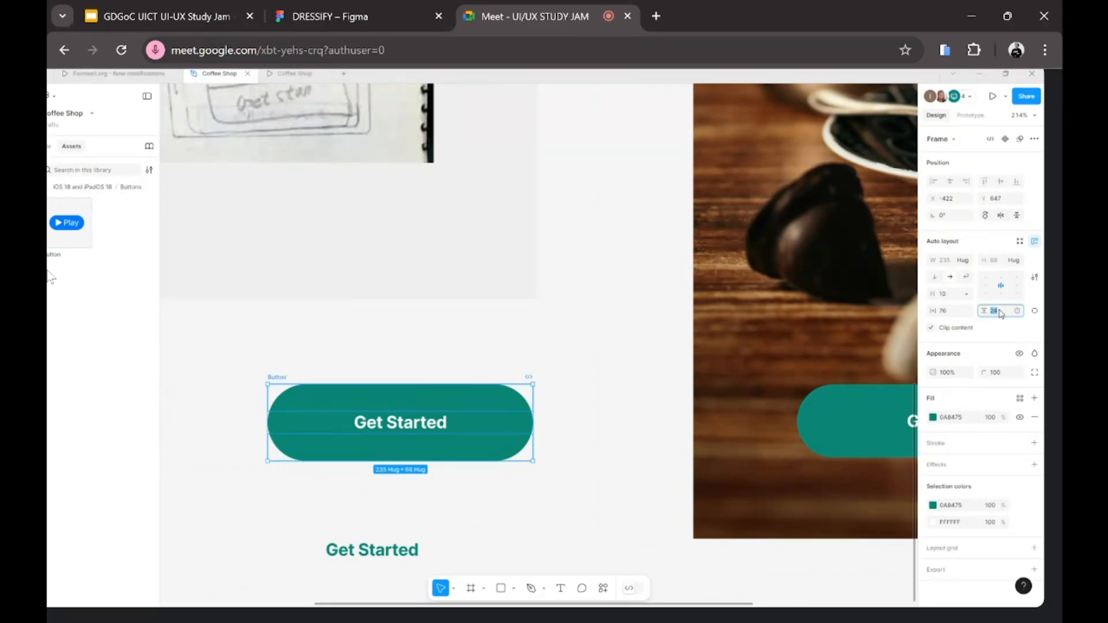
pyautogui.press('Up')
pyautogui.press('Up')
pyautogui.press('Up')
pyautogui.press('Up')
pyautogui.press('Up')
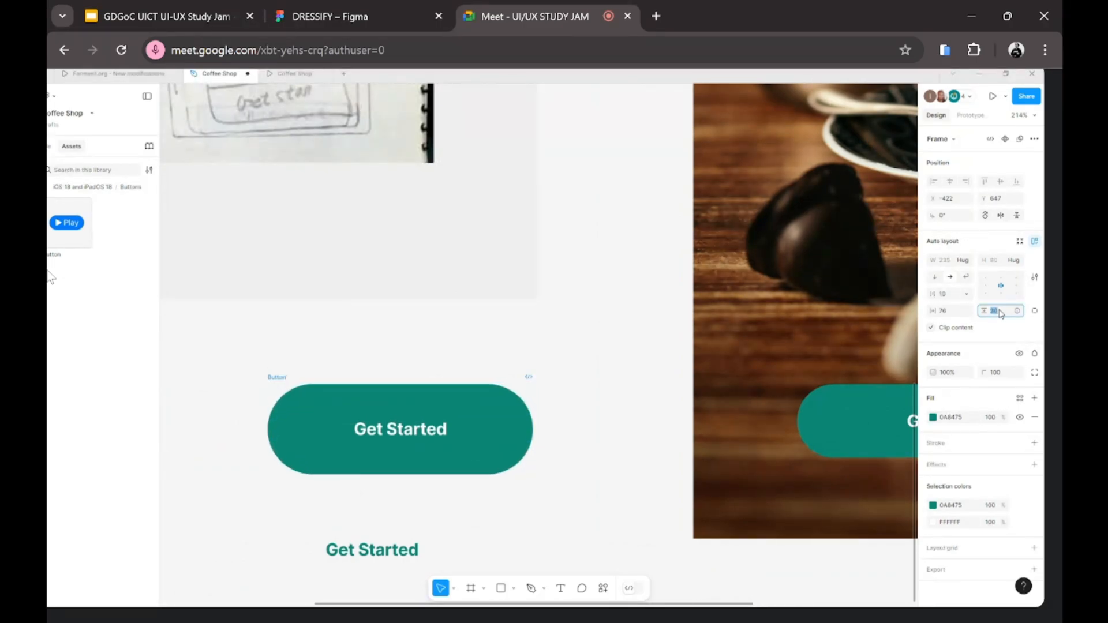
pyautogui.press('Down')
pyautogui.press('Down')
pyautogui.press('Down')
pyautogui.press('Down')
pyautogui.press('Down')
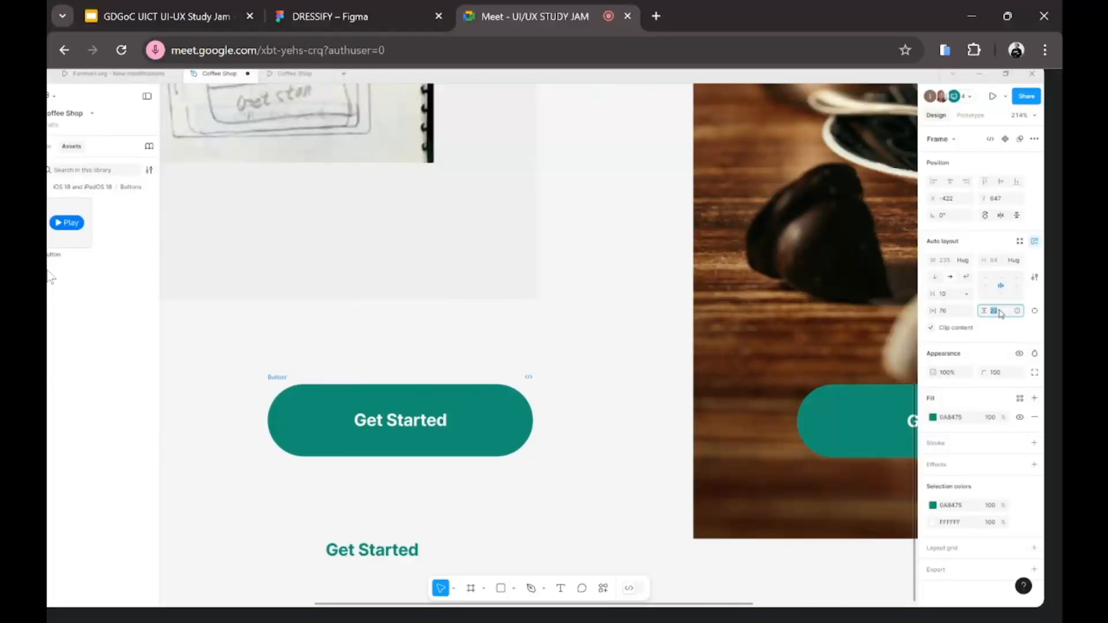
pyautogui.press('Up')
pyautogui.press('Up')
pyautogui.press('Up')
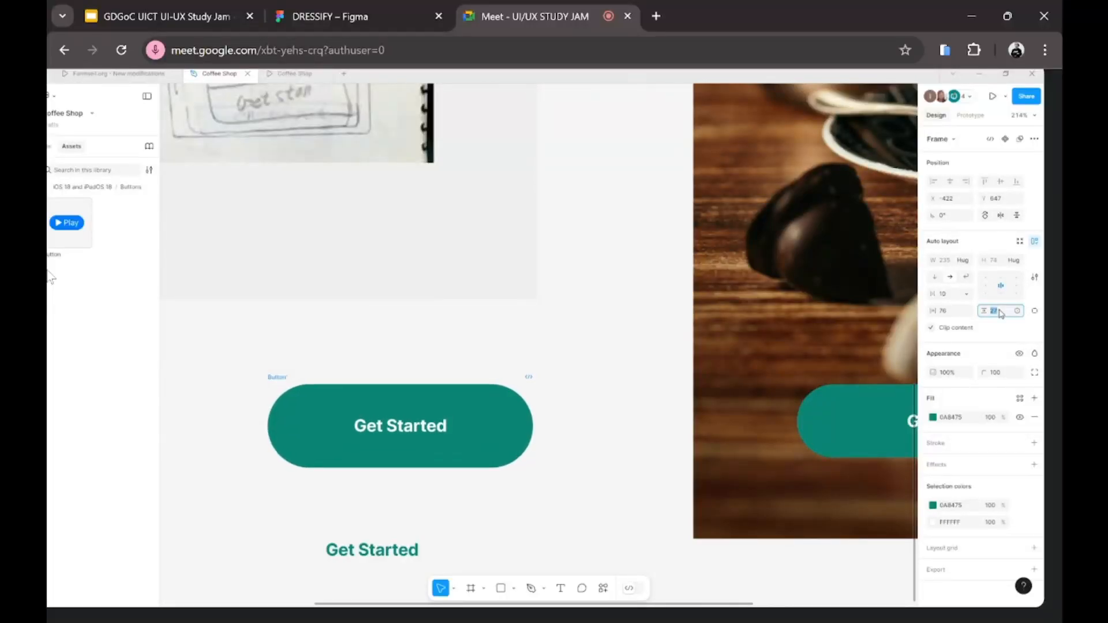
# Step: Try different horizontal padding values, then set horizontal and vertical padding to 0
pyautogui.click(946, 313)
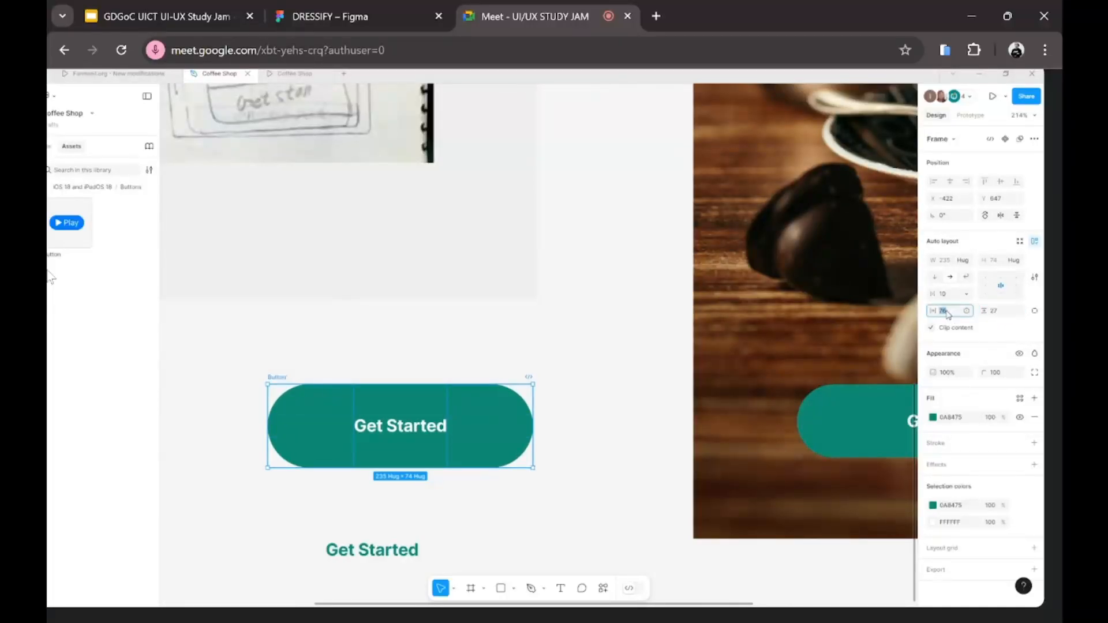
pyautogui.press('Up')
pyautogui.press('Up')
pyautogui.press('Up')
pyautogui.press('Up')
pyautogui.press('Up')
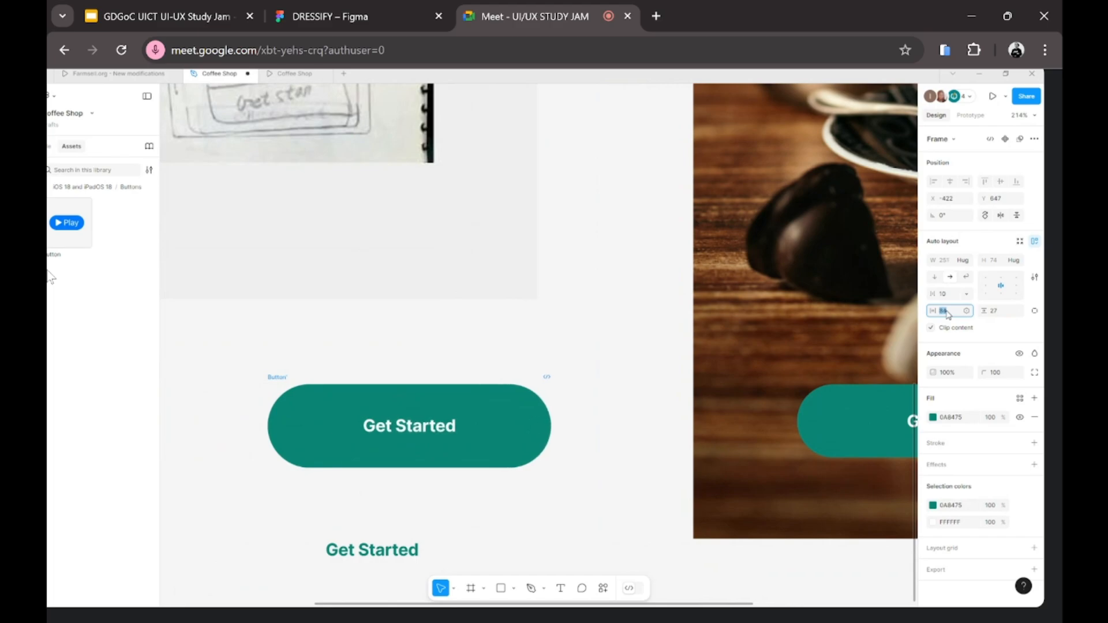
pyautogui.press('Down')
pyautogui.press('Down')
pyautogui.press('Down')
pyautogui.press('Down')
pyautogui.press('Down')
pyautogui.press('Down')
pyautogui.press('Down')
pyautogui.press('Down')
pyautogui.press('Down')
pyautogui.press('Down')
pyautogui.press('Down')
pyautogui.press('Down')
pyautogui.press('Down')
pyautogui.press('Up')
pyautogui.press('Up')
pyautogui.press('Up')
pyautogui.press('Up')
pyautogui.press('Up')
pyautogui.press('Up')
pyautogui.press('Up')
pyautogui.press('Up')
pyautogui.press('Up')
pyautogui.press('Up')
pyautogui.press('Up')
pyautogui.press('Up')
pyautogui.press('Up')
pyautogui.press('Up')
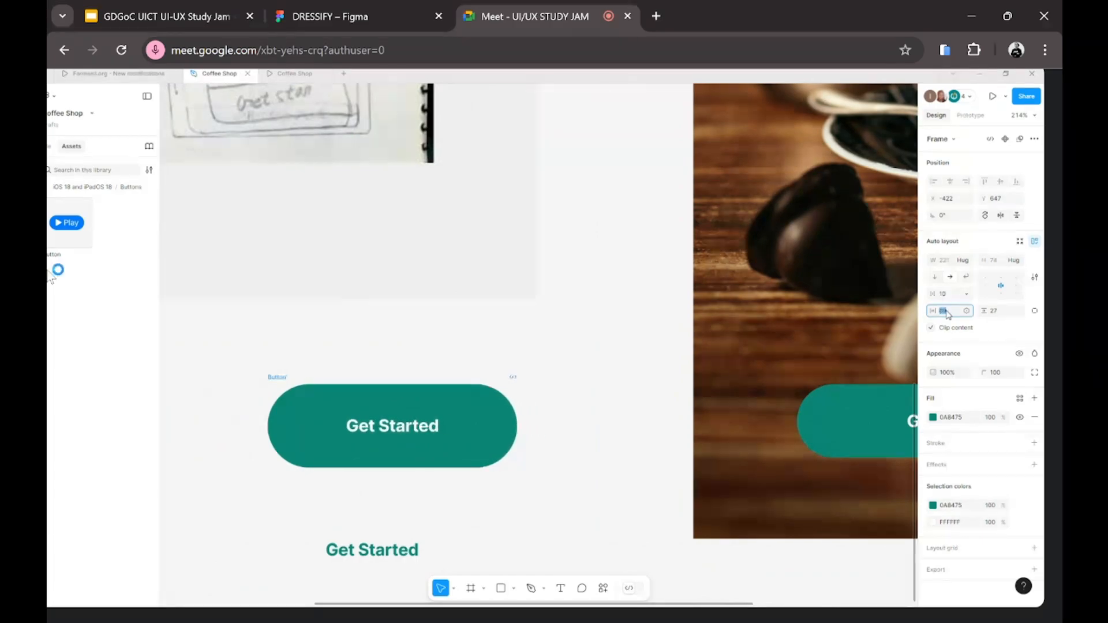
pyautogui.press('Down')
pyautogui.press('Down')
pyautogui.press('Down')
pyautogui.press('Down')
pyautogui.press('Down')
pyautogui.press('Down')
pyautogui.press('Down')
pyautogui.press('Down')
pyautogui.press('Down')
pyautogui.press('Down')
pyautogui.press('Down')
pyautogui.press('Down')
pyautogui.press('Down')
pyautogui.press('Down')
pyautogui.press('Down')
pyautogui.press('Down')
pyautogui.press('Down')
pyautogui.press('Down')
pyautogui.press('Down')
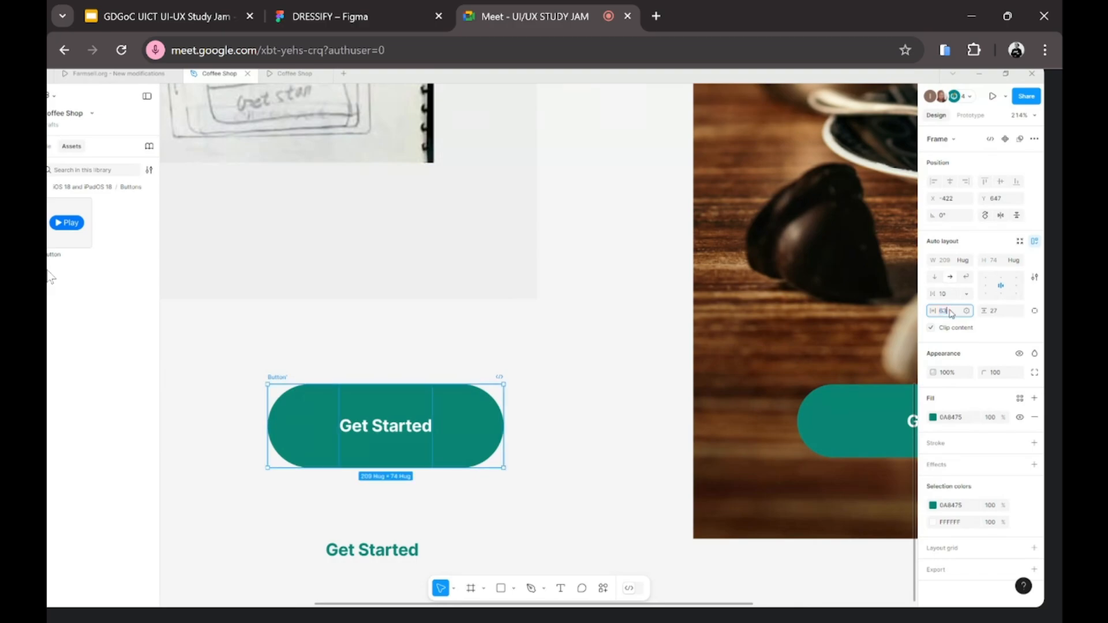
pyautogui.click(949, 313)
pyautogui.write('0')
pyautogui.press('Return')
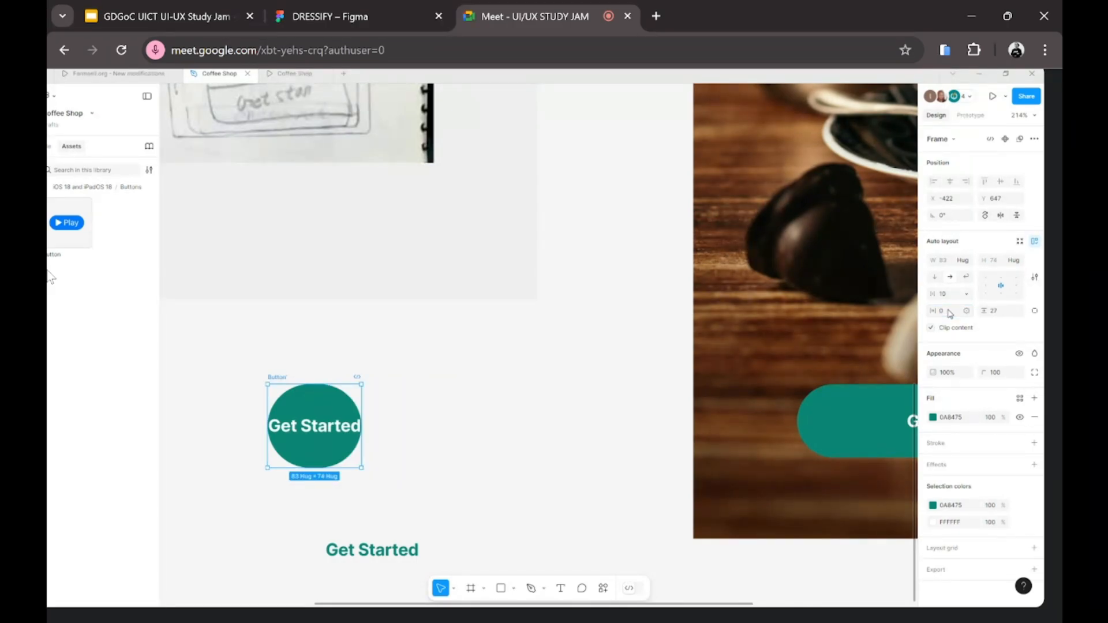
pyautogui.click(1000, 314)
pyautogui.write('0')
pyautogui.press('Return')
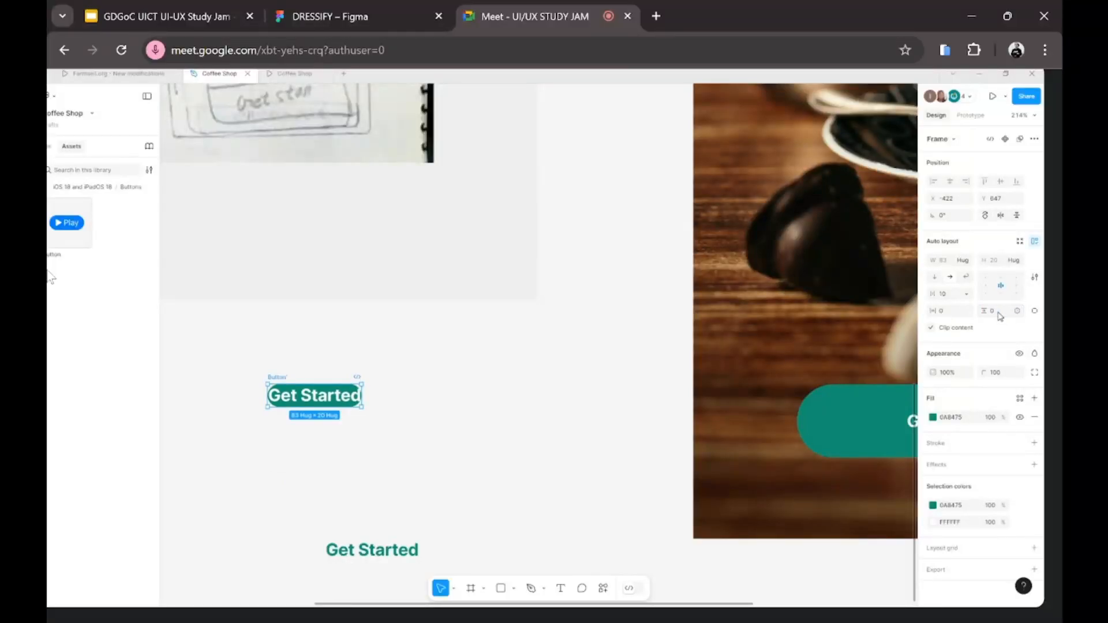
# Step: Set both paddings to 15 and nudge the button slightly up and left
pyautogui.click(231, 381)
pyautogui.click(273, 377)
pyautogui.hotkey('ctrl', 'z')
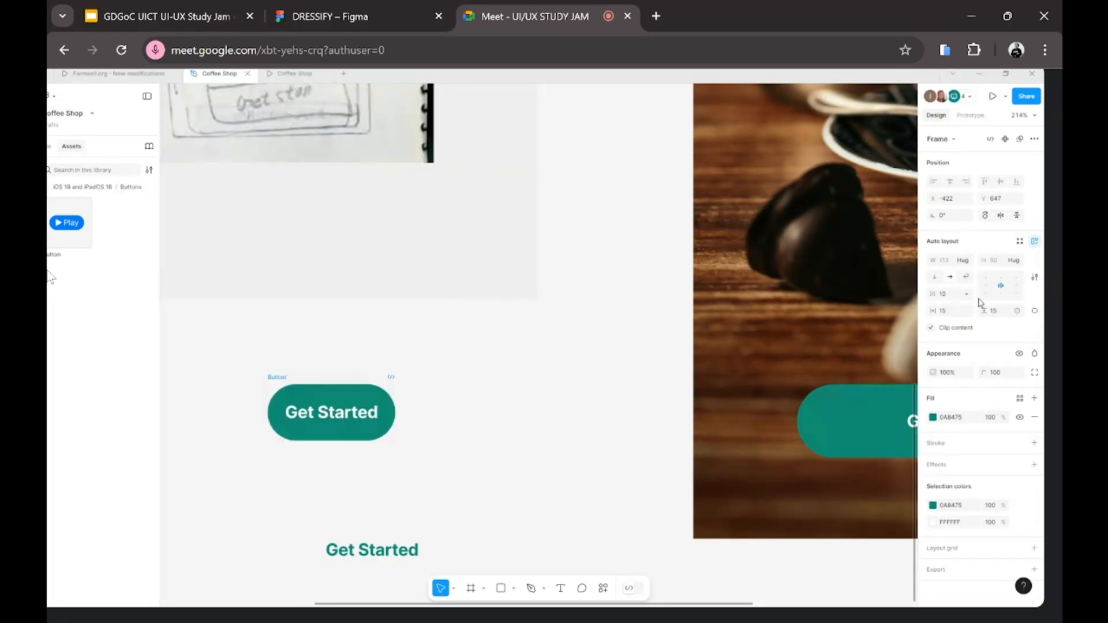
pyautogui.moveTo(270, 377)
pyautogui.mouseDown()
pyautogui.moveTo(265, 356)
pyautogui.moveTo(265, 368)
pyautogui.mouseUp()
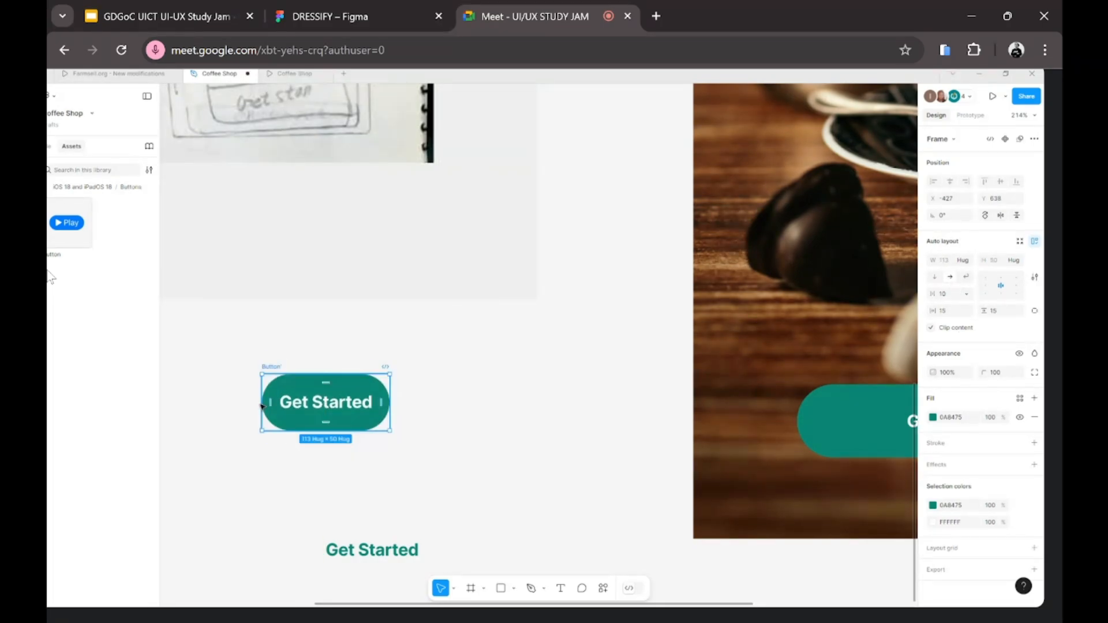
# Step: Edit the button text so it reads 'Get Wake up hahah ahaha'
pyautogui.doubleClick(340, 407)
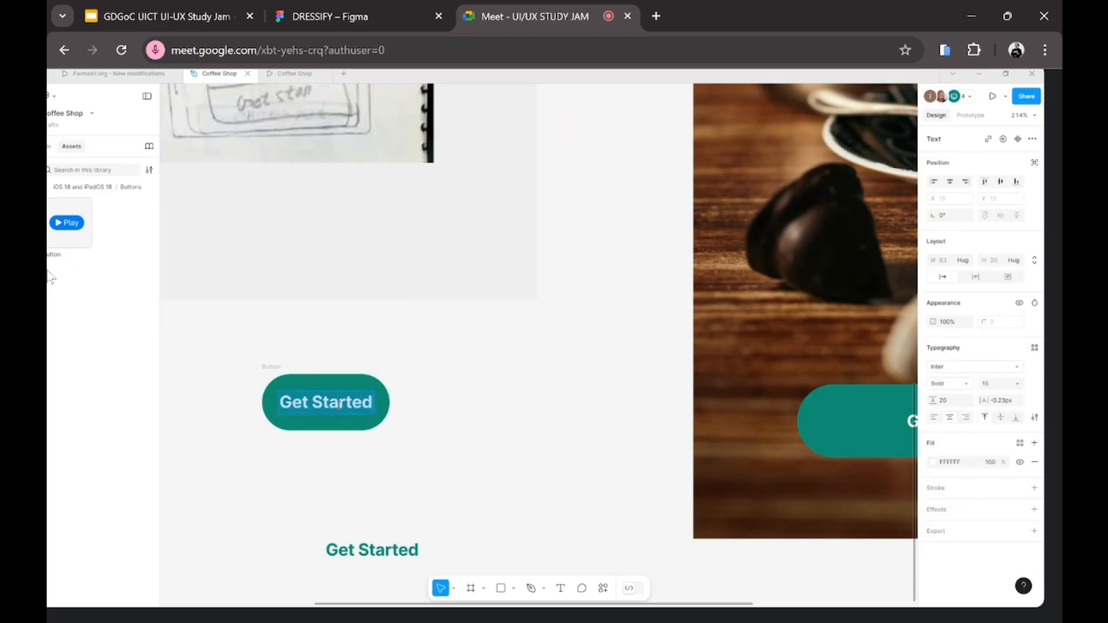
pyautogui.write('G')
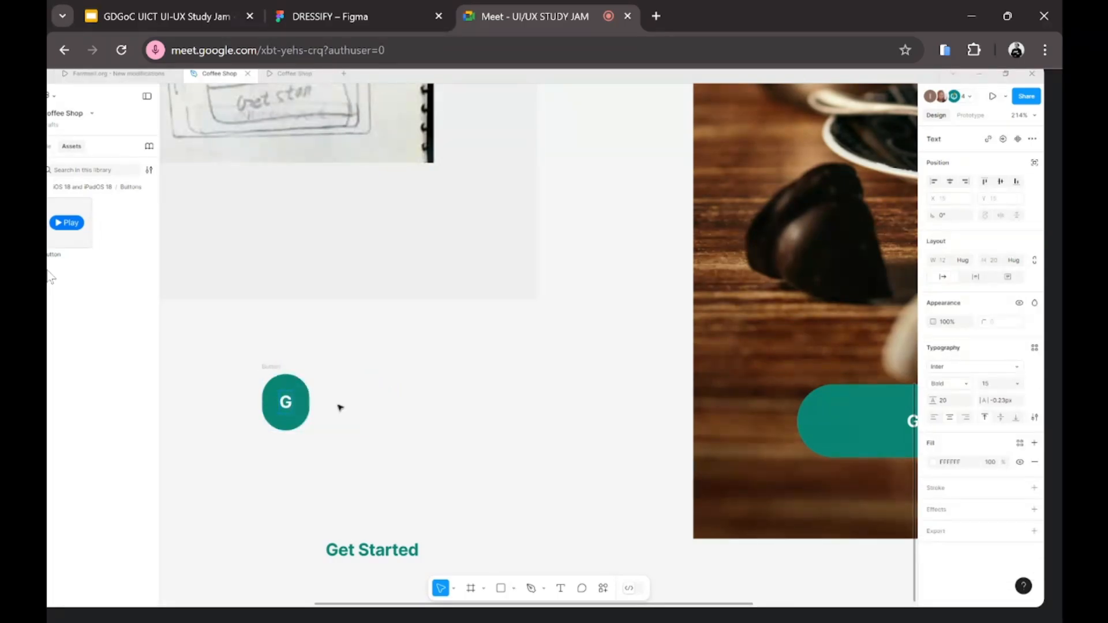
pyautogui.write('et A')
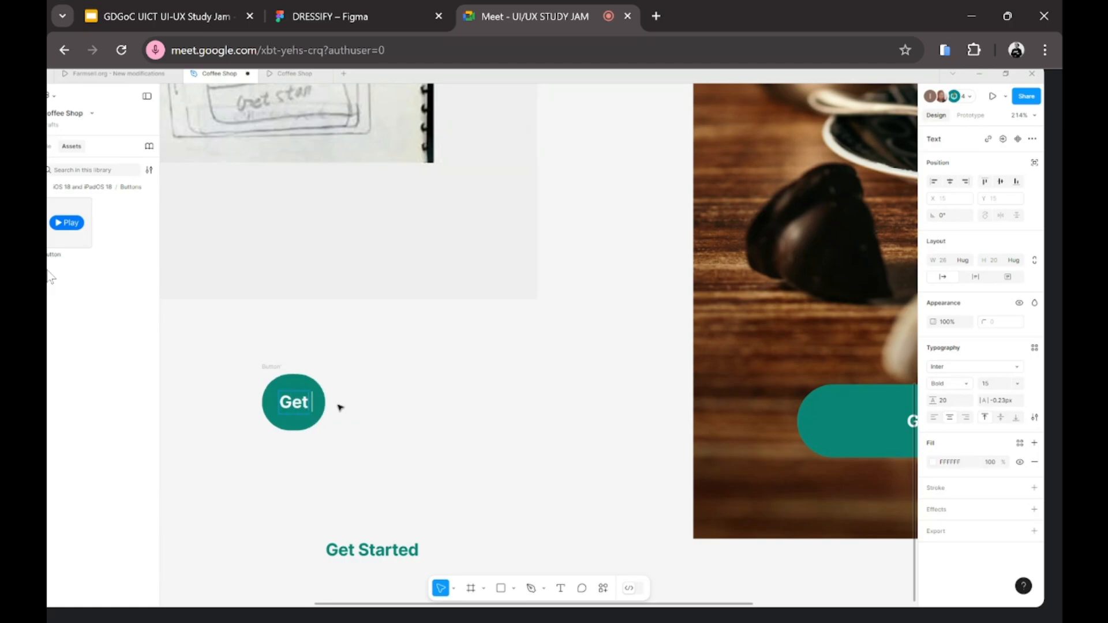
pyautogui.press('BackSpace')
pyautogui.press('BackSpace')
pyautogui.write('W')
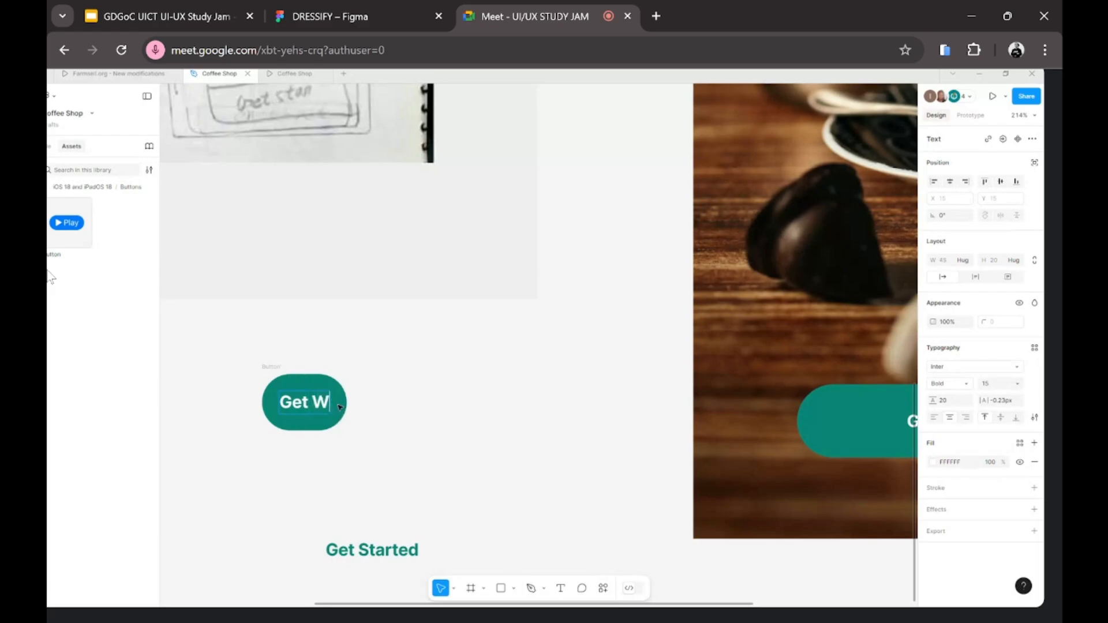
pyautogui.write('ake')
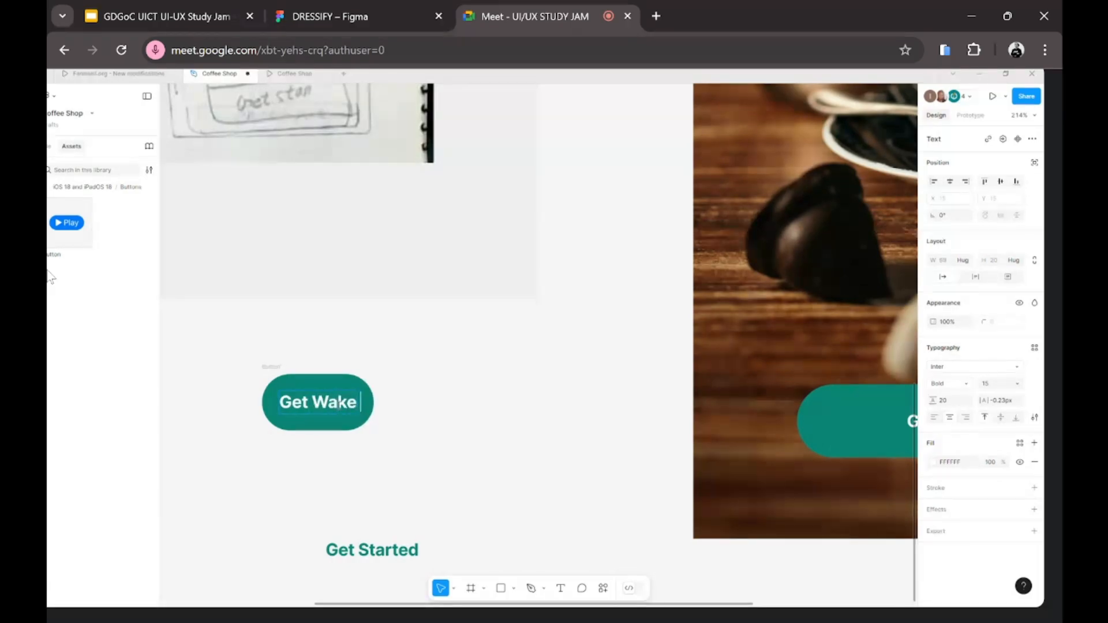
pyautogui.write(' up')
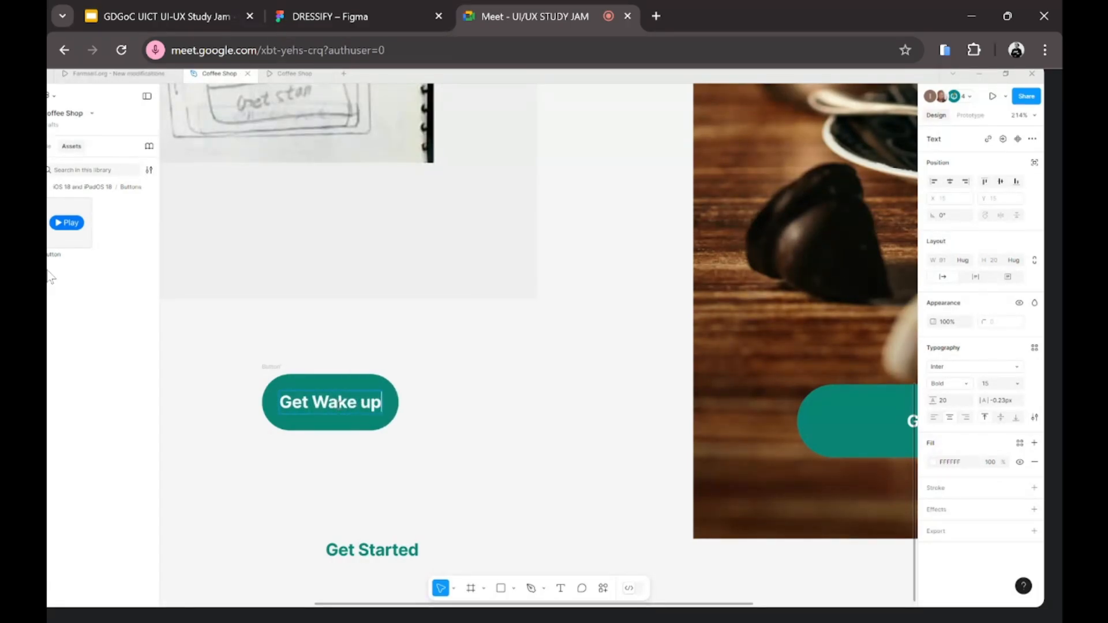
pyautogui.write(' ha')
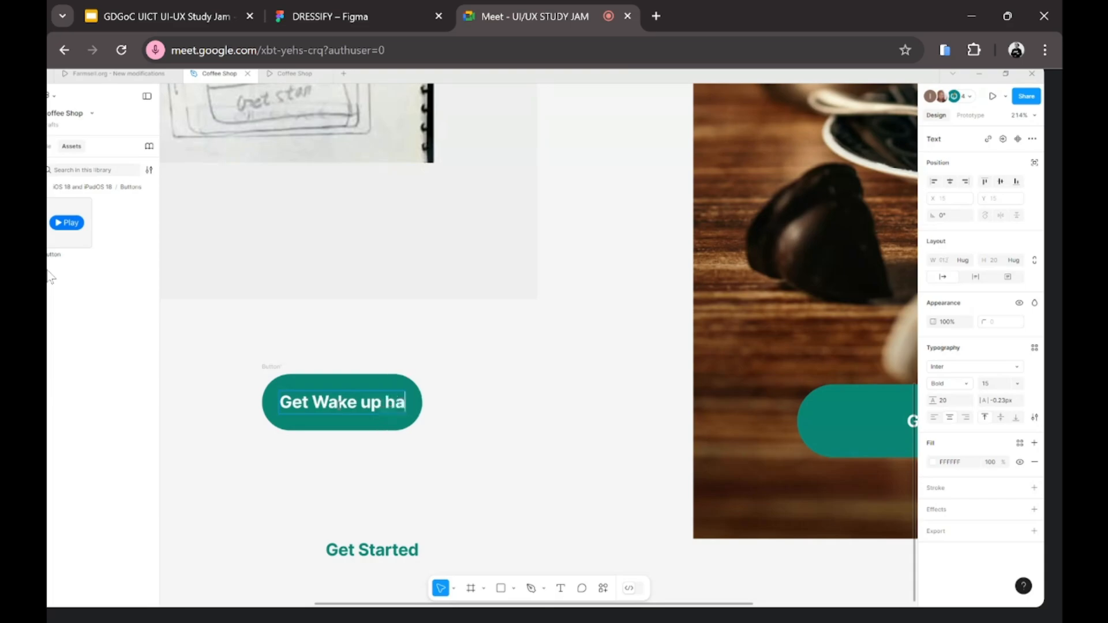
pyautogui.write('h')
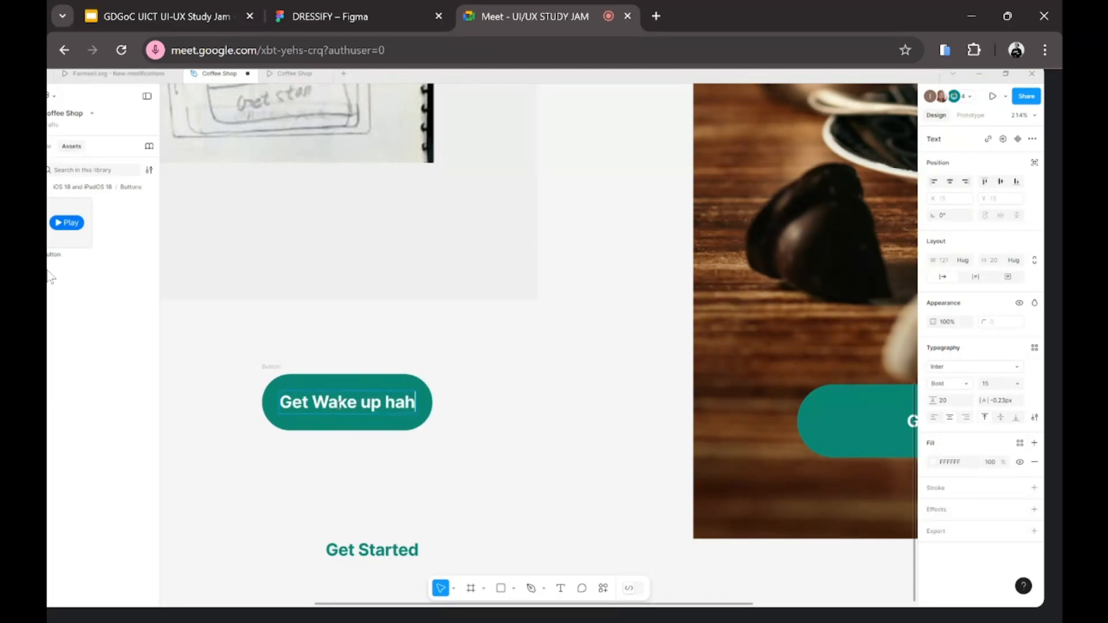
pyautogui.write('ah ahaha')
pyautogui.press('Escape')
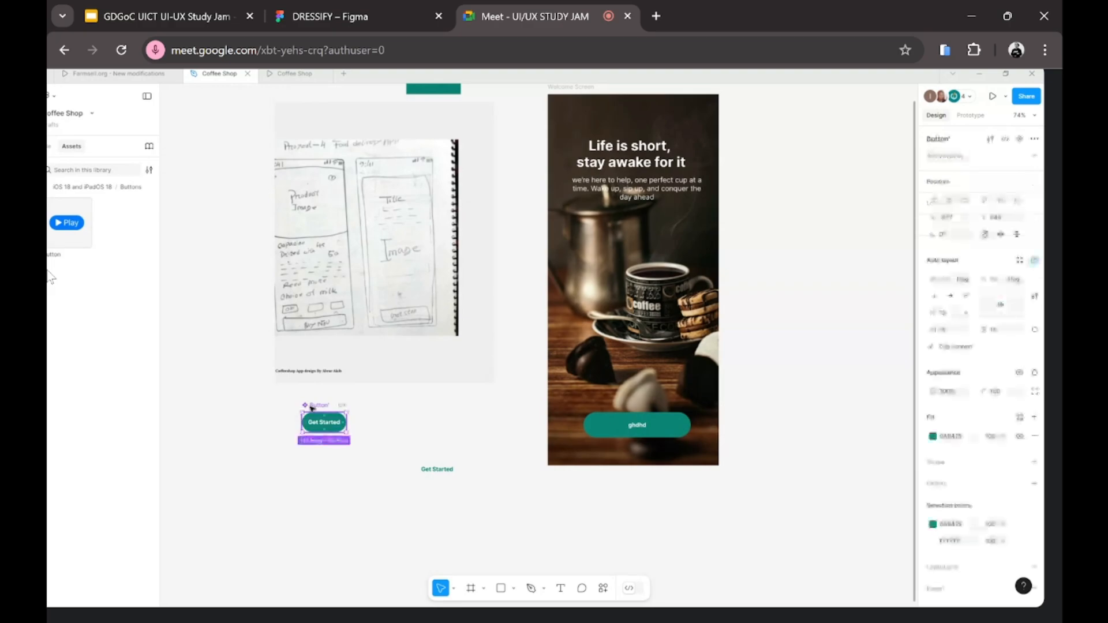
# Step: Replace the ghdhd button with the copied Get Started component and centre it in the frame
pyautogui.click(608, 423)
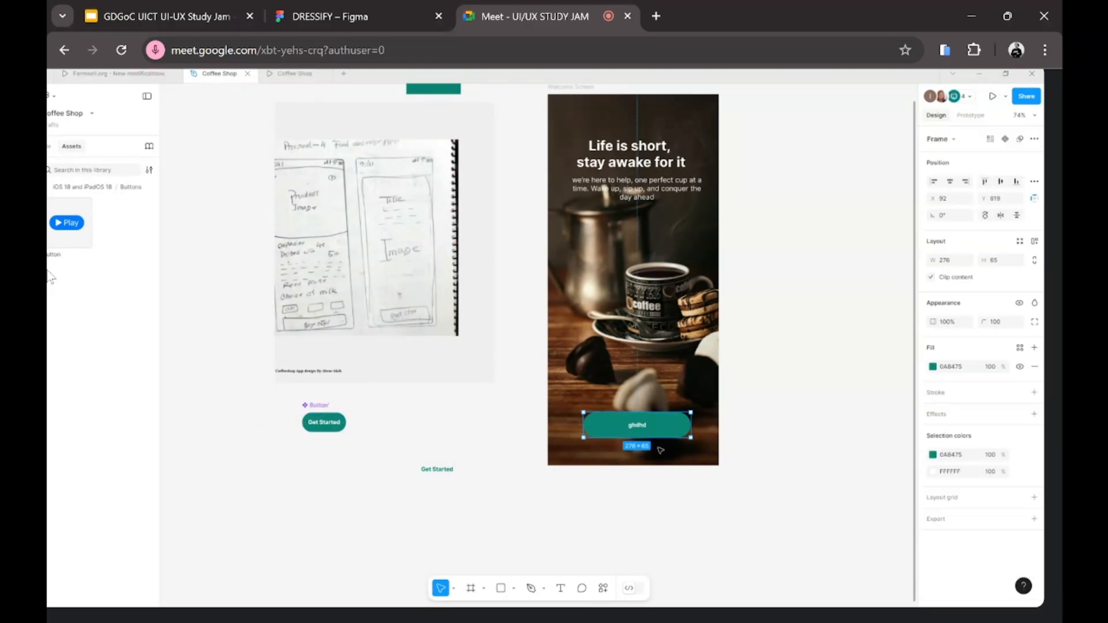
pyautogui.rightClick(632, 425)
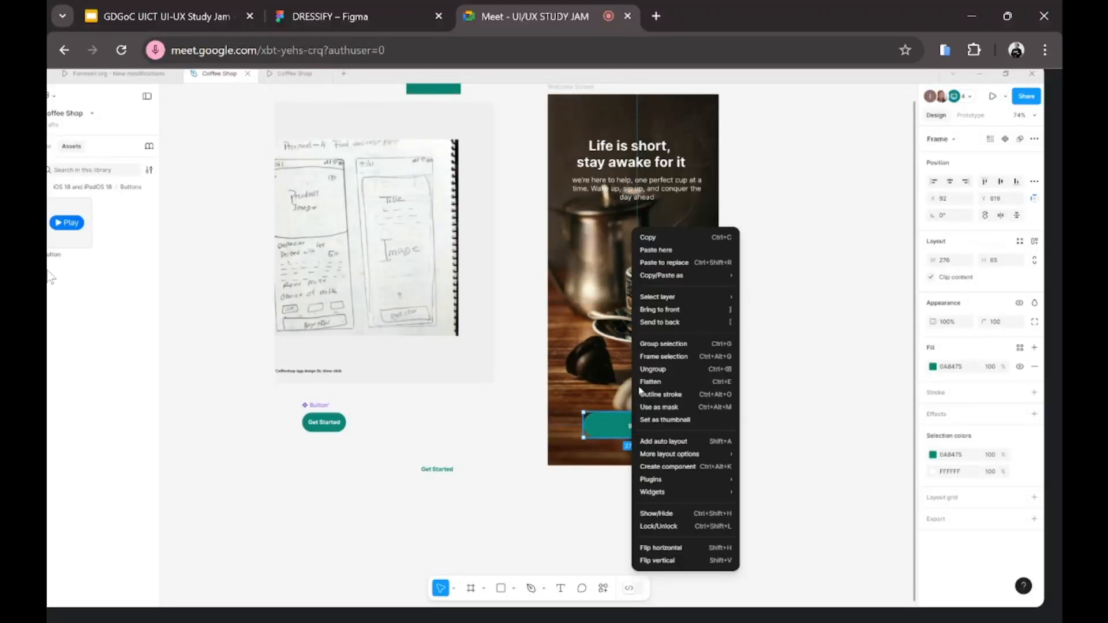
pyautogui.click(671, 263)
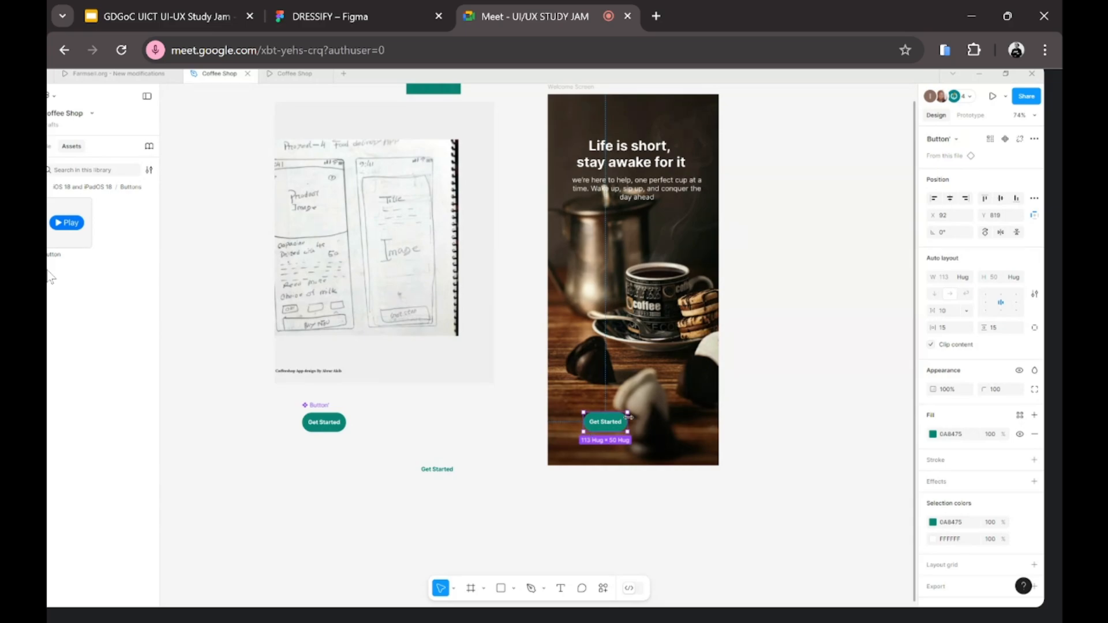
pyautogui.moveTo(593, 422); pyautogui.dragTo(624, 424)
# Step: Duplicate the Get Started button into two copies higher up and line them up
pyautogui.click(458, 487)
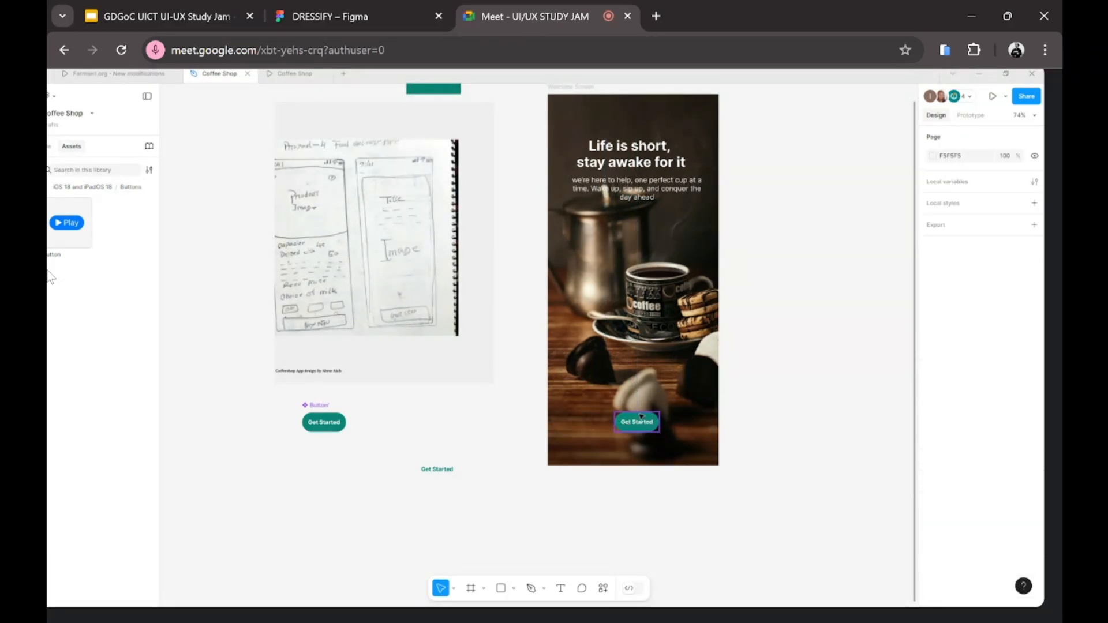
pyautogui.click(639, 422)
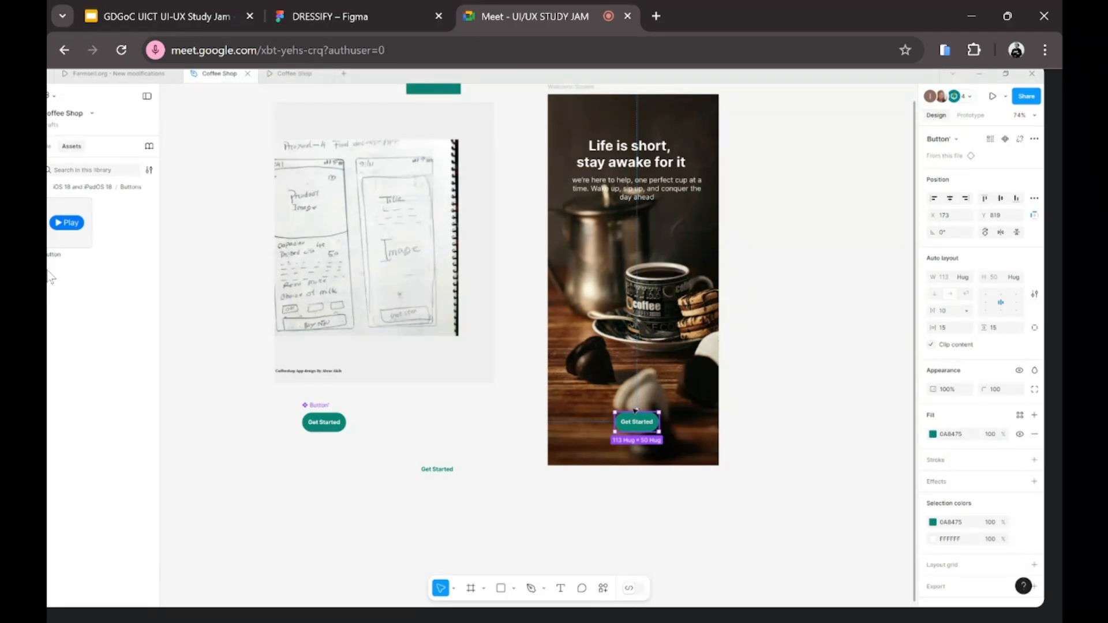
pyautogui.moveTo(635, 411); pyautogui.dragTo(573, 239)
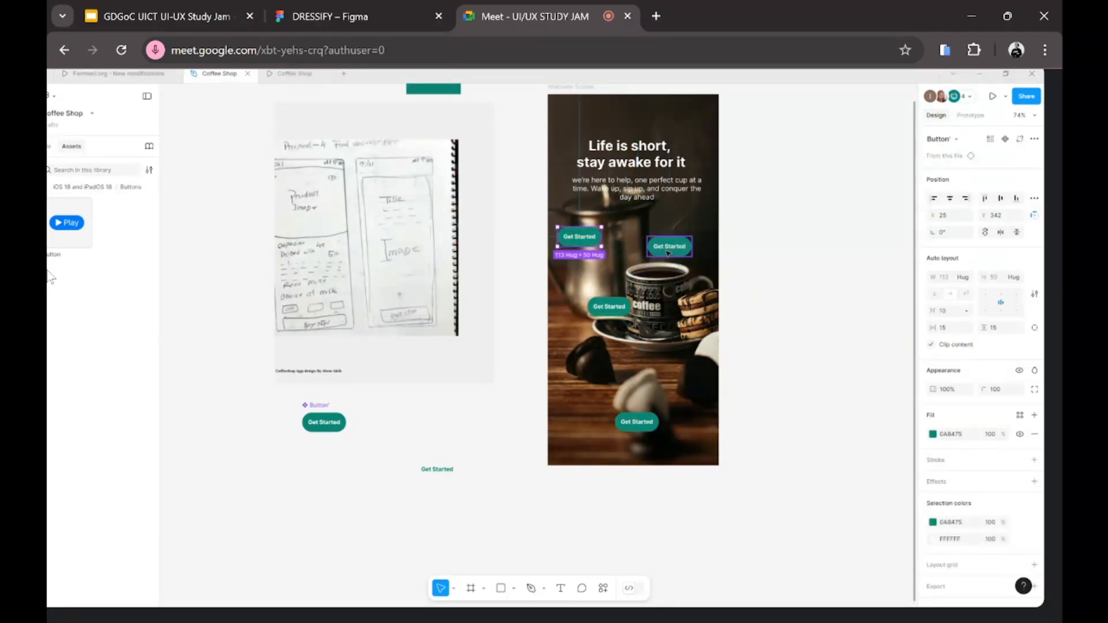
pyautogui.moveTo(660, 250); pyautogui.dragTo(671, 244)
# Step: Align the upper-left Get Started button with the right-hand copy
pyautogui.moveTo(559, 238); pyautogui.dragTo(567, 241)
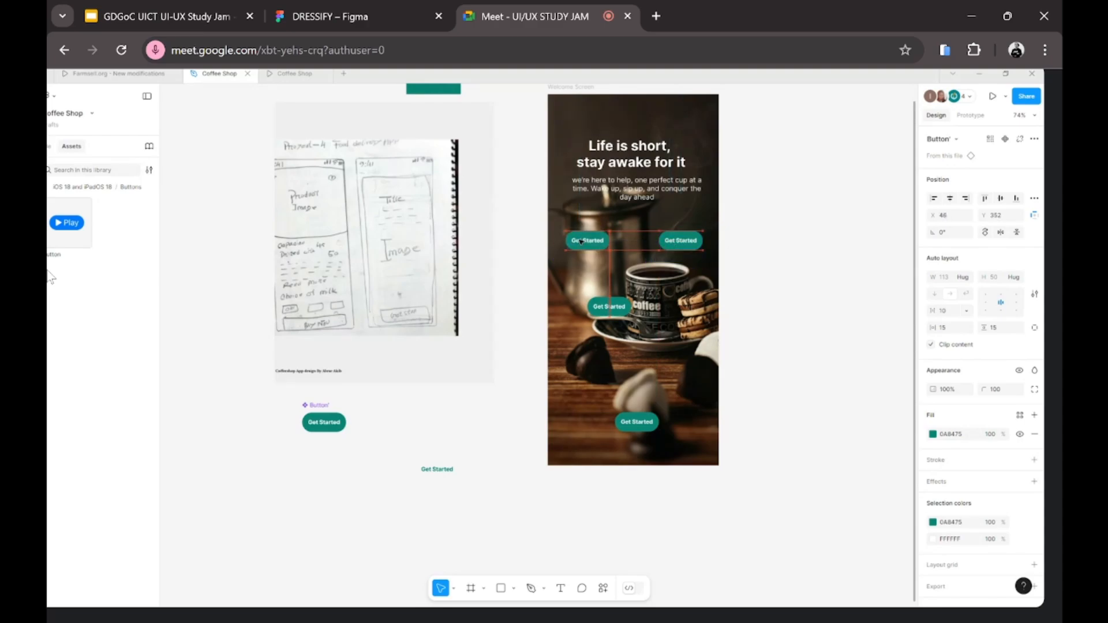
pyautogui.click(326, 422)
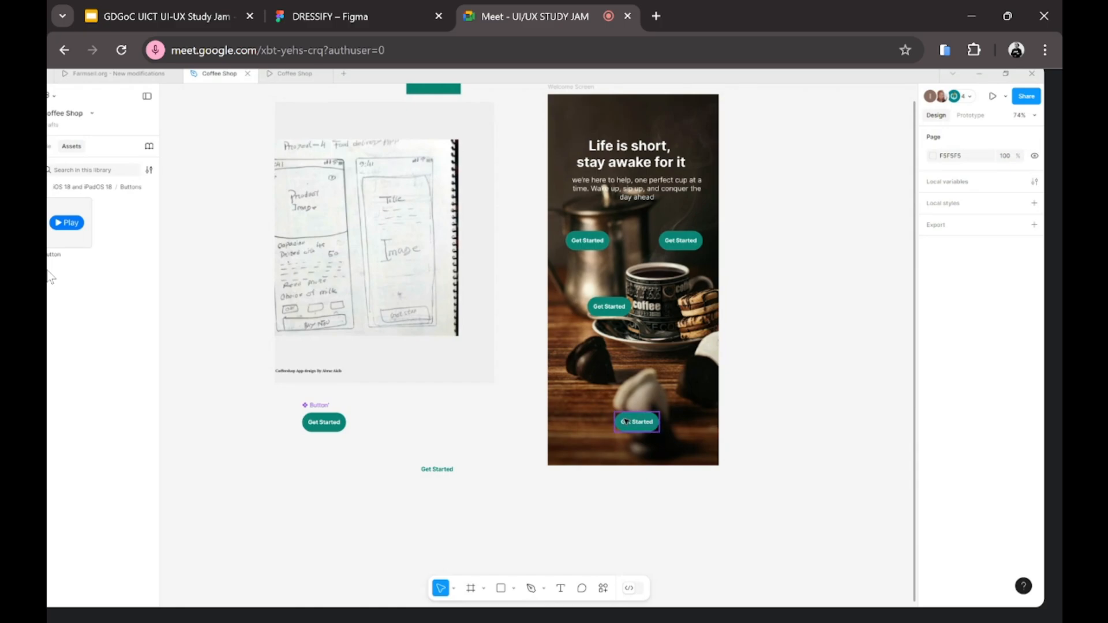
pyautogui.click(575, 238)
# Step: Change the main button label to 'Hi my name is Danny'
pyautogui.doubleClick(333, 422)
pyautogui.doubleClick(333, 422)
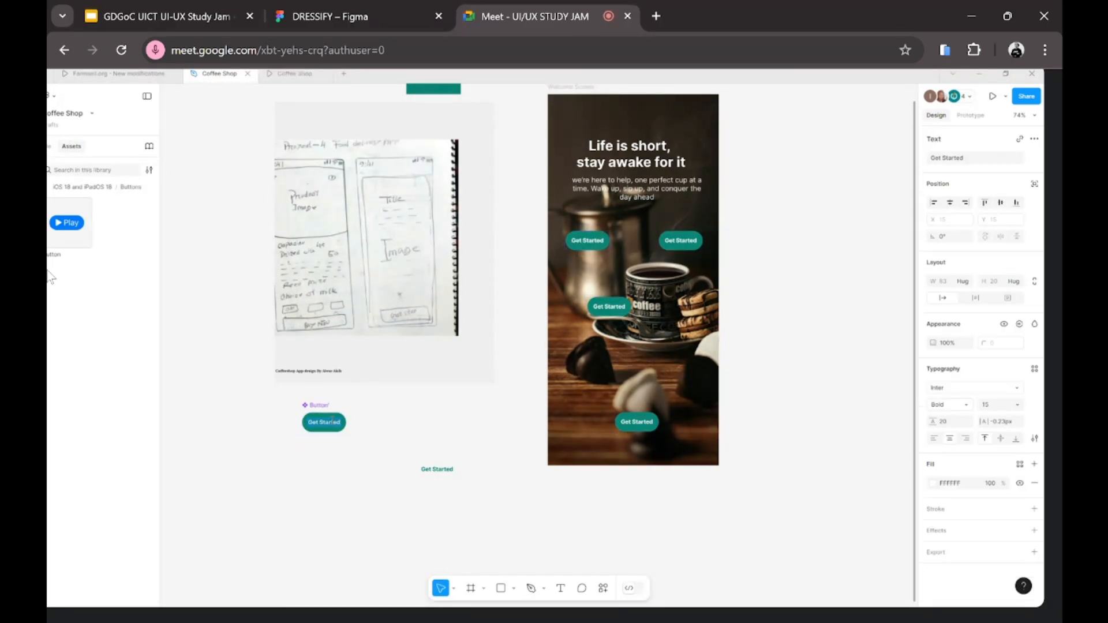
pyautogui.write('H')
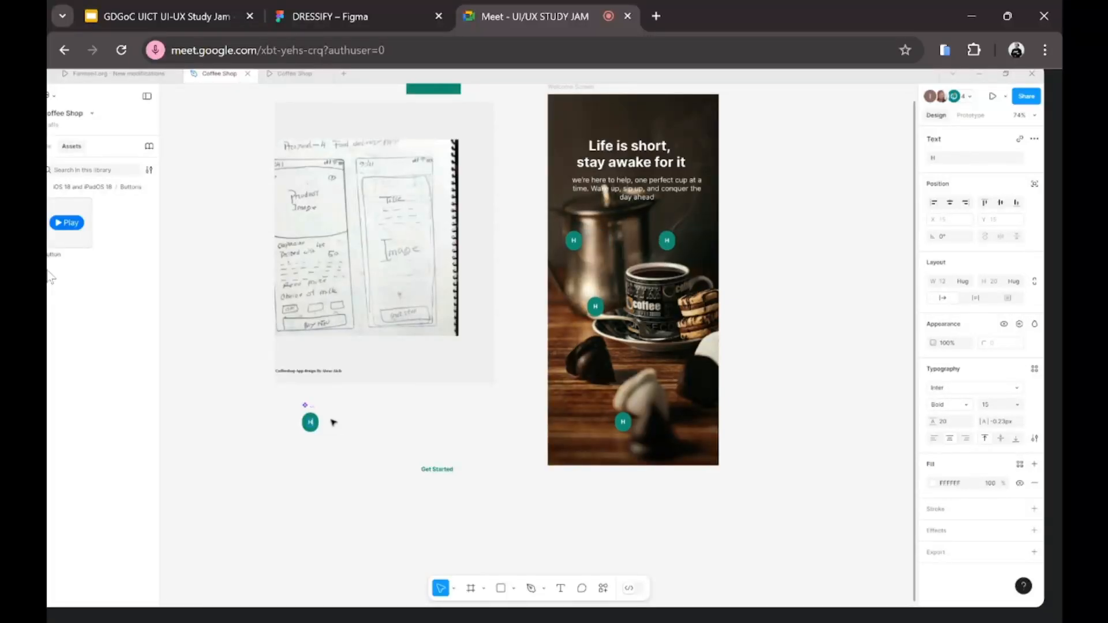
pyautogui.write('i my n')
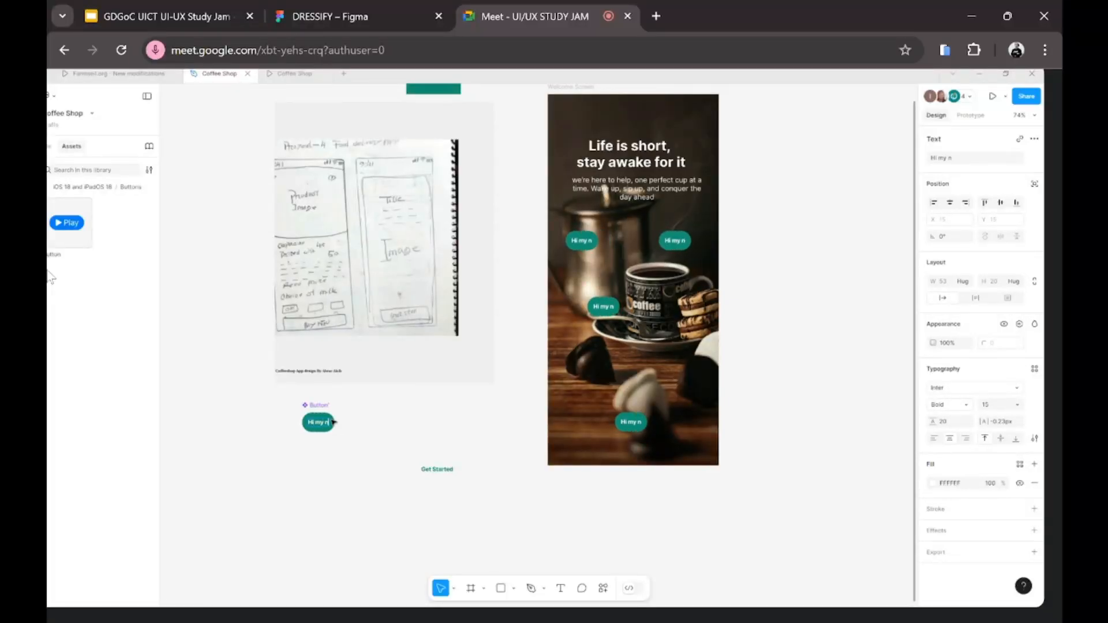
pyautogui.write('am is')
pyautogui.press('BackSpace')
pyautogui.press('BackSpace')
pyautogui.press('BackSpace')
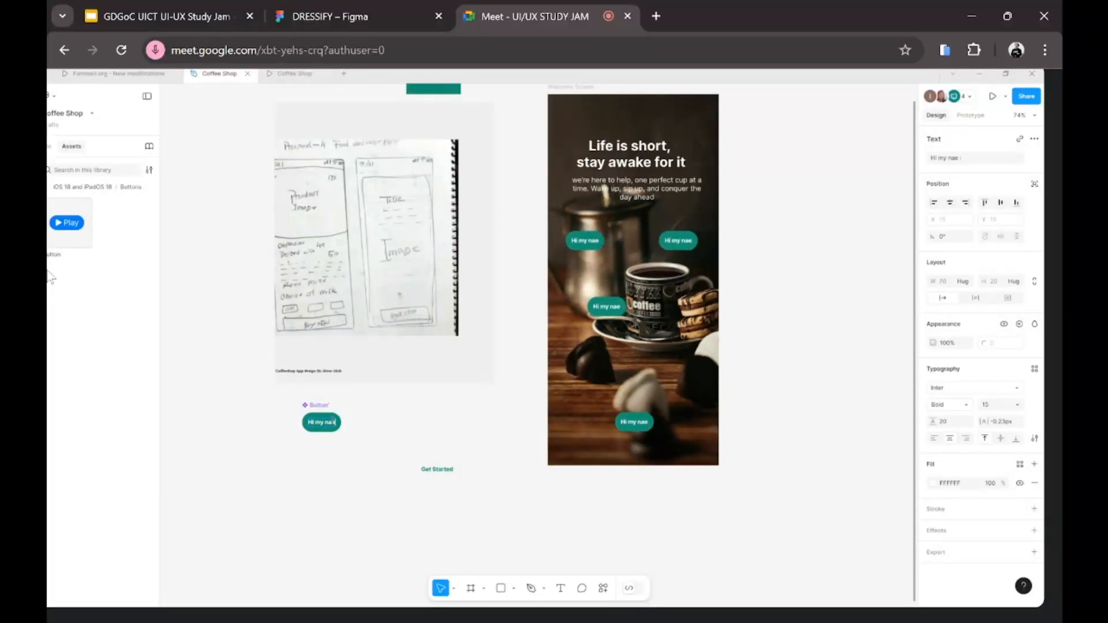
pyautogui.press('BackSpace')
pyautogui.write('me i')
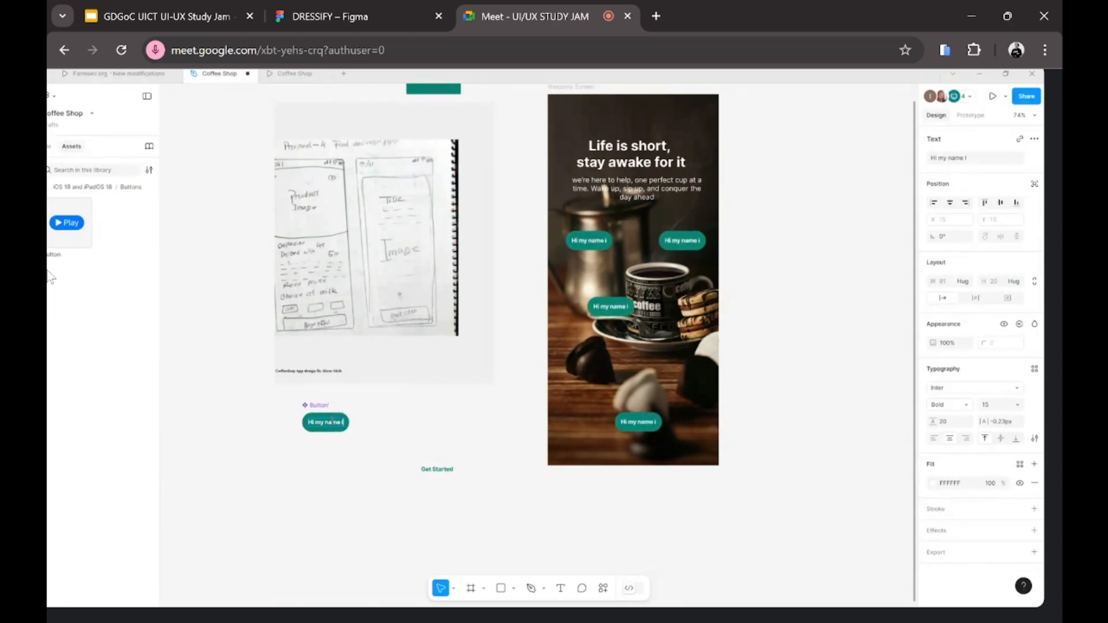
pyautogui.write('s Danny')
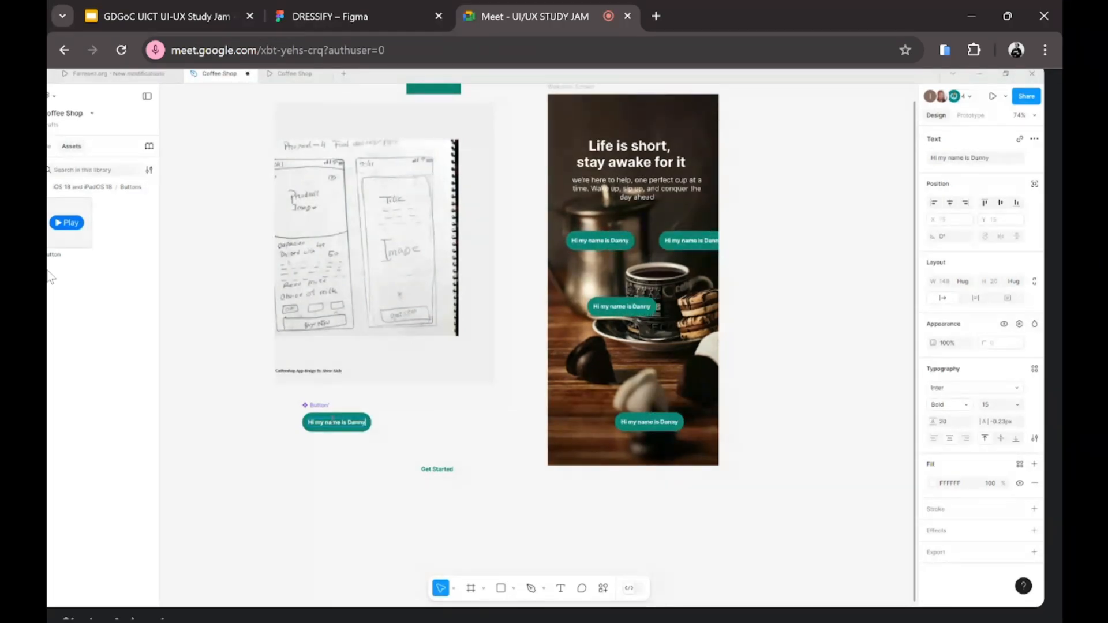
pyautogui.click(306, 421)
# Step: Select the right-hand button instance on the welcome screen
pyautogui.scroll(1, 204, 432)
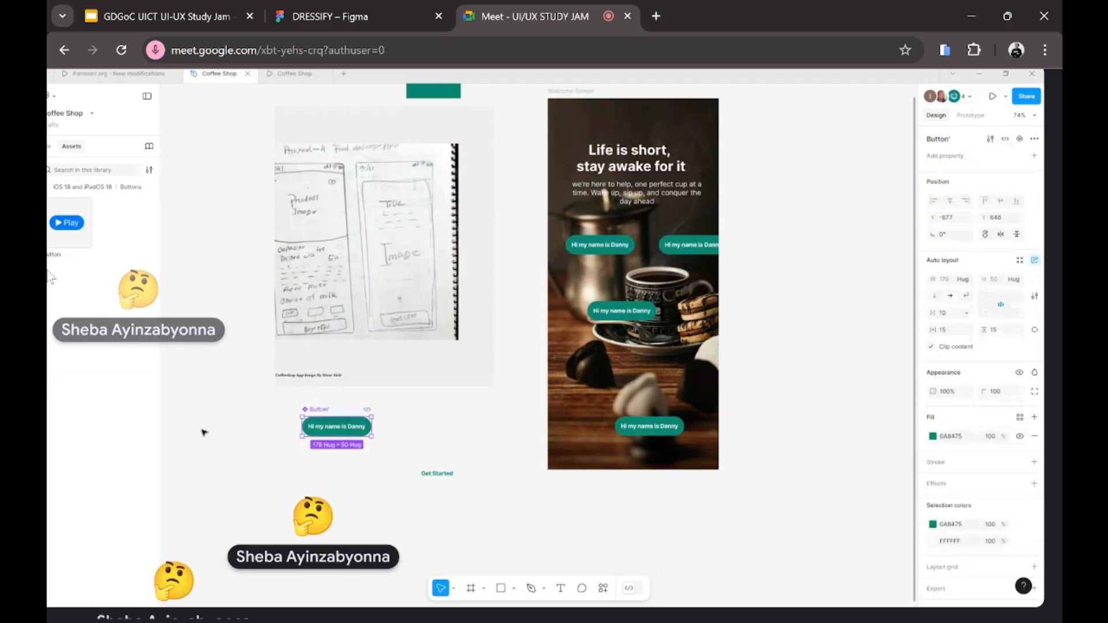
pyautogui.click(204, 432)
pyautogui.click(660, 249)
# Step: Move the right-hand button up and to the left on the welcome screen
pyautogui.moveTo(660, 249); pyautogui.dragTo(624, 235)
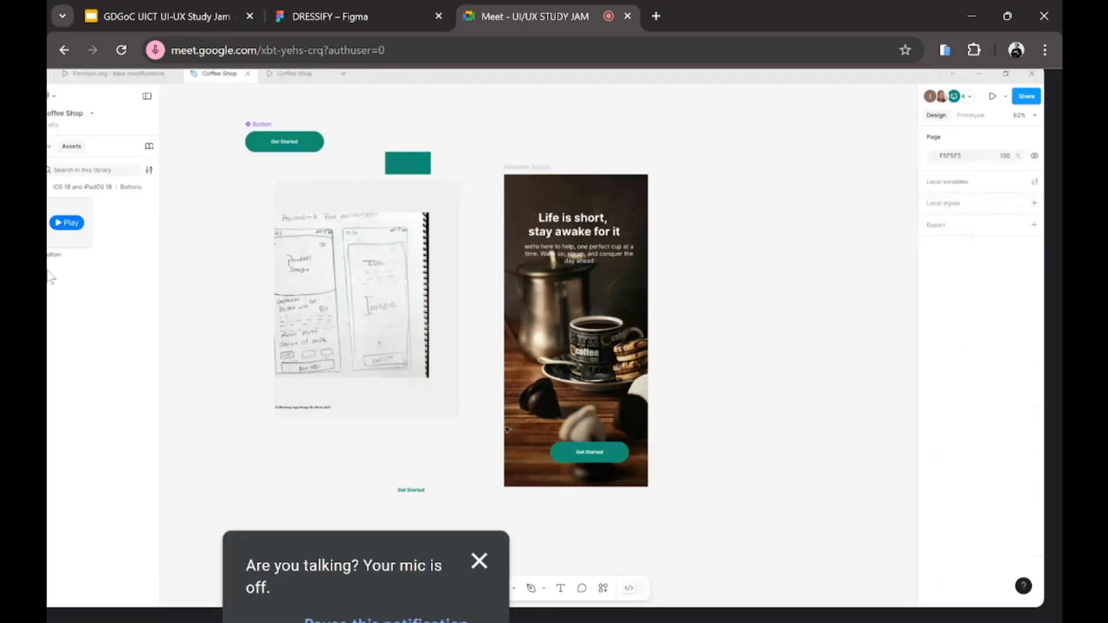
# Step: Select the Get Started button on the welcome screen
pyautogui.click(589, 452)
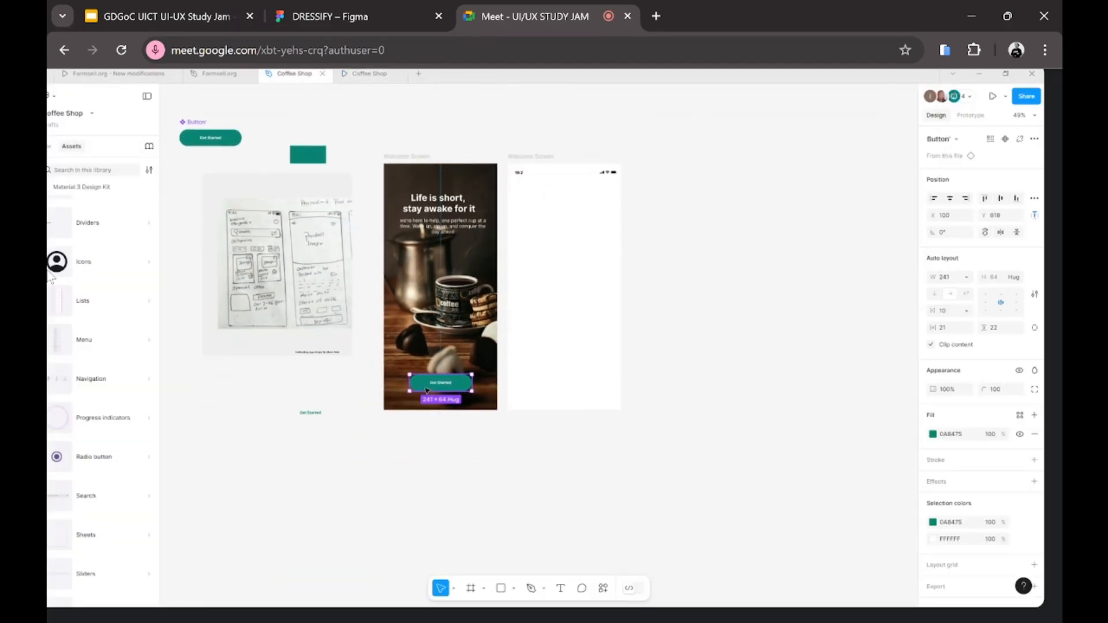
# Step: Link Get Started to the second Welcome Screen using On tap, Navigate to, and Move in animation
pyautogui.click(970, 116)
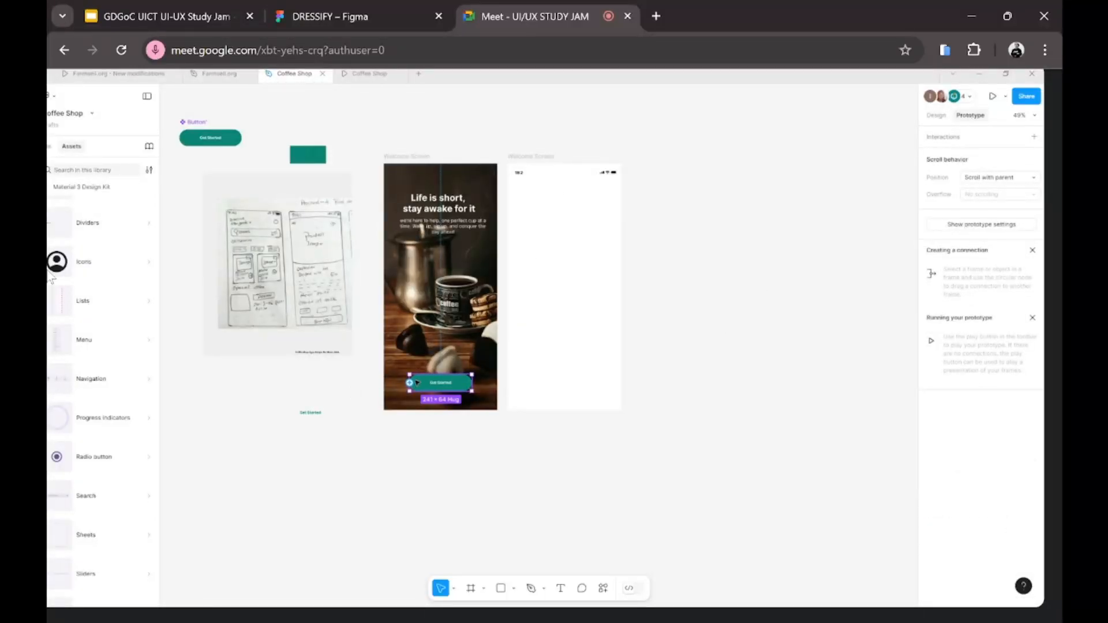
pyautogui.moveTo(411, 386); pyautogui.dragTo(549, 352)
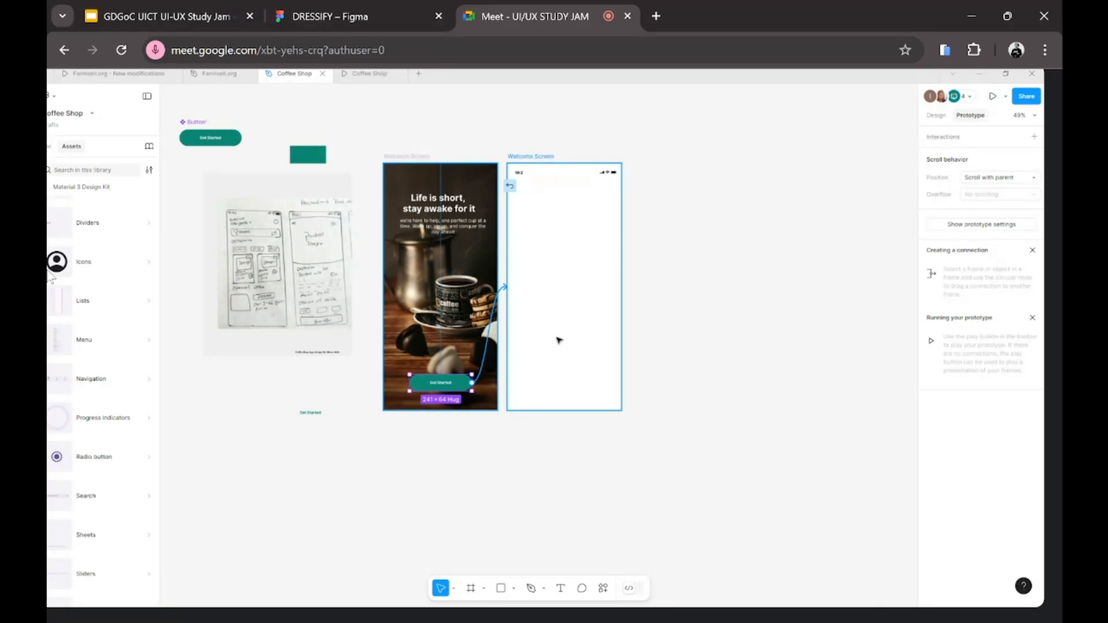
pyautogui.moveTo(558, 340); pyautogui.dragTo(559, 342)
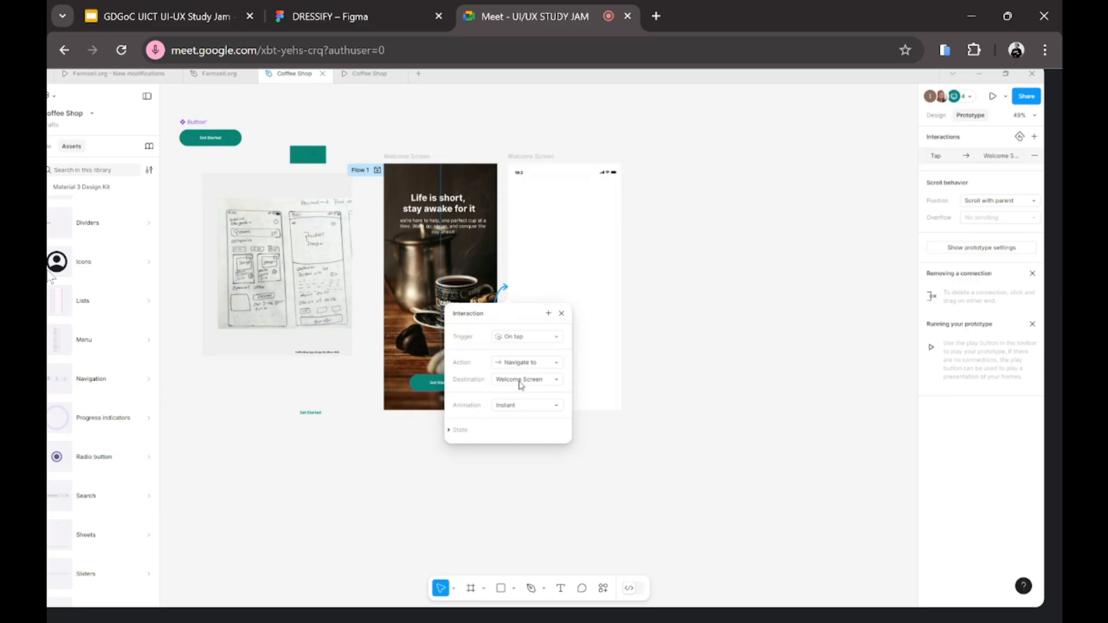
pyautogui.click(521, 340)
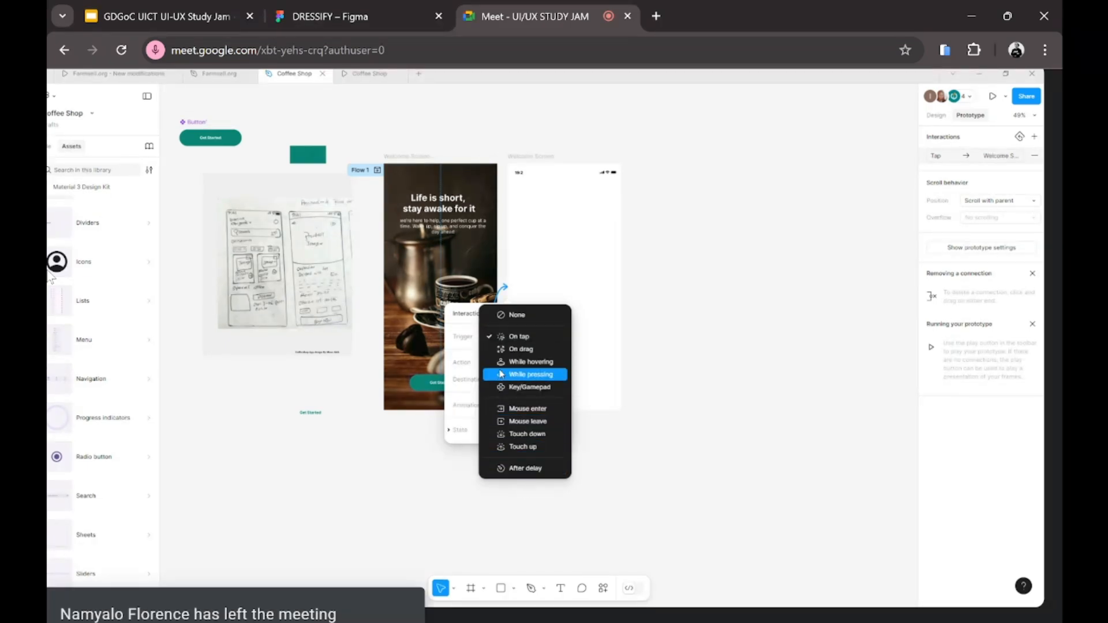
pyautogui.click(521, 338)
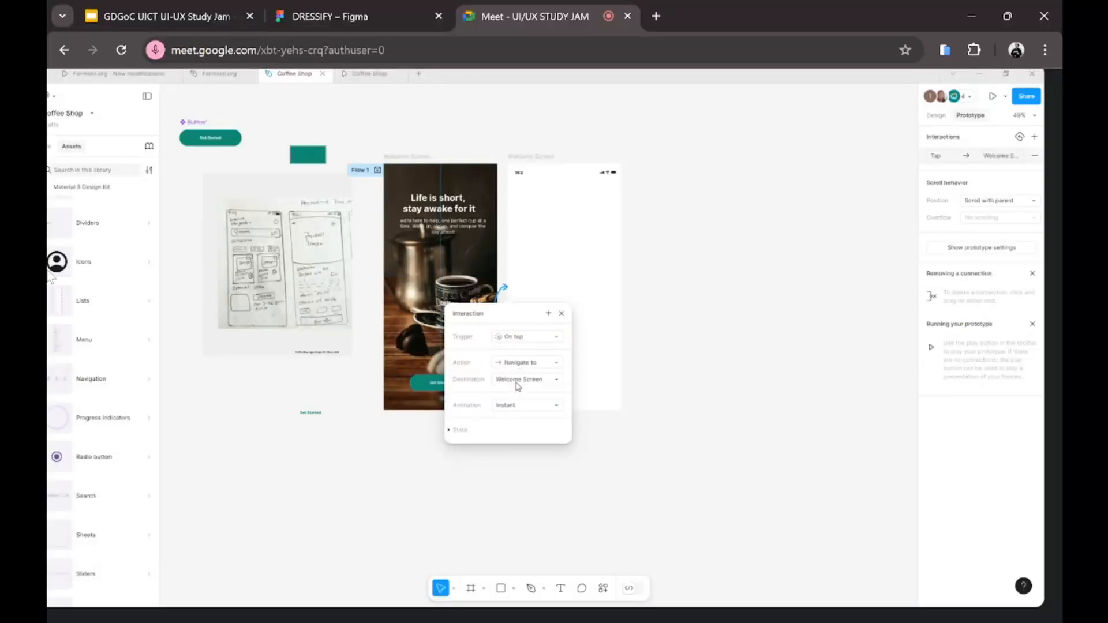
pyautogui.click(522, 365)
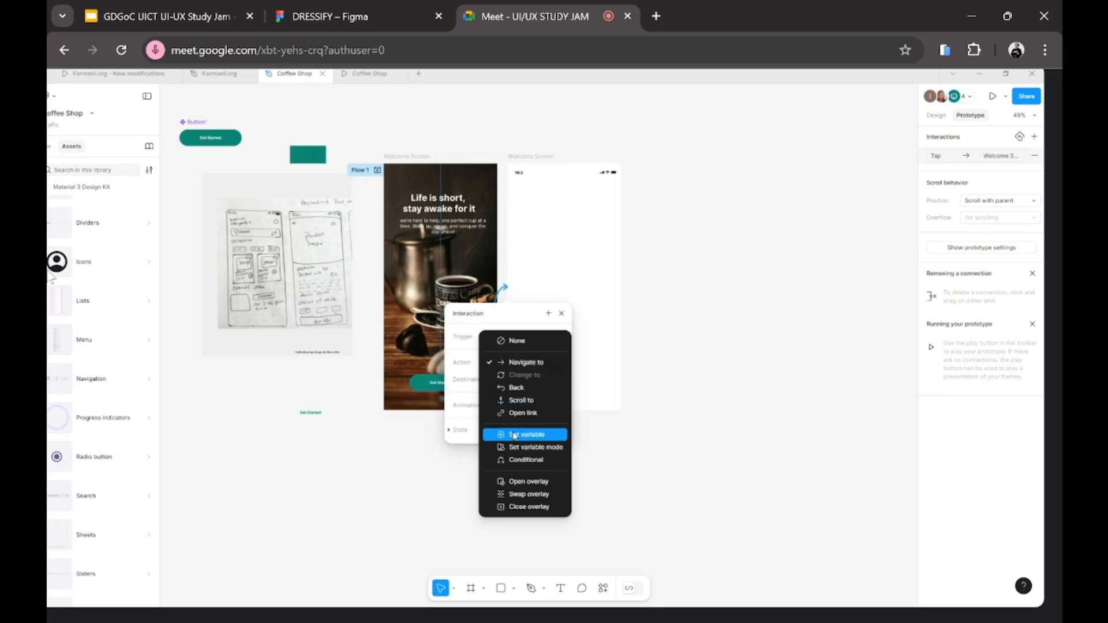
pyautogui.click(518, 363)
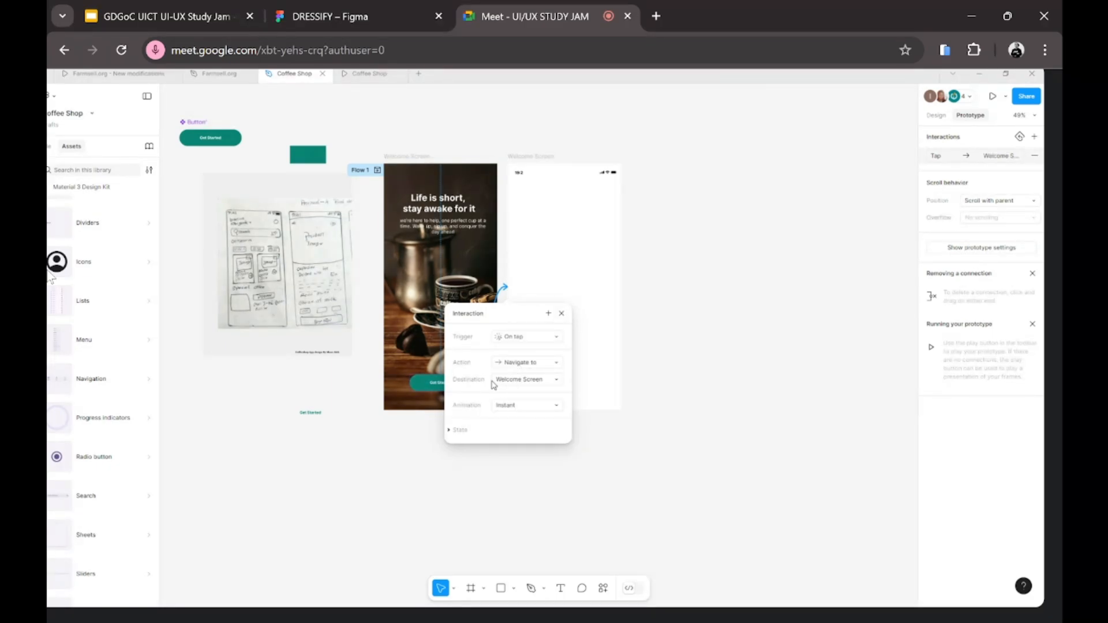
pyautogui.click(520, 406)
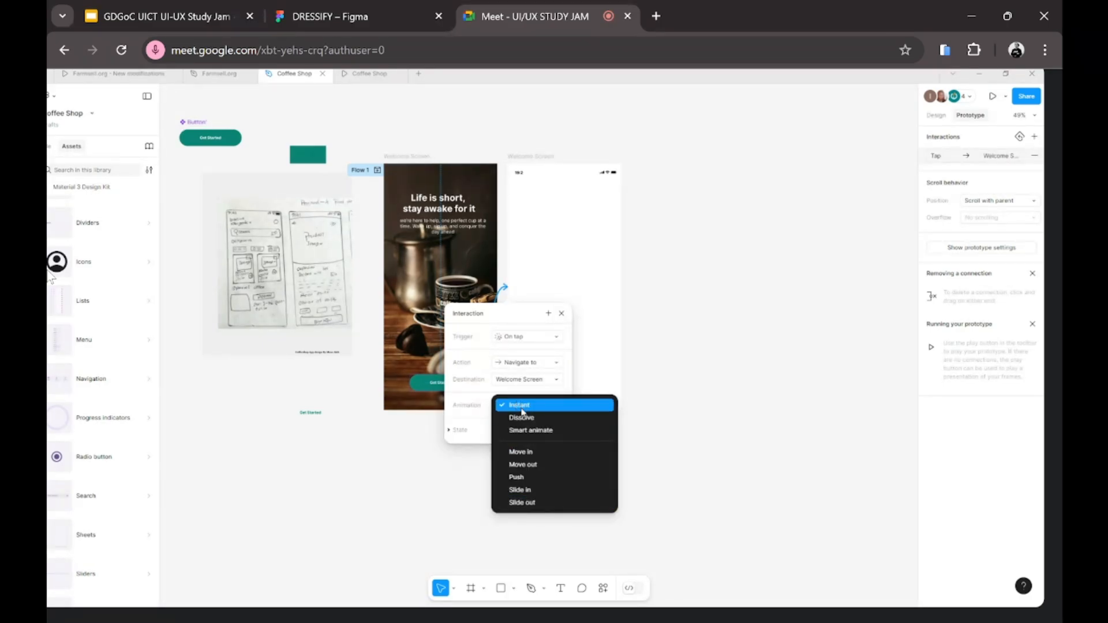
pyautogui.click(520, 452)
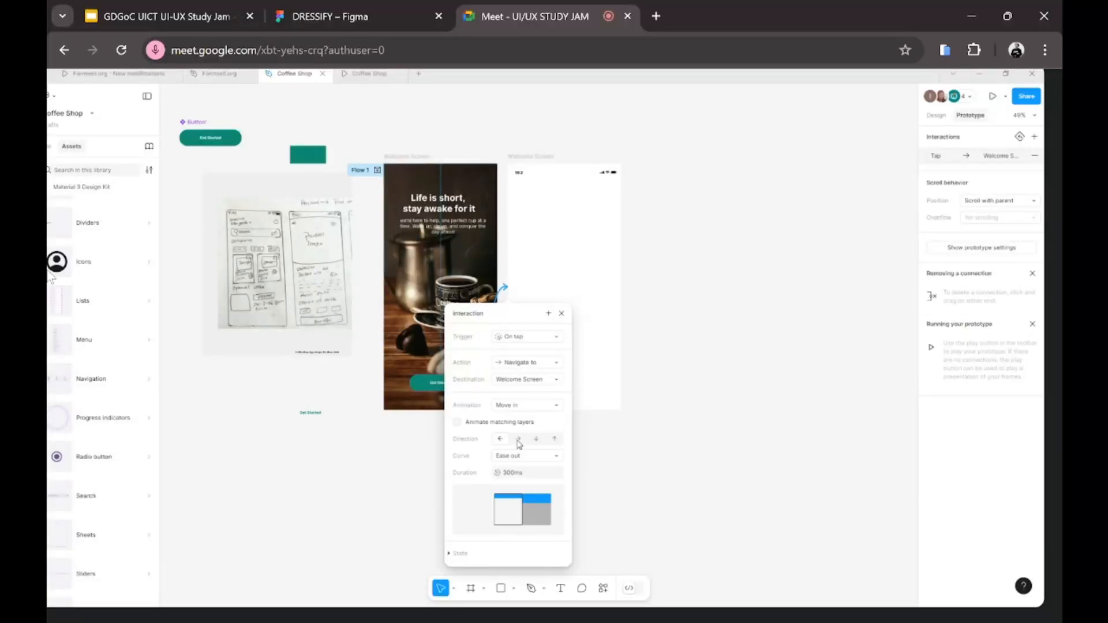
pyautogui.click(534, 263)
pyautogui.click(362, 73)
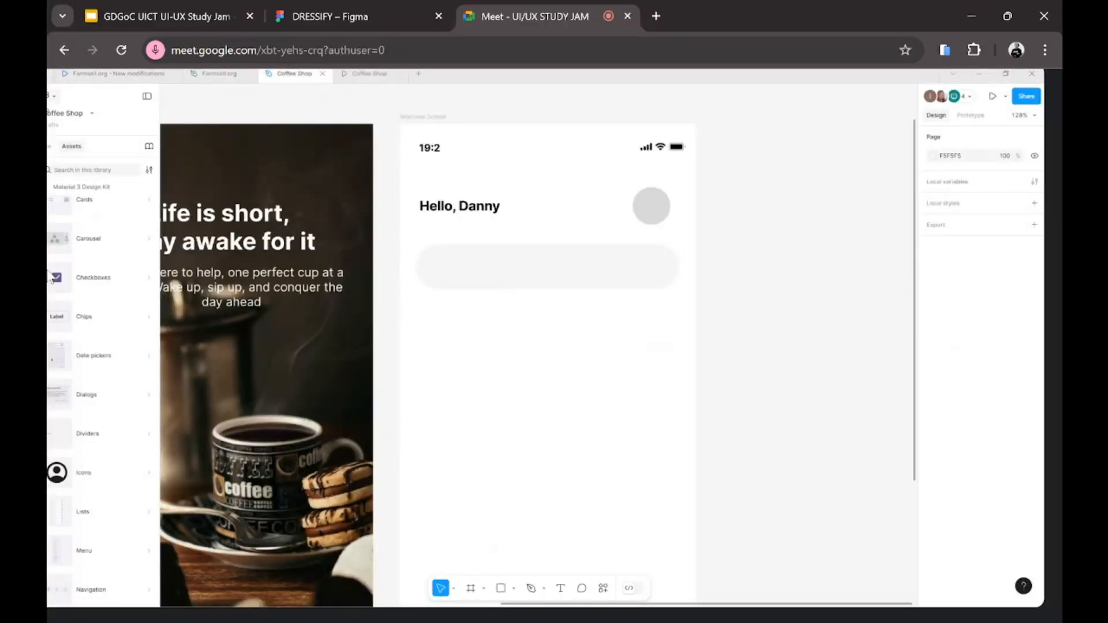
# Step: Open Figma's main menu to reach the recent plugins list
pyautogui.click(50, 99)
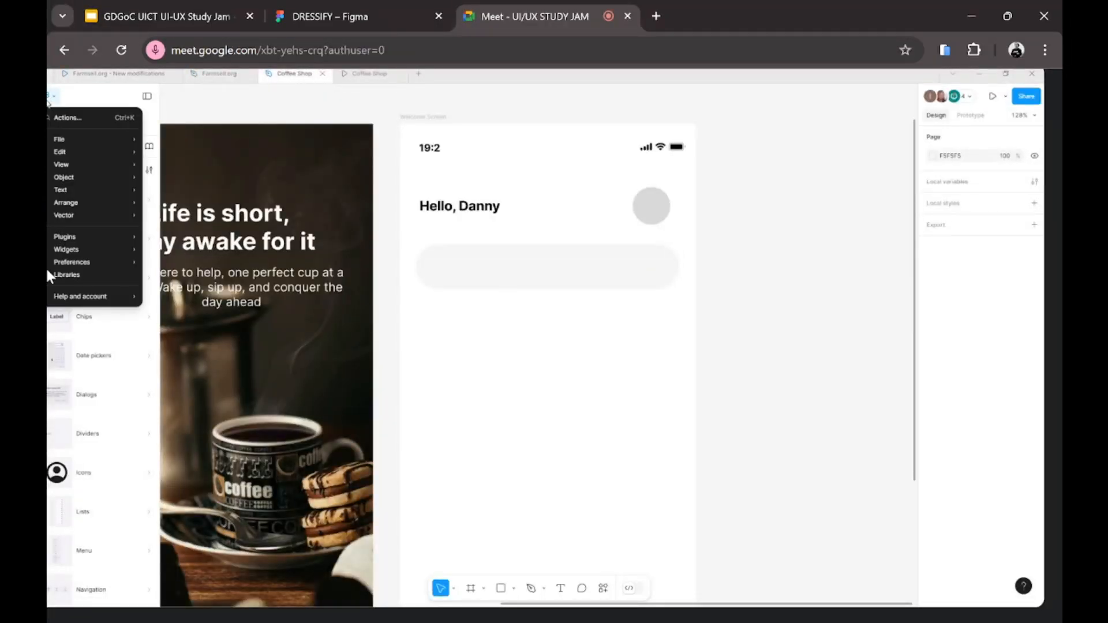
pyautogui.moveTo(64, 239)
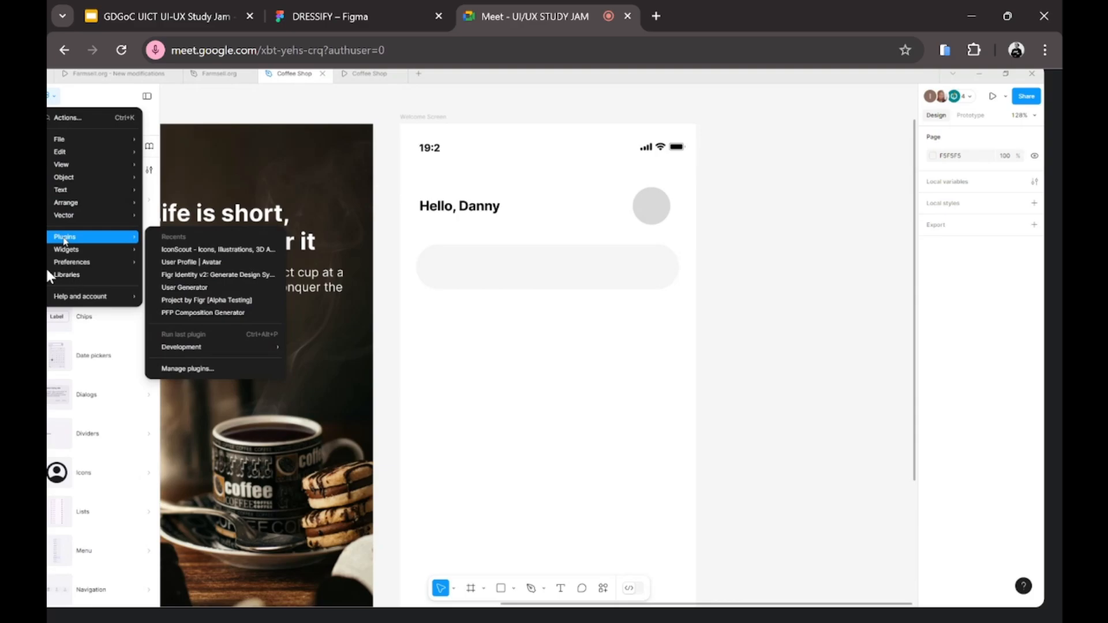
# Step: Launch the IconScout plugin and select the home screen's search bar
pyautogui.click(194, 252)
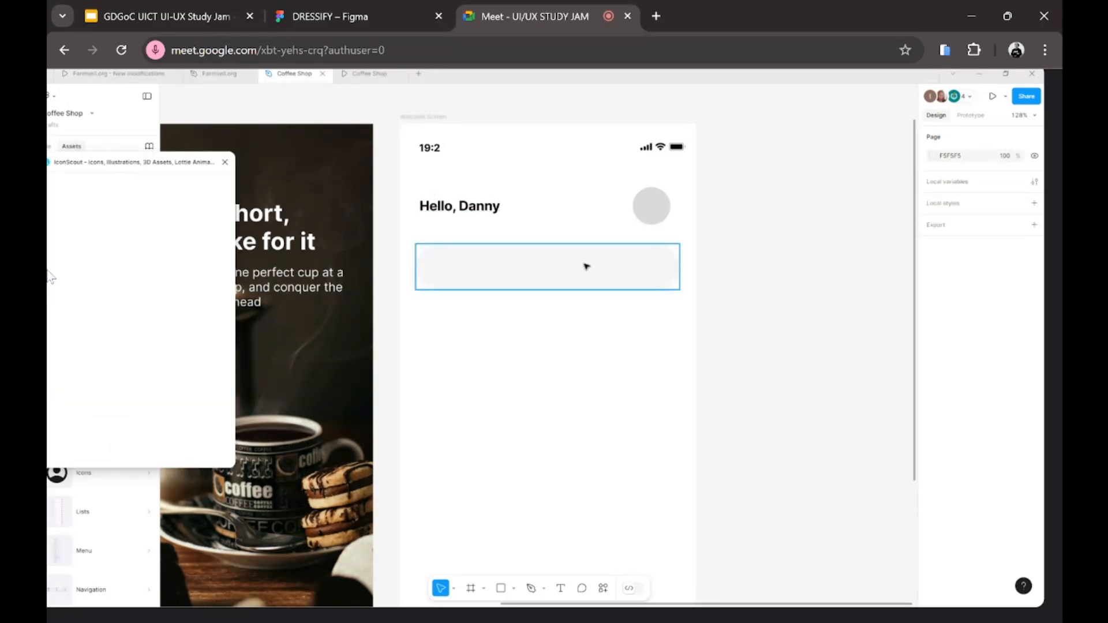
pyautogui.click(543, 262)
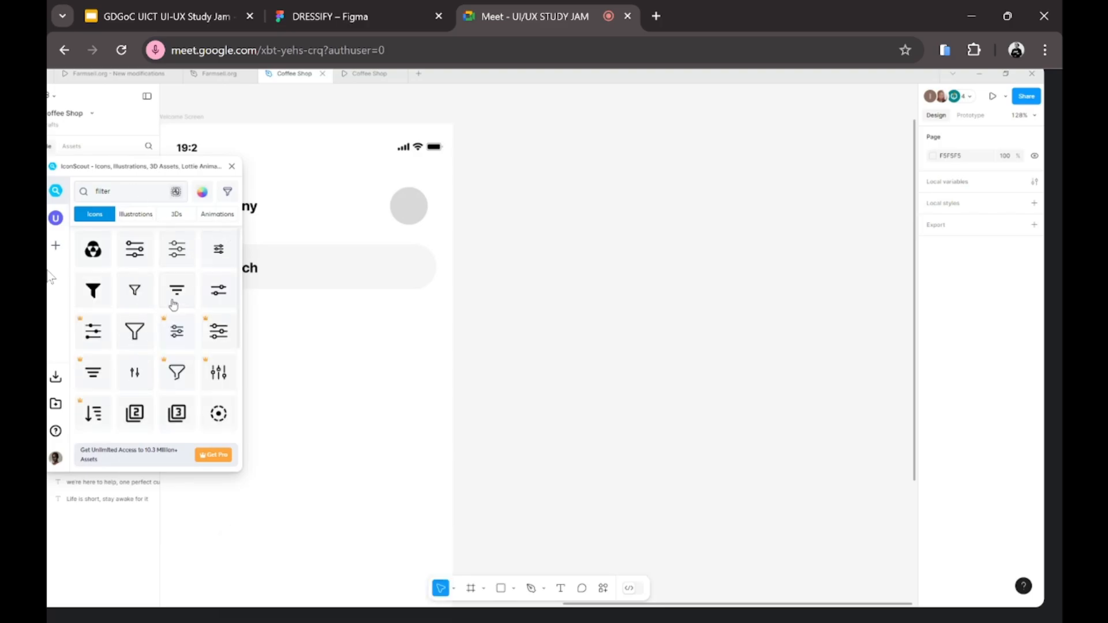
# Step: Insert the sliders filter icon as SVG at the search bar's right end
pyautogui.click(218, 285)
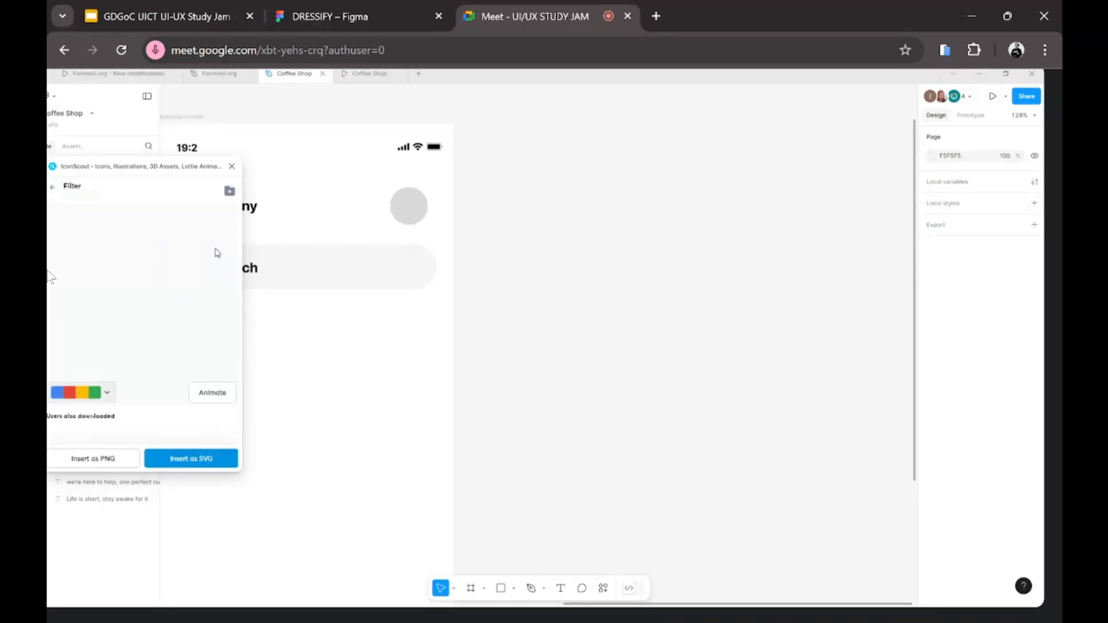
pyautogui.click(153, 461)
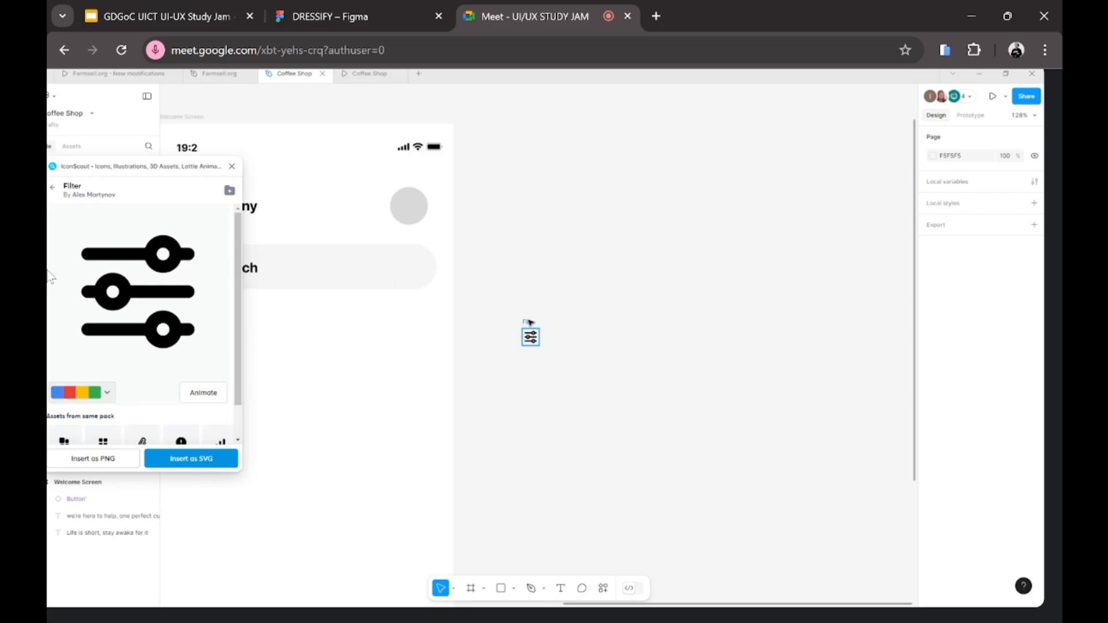
pyautogui.moveTo(528, 323); pyautogui.dragTo(406, 254)
pyautogui.click(315, 395)
# Step: Move the IconScout window aside to review the placed filter icon
pyautogui.scroll(-5, 329, 398)
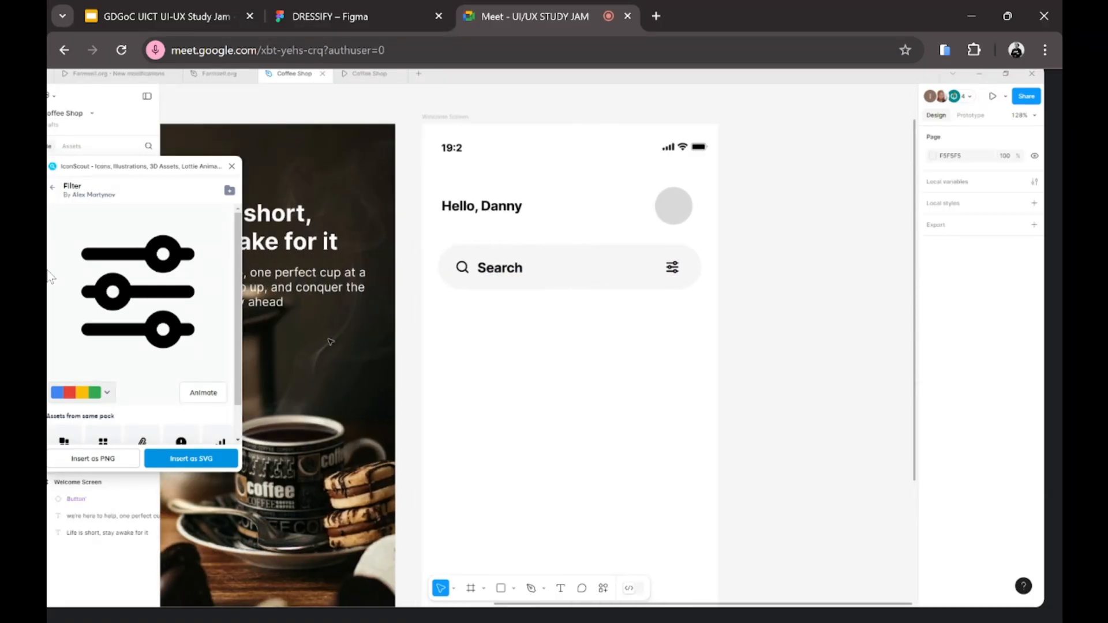
pyautogui.scroll(-2, 346, 340)
pyautogui.moveTo(131, 168); pyautogui.dragTo(779, 214)
pyautogui.hscroll(-5, 281, 312)
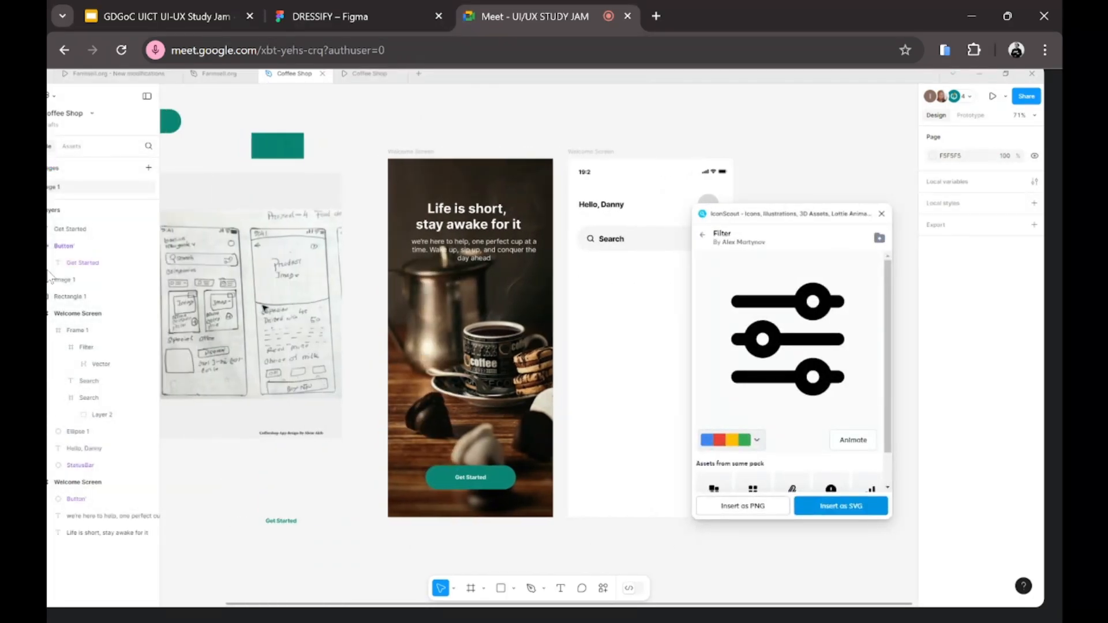
pyautogui.hscroll(2, 231, 294)
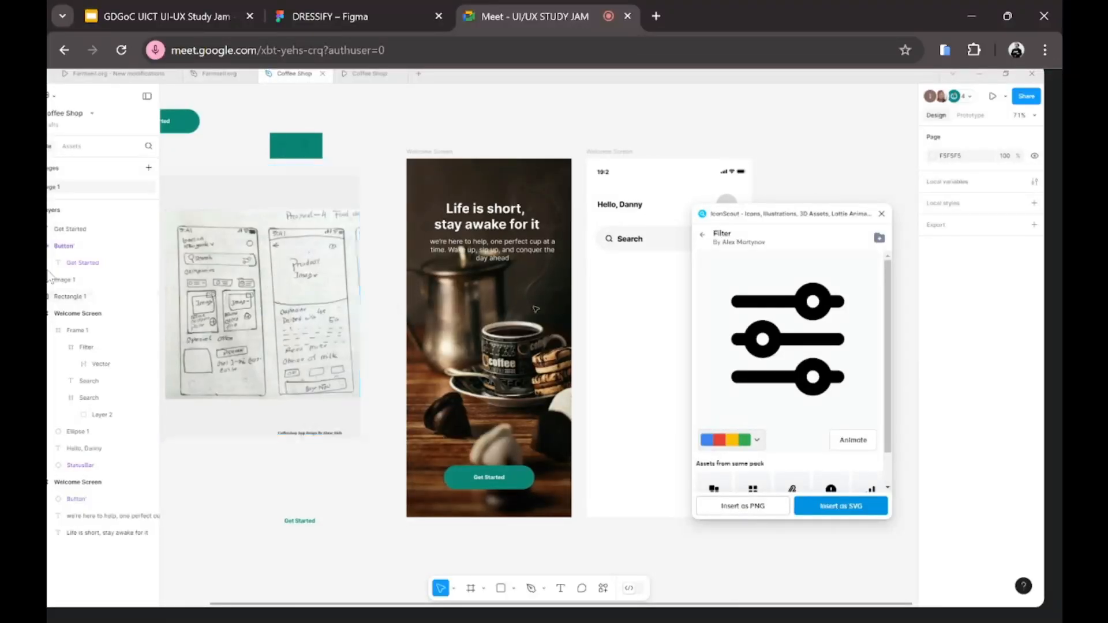
pyautogui.hscroll(3, 535, 307)
pyautogui.hscroll(-2, 535, 308)
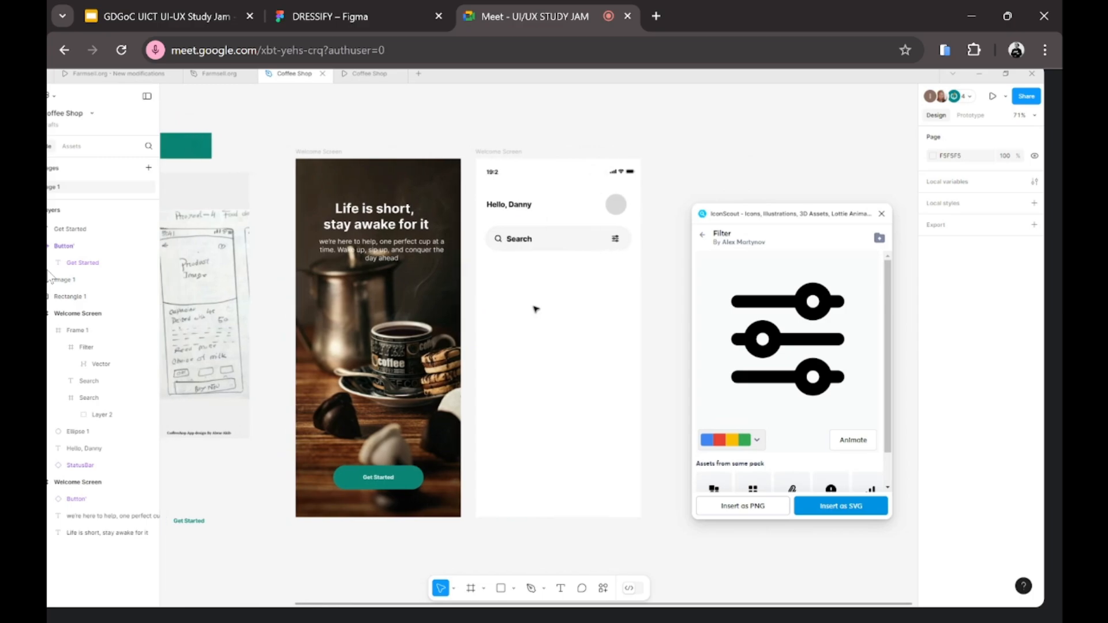
pyautogui.hscroll(3, 537, 288)
pyautogui.hscroll(-3, 453, 271)
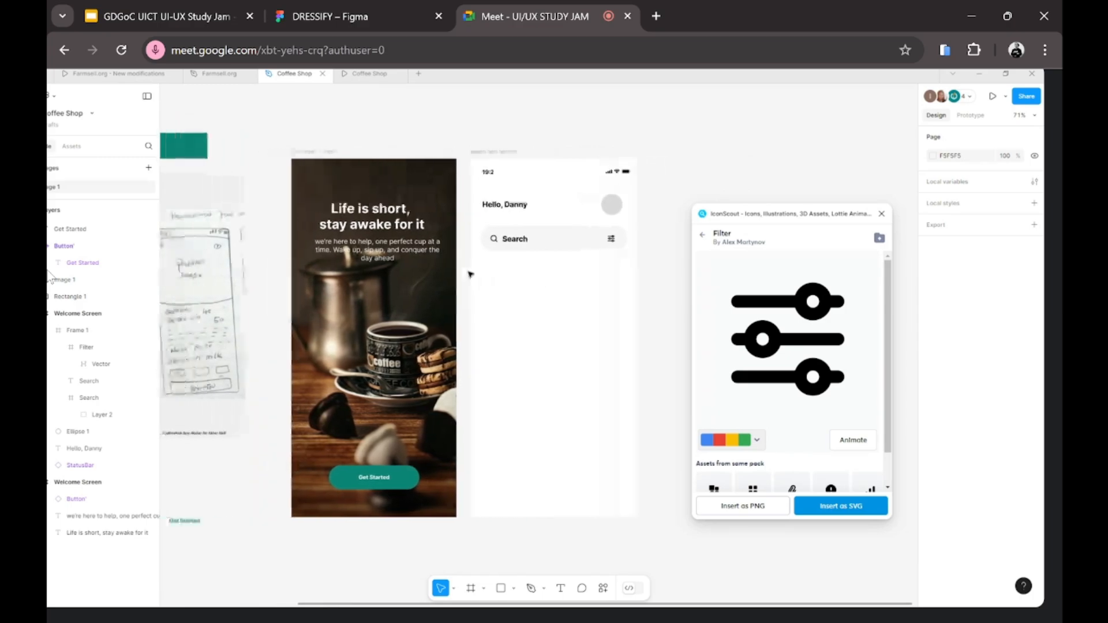
pyautogui.hscroll(-2, 607, 279)
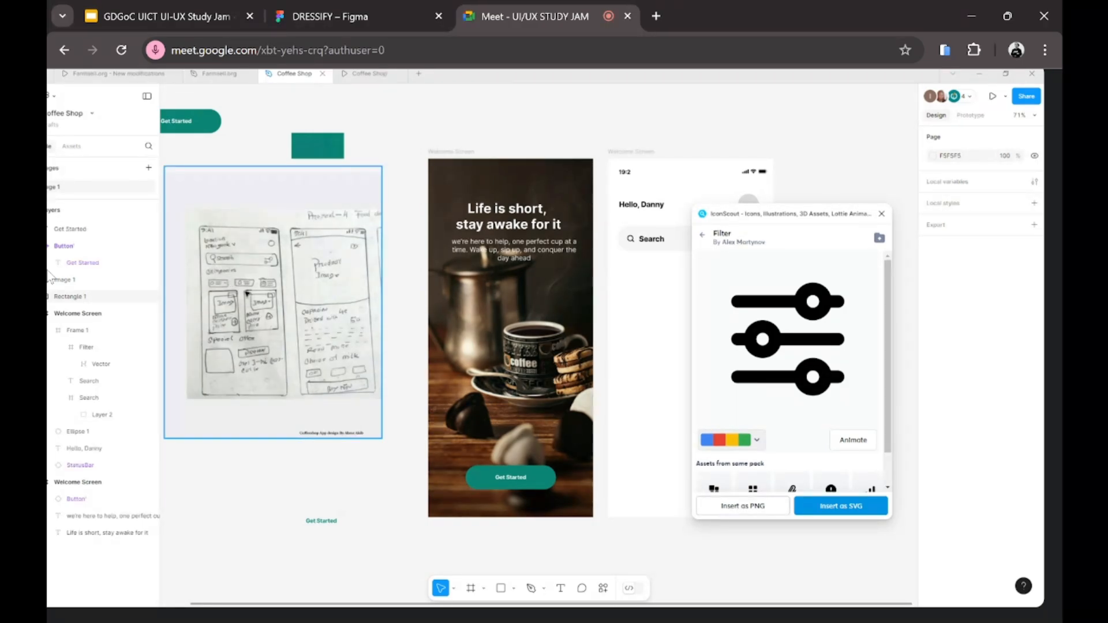
# Step: Set the Category 1 chip frame's fill colour to F5F5F5
pyautogui.hscroll(3, 247, 294)
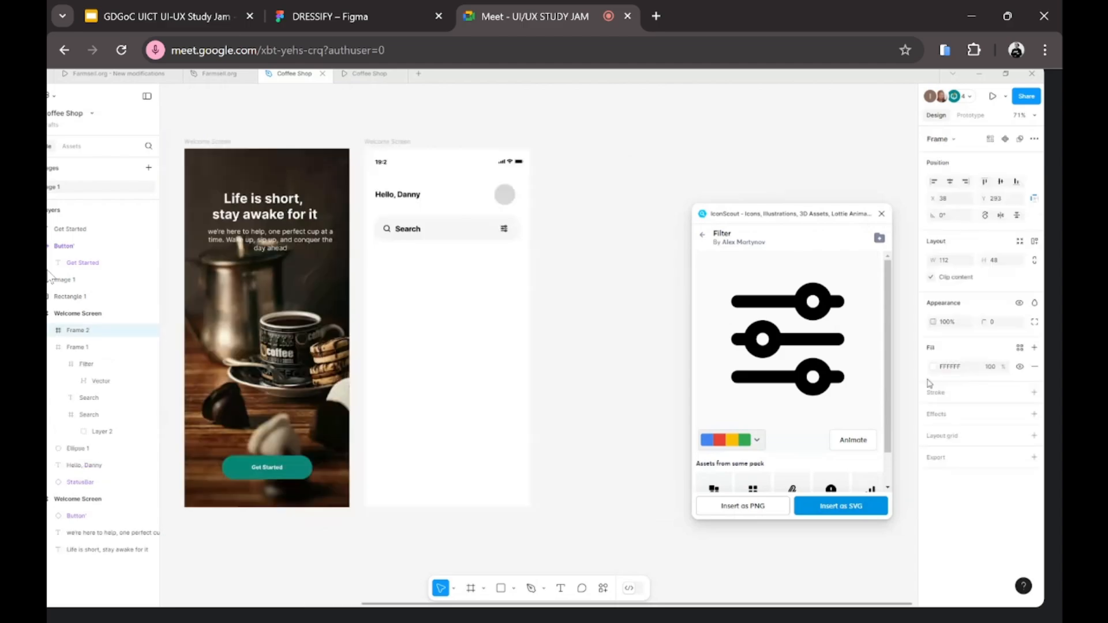
pyautogui.click(933, 367)
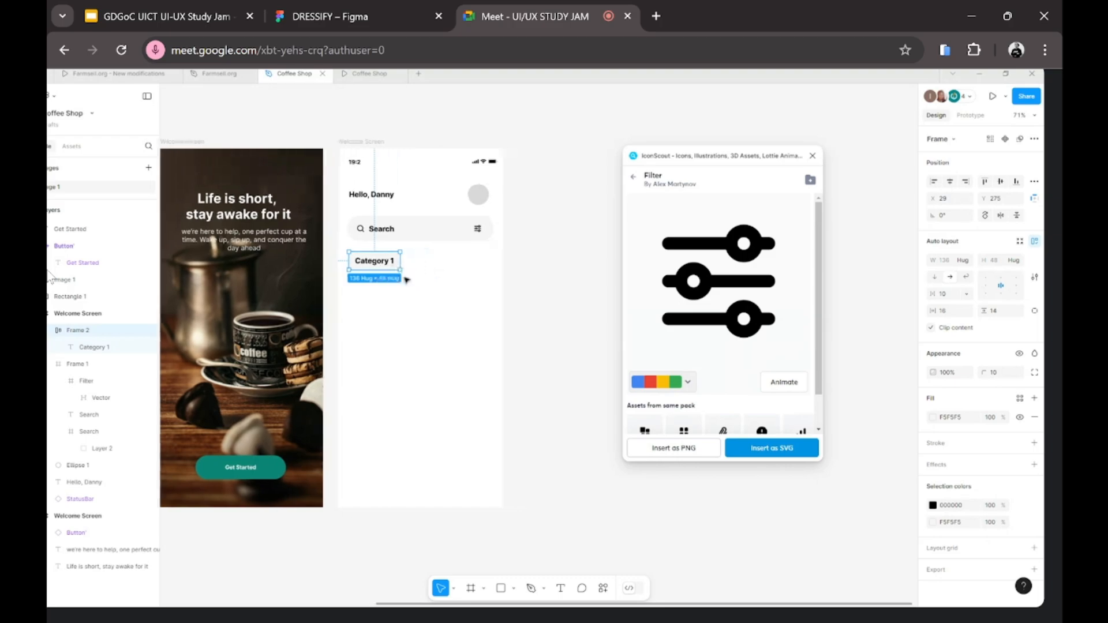
# Step: Set the Category 1 text's font size to 15
pyautogui.doubleClick(366, 262)
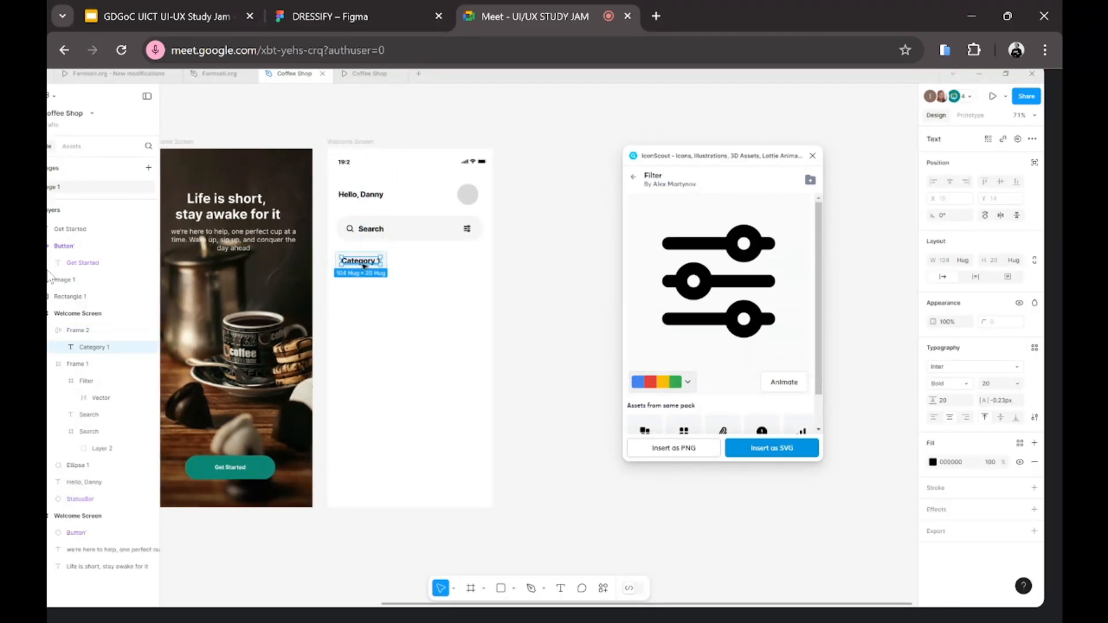
pyautogui.click(996, 390)
pyautogui.write('15')
pyautogui.press('Return')
# Step: Reselect the Category 1 chip to check its new 110 × 48 size
pyautogui.click(582, 312)
pyautogui.scroll(5, 334, 294)
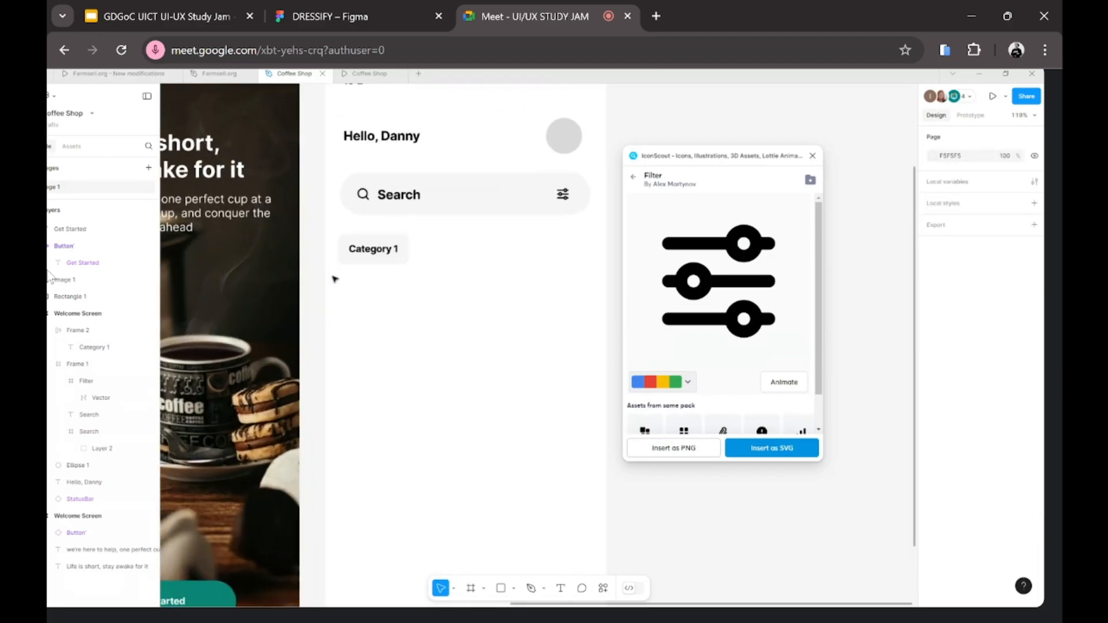
pyautogui.scroll(-3, 334, 280)
pyautogui.click(363, 260)
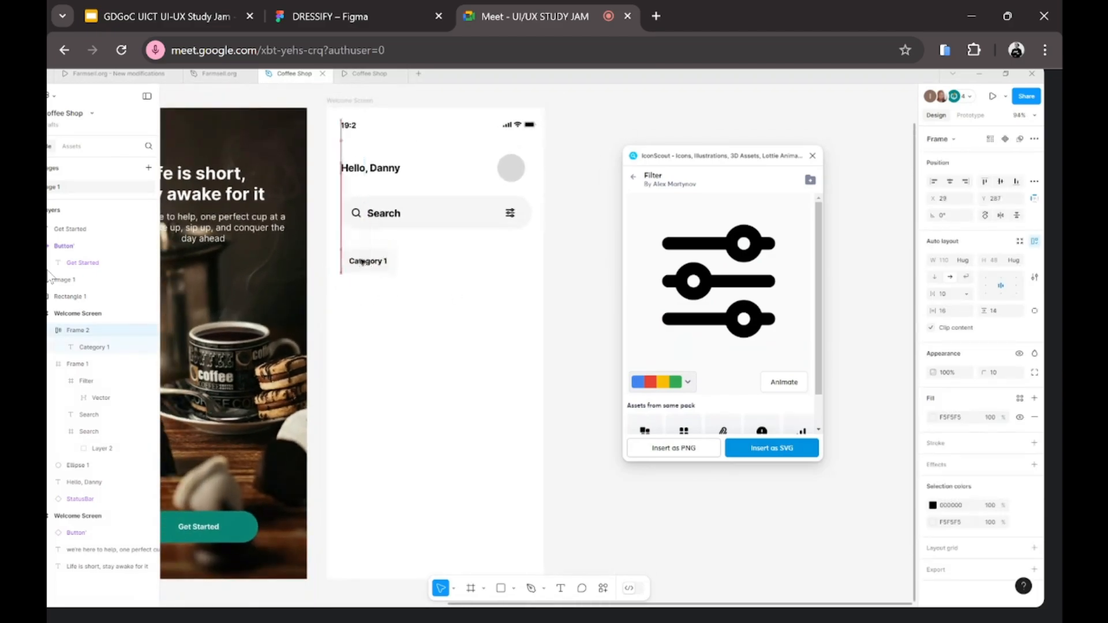
pyautogui.scroll(-4, 363, 261)
pyautogui.click(532, 275)
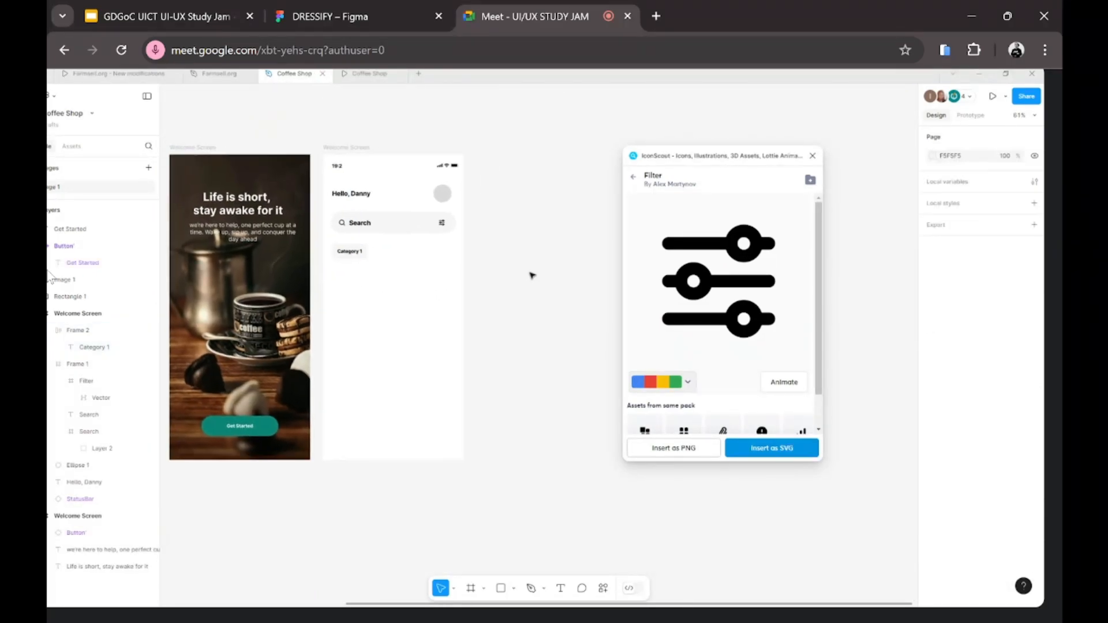
pyautogui.scroll(-3, 532, 275)
pyautogui.hscroll(1, 531, 275)
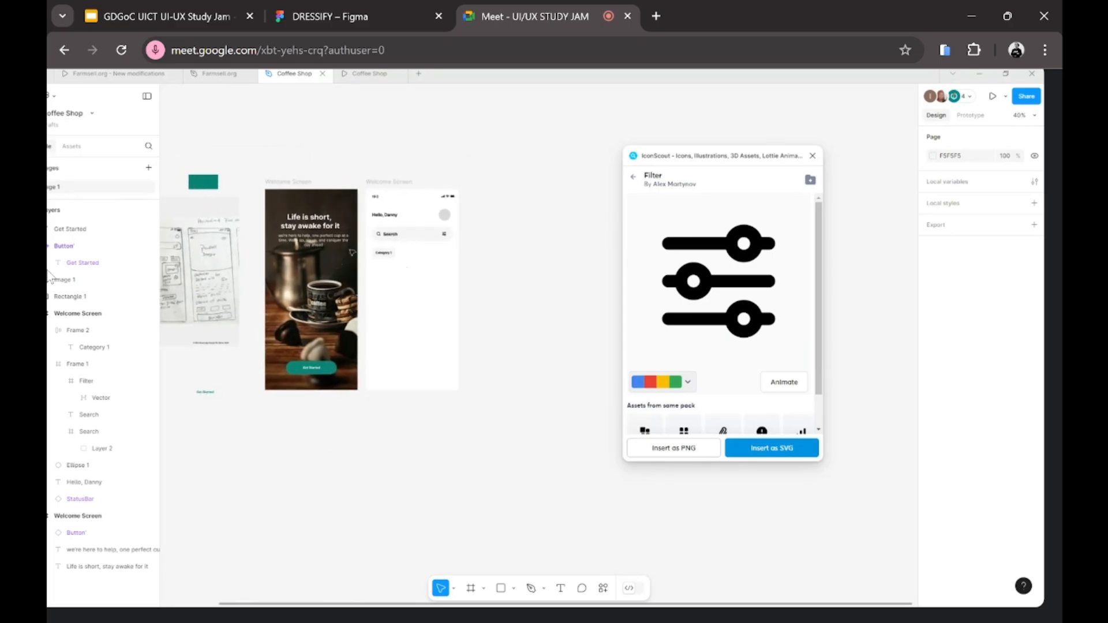
pyautogui.click(376, 251)
pyautogui.click(327, 150)
# Step: Preview the Welcome Screen frame as a phone prototype
pyautogui.click(382, 178)
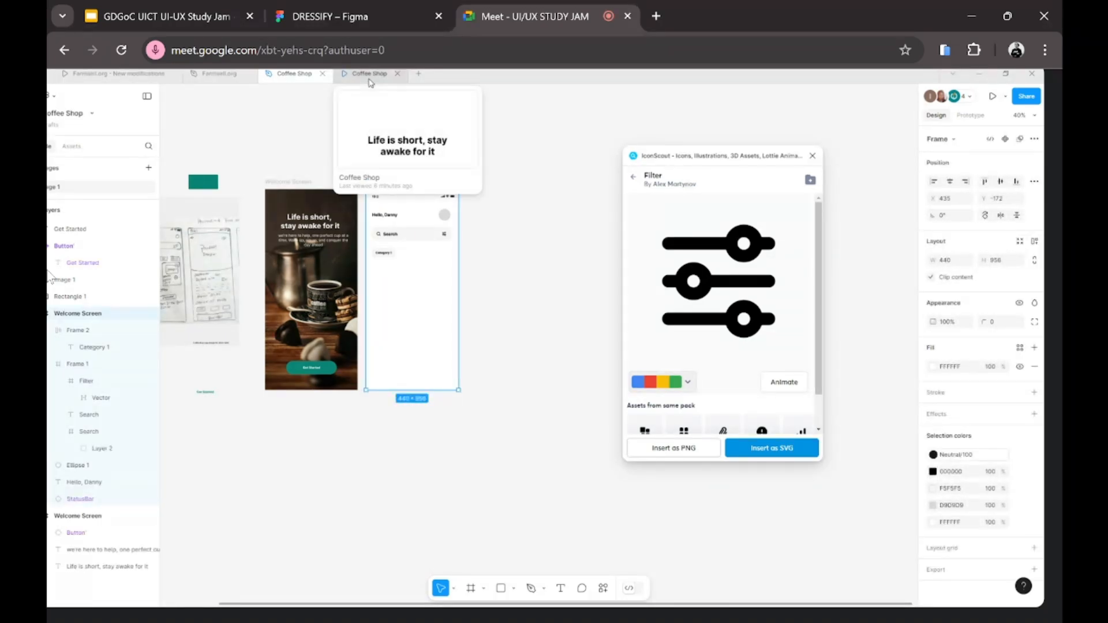
pyautogui.click(370, 77)
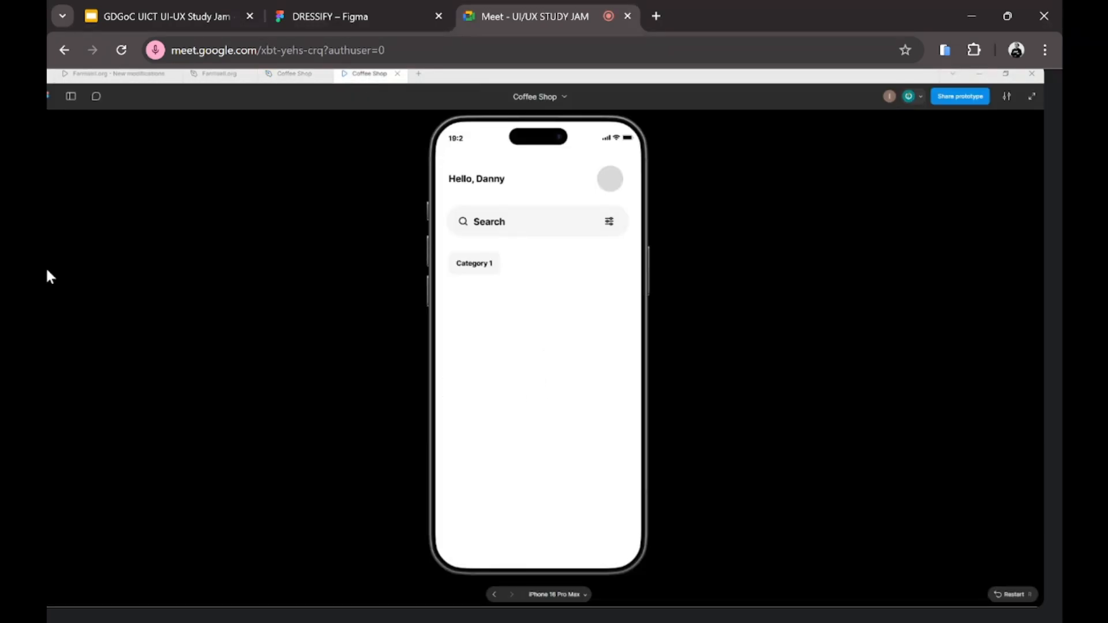
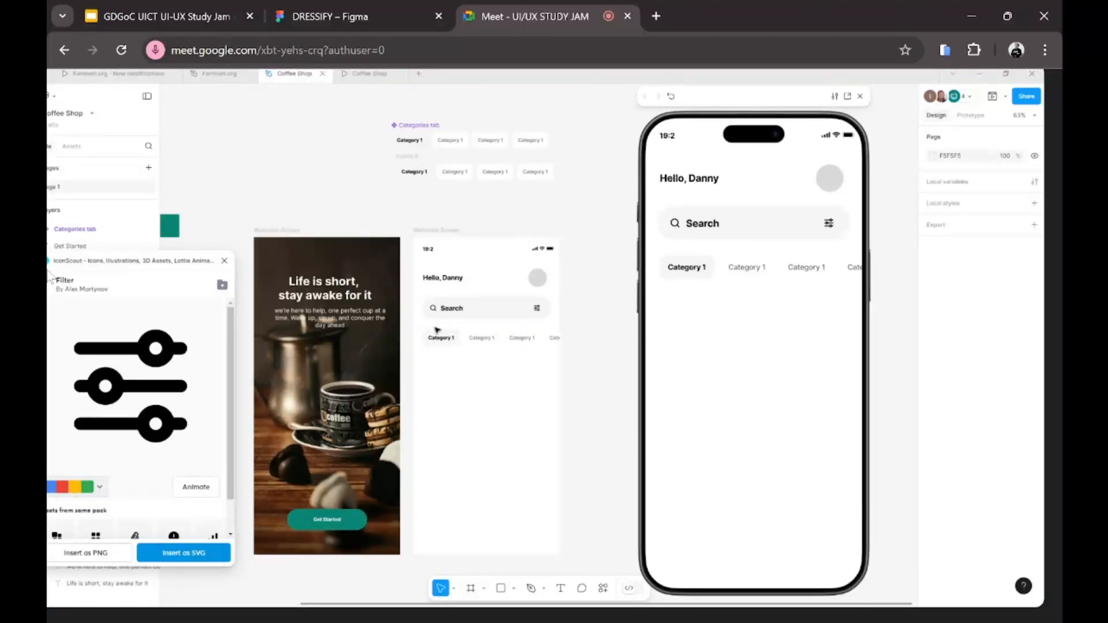
# Step: Drag the category tabs row's right edge in until its width reads 411
pyautogui.hscroll(-1, 437, 330)
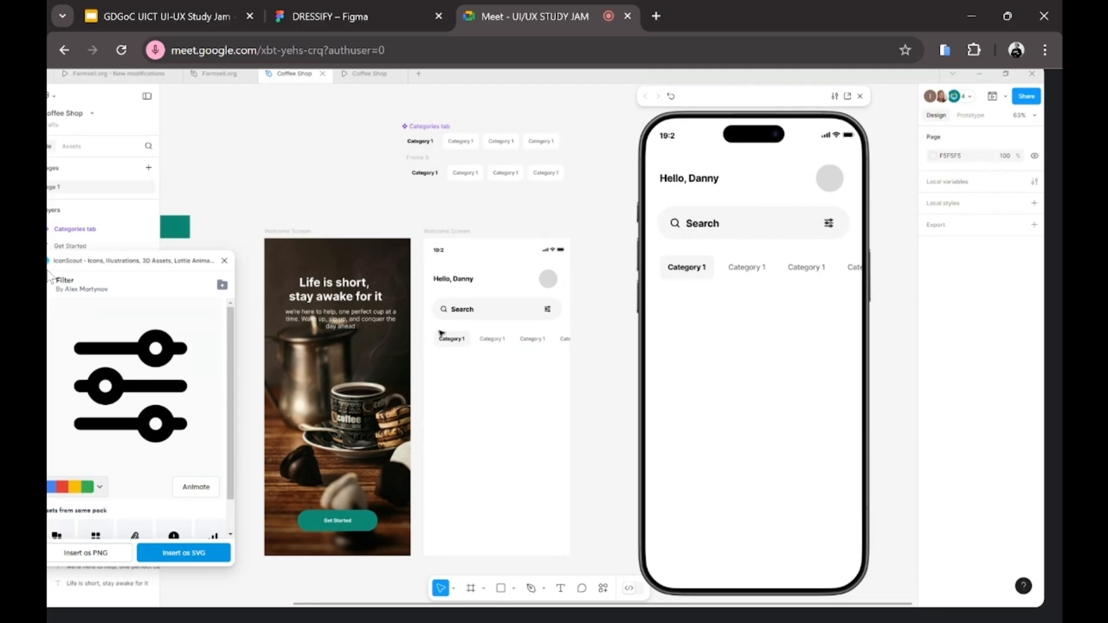
pyautogui.hscroll(-1, 439, 333)
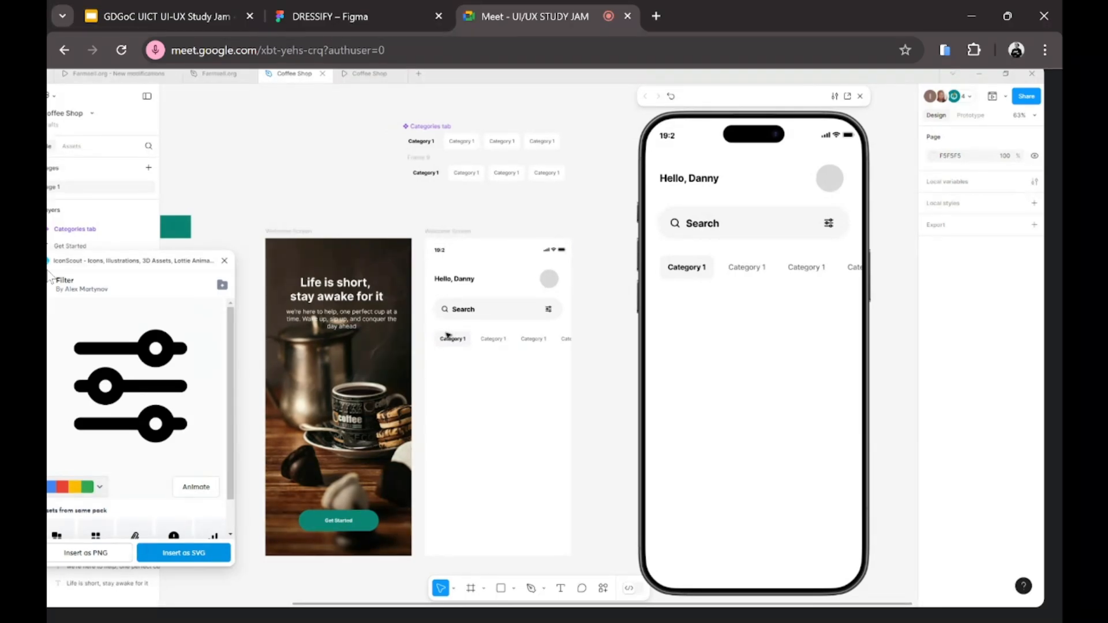
pyautogui.click(448, 337)
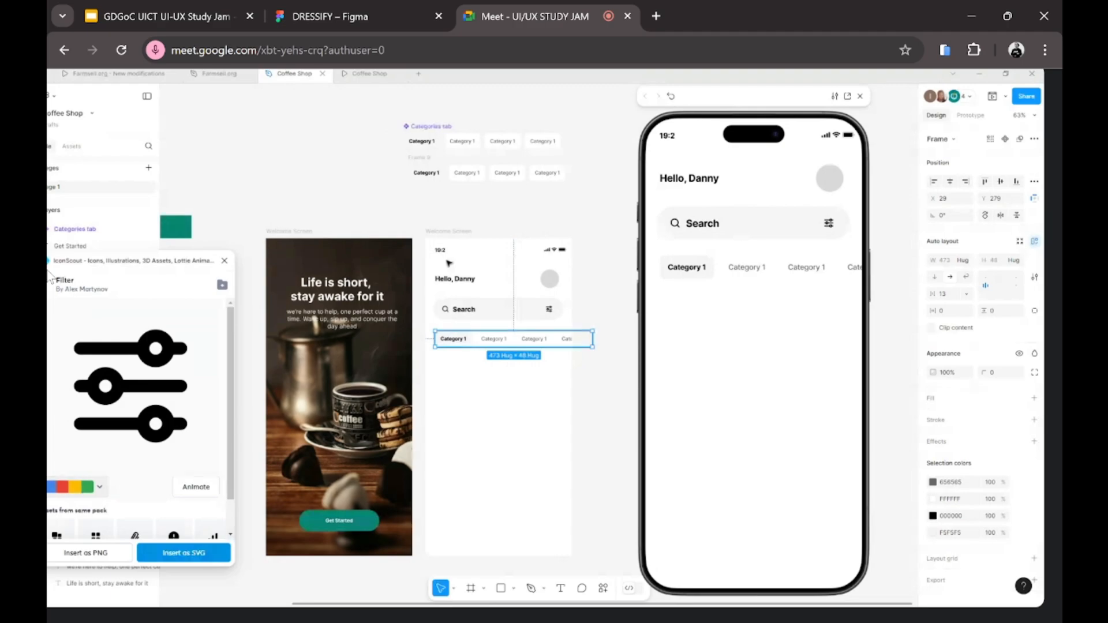
pyautogui.click(502, 142)
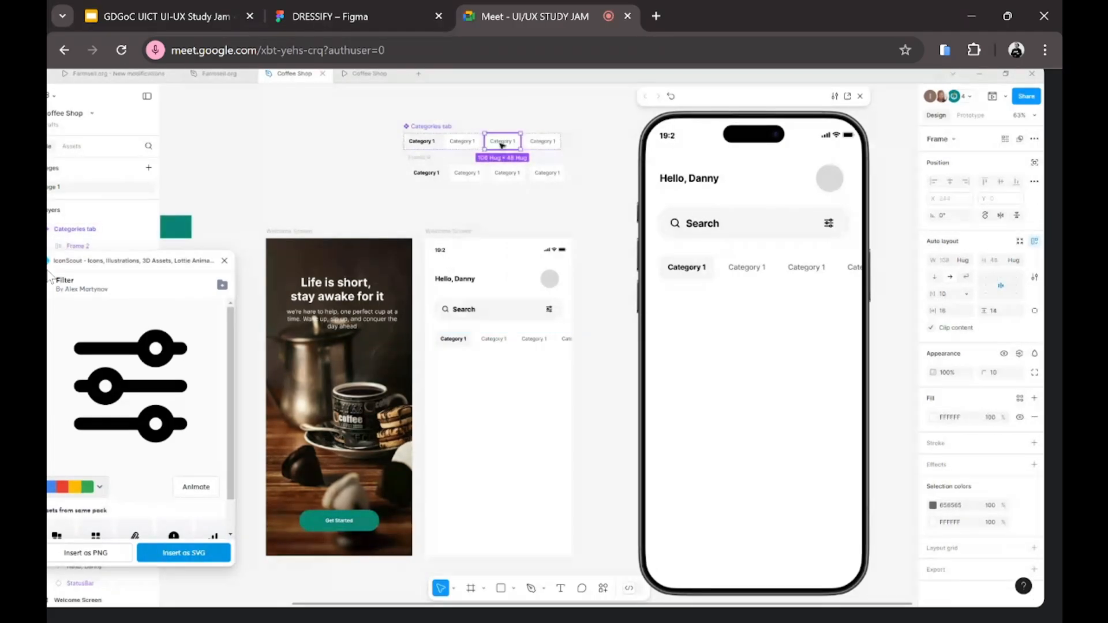
pyautogui.click(494, 339)
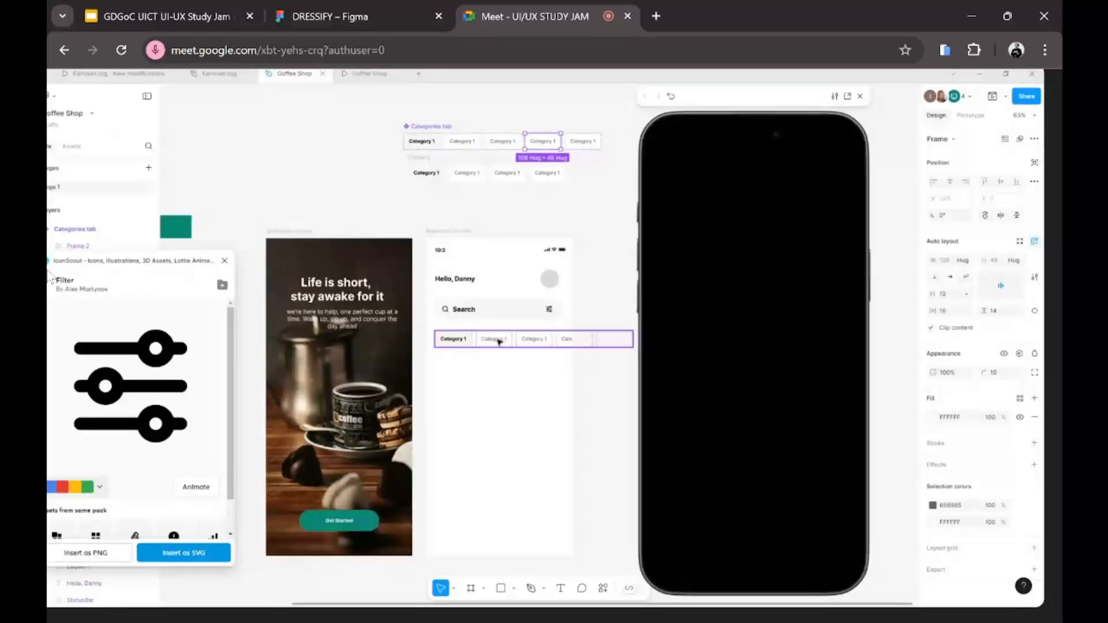
pyautogui.hscroll(2, 455, 380)
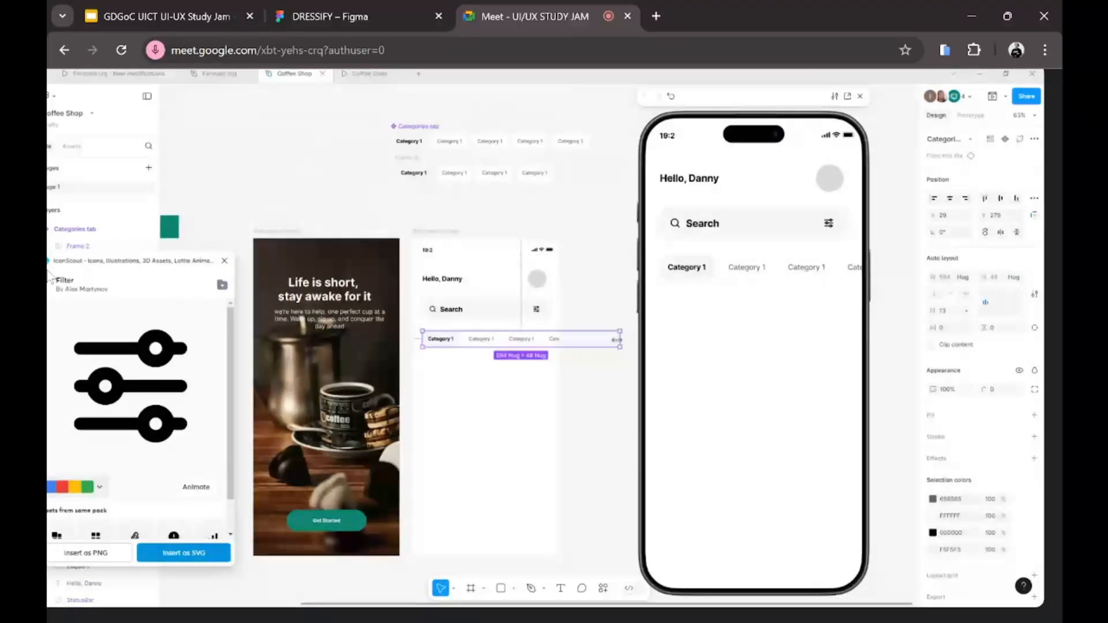
pyautogui.moveTo(620, 339); pyautogui.dragTo(559, 338)
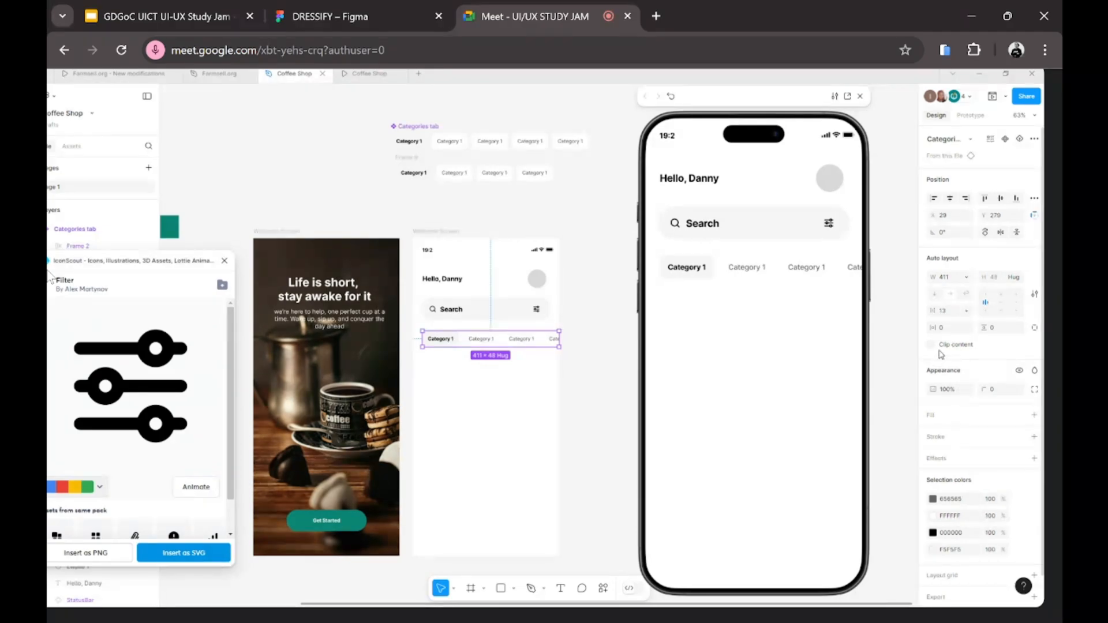
pyautogui.click(492, 384)
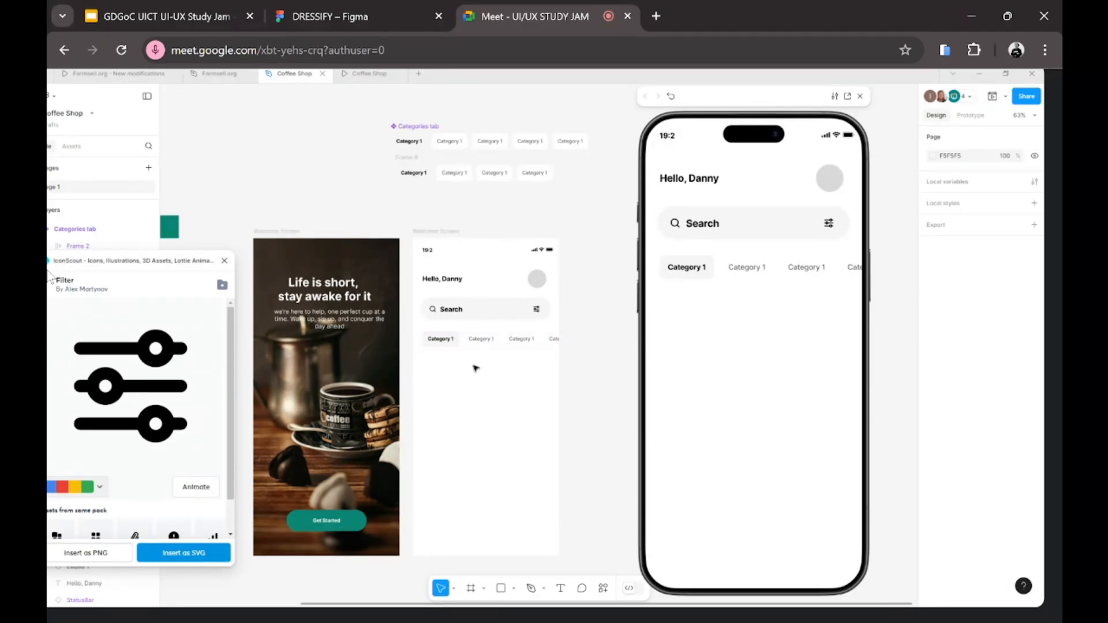
# Step: Check the category row's prototype scroll behaviour settings
pyautogui.click(474, 339)
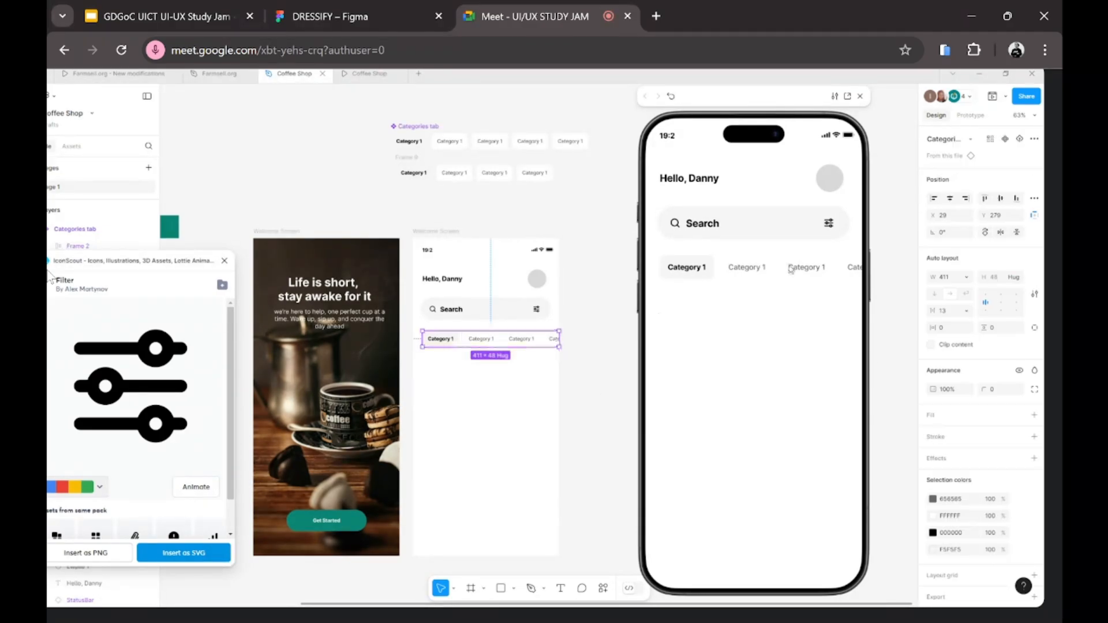
pyautogui.click(975, 116)
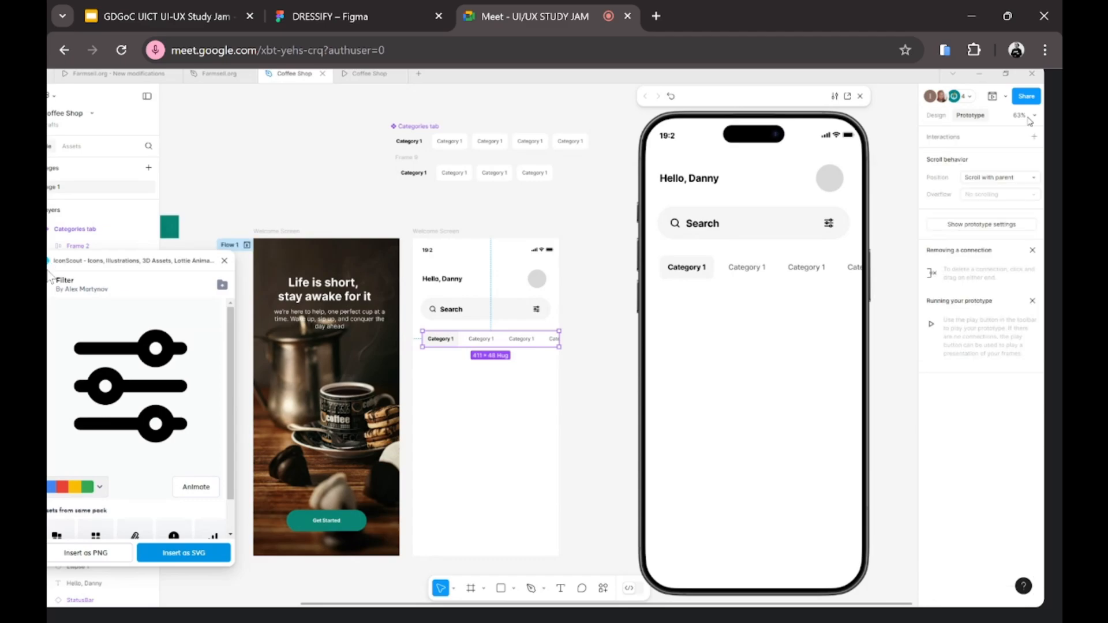
pyautogui.click(1009, 177)
pyautogui.click(998, 176)
pyautogui.click(511, 393)
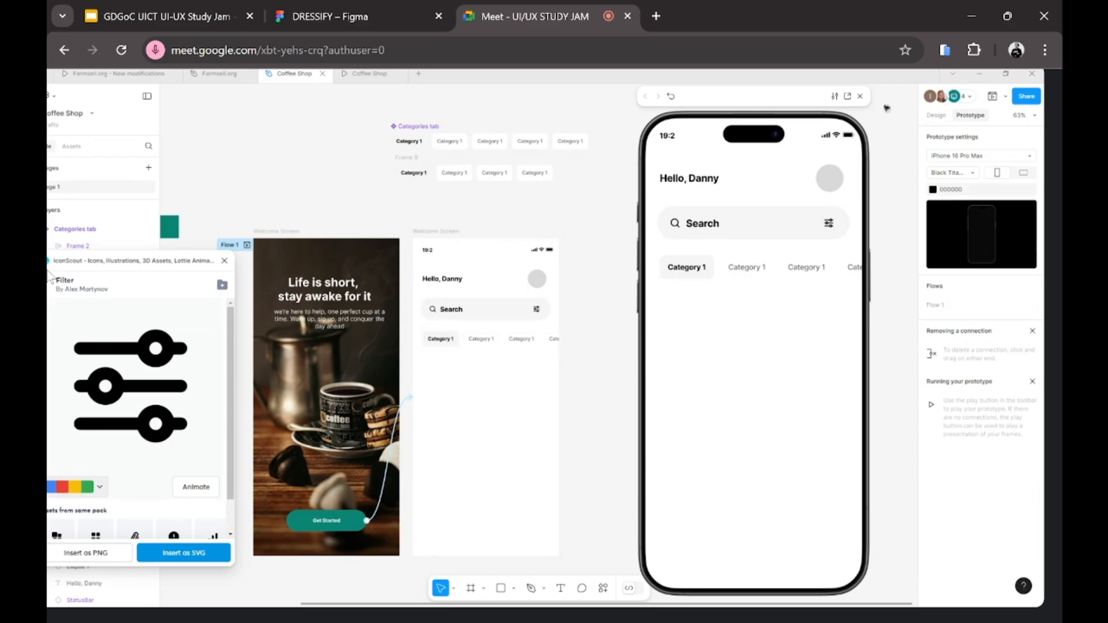
pyautogui.click(934, 117)
# Step: Test-slide the category row left to reveal hidden tabs, then undo the move
pyautogui.click(450, 341)
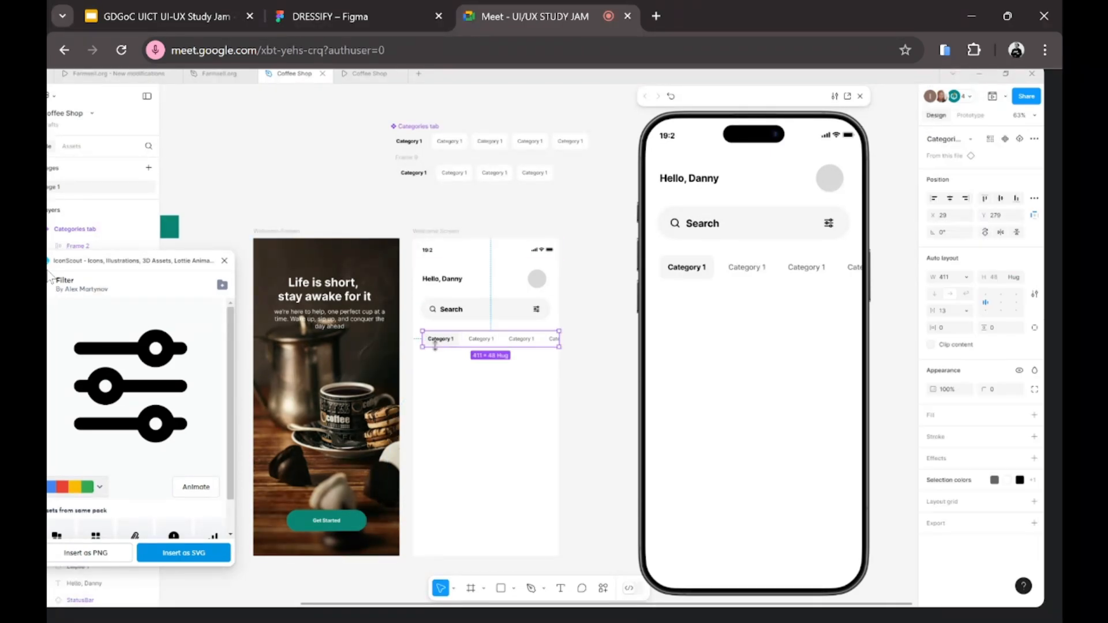
pyautogui.moveTo(443, 342); pyautogui.dragTo(430, 340)
pyautogui.click(970, 115)
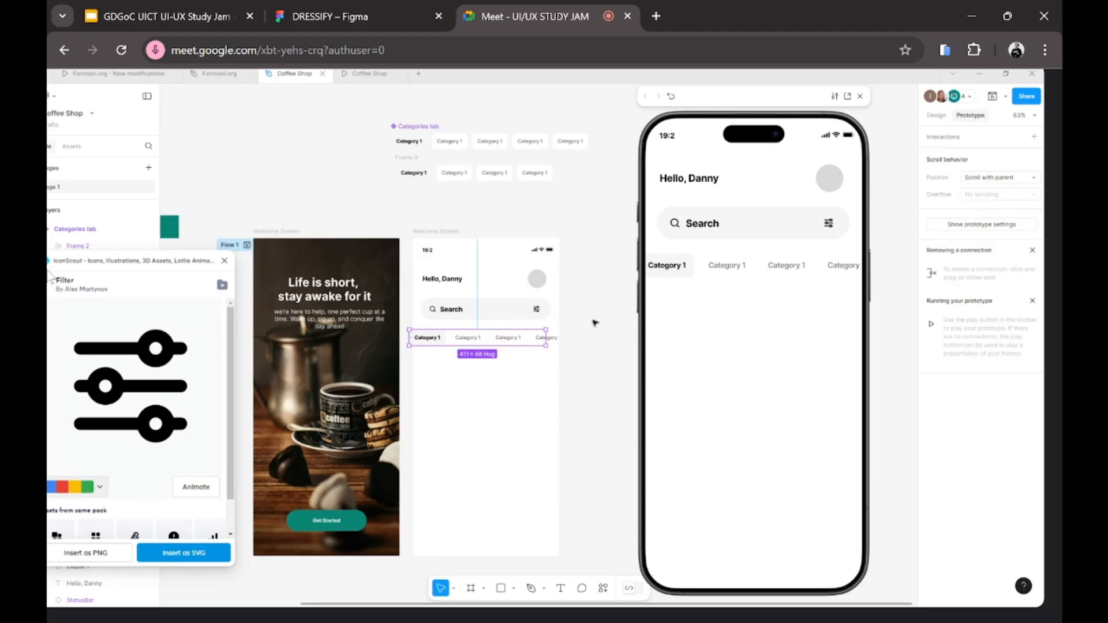
pyautogui.click(453, 364)
pyautogui.click(471, 335)
pyautogui.hotkey('ctrl', 'z')
pyautogui.hotkey('ctrl', 'z')
pyautogui.hotkey('ctrl', 'z')
pyautogui.hotkey('ctrl', 'z')
pyautogui.hotkey('ctrl', 'z')
pyautogui.hotkey('ctrl', 'z')
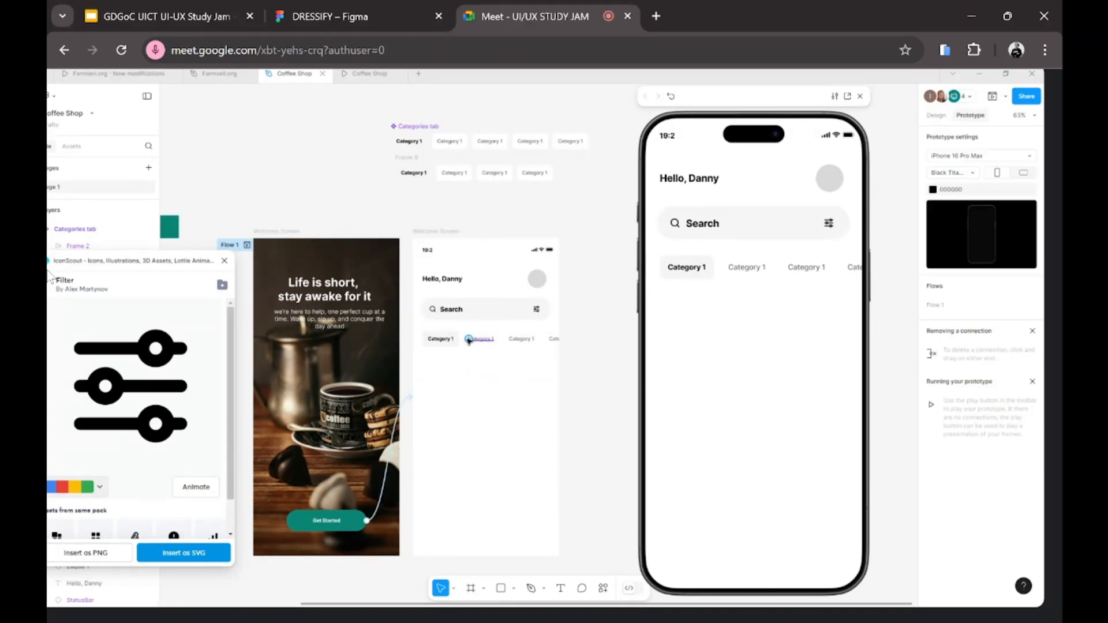
pyautogui.hotkey('ctrl', 'z')
pyautogui.hotkey('ctrl', 'z')
pyautogui.hotkey('ctrl', 'z')
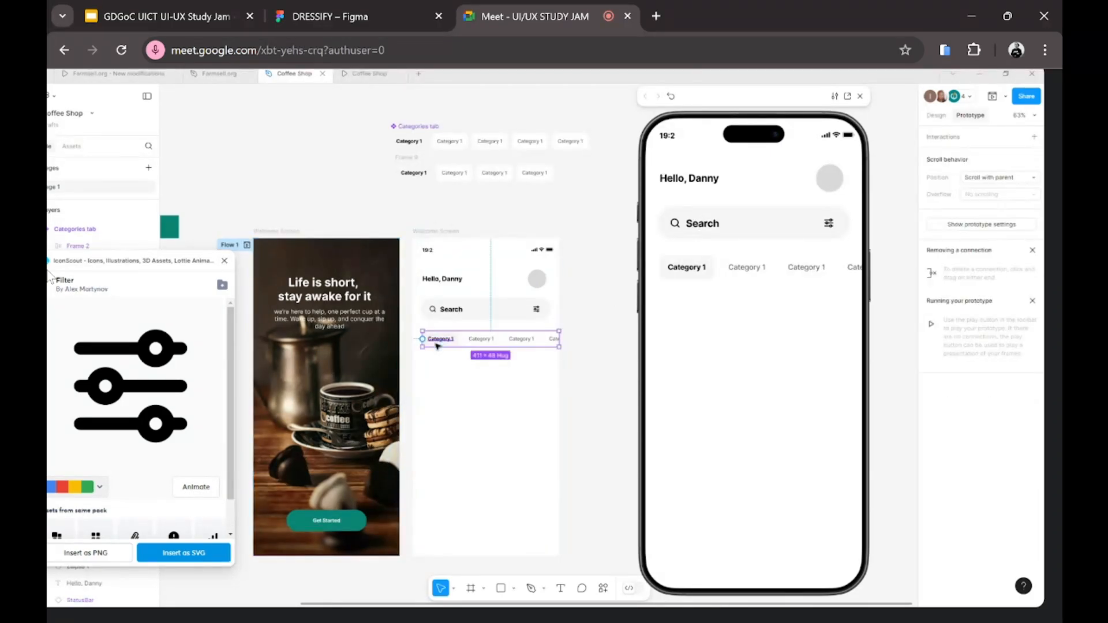
# Step: Turn on Clip content for the category row and restore its width to 411
pyautogui.click(546, 395)
pyautogui.click(442, 345)
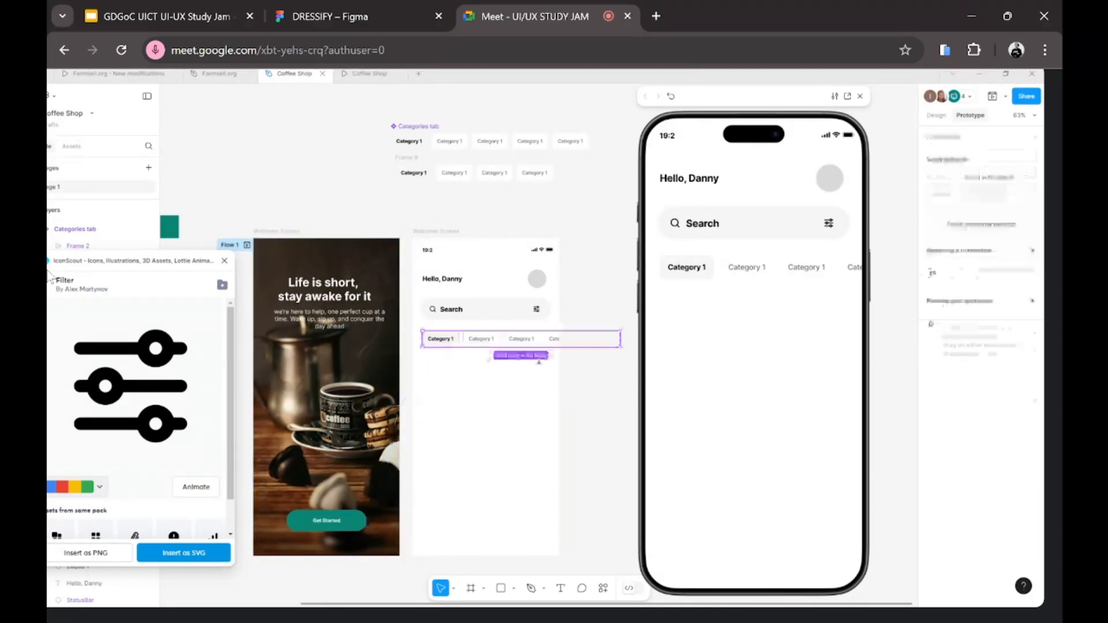
pyautogui.click(936, 115)
pyautogui.click(930, 345)
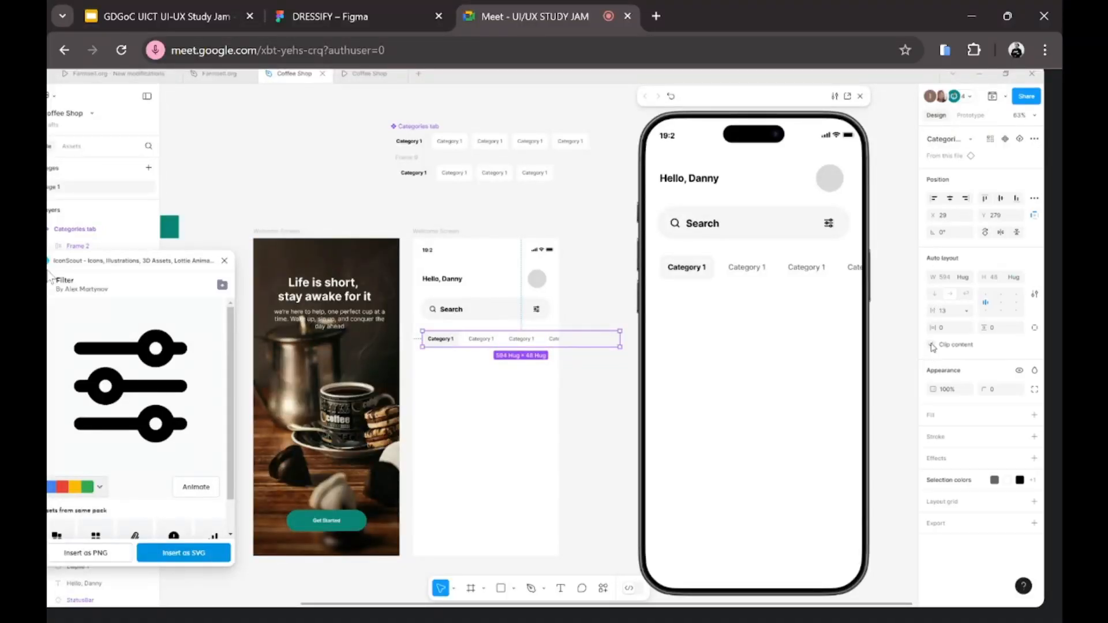
pyautogui.moveTo(624, 342); pyautogui.dragTo(555, 342)
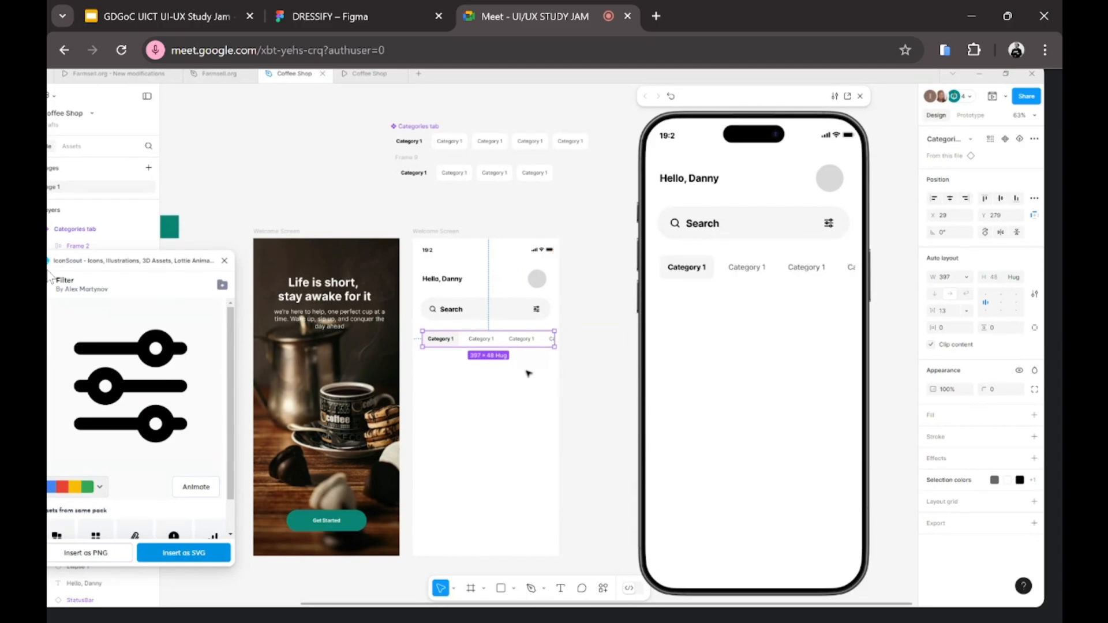
pyautogui.moveTo(555, 339); pyautogui.dragTo(559, 339)
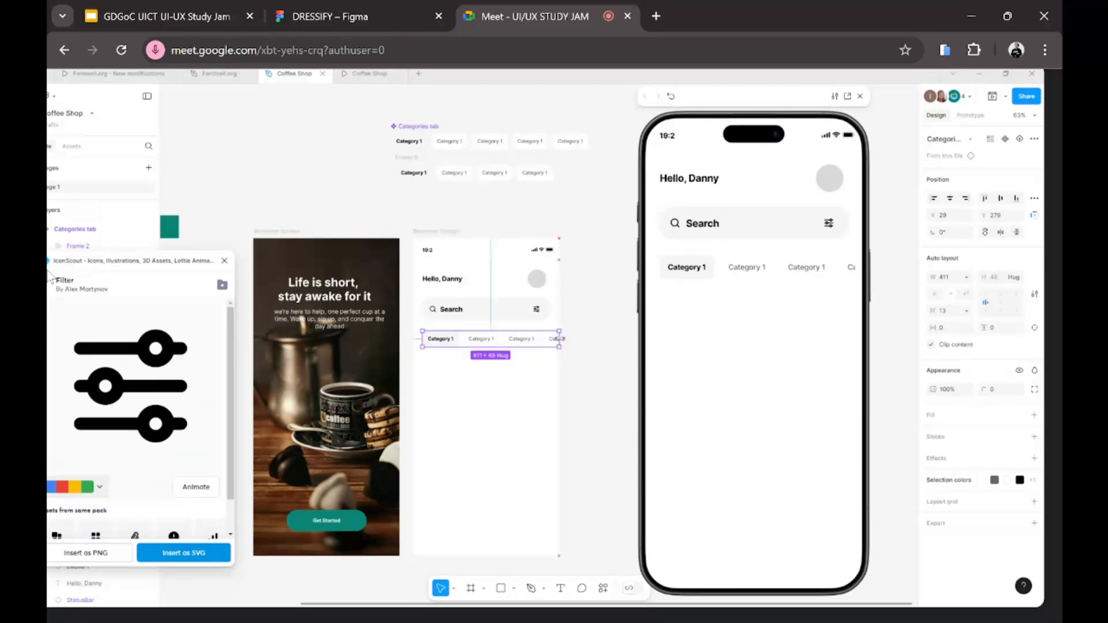
pyautogui.click(968, 116)
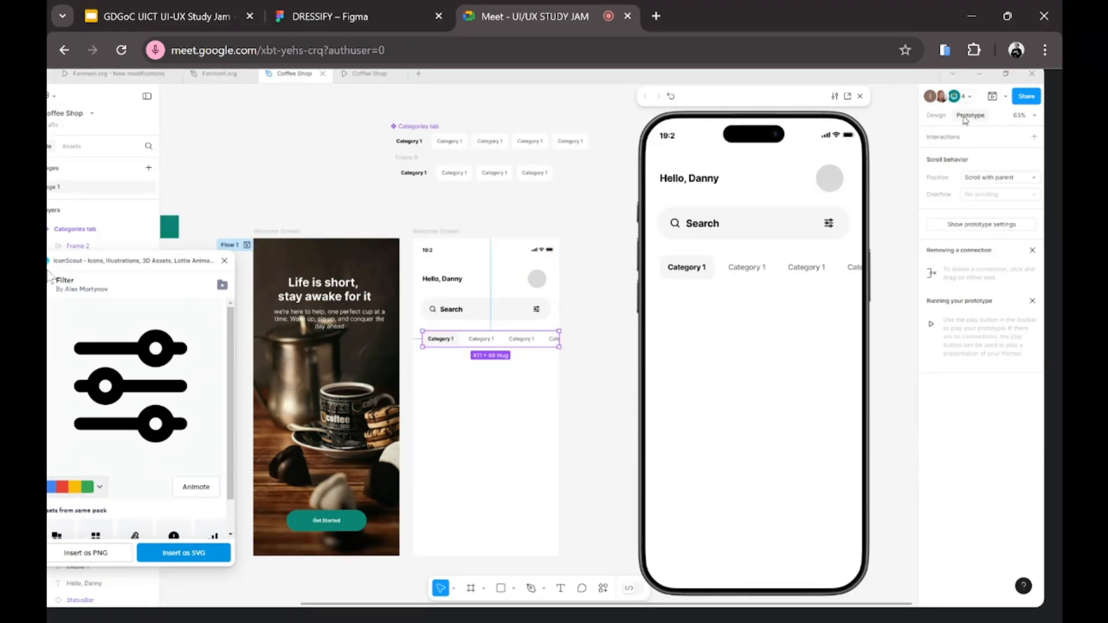
pyautogui.click(935, 115)
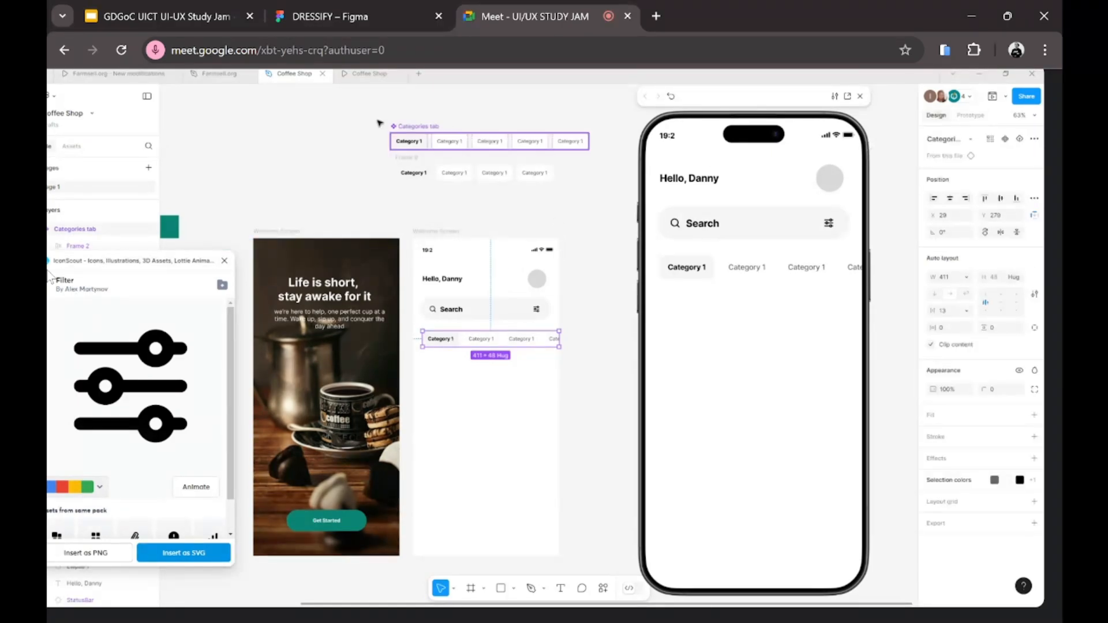
pyautogui.click(414, 128)
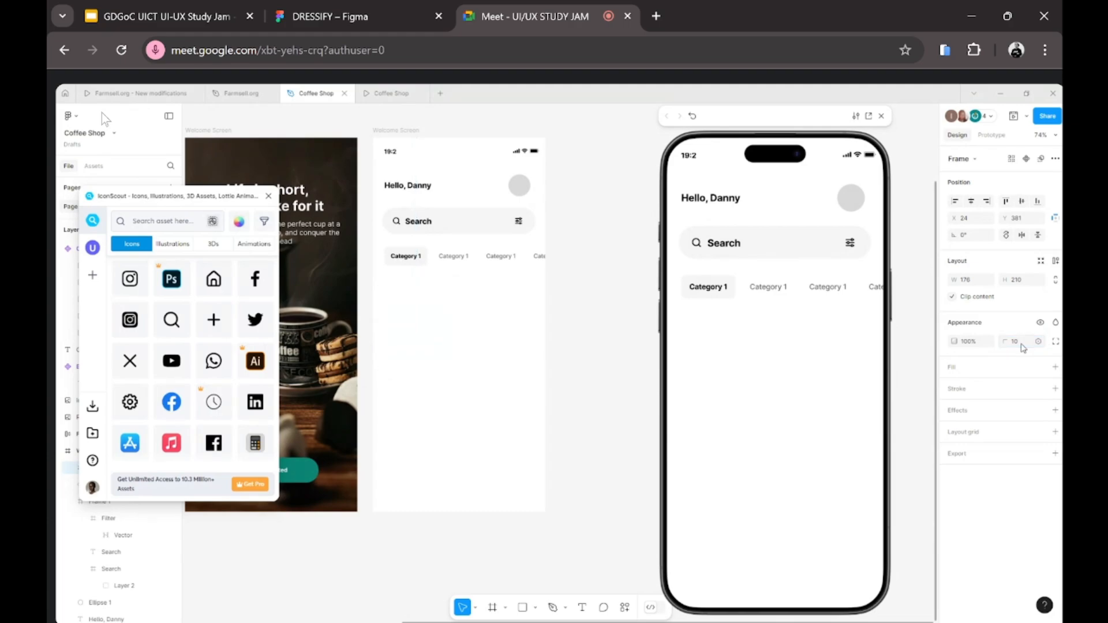
# Step: Add a white fill to the card frame and adjust its colour
pyautogui.click(953, 368)
pyautogui.click(955, 386)
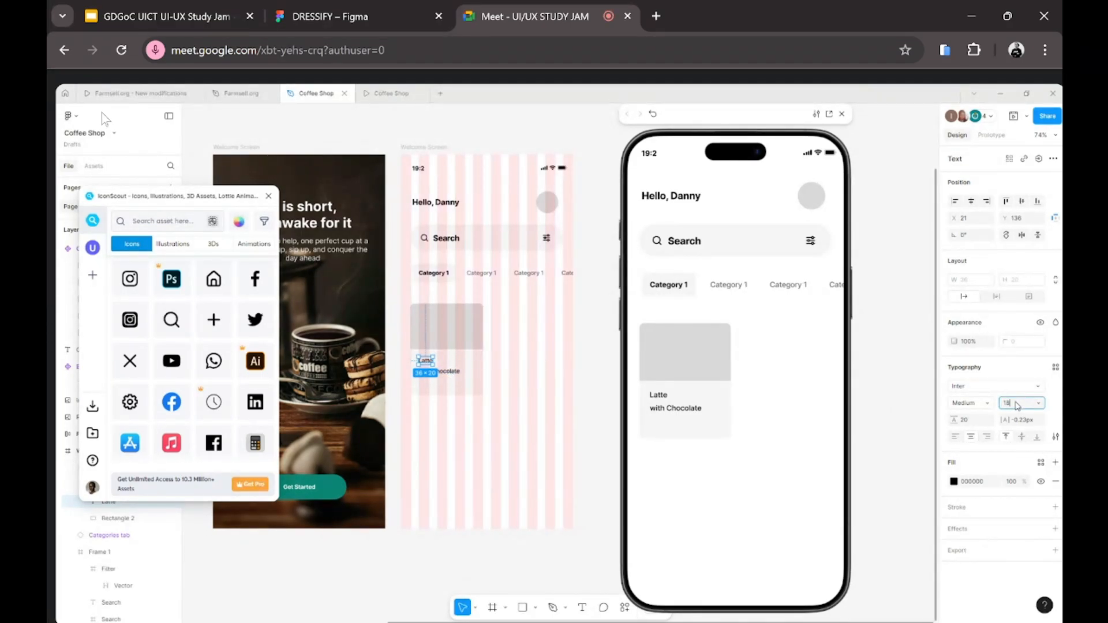
# Step: Make the Latte title 18 px Bold
pyautogui.press('Return')
pyautogui.click(968, 403)
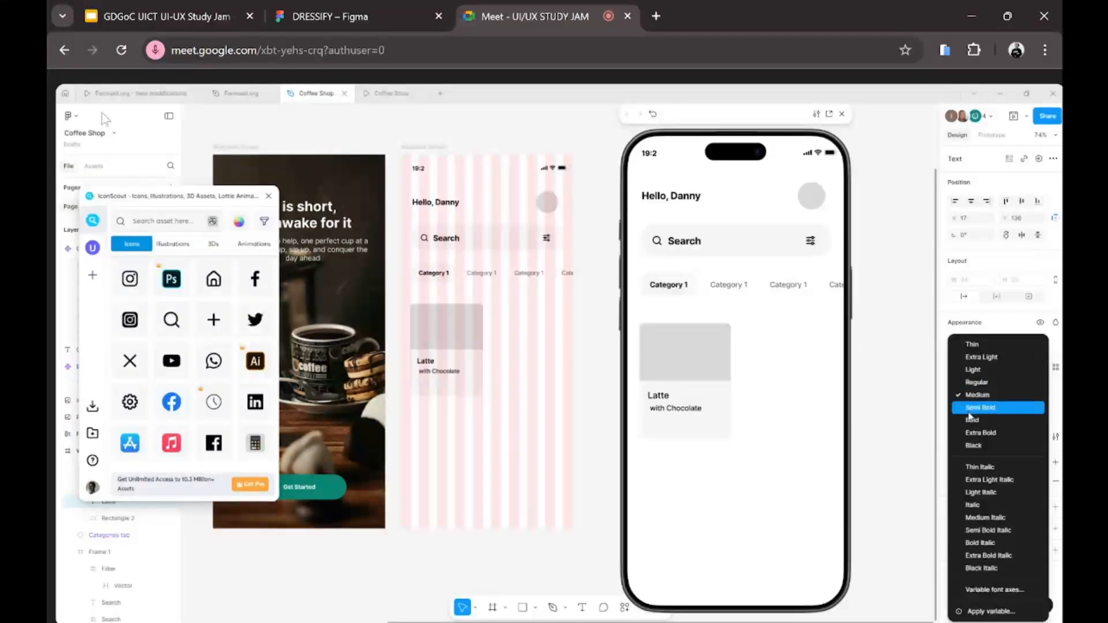
pyautogui.click(970, 420)
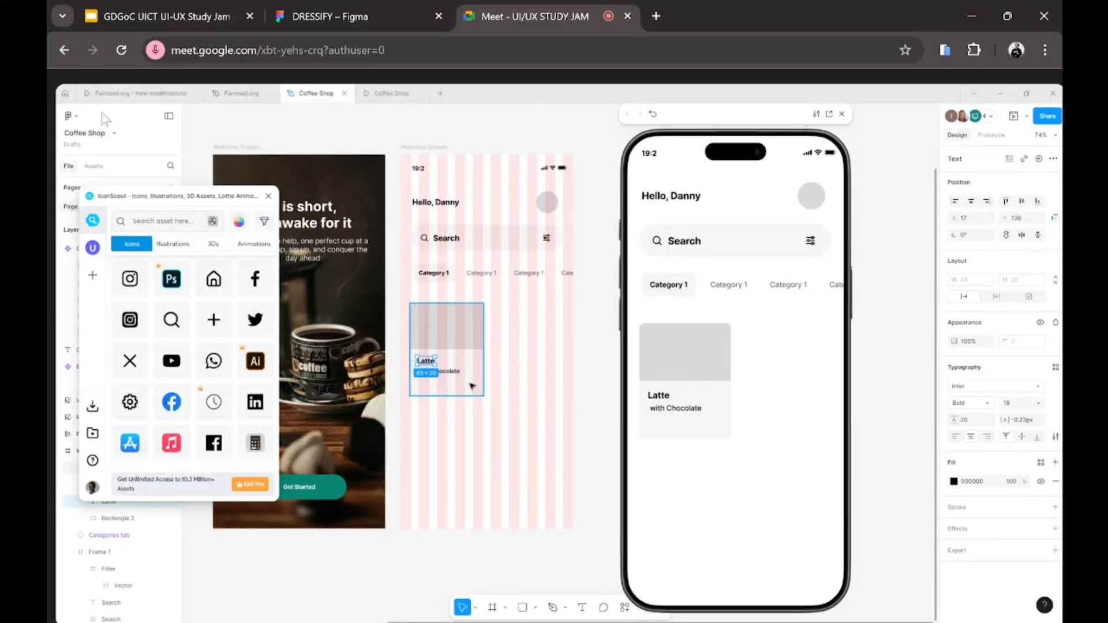
# Step: Set the 'with Chocolate' subtitle to 13 px Regular
pyautogui.click(455, 370)
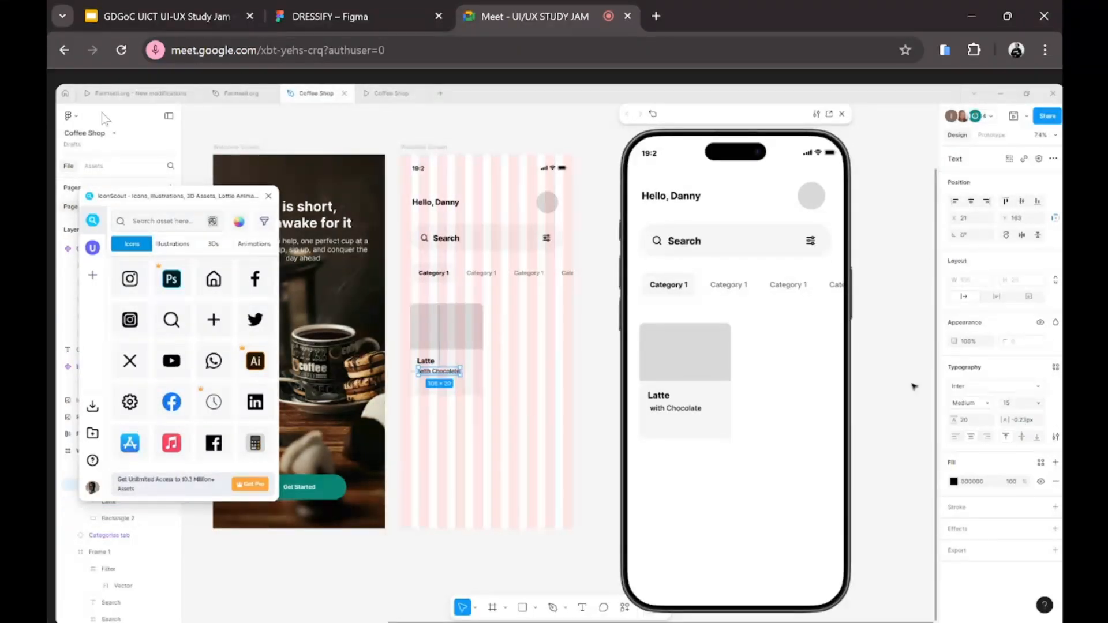
pyautogui.click(1017, 404)
pyautogui.write('12')
pyautogui.press('Return')
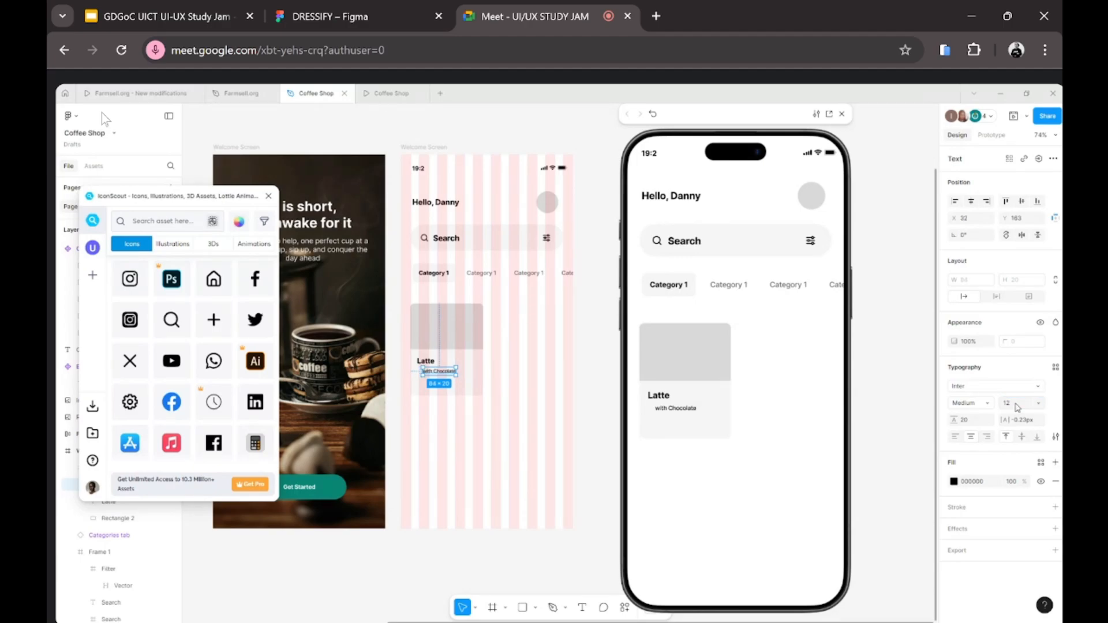
pyautogui.click(1017, 404)
pyautogui.write('13')
pyautogui.press('Return')
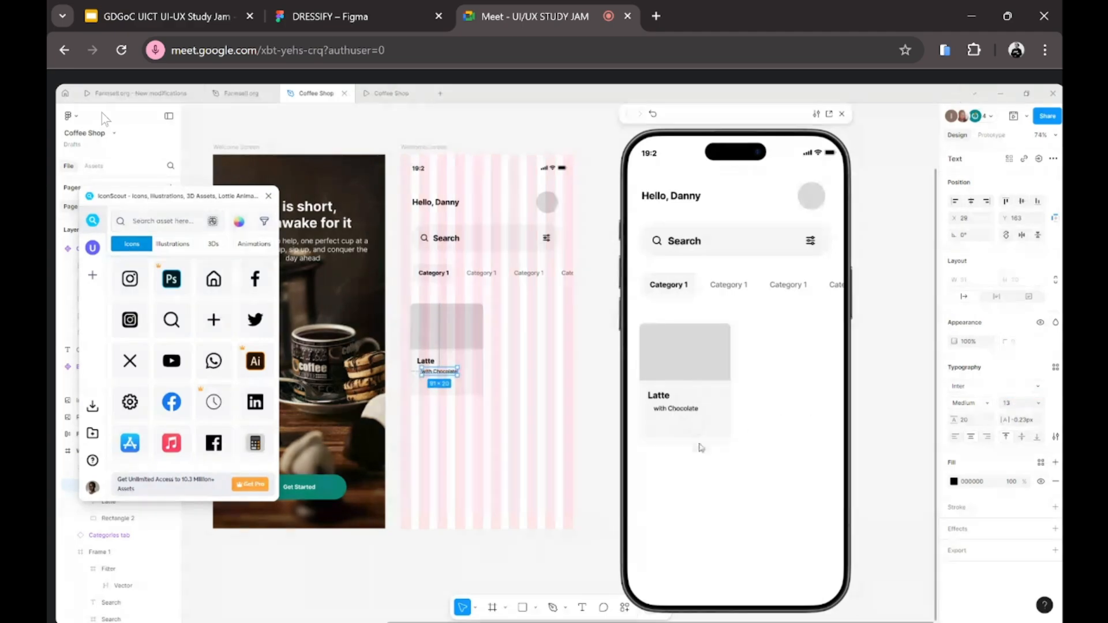
pyautogui.click(954, 481)
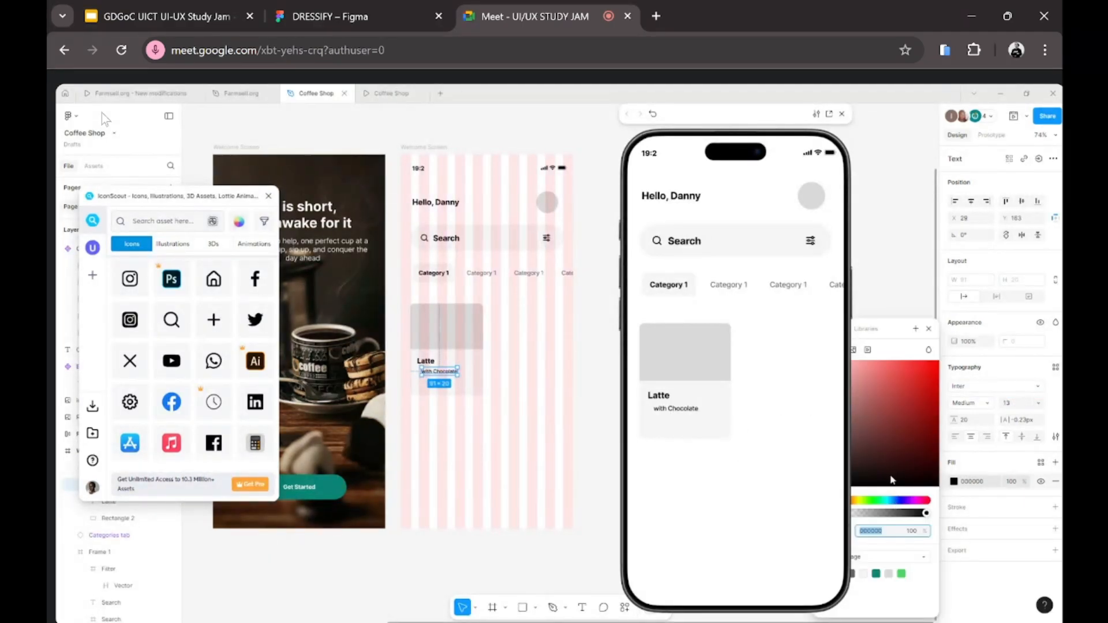
pyautogui.click(973, 406)
pyautogui.click(976, 389)
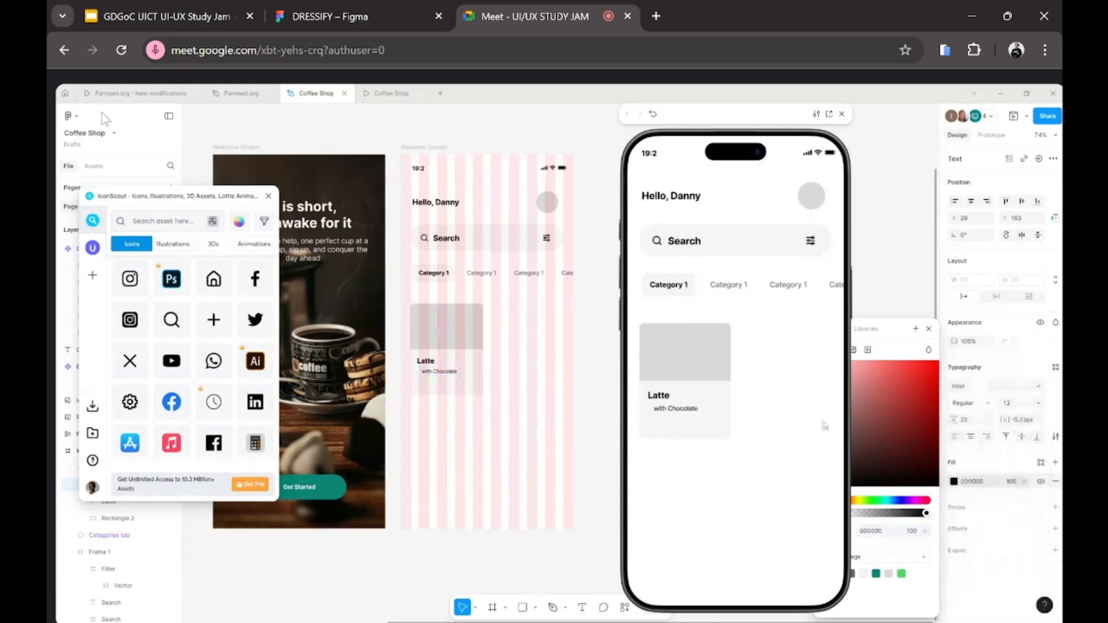
pyautogui.press('Escape')
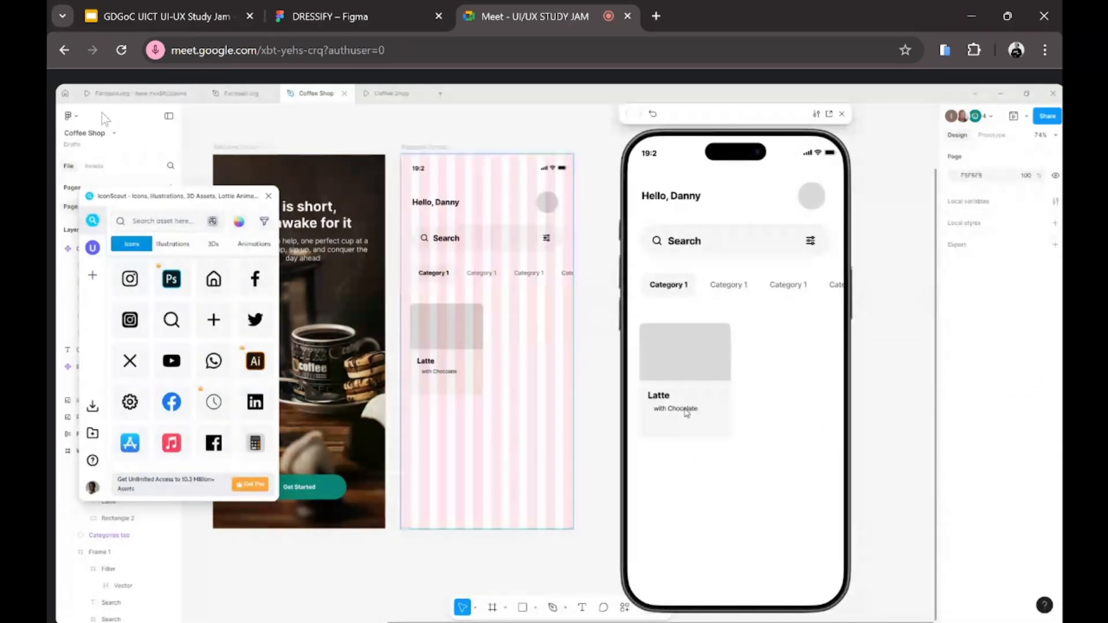
# Step: Move the 'with Chocolate' subtitle up directly beneath the Latte title
pyautogui.click(422, 373)
pyautogui.click(434, 372)
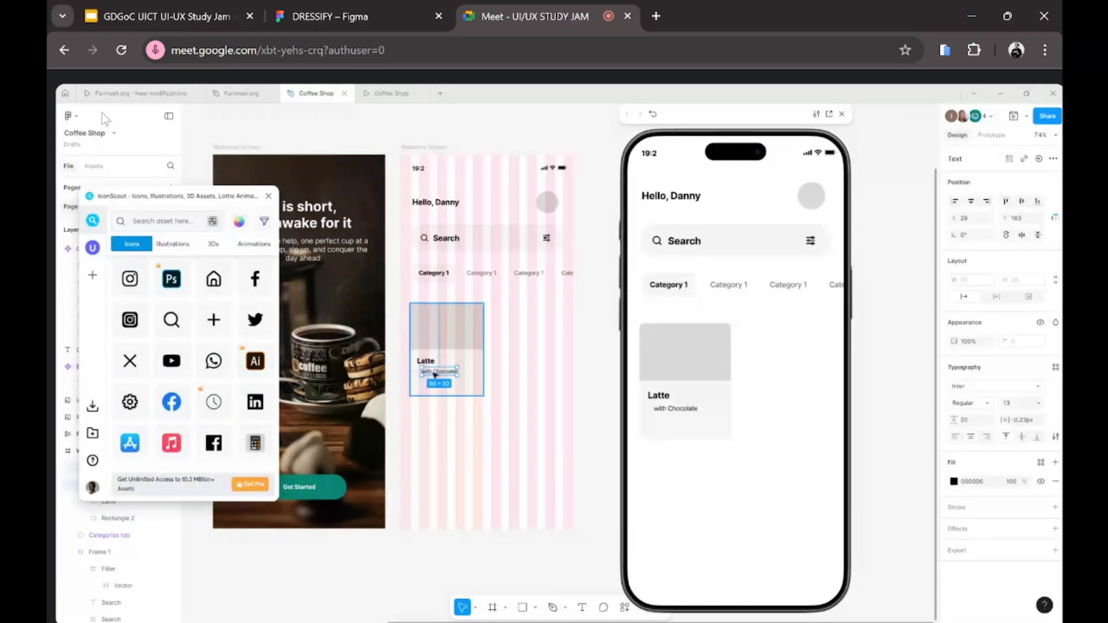
pyautogui.moveTo(436, 373); pyautogui.dragTo(432, 372)
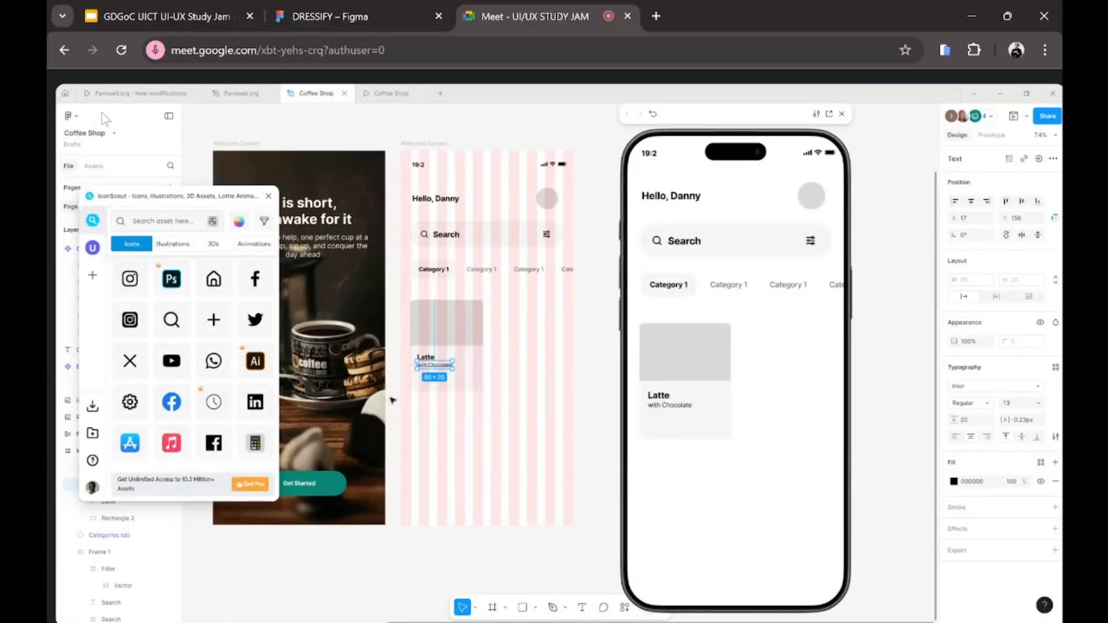
pyautogui.hscroll(-3, 350, 361)
pyautogui.hscroll(-10, 350, 361)
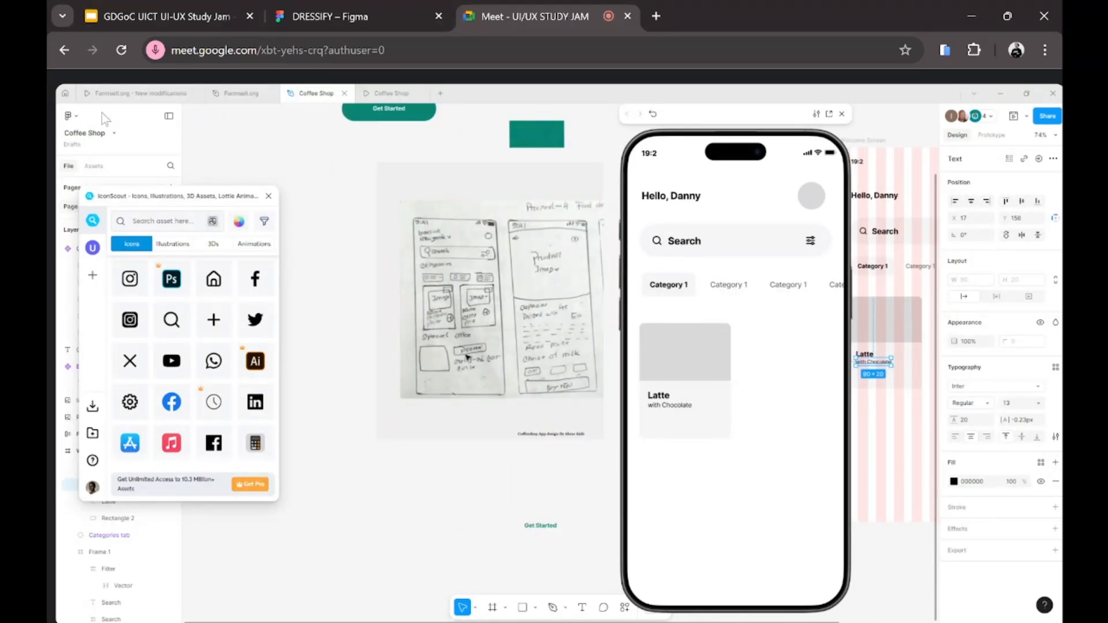
pyautogui.hscroll(12, 465, 355)
pyautogui.hscroll(3, 465, 355)
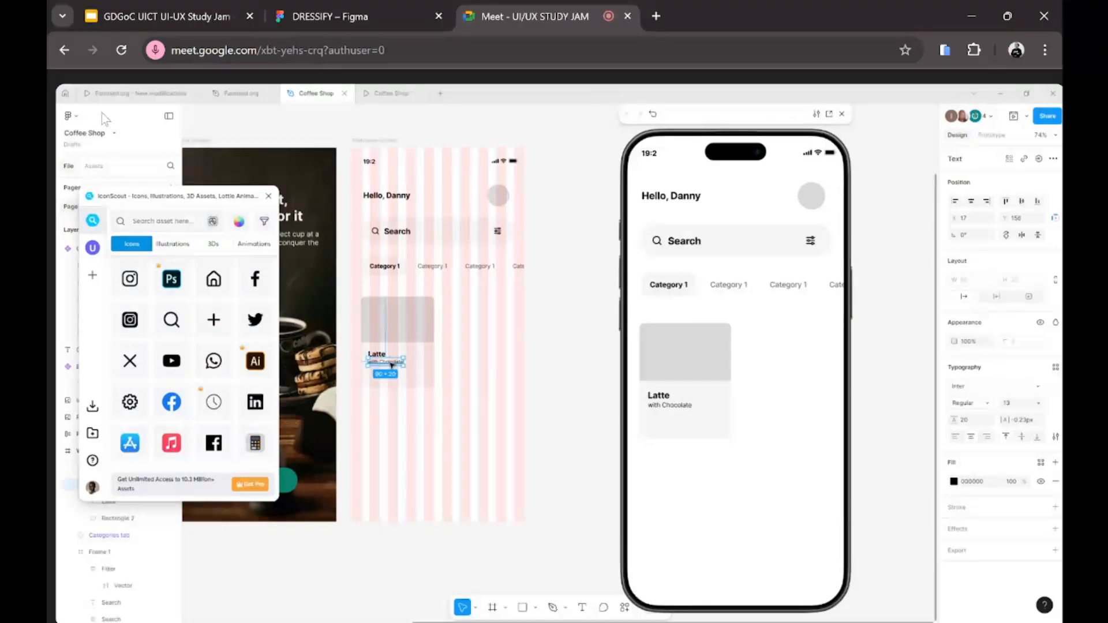
# Step: Duplicate the subtitle below itself and change its text to 'UGX 10,000'
pyautogui.moveTo(392, 365); pyautogui.dragTo(391, 376)
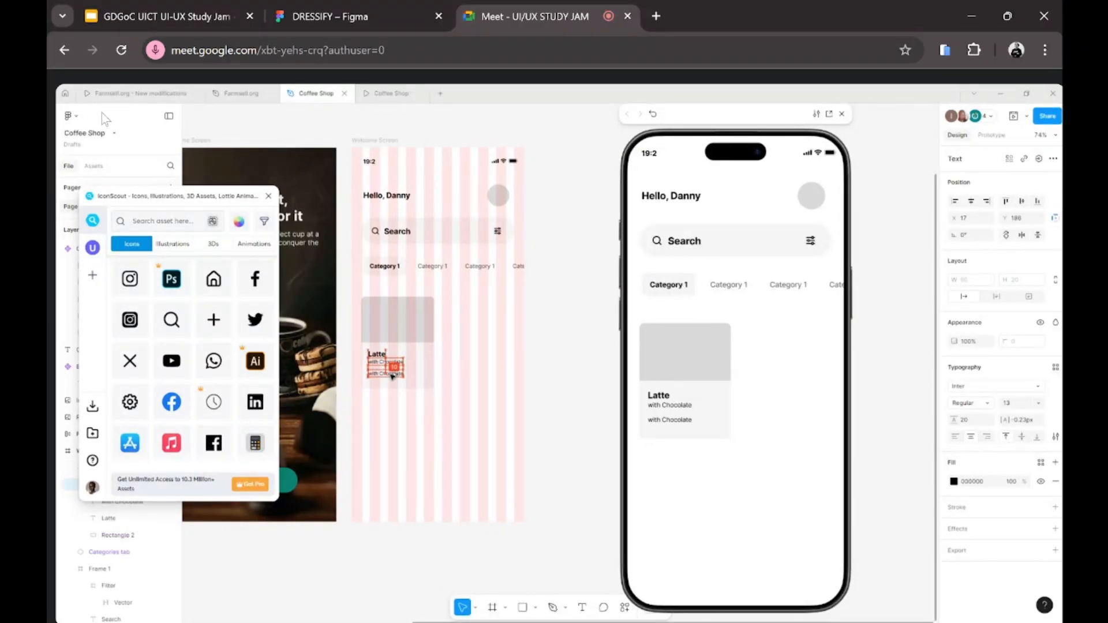
pyautogui.hscroll(-2, 392, 376)
pyautogui.doubleClick(392, 374)
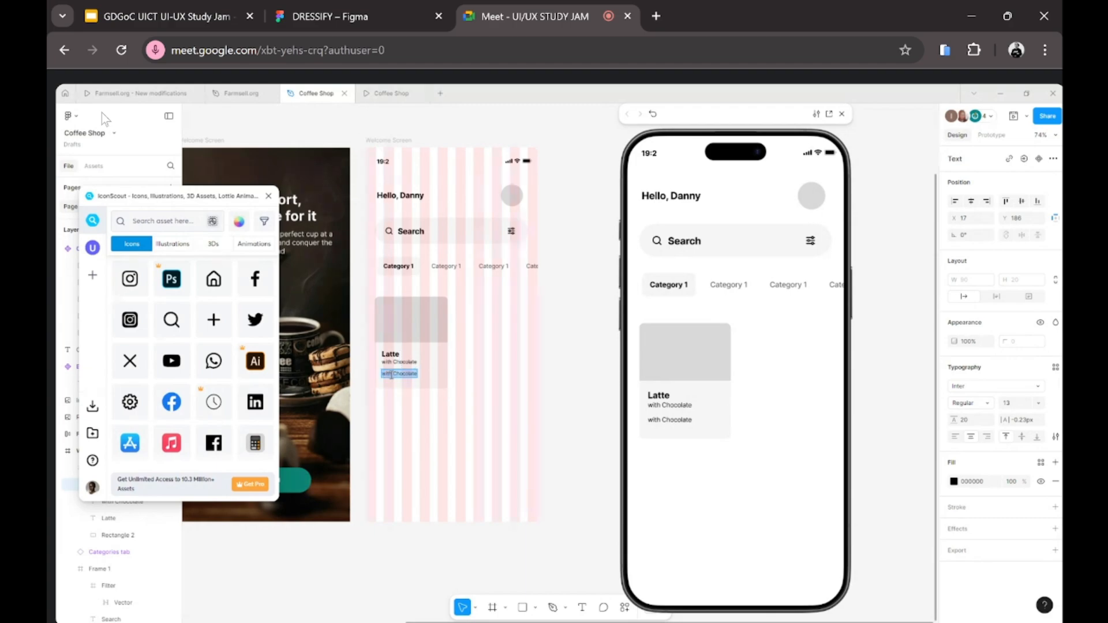
pyautogui.write('UGX 10,00')
pyautogui.click(396, 477)
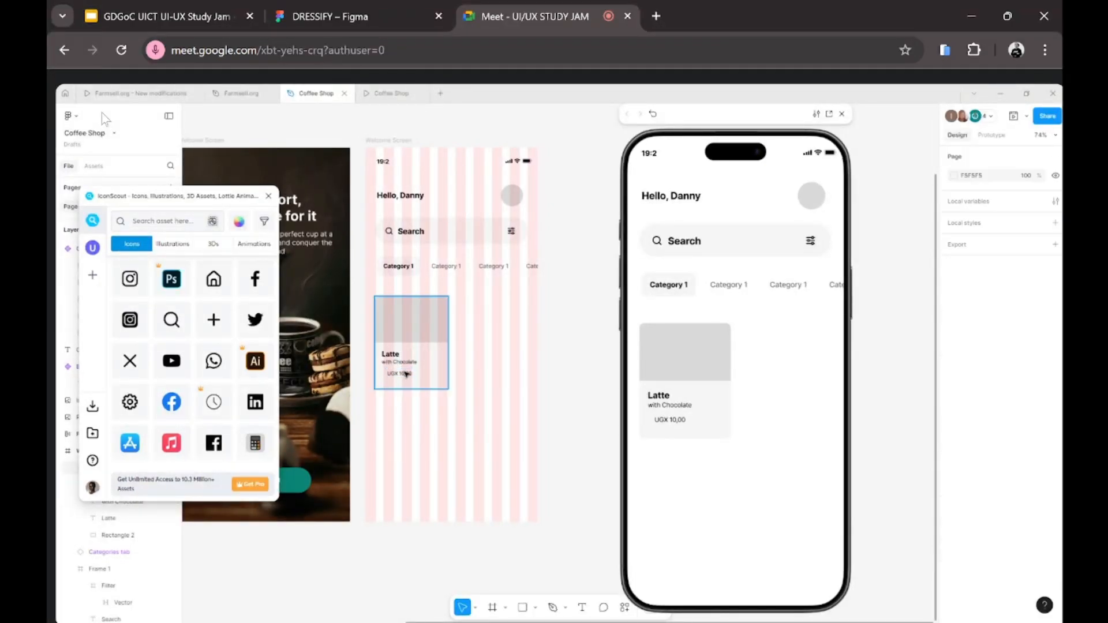
pyautogui.doubleClick(406, 374)
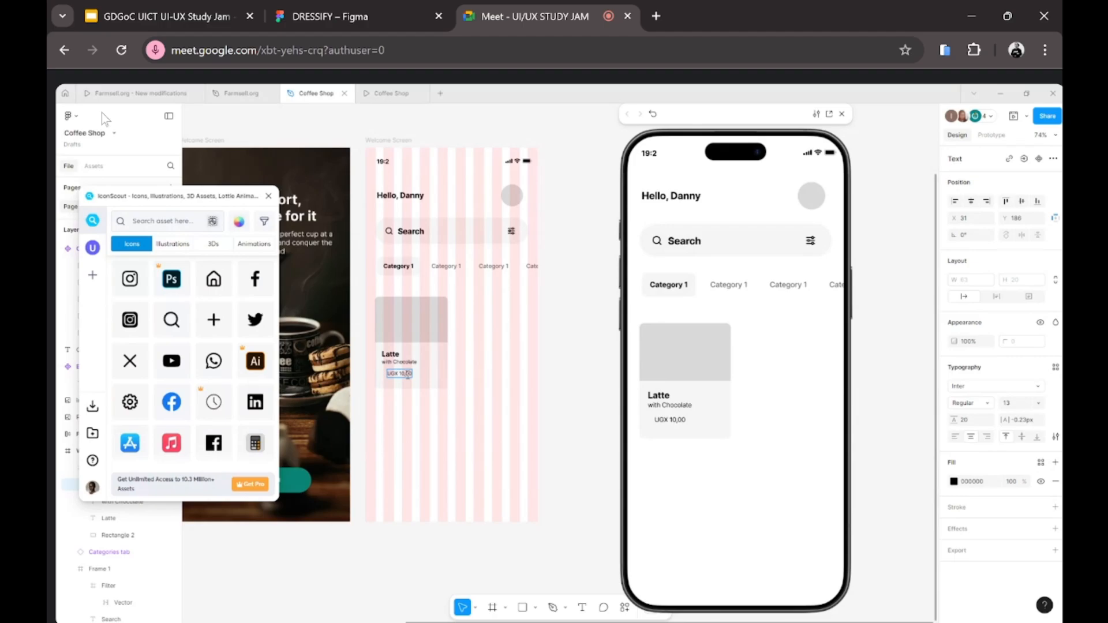
pyautogui.write('0')
pyautogui.click(430, 448)
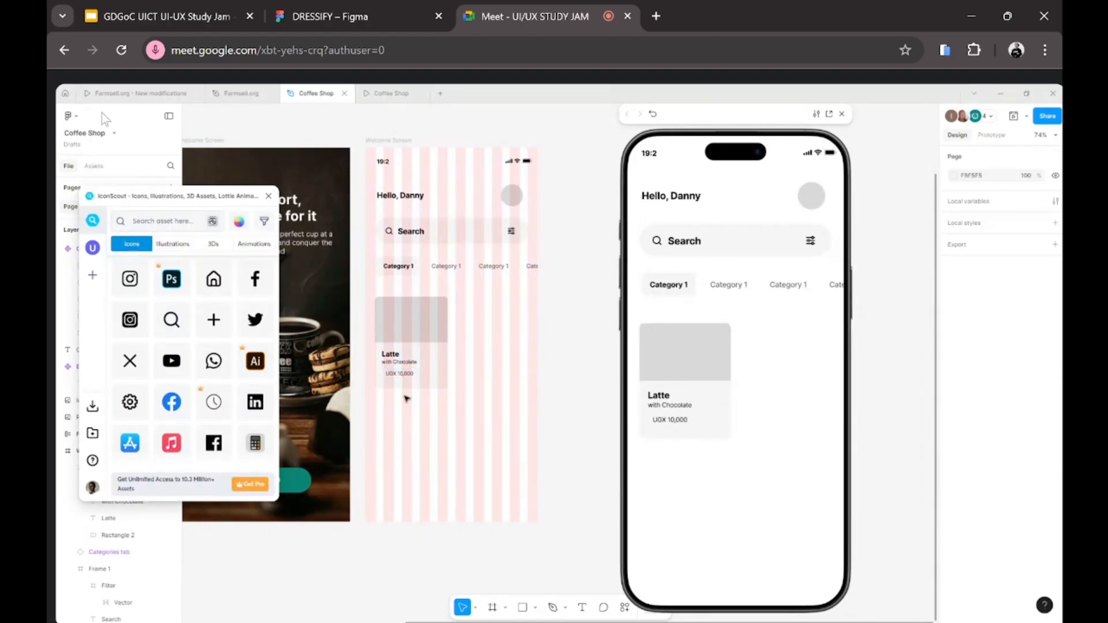
# Step: Move the UGX 10,000 price lower and make it 15 px Bold
pyautogui.doubleClick(395, 375)
pyautogui.moveTo(395, 375); pyautogui.dragTo(396, 378)
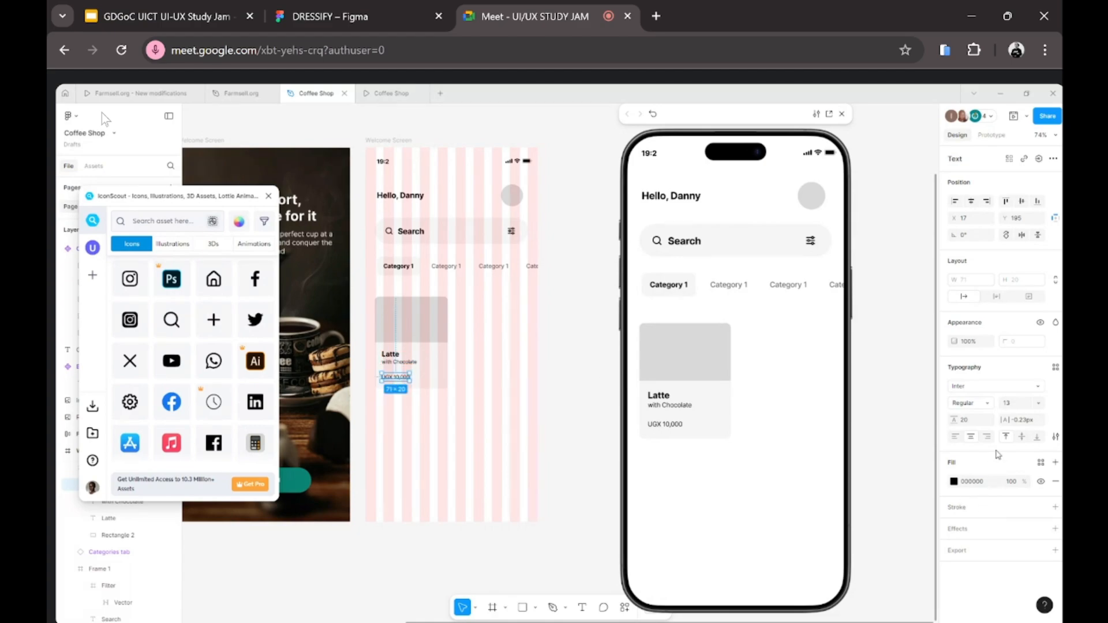
pyautogui.click(1014, 404)
pyautogui.write('15')
pyautogui.press('Return')
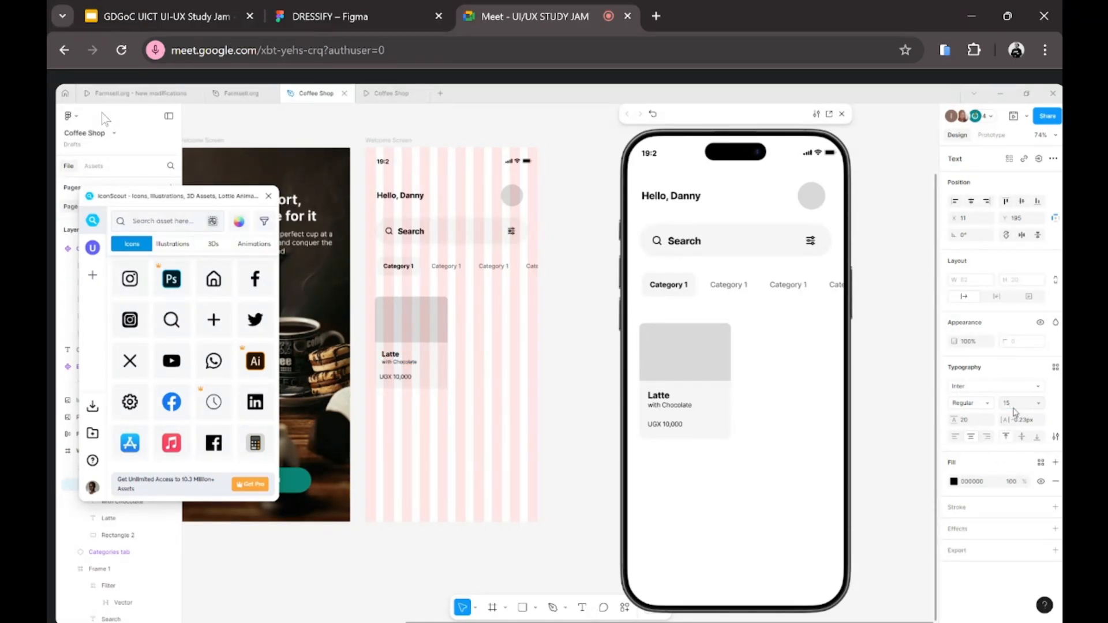
pyautogui.click(954, 481)
pyautogui.click(972, 408)
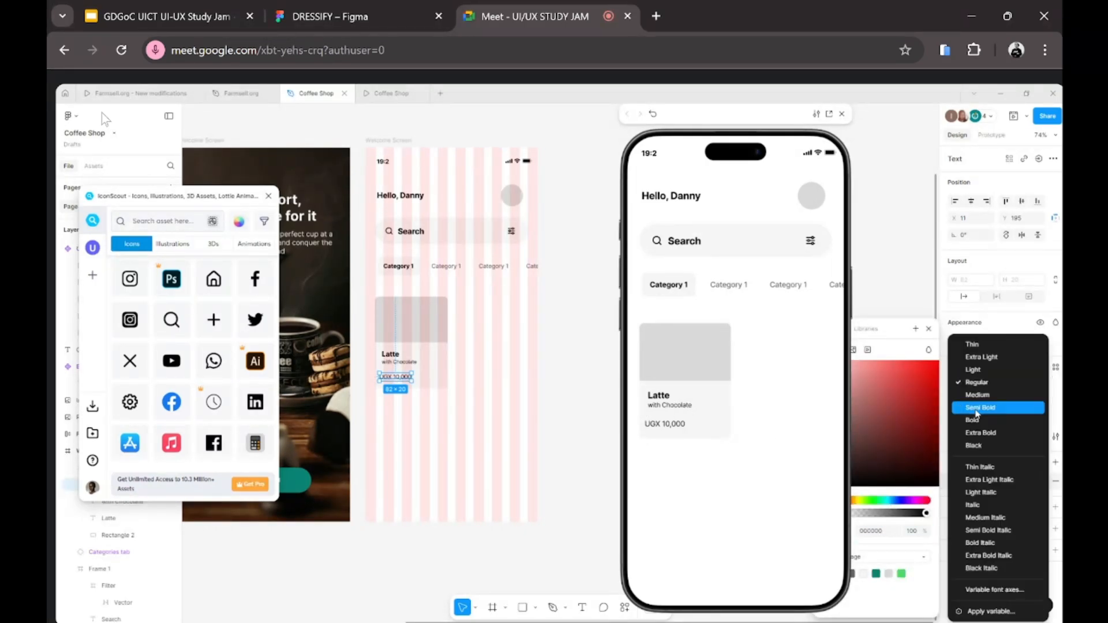
pyautogui.click(965, 421)
pyautogui.click(460, 413)
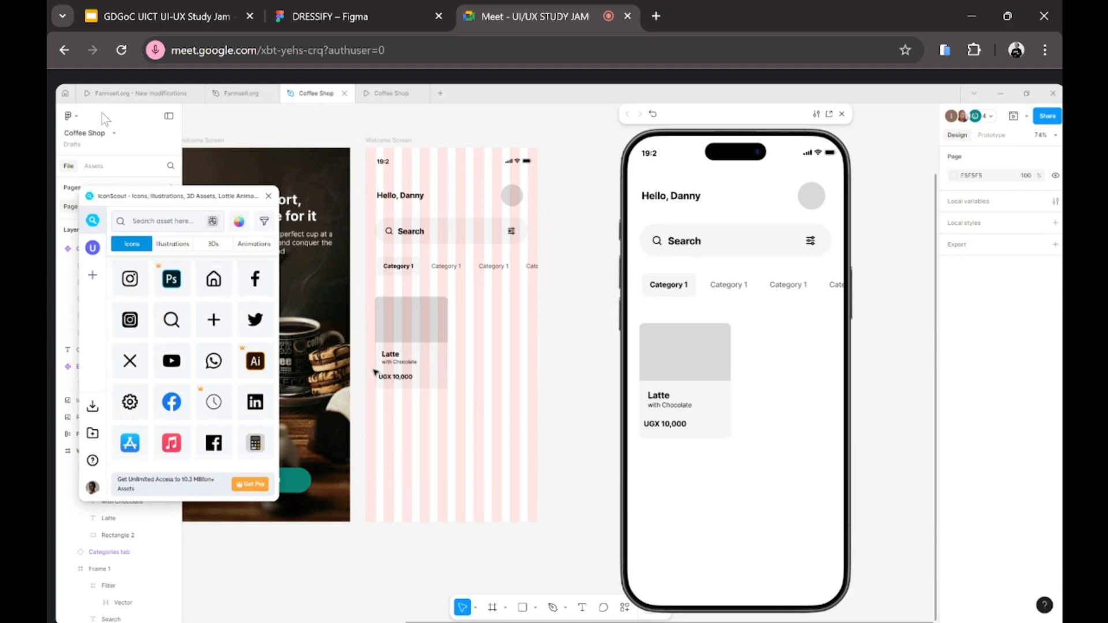
# Step: Reselect the UGX 10,000 price on the card to check its placement
pyautogui.click(391, 380)
pyautogui.doubleClick(391, 378)
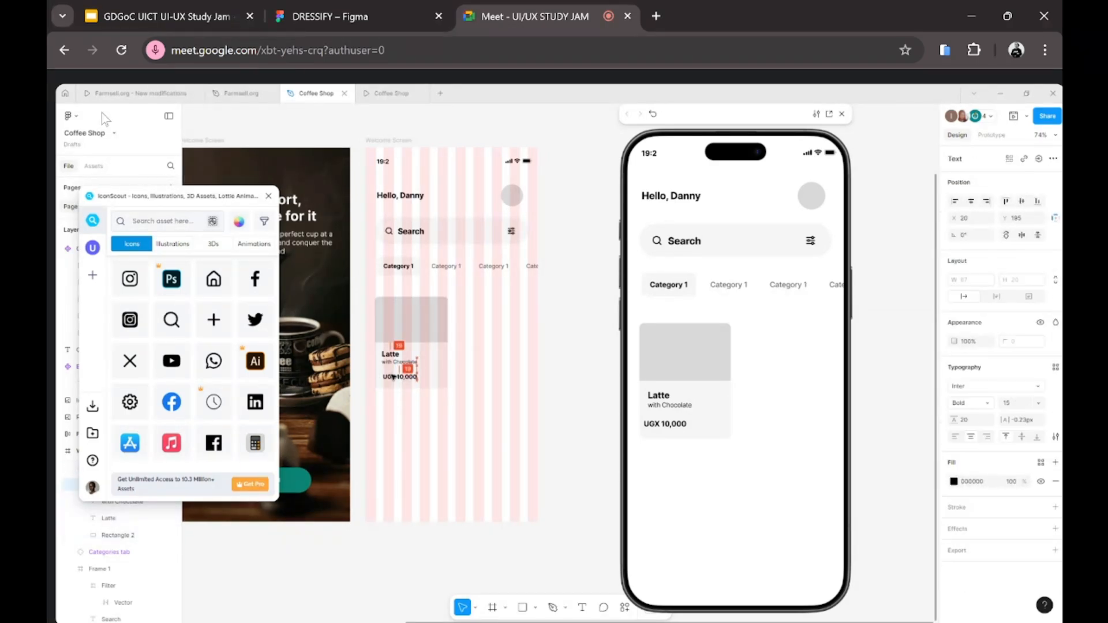
pyautogui.click(392, 376)
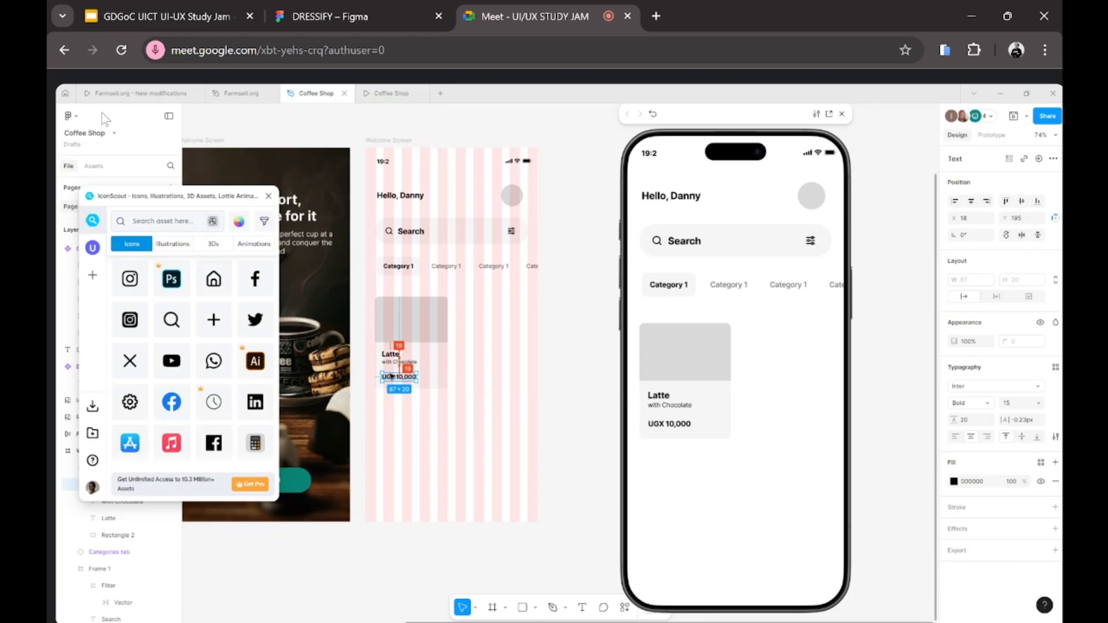
pyautogui.click(392, 394)
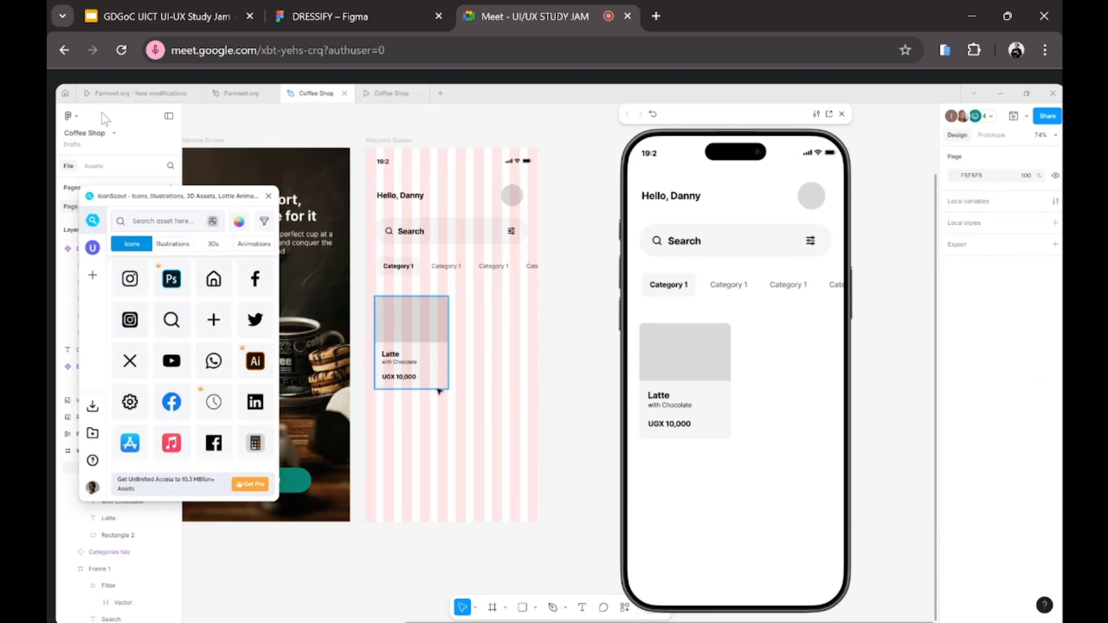
# Step: Paste a copy of the avatar circle into the Latte card, sized 34×34 beside the price
pyautogui.click(513, 197)
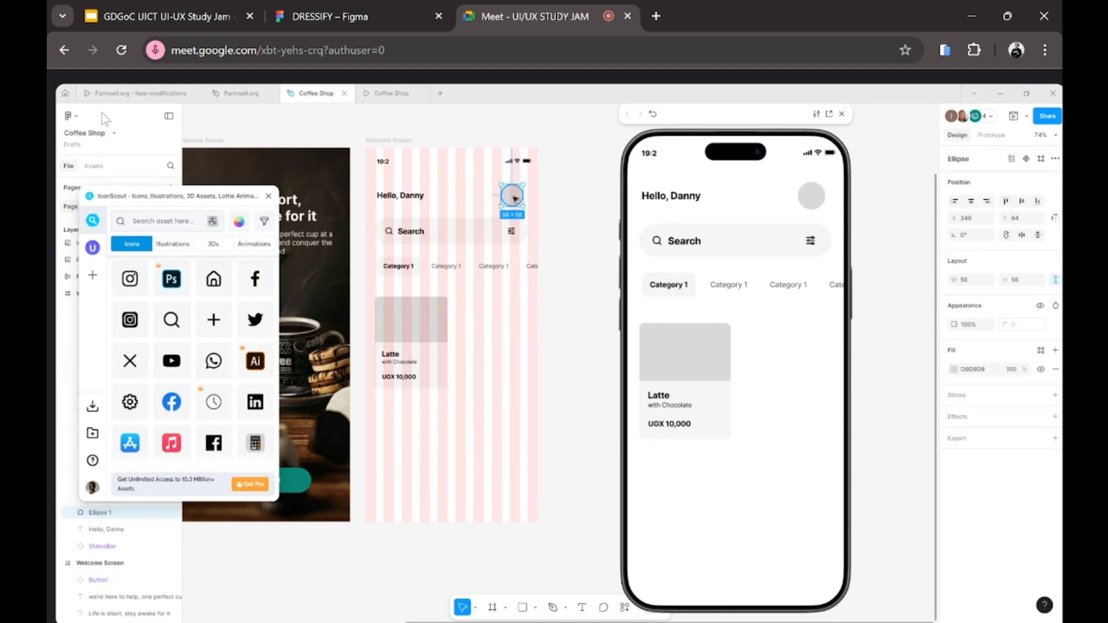
pyautogui.click(439, 365)
pyautogui.rightClick(441, 366)
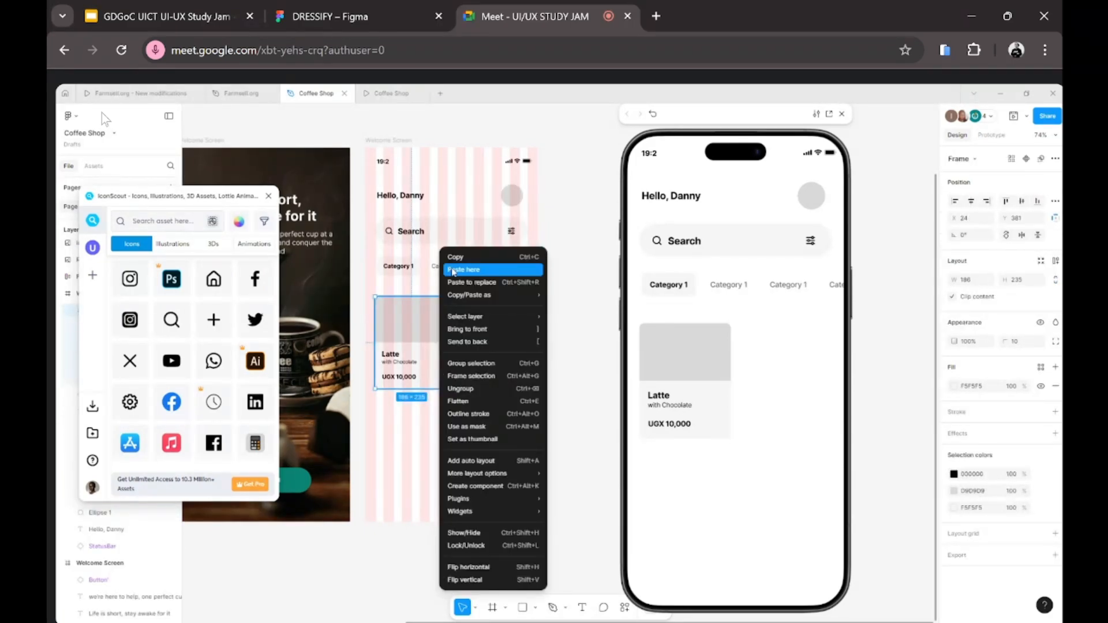
pyautogui.click(452, 270)
pyautogui.moveTo(449, 377); pyautogui.dragTo(431, 371)
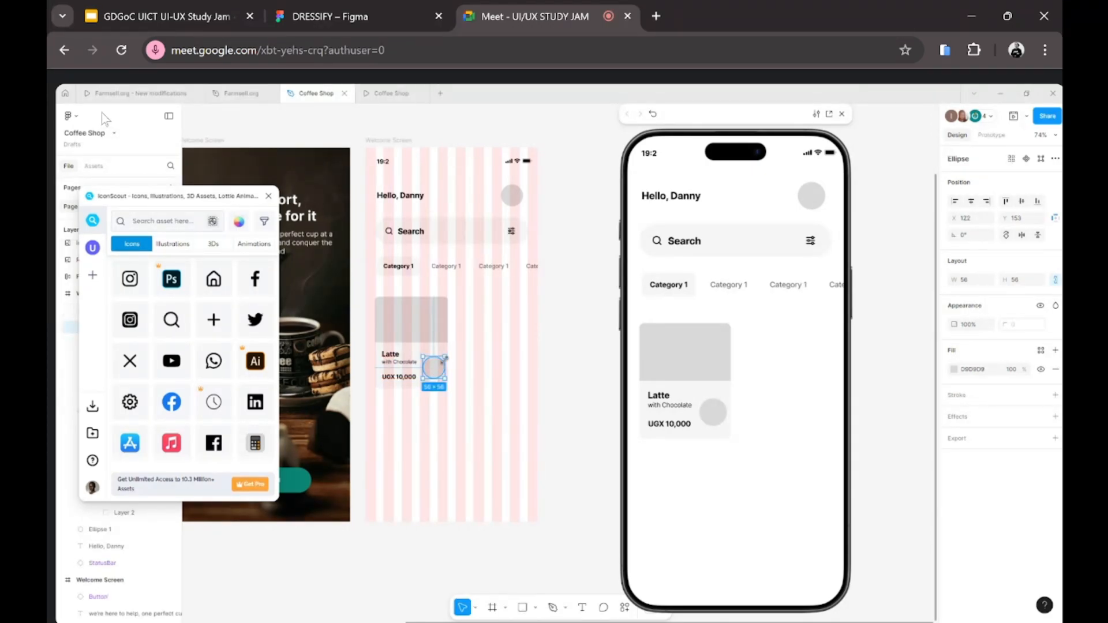
pyautogui.moveTo(445, 355); pyautogui.dragTo(441, 360)
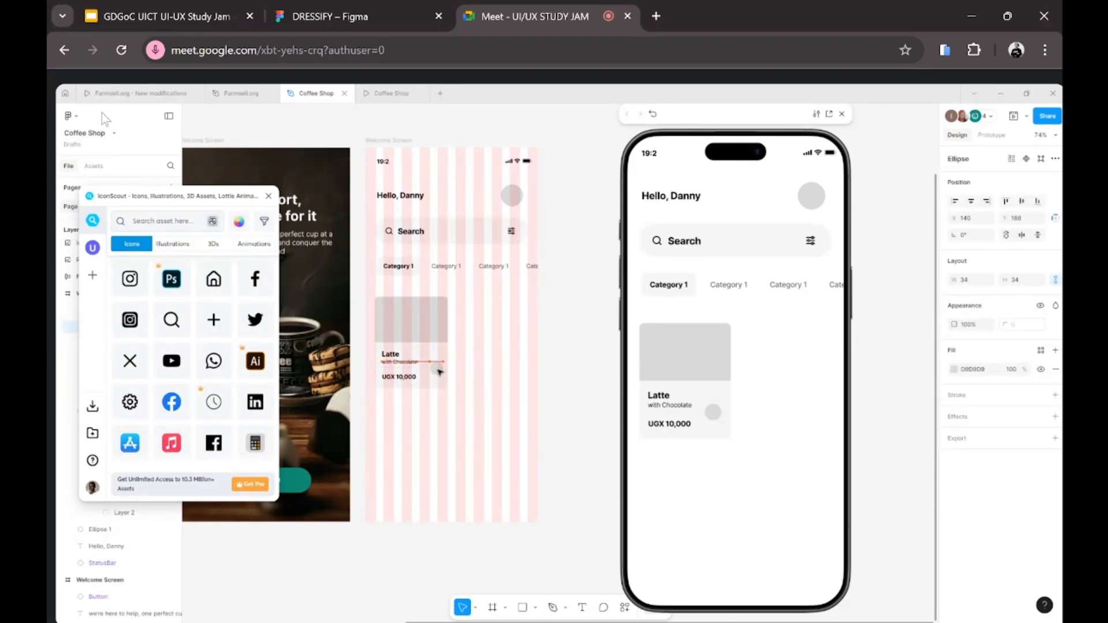
pyautogui.moveTo(438, 370); pyautogui.dragTo(440, 371)
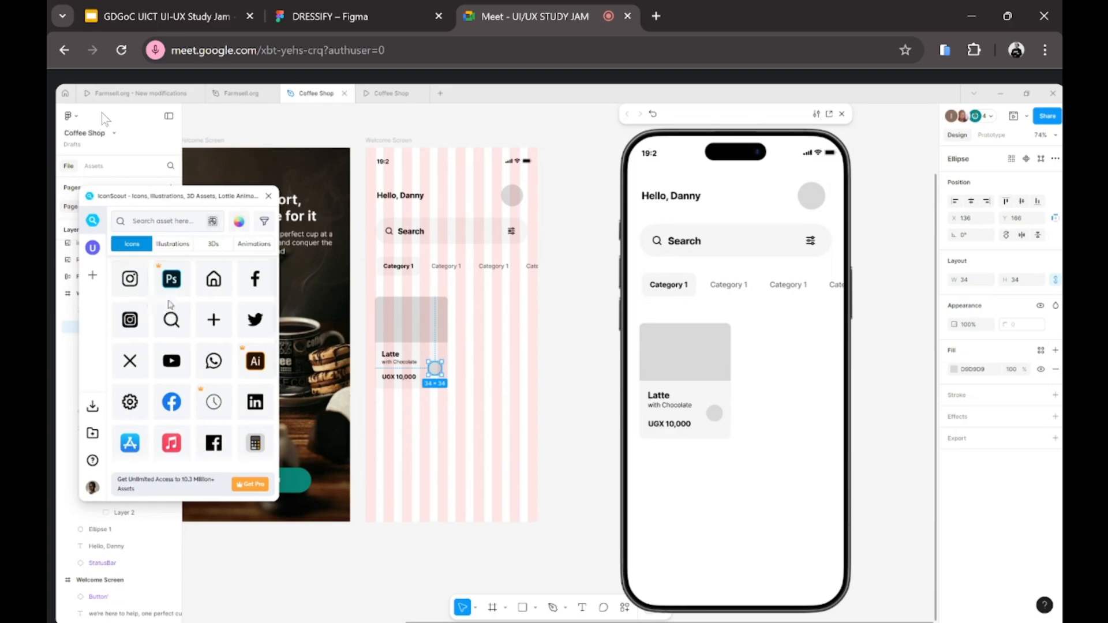
pyautogui.click(165, 221)
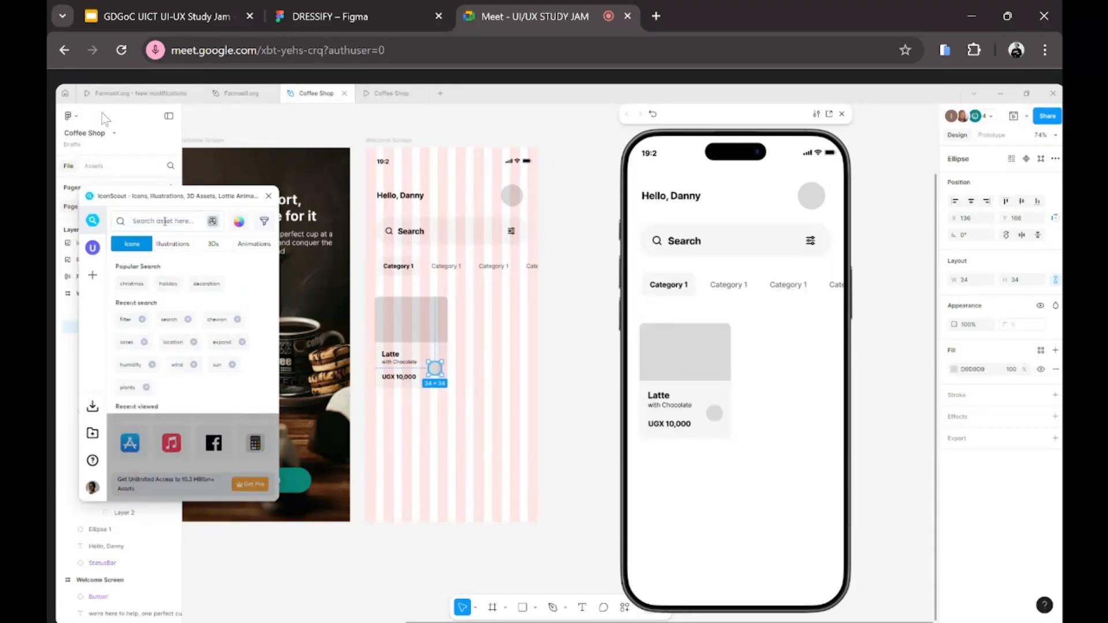
# Step: Search IconScout for 'plus', insert the plus icon as SVG, then remove it from the canvas
pyautogui.write('plus')
pyautogui.press('Return')
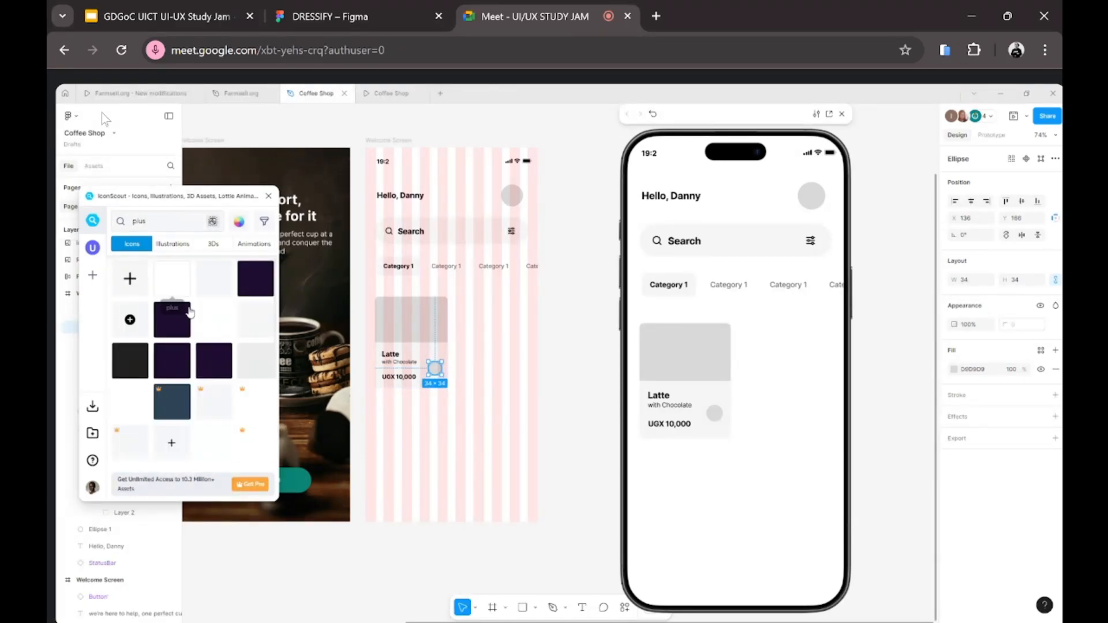
pyautogui.click(438, 353)
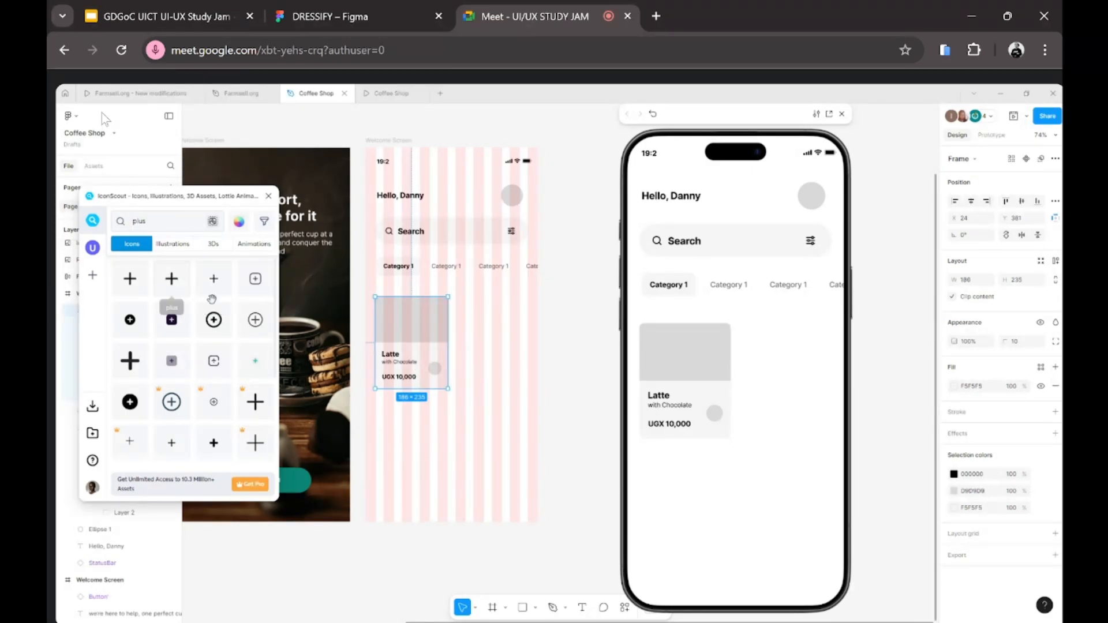
pyautogui.click(172, 280)
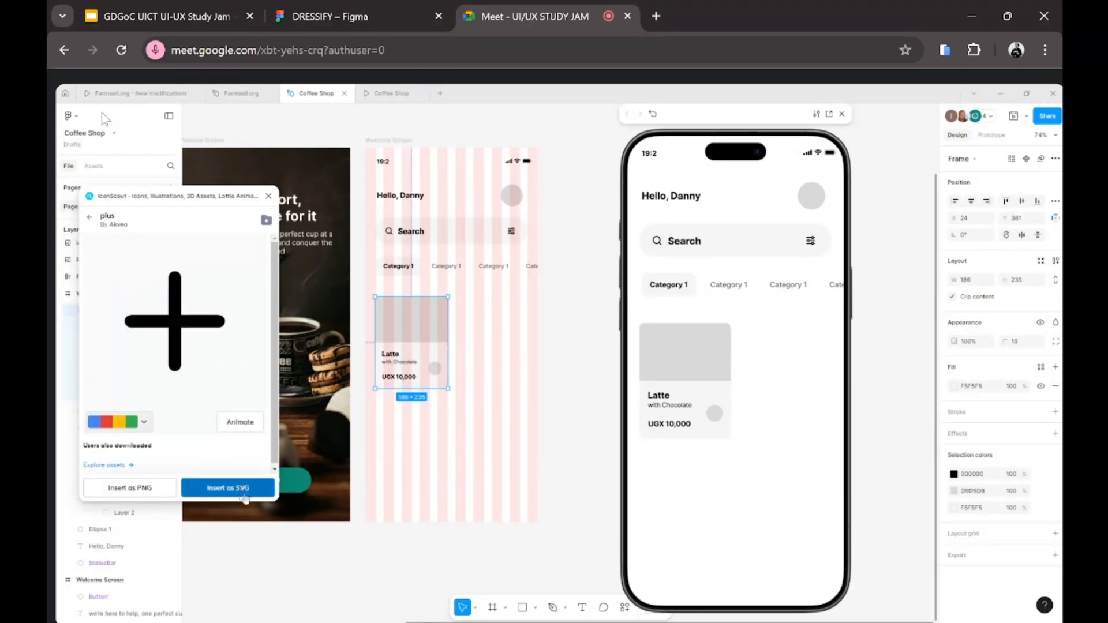
pyautogui.click(230, 485)
pyautogui.click(264, 492)
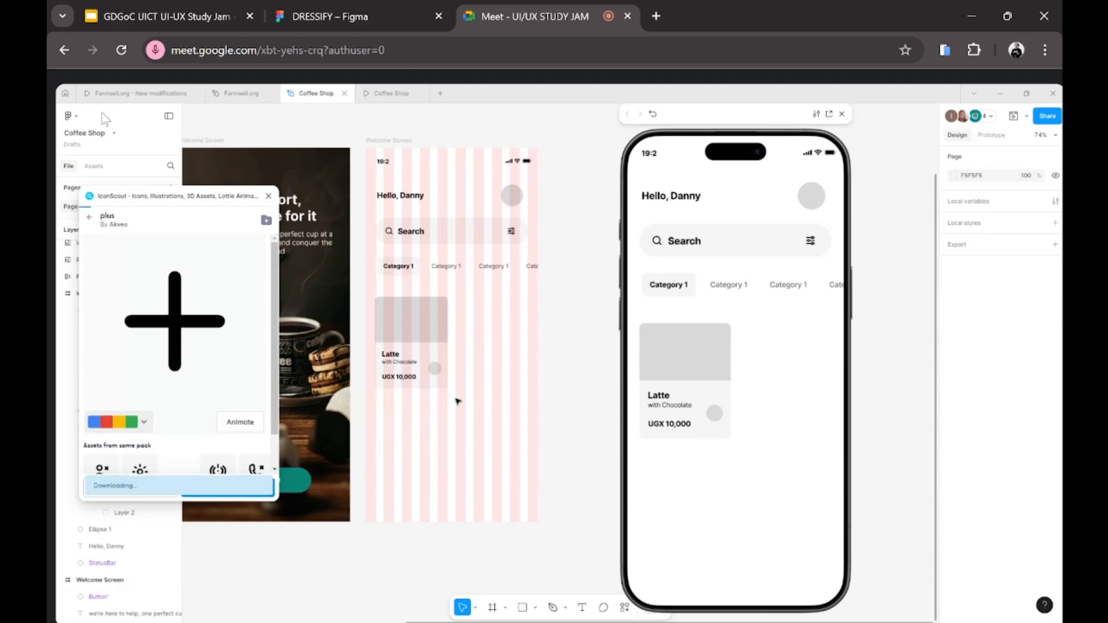
pyautogui.click(553, 355)
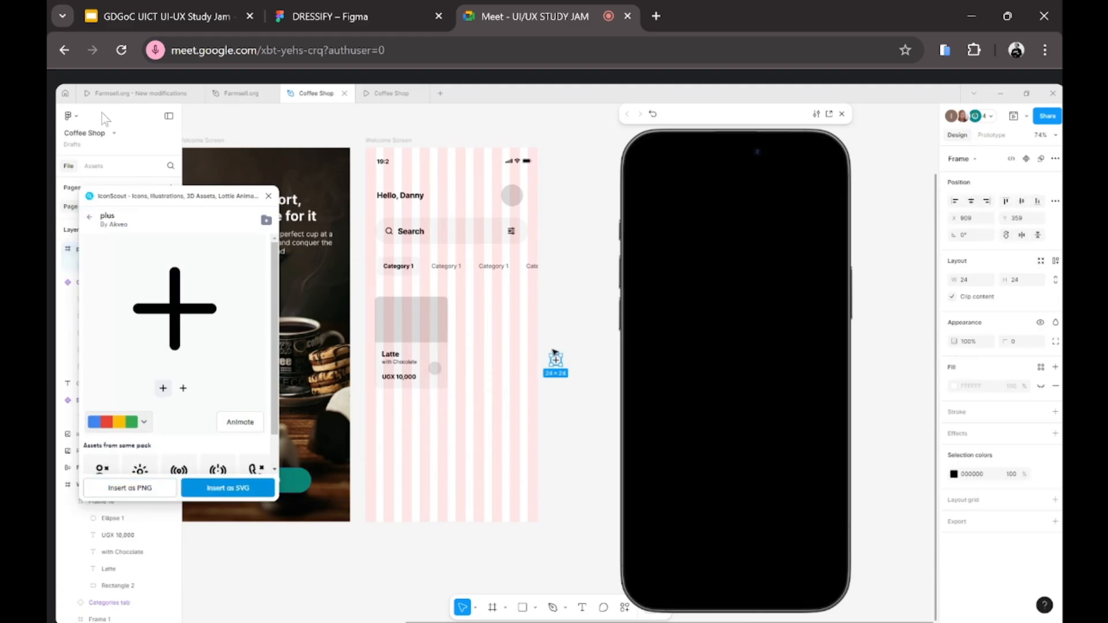
pyautogui.press('Delete')
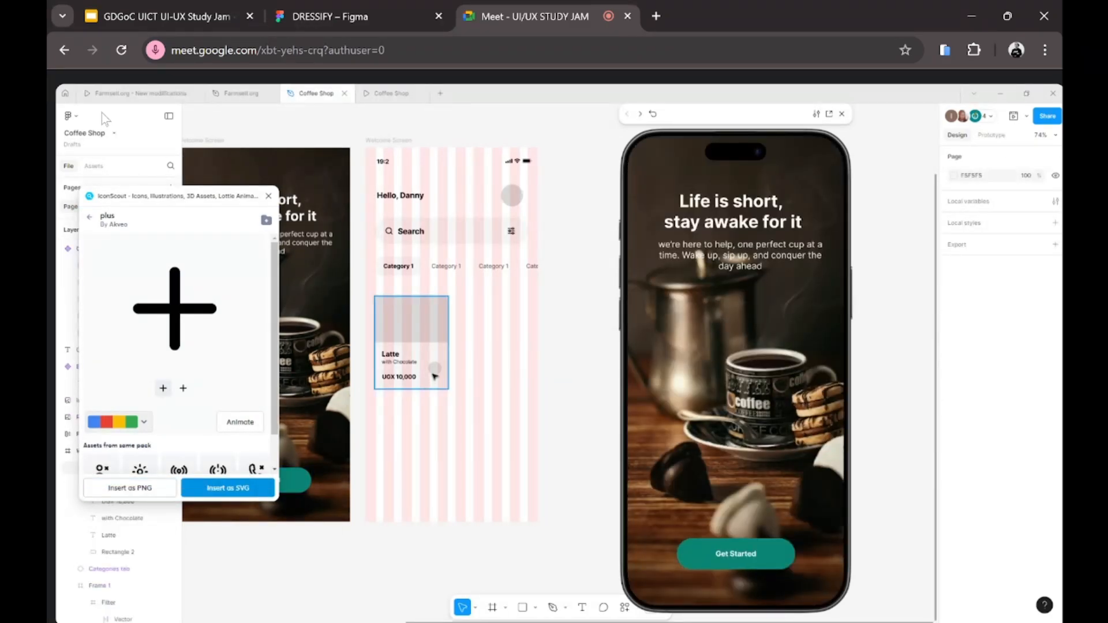
# Step: Paste the plus icon into the Latte card and move it onto the grey circle
pyautogui.click(434, 369)
pyautogui.rightClick(436, 371)
pyautogui.click(460, 304)
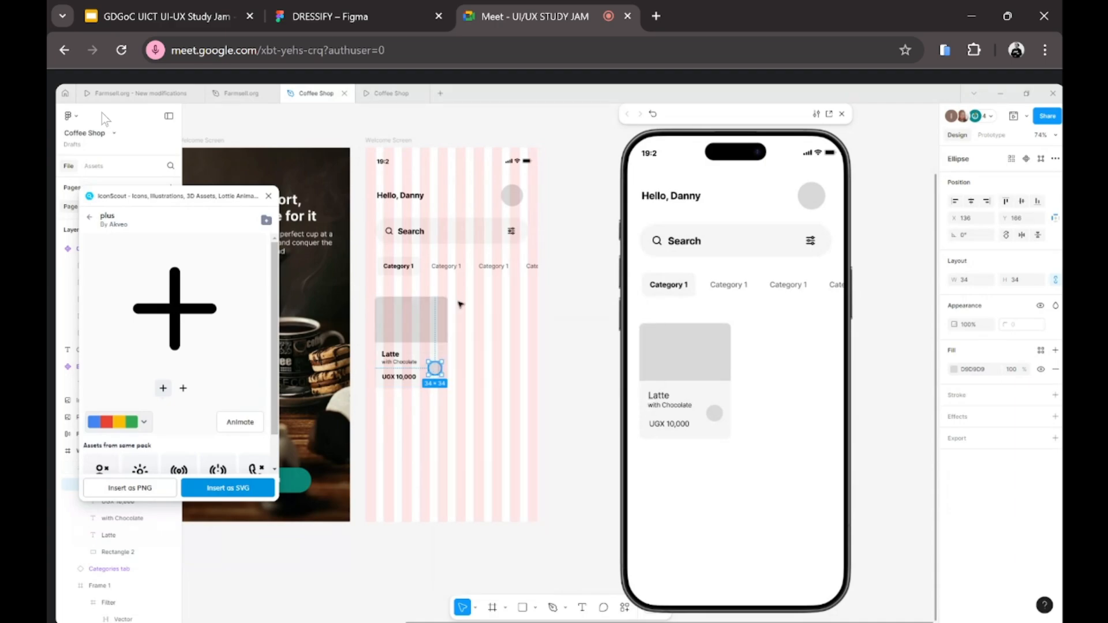
pyautogui.scroll(4, 438, 379)
pyautogui.moveTo(436, 375); pyautogui.dragTo(431, 356)
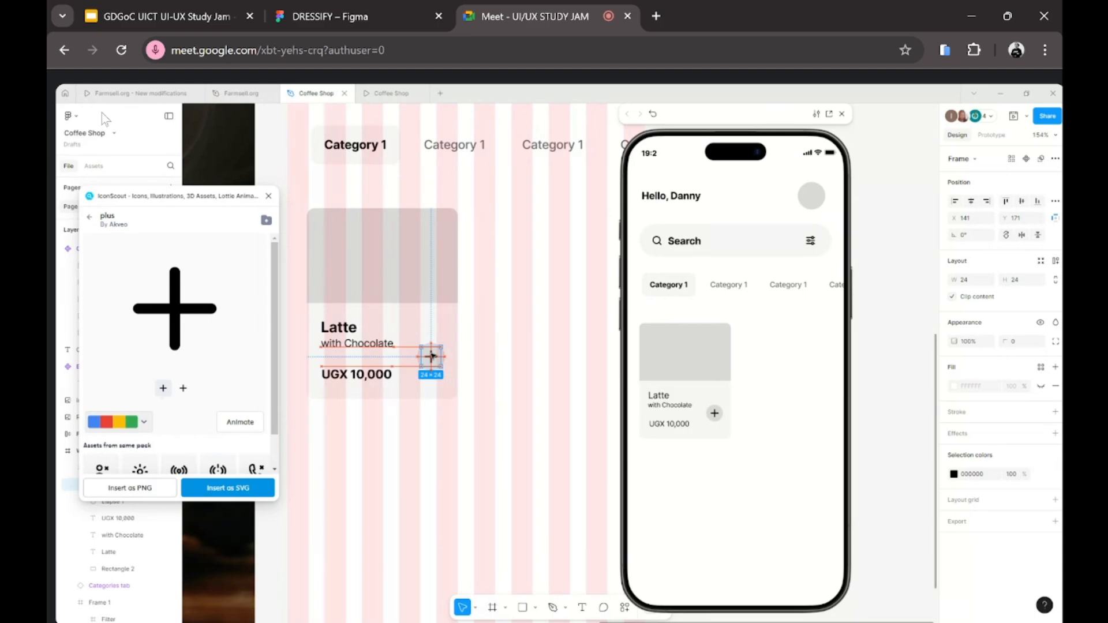
pyautogui.click(443, 387)
pyautogui.scroll(-1, 448, 397)
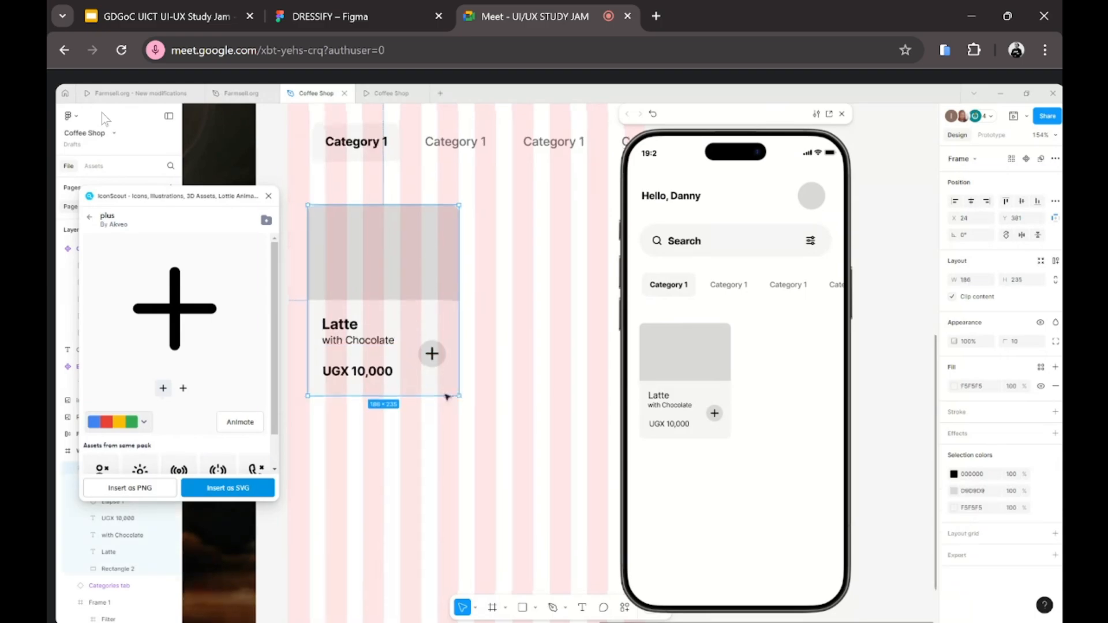
pyautogui.scroll(4, 435, 346)
# Step: Group the plus icon with the circle and name the group 'pdd button'
pyautogui.click(438, 358)
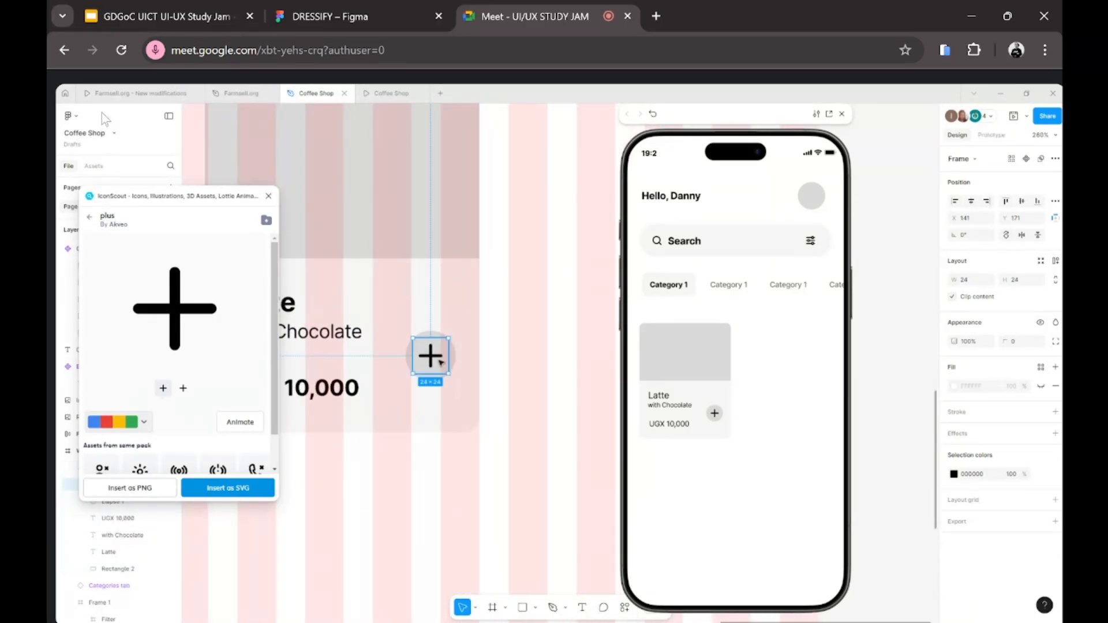
pyautogui.keyDown('shift'); pyautogui.click(406, 358); pyautogui.keyUp('shift')
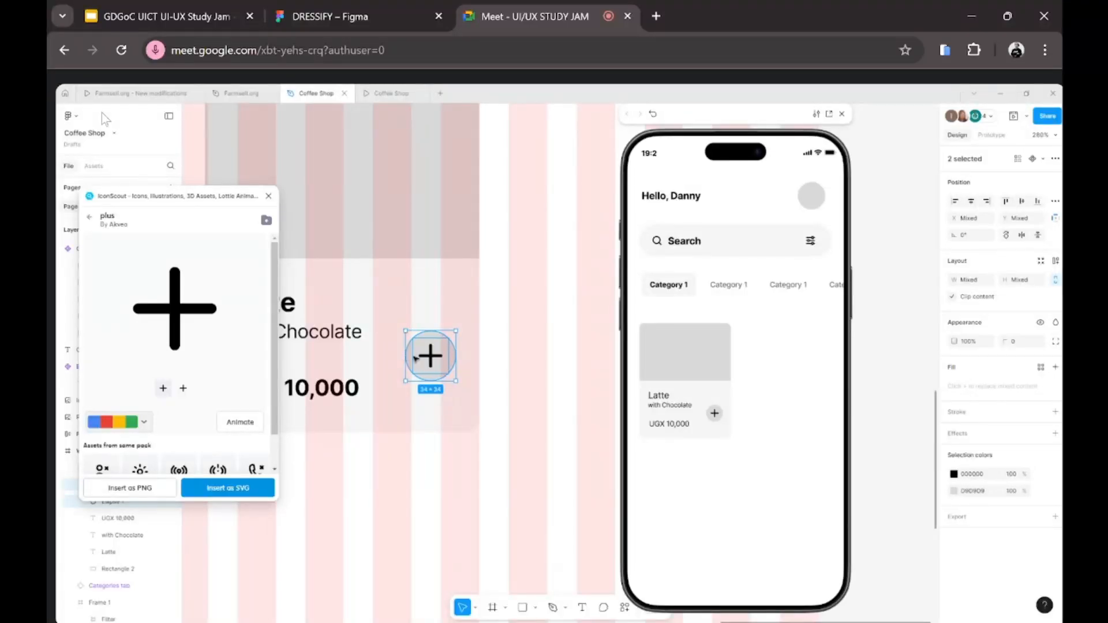
pyautogui.hotkey('ctrl', 'g')
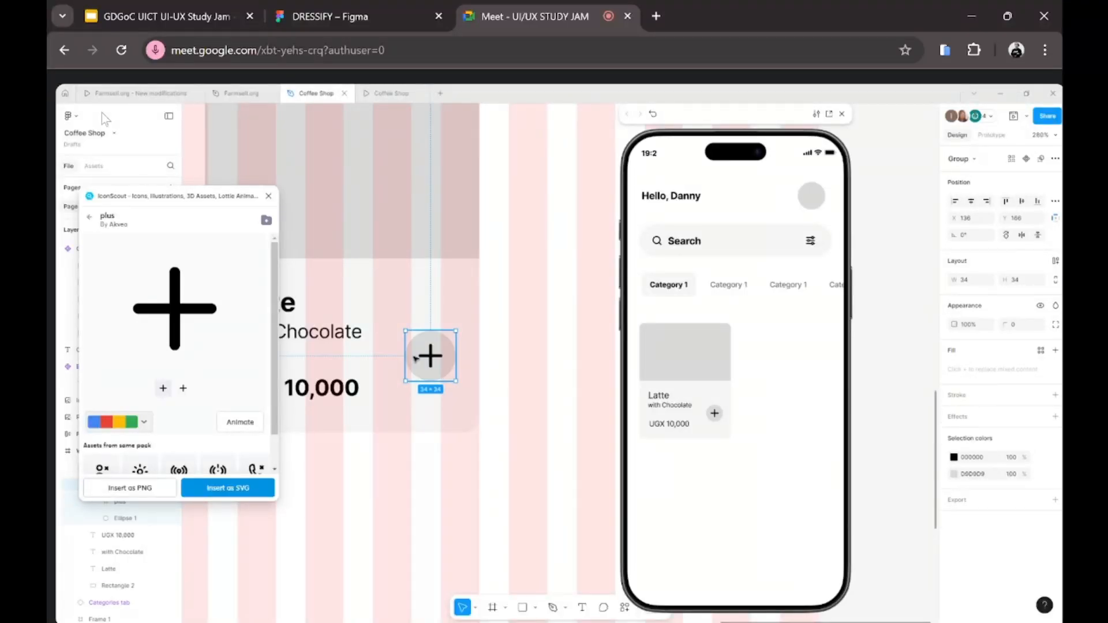
pyautogui.moveTo(188, 202); pyautogui.dragTo(304, 206)
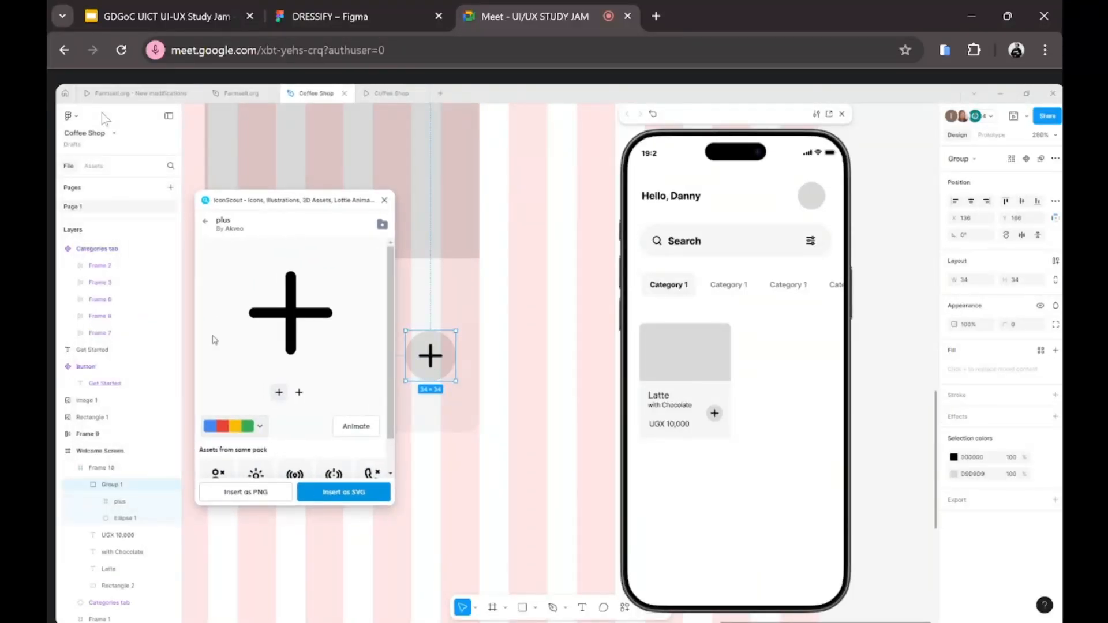
pyautogui.doubleClick(105, 486)
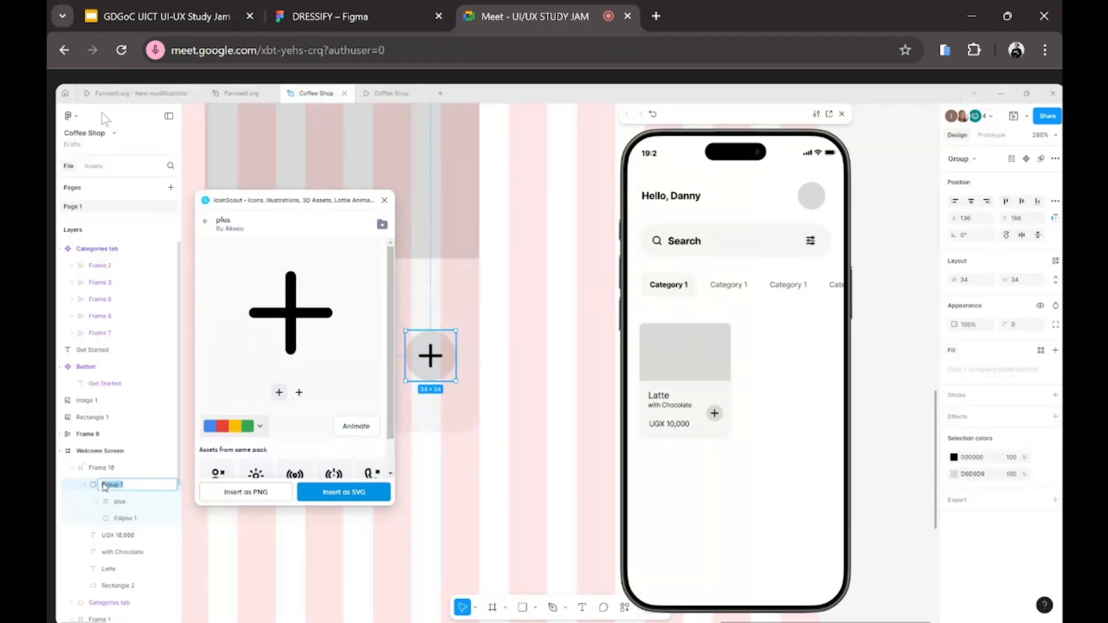
pyautogui.write('p')
pyautogui.write('dd button')
pyautogui.moveTo(274, 203); pyautogui.dragTo(154, 225)
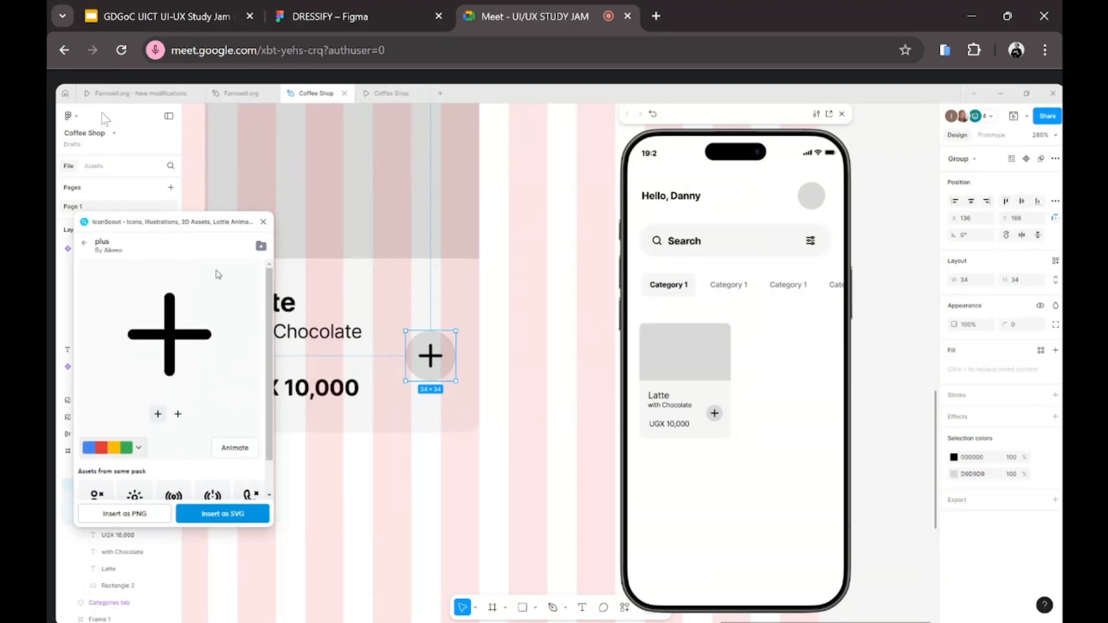
pyautogui.click(568, 374)
pyautogui.click(445, 356)
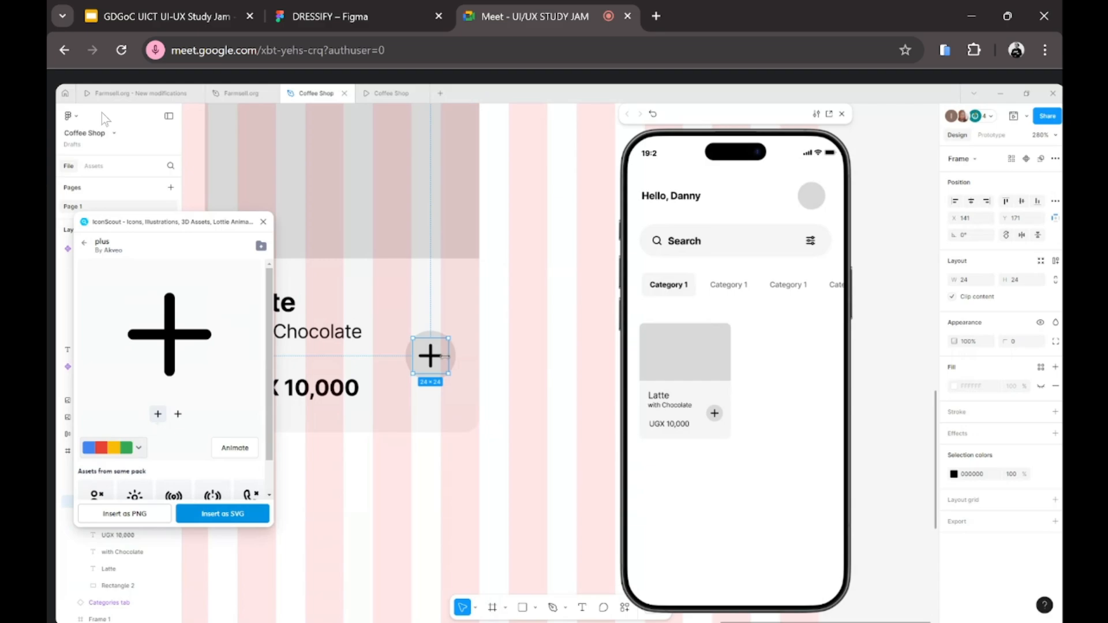
pyautogui.scroll(-4, 444, 356)
pyautogui.press('Escape')
pyautogui.click(432, 357)
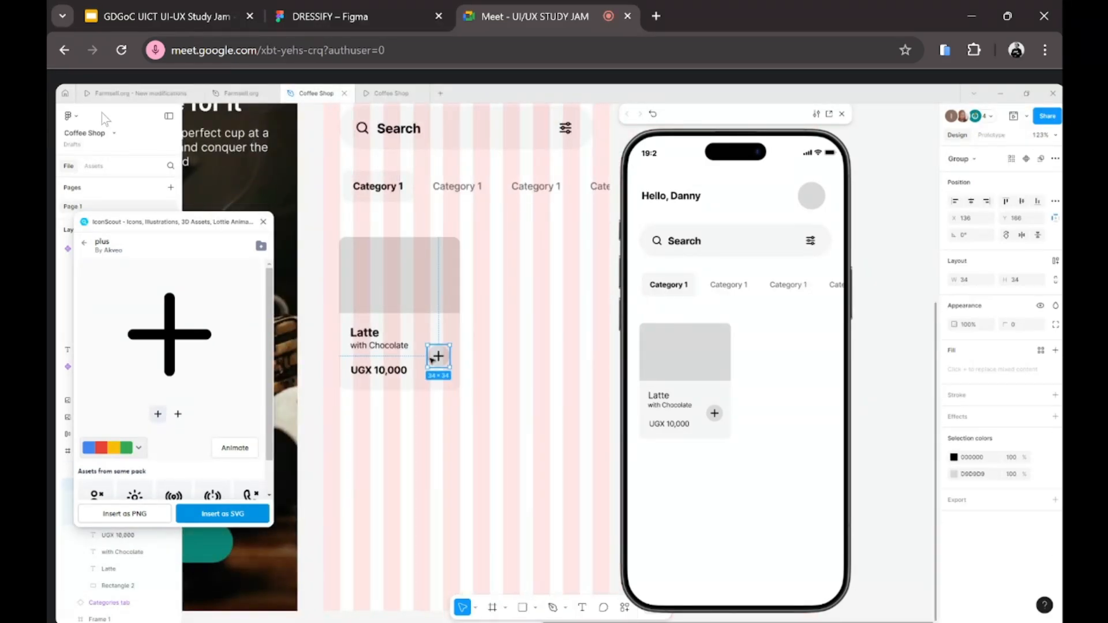
pyautogui.hscroll(-2, 423, 462)
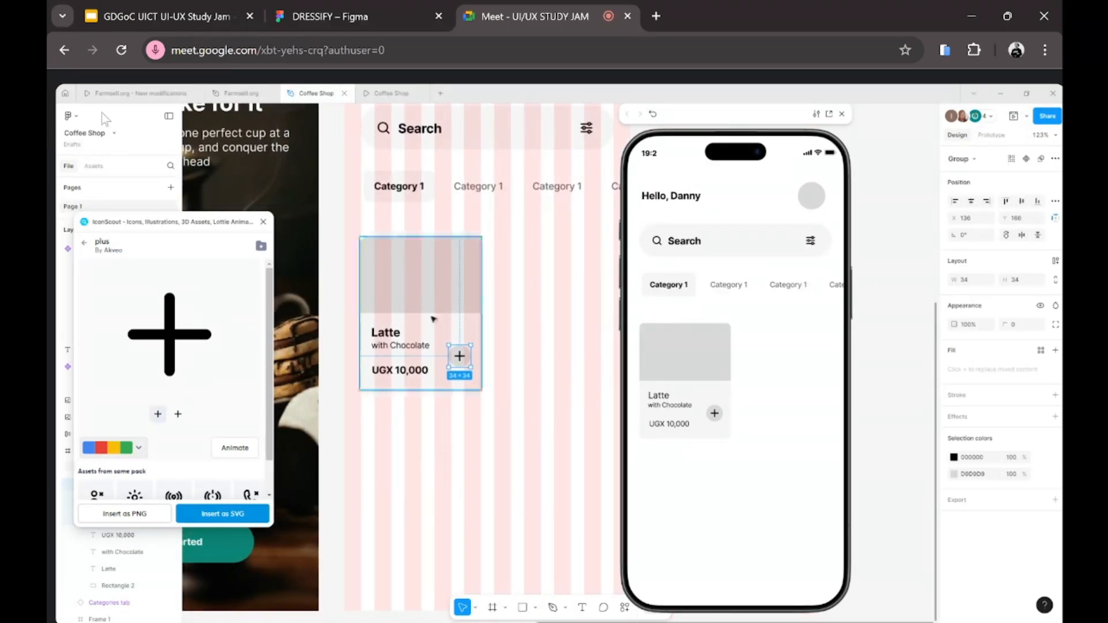
pyautogui.click(437, 271)
pyautogui.doubleClick(437, 268)
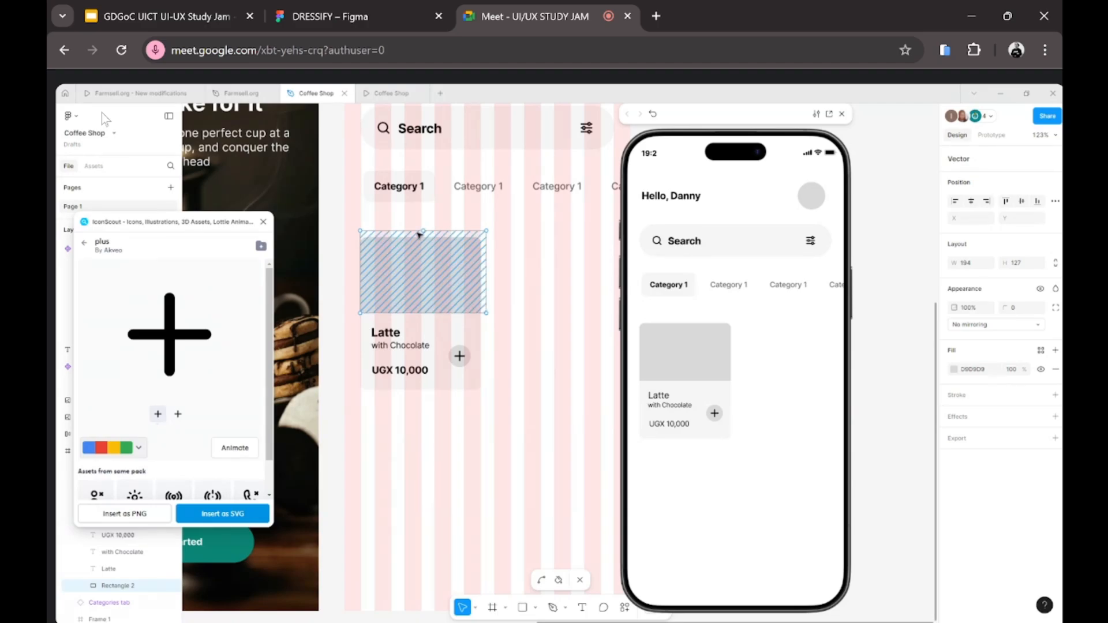
pyautogui.press('Escape')
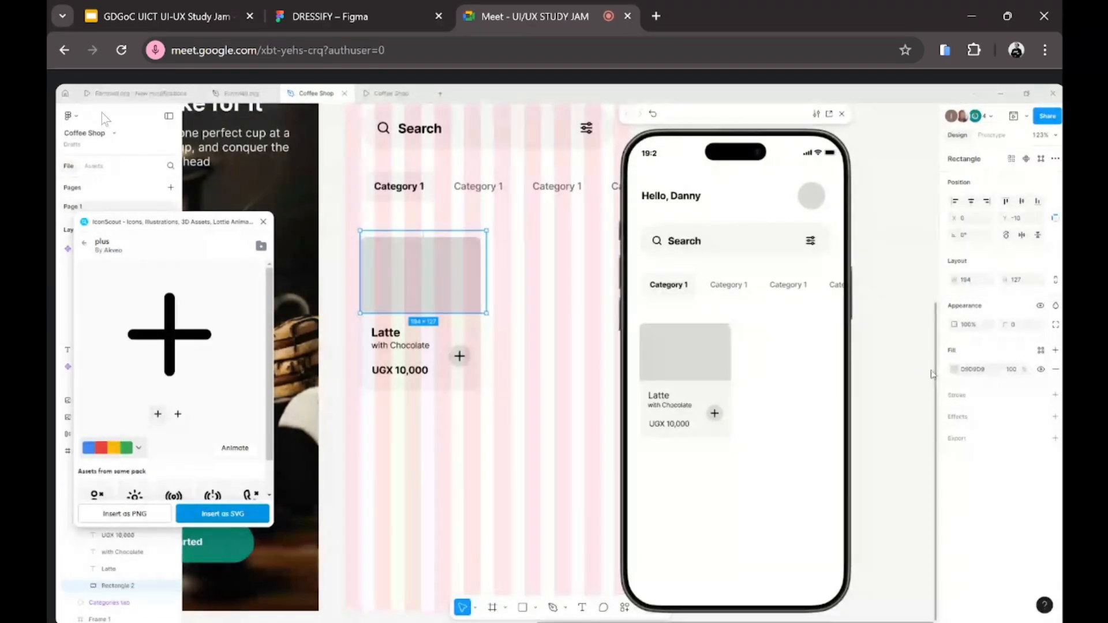
# Step: Change the placeholder's fill to an Image fill using the latte-with-cookie photo
pyautogui.click(954, 369)
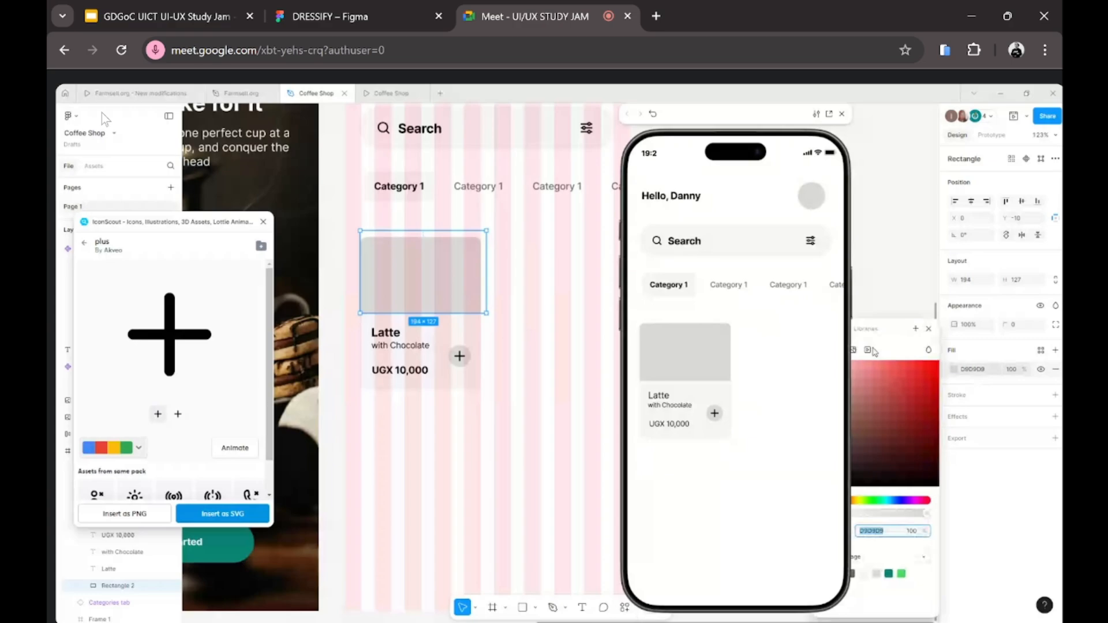
pyautogui.moveTo(863, 332); pyautogui.dragTo(919, 320)
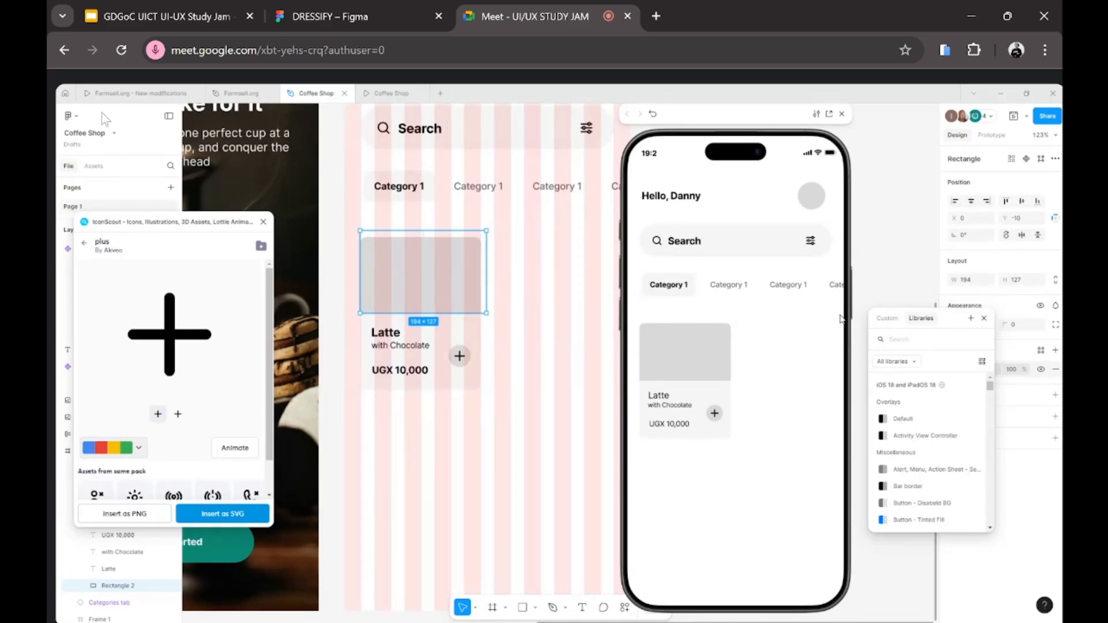
pyautogui.click(886, 318)
pyautogui.click(908, 340)
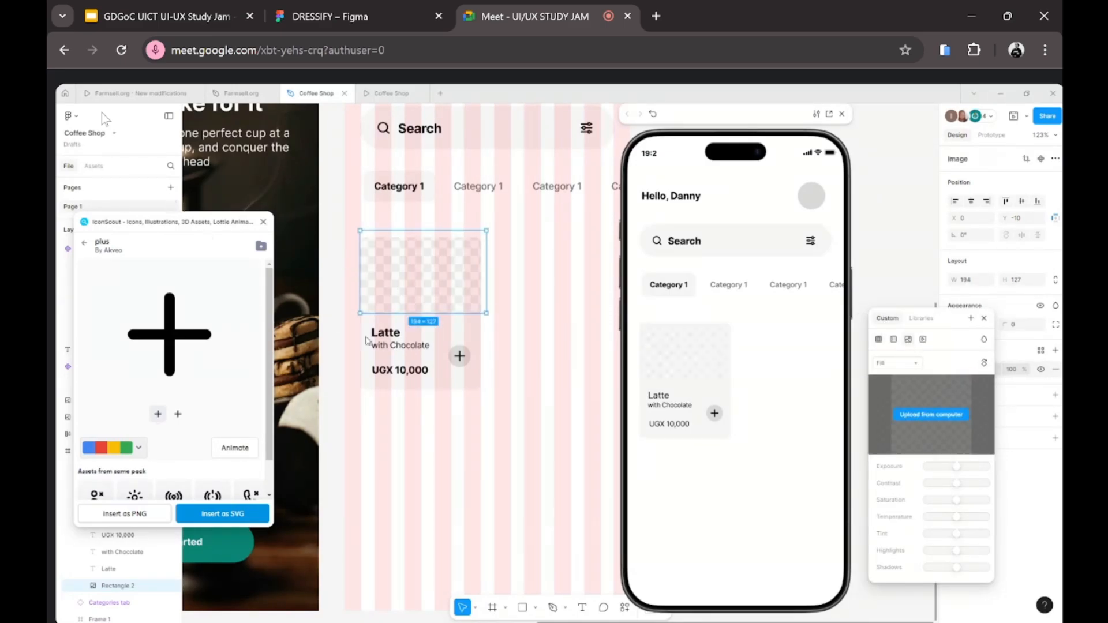
pyautogui.doubleClick(380, 317)
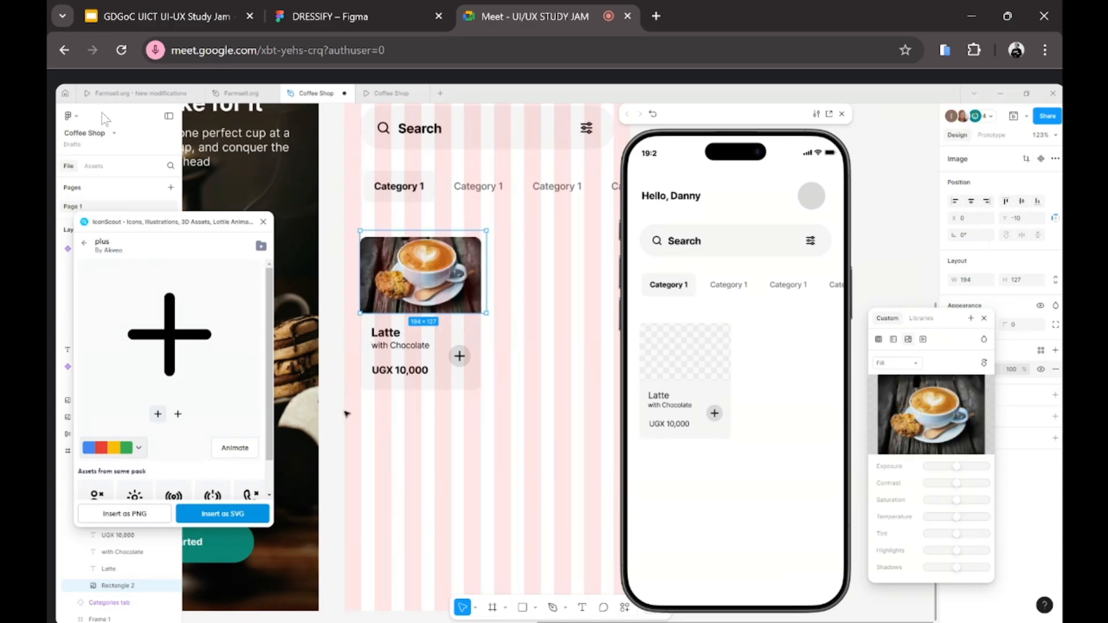
pyautogui.click(392, 428)
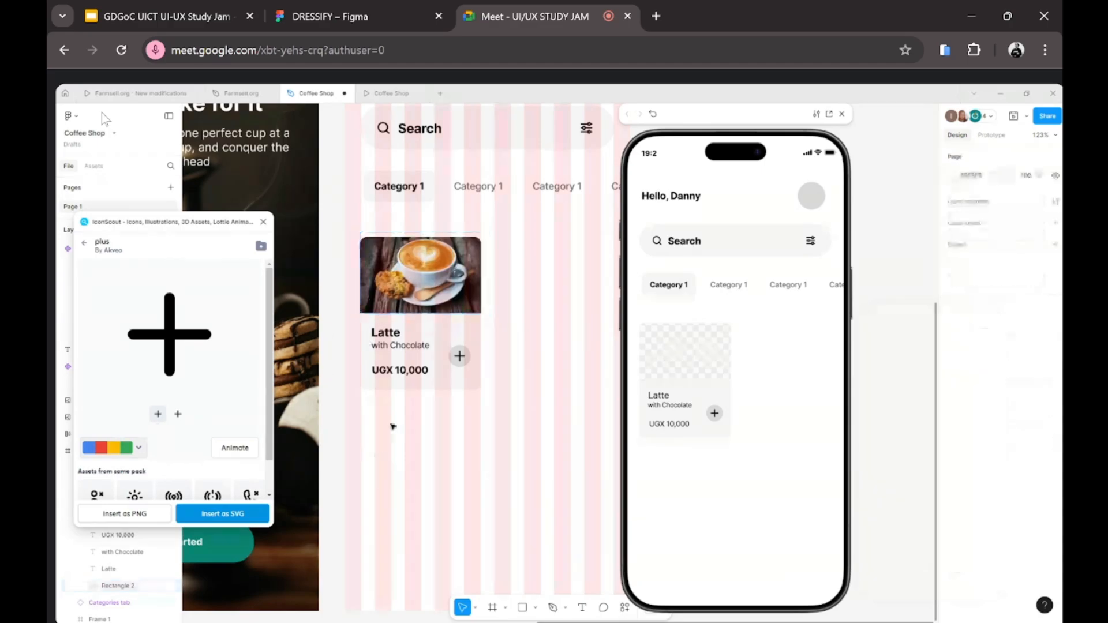
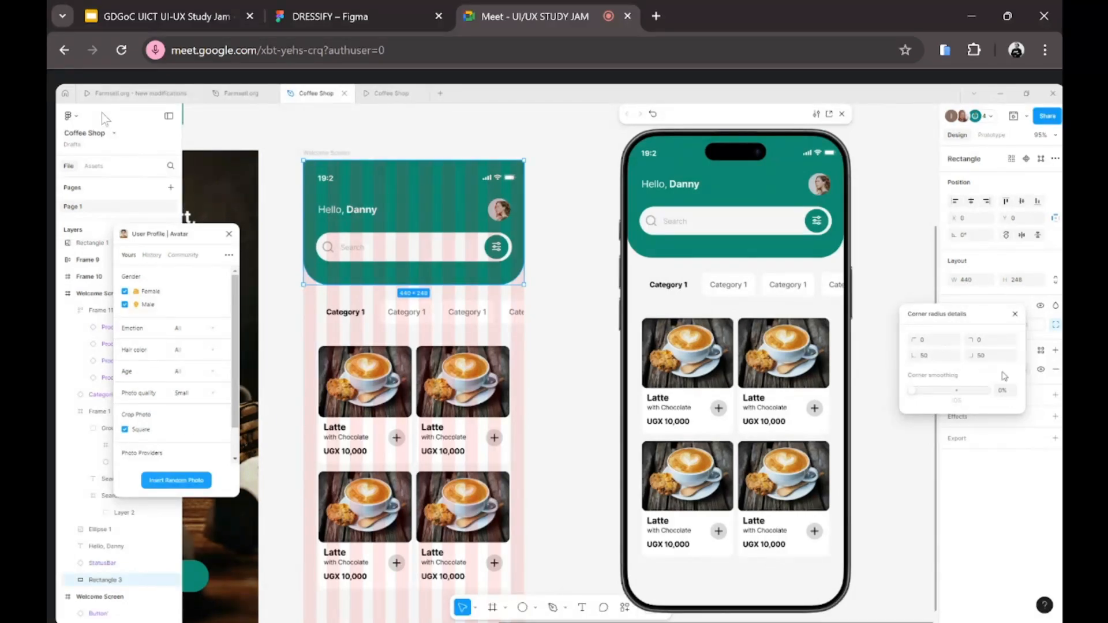
# Step: Set the green header's bottom-right and bottom-left corner radii to 25, keeping the top corners square
pyautogui.click(988, 356)
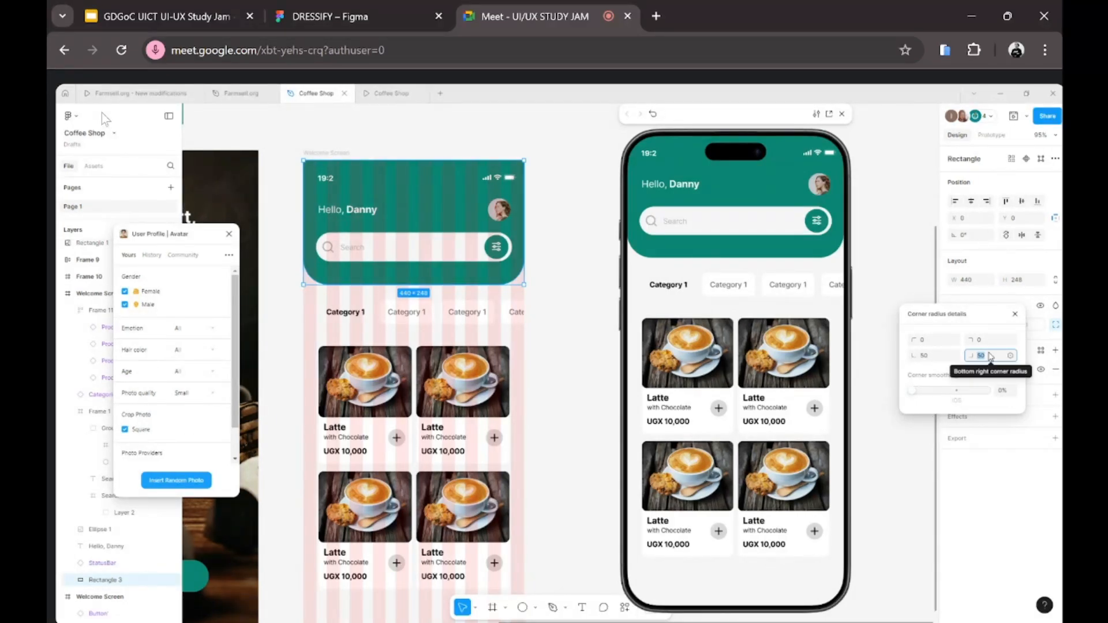
pyautogui.press('Down')
pyautogui.press('Down')
pyautogui.press('Down')
pyautogui.press('Down')
pyautogui.press('Down')
pyautogui.press('Down')
pyautogui.press('Down')
pyautogui.press('Down')
pyautogui.press('Down')
pyautogui.press('Down')
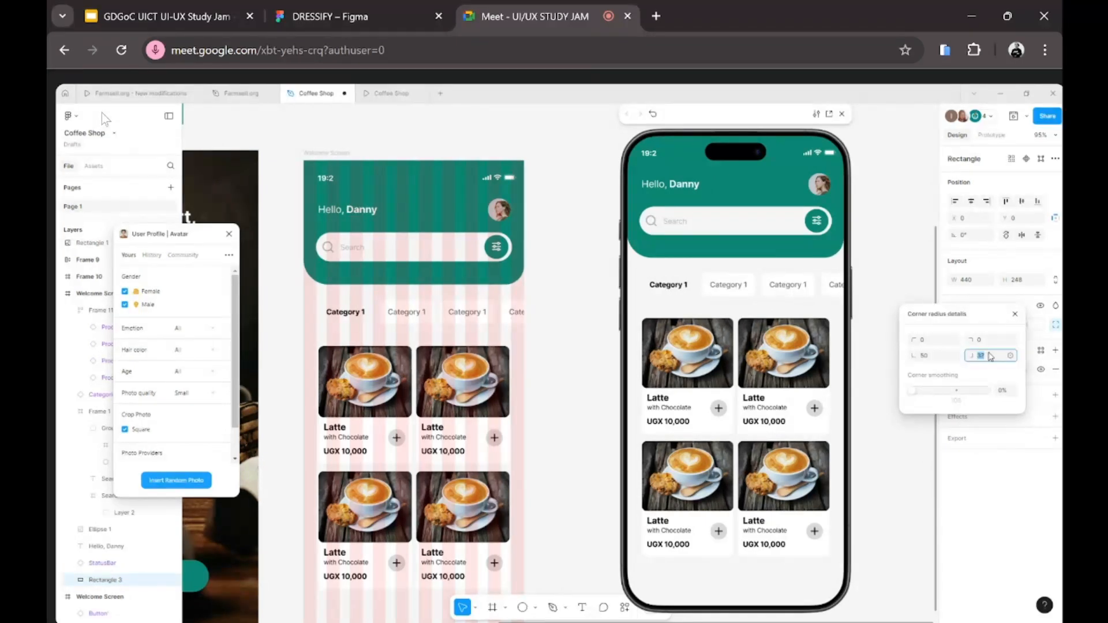
pyautogui.press('Down')
pyautogui.press('Down')
pyautogui.press('Down')
pyautogui.press('Down')
pyautogui.press('Down')
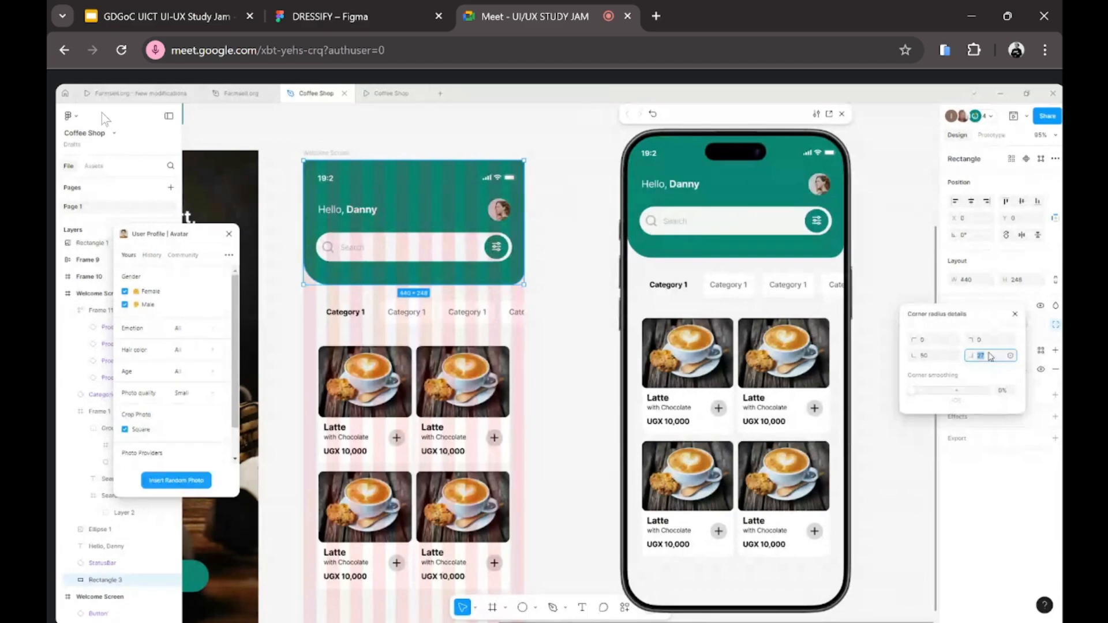
pyautogui.press('Up')
pyautogui.click(937, 356)
pyautogui.write('25')
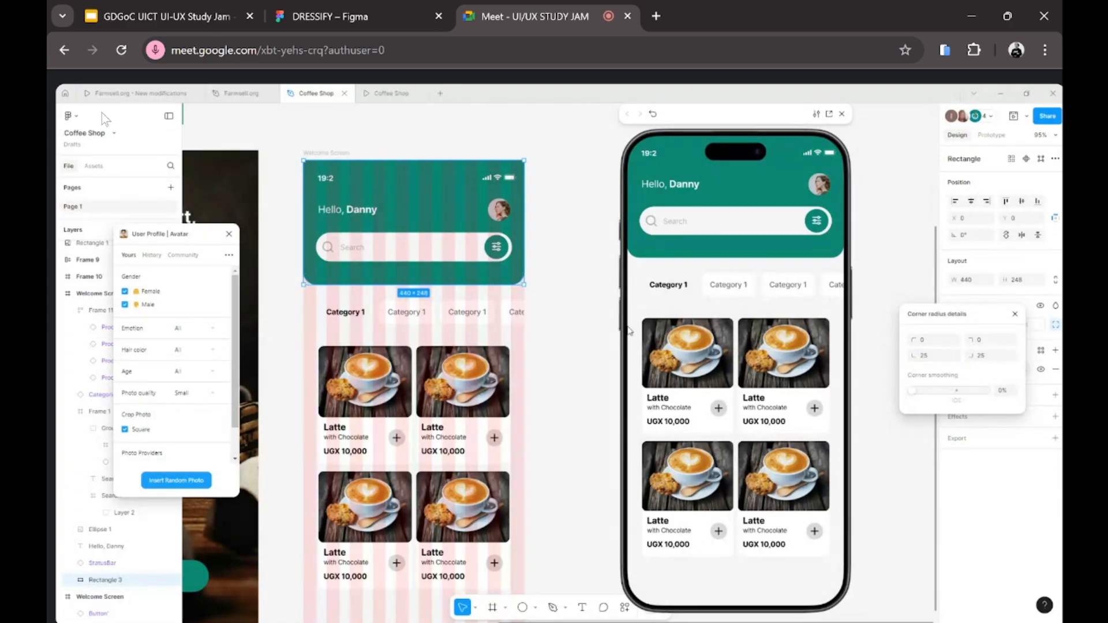
pyautogui.click(587, 290)
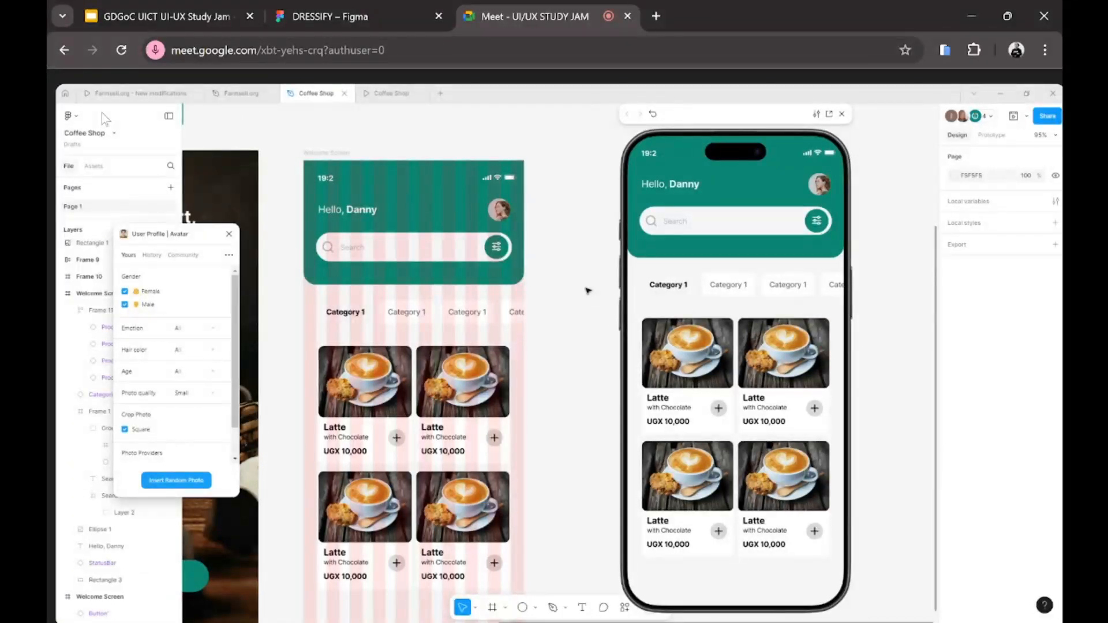
# Step: Scroll down the canvas to the categories row of Category 1 tabs
pyautogui.scroll(-2, 551, 415)
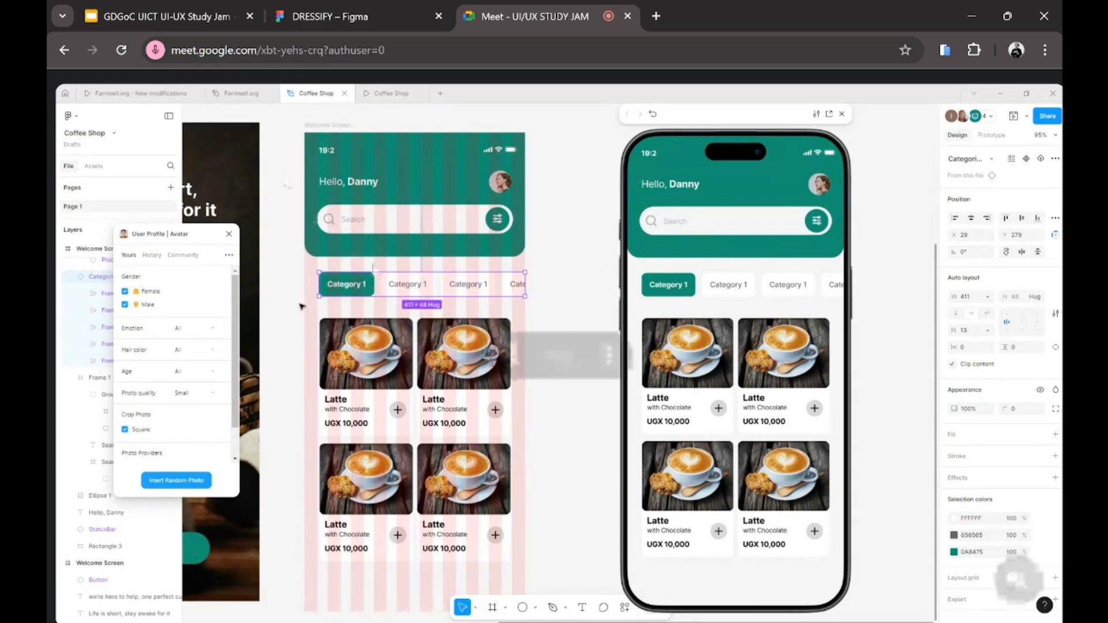
pyautogui.scroll(-3, 395, 271)
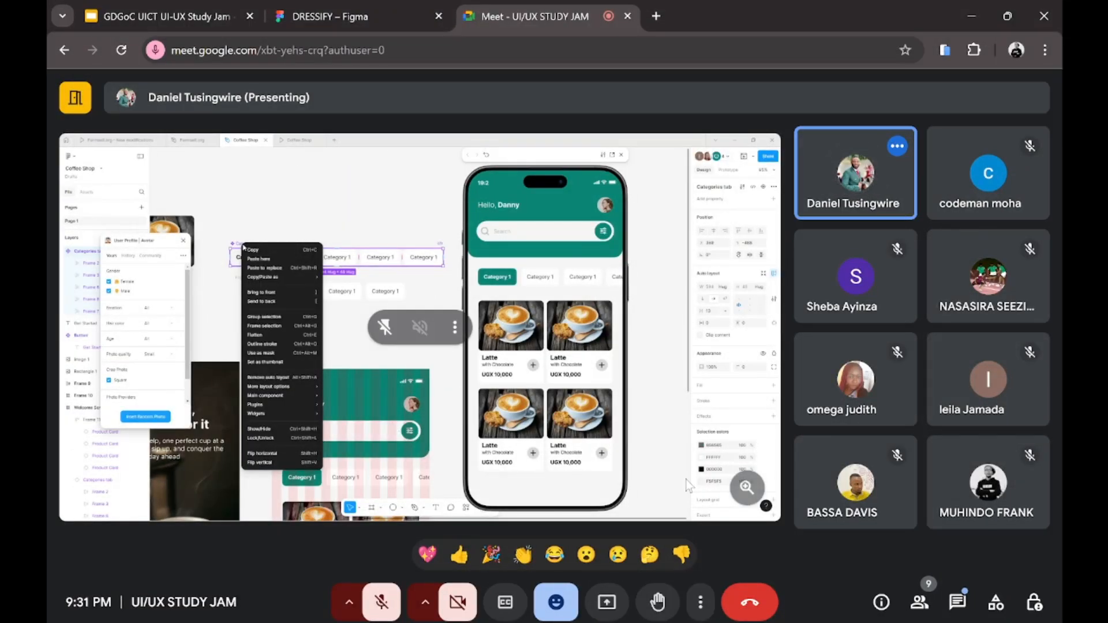
pyautogui.click(953, 603)
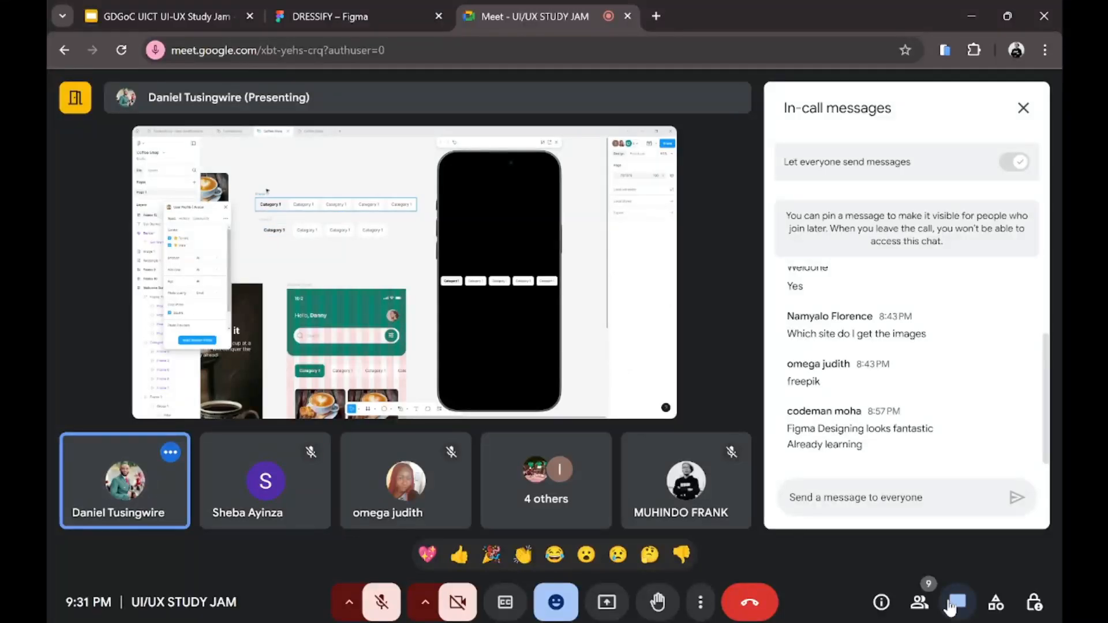
pyautogui.click(952, 604)
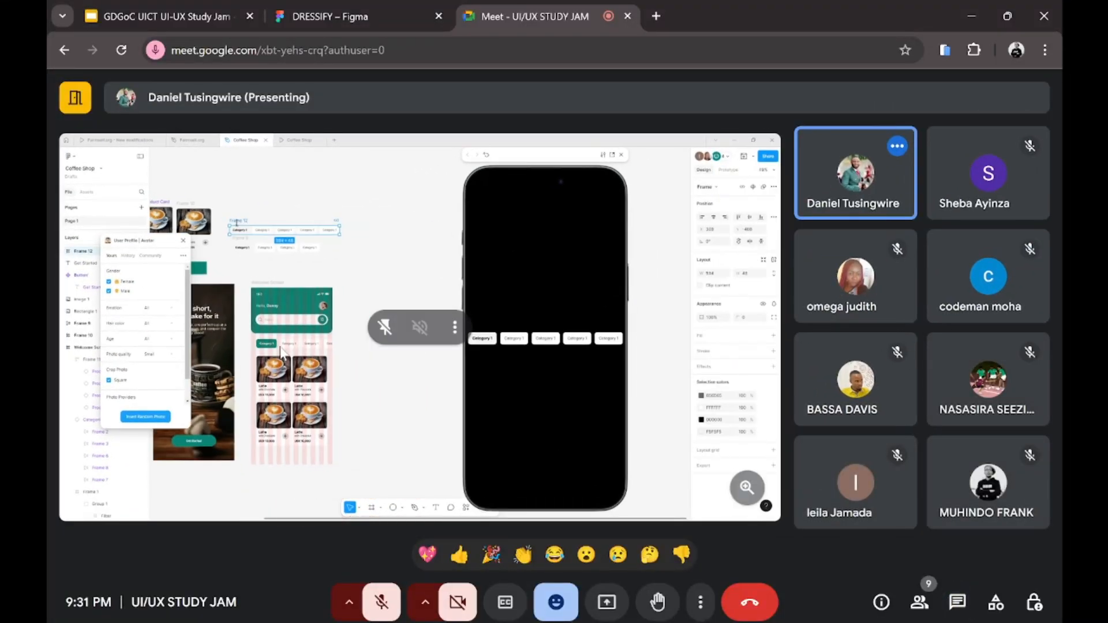
pyautogui.scroll(3, 280, 347)
pyautogui.scroll(2, 281, 352)
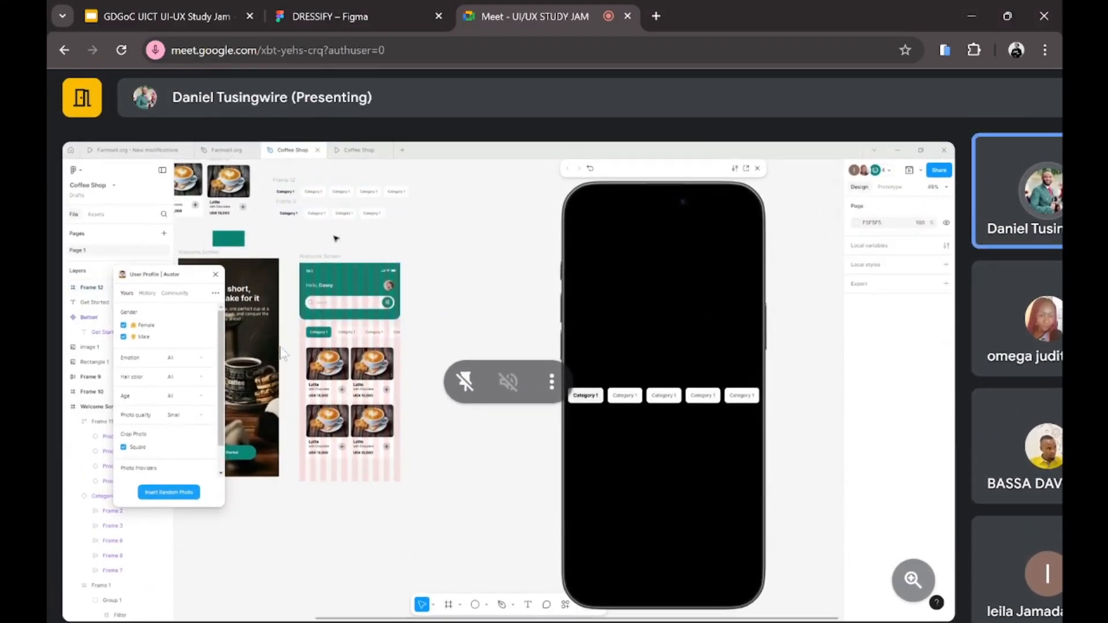
pyautogui.scroll(-1, 280, 352)
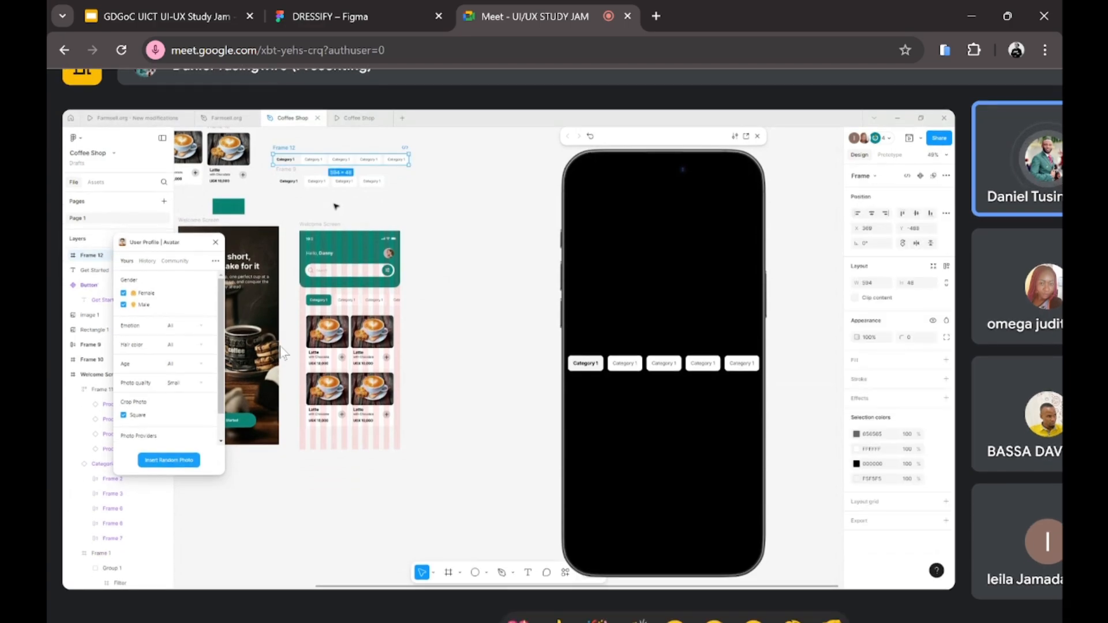
pyautogui.scroll(1, 280, 346)
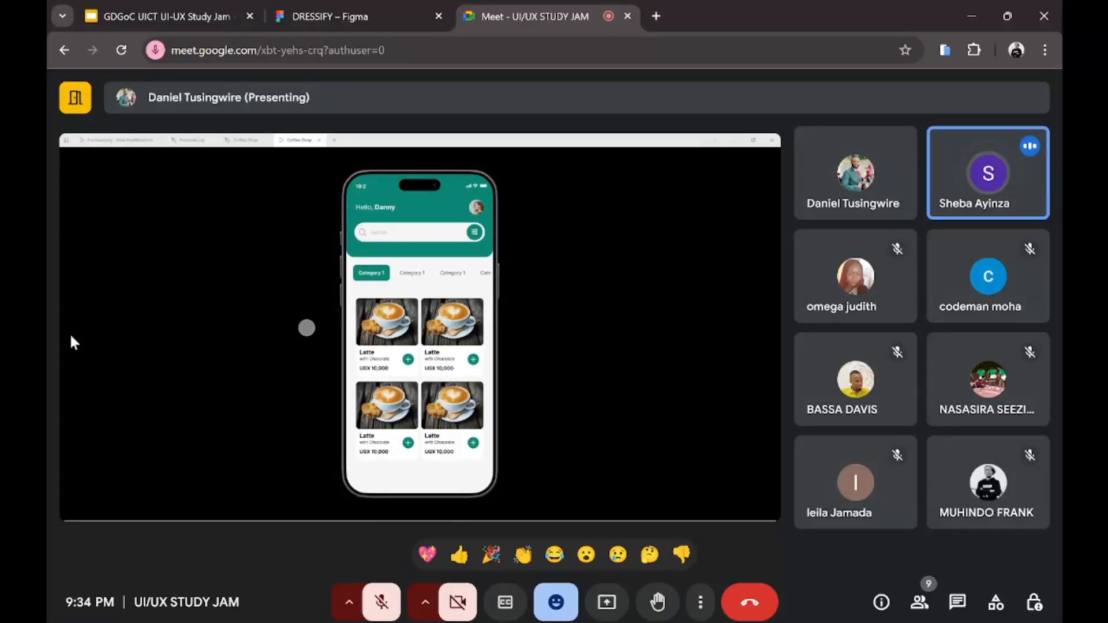
# Step: Scroll up the Coffee Shop canvas to bring the home screen frames back into view
pyautogui.scroll(3, 130, 303)
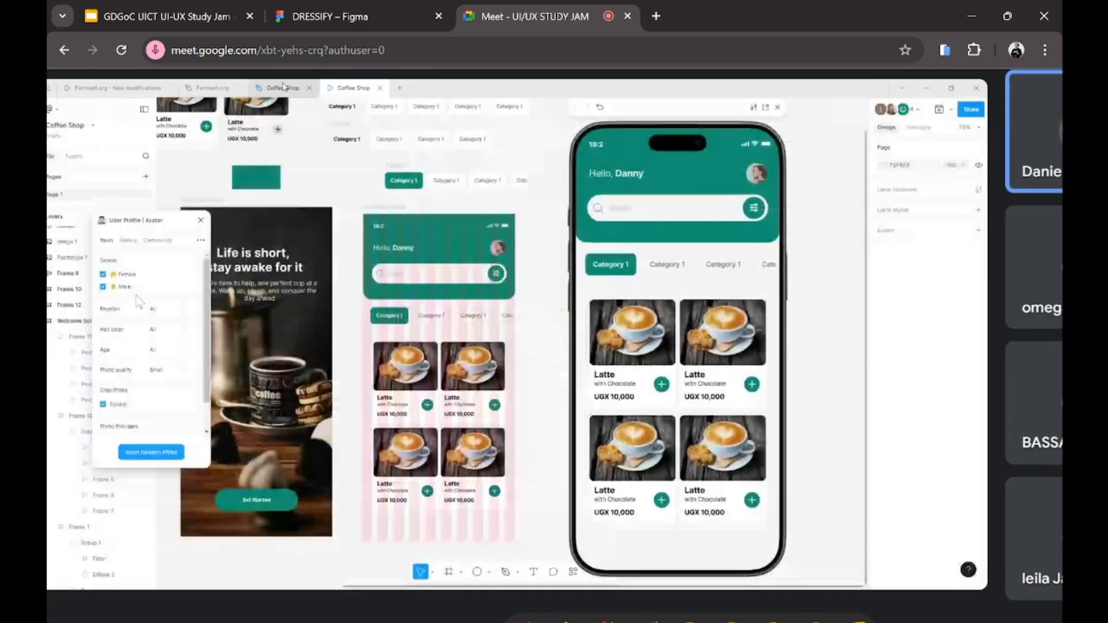
# Step: Scroll the canvas left toward the home screen's product card area
pyautogui.hscroll(-1, 137, 296)
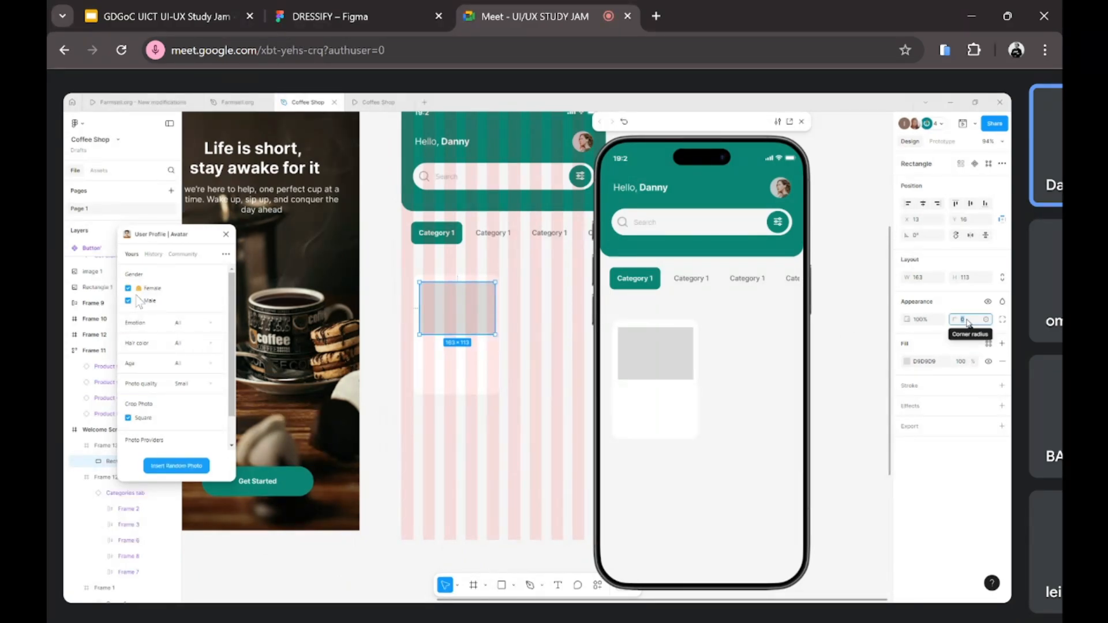
# Step: Give the grey 163 × 113 placeholder a corner radius of 10, then reselect it
pyautogui.write('10')
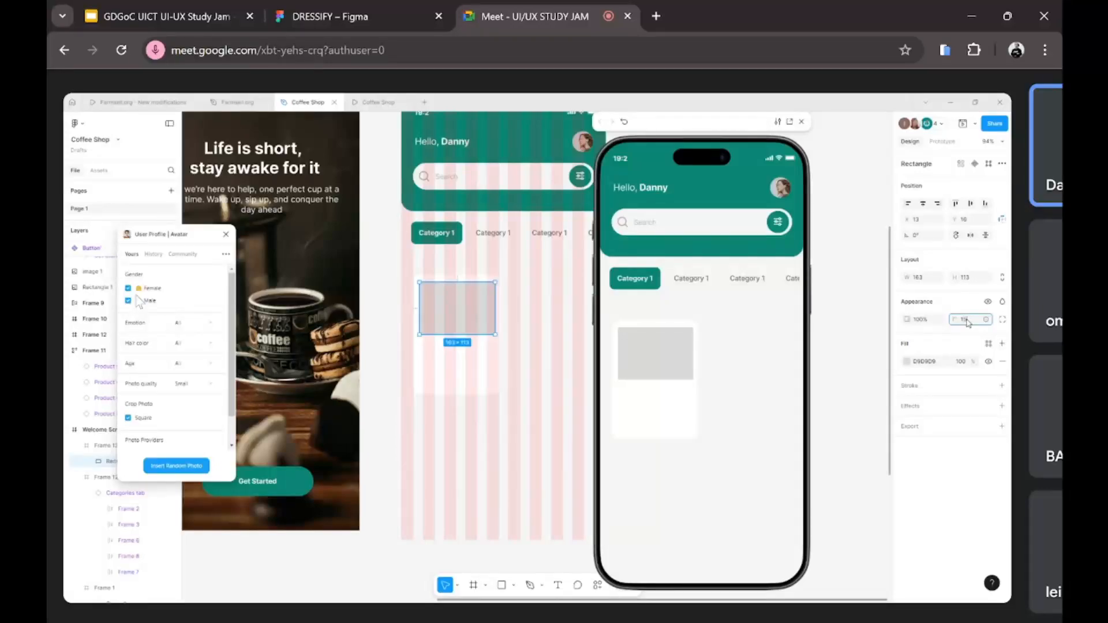
pyautogui.press('Return')
pyautogui.click(526, 438)
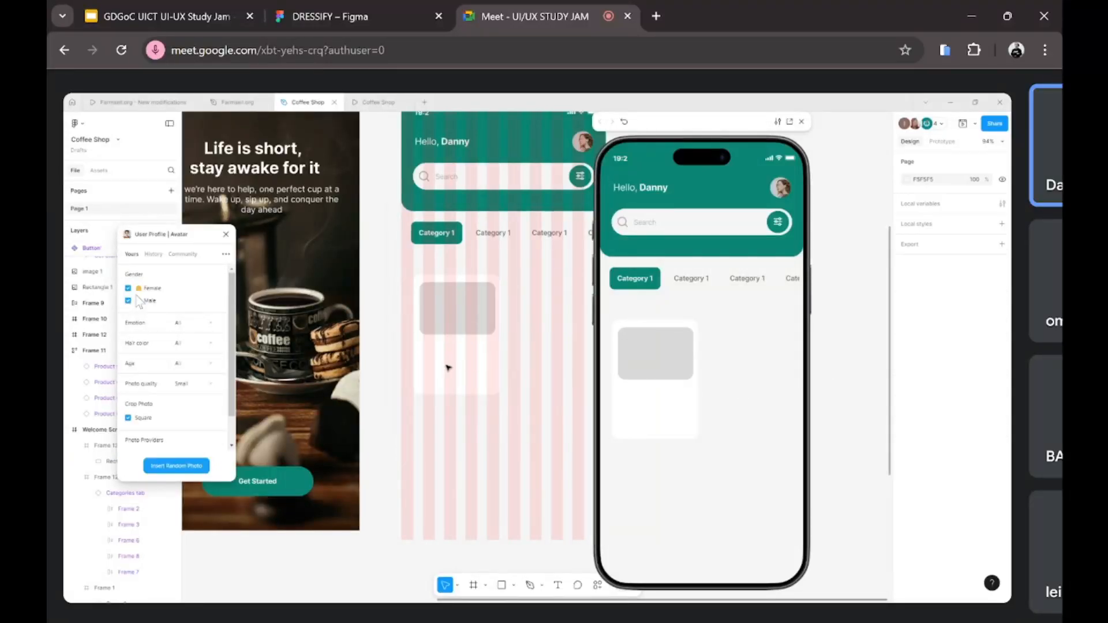
pyautogui.click(471, 316)
pyautogui.hscroll(-2, 450, 392)
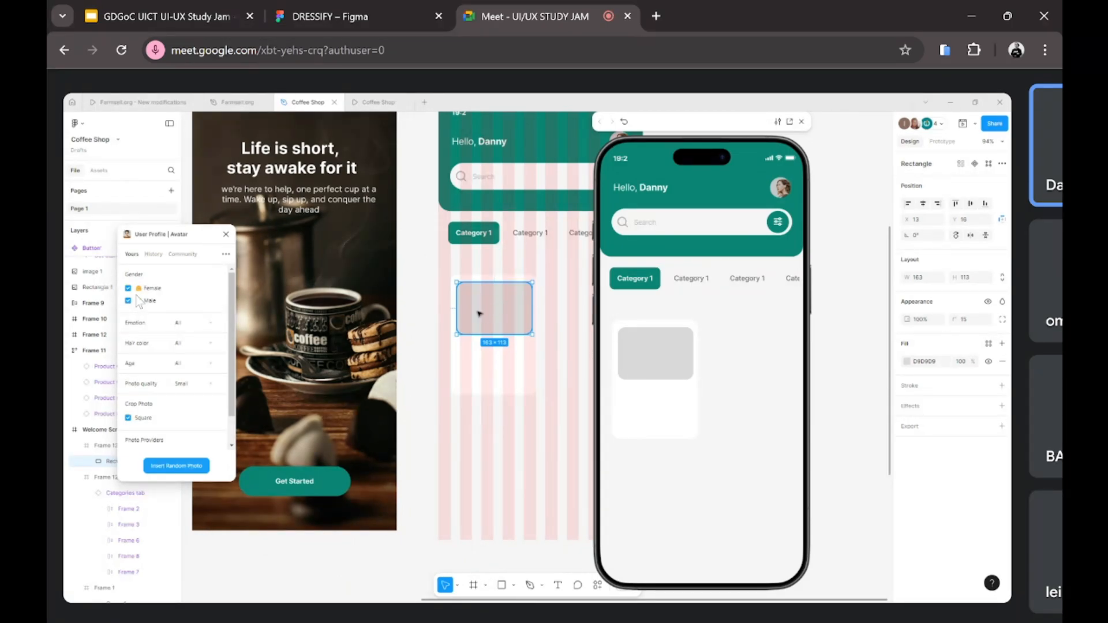
# Step: Switch the placeholder's fill from flat grey to an Image fill showing a latte photo
pyautogui.click(910, 363)
pyautogui.click(831, 323)
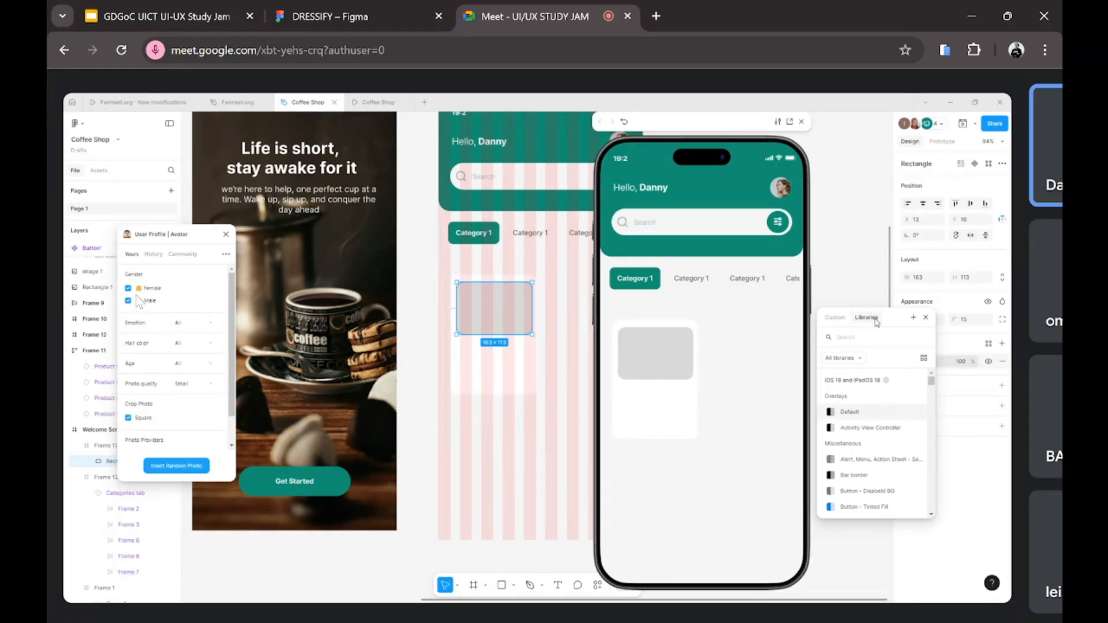
pyautogui.click(848, 319)
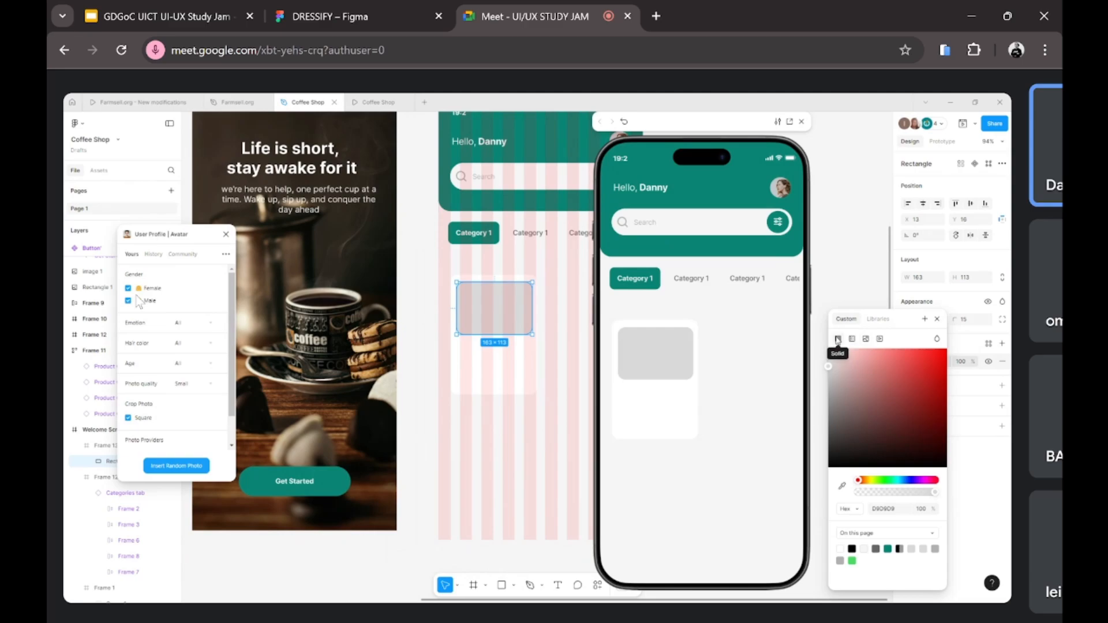
pyautogui.click(865, 340)
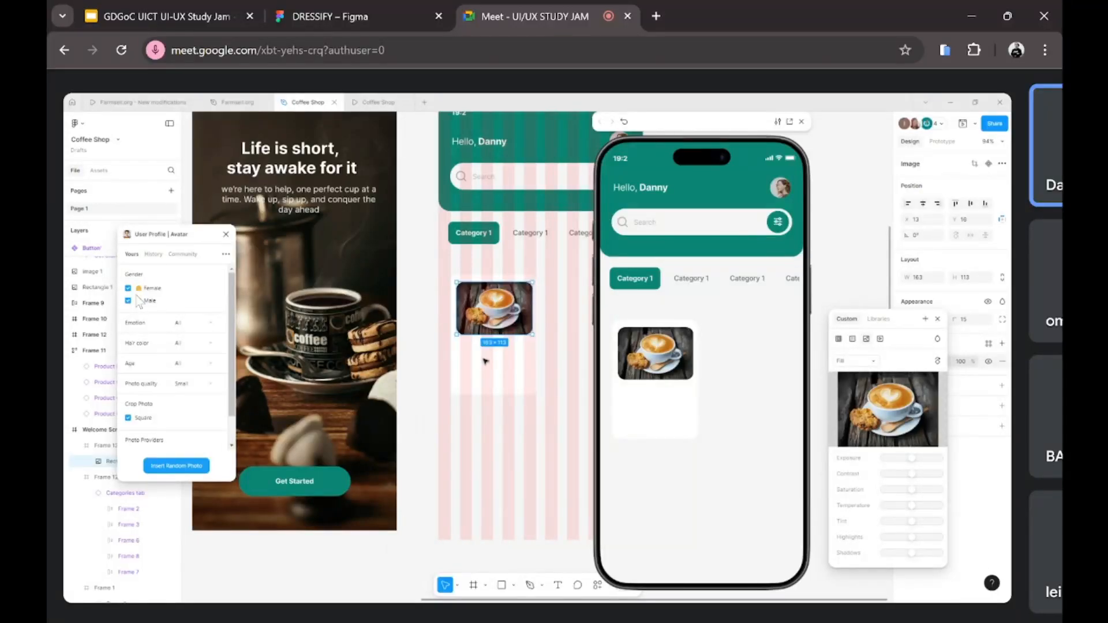
pyautogui.click(558, 336)
pyautogui.scroll(-5, 499, 349)
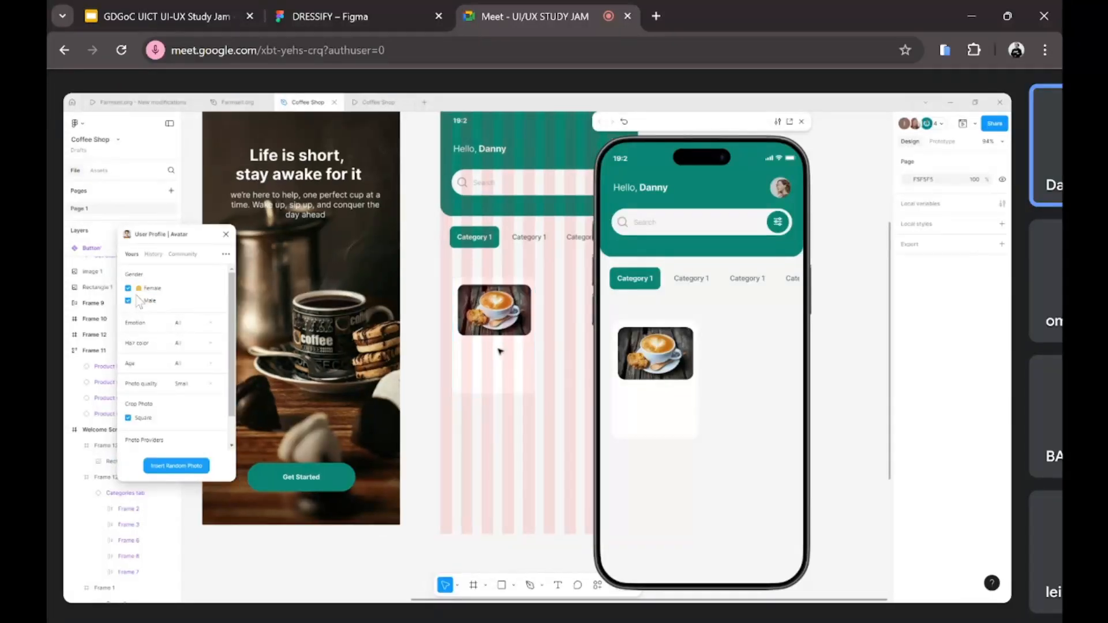
pyautogui.scroll(-2, 500, 349)
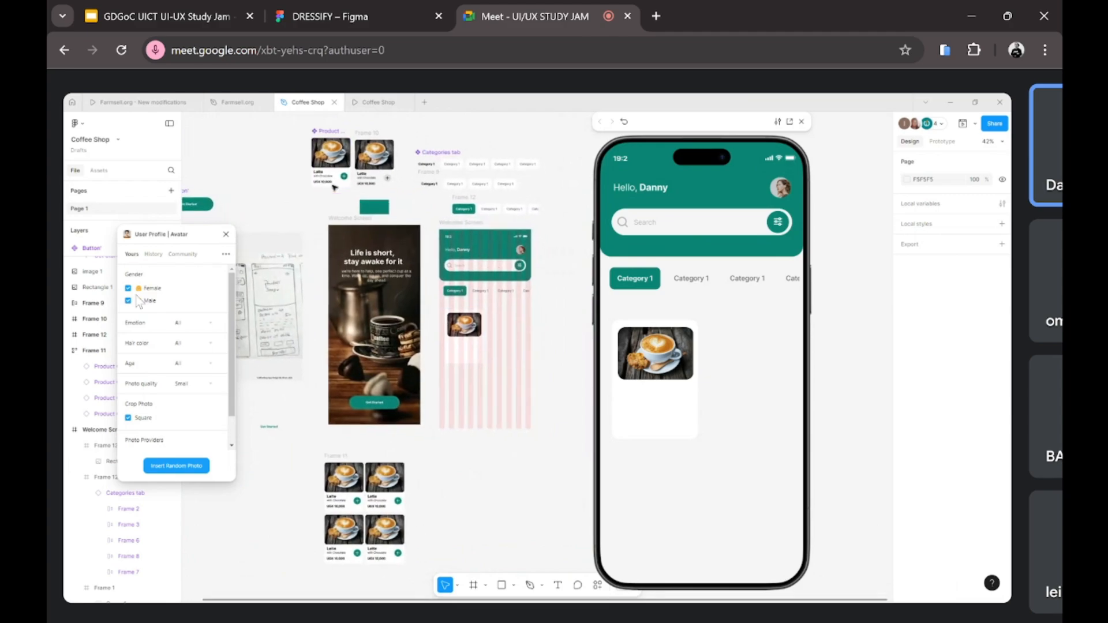
# Step: Copy the Latte, with Chocolate and UGX 10,000 text layers and paste them into the home card frame
pyautogui.scroll(-2, 330, 323)
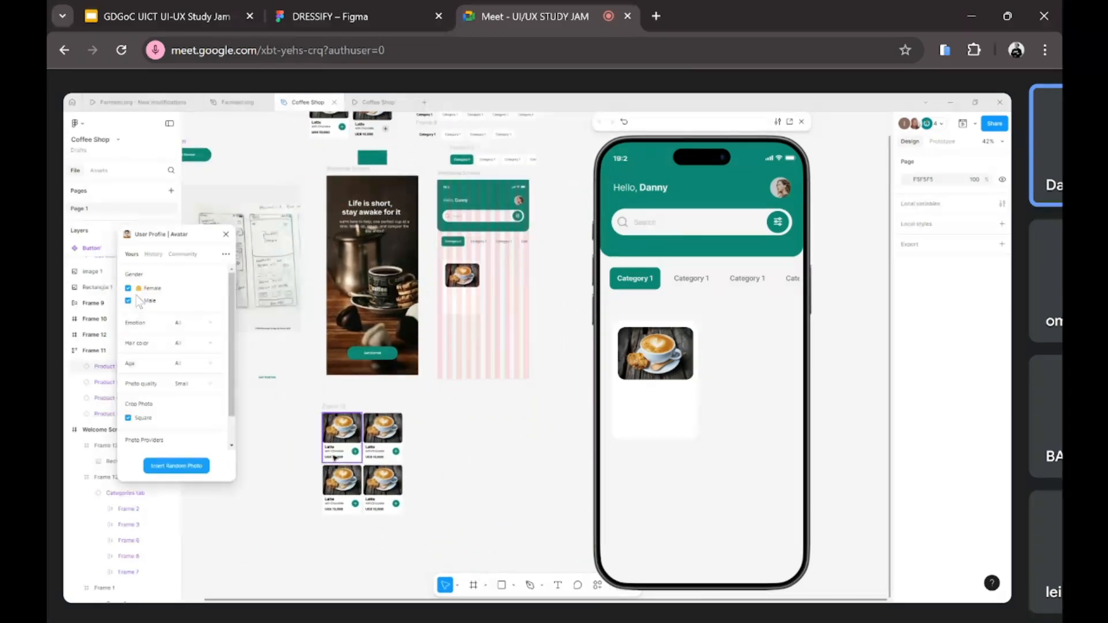
pyautogui.scroll(4, 353, 456)
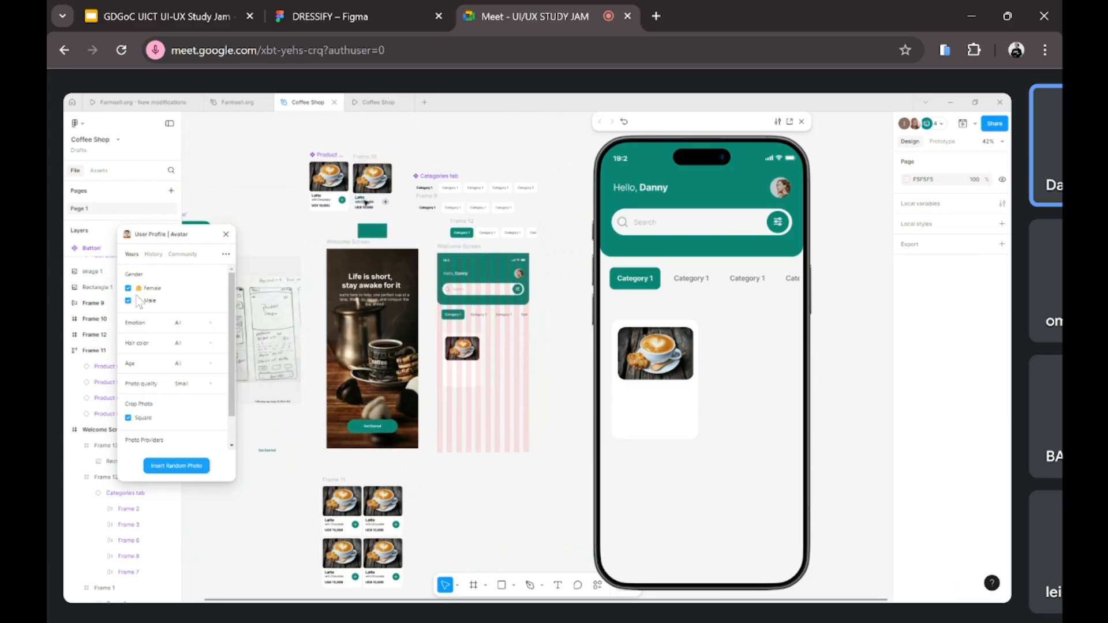
pyautogui.click(364, 203)
pyautogui.scroll(5, 365, 214)
pyautogui.click(346, 200)
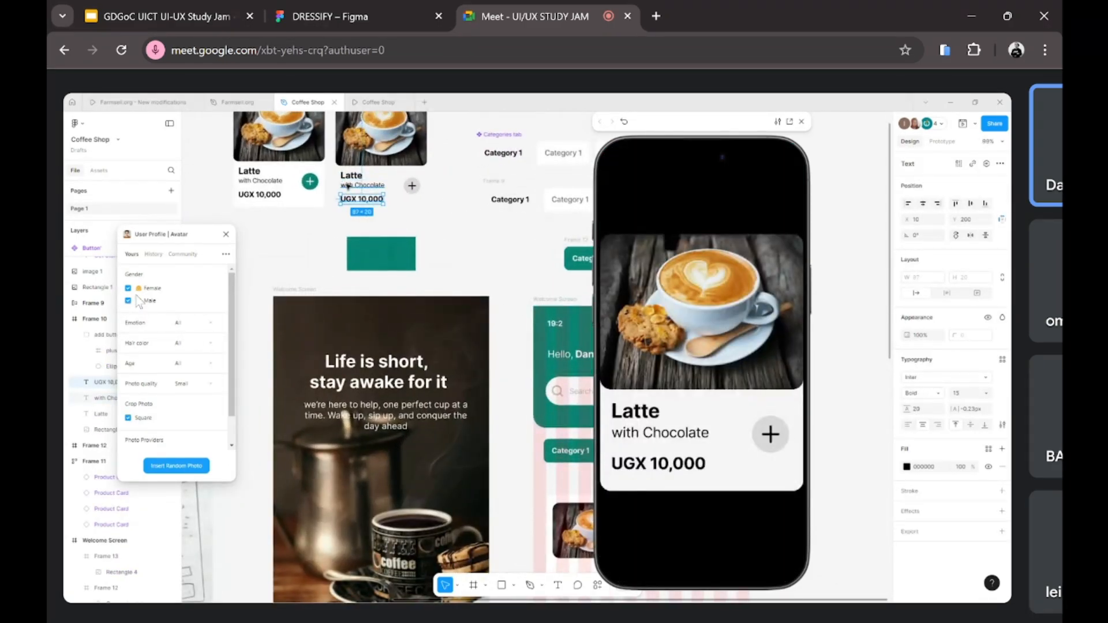
pyautogui.keyDown('shift'); pyautogui.click(348, 186); pyautogui.keyUp('shift')
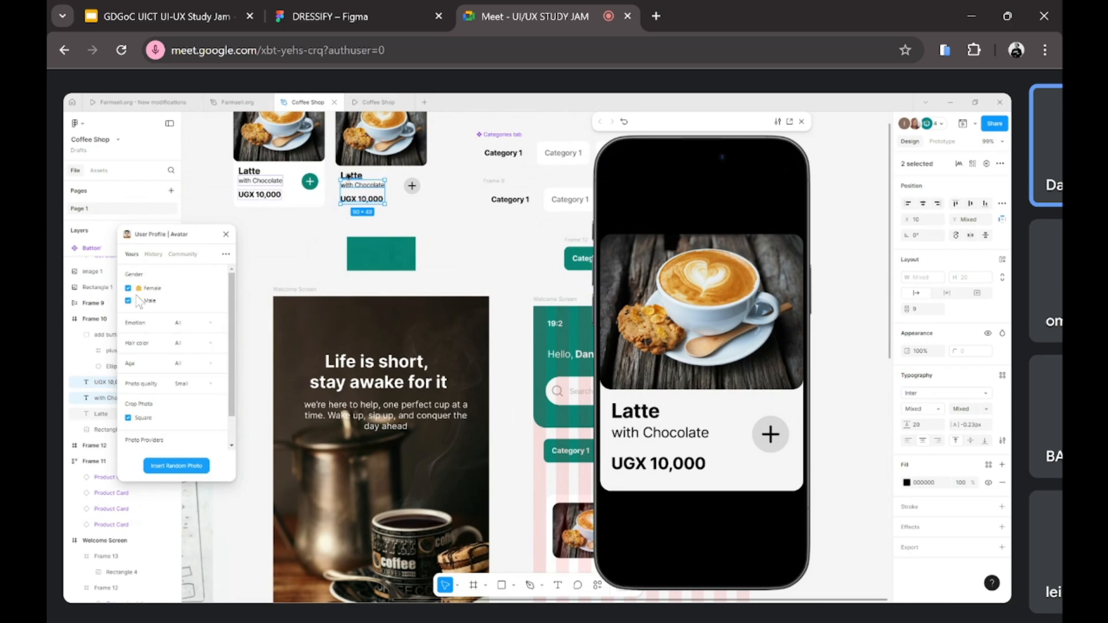
pyautogui.keyDown('shift'); pyautogui.click(347, 176); pyautogui.keyUp('shift')
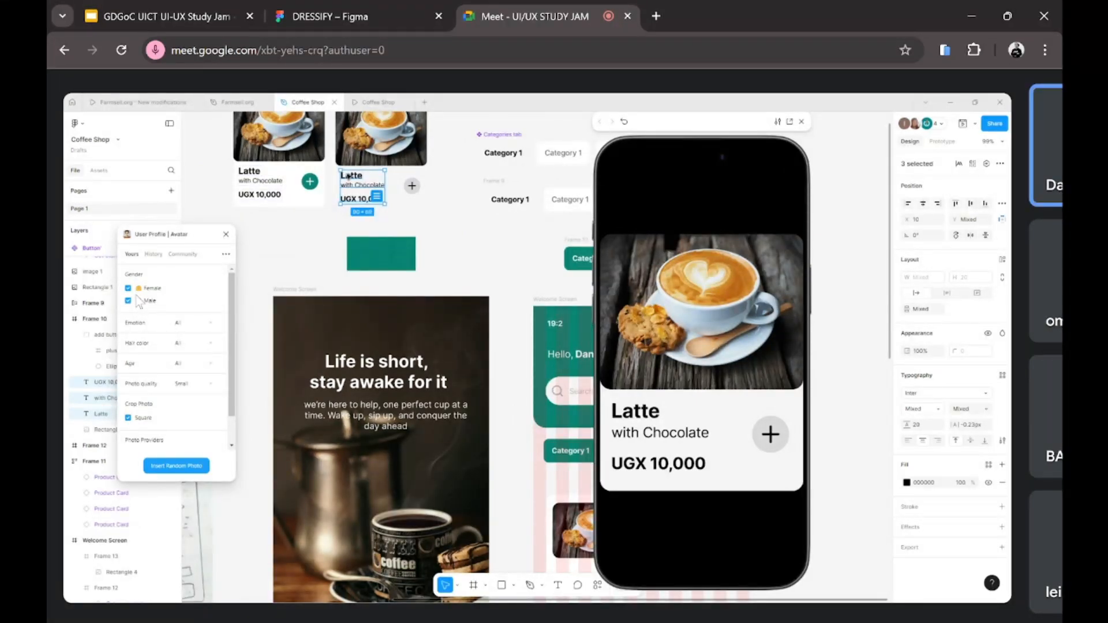
pyautogui.scroll(-5, 351, 176)
pyautogui.click(397, 308)
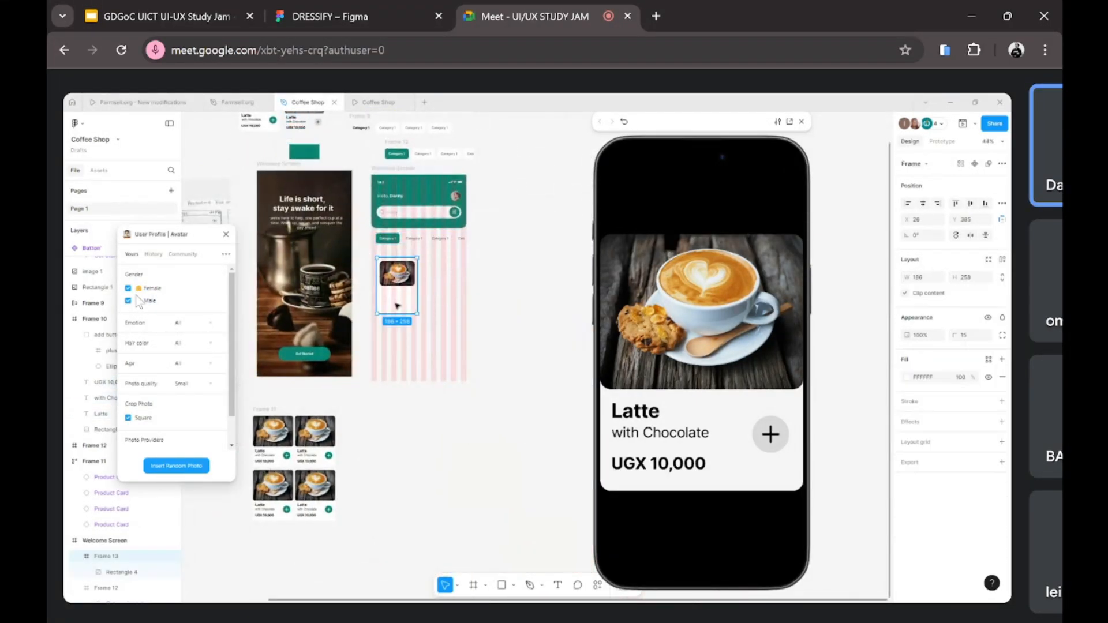
pyautogui.scroll(5, 397, 309)
pyautogui.rightClick(388, 295)
pyautogui.click(398, 268)
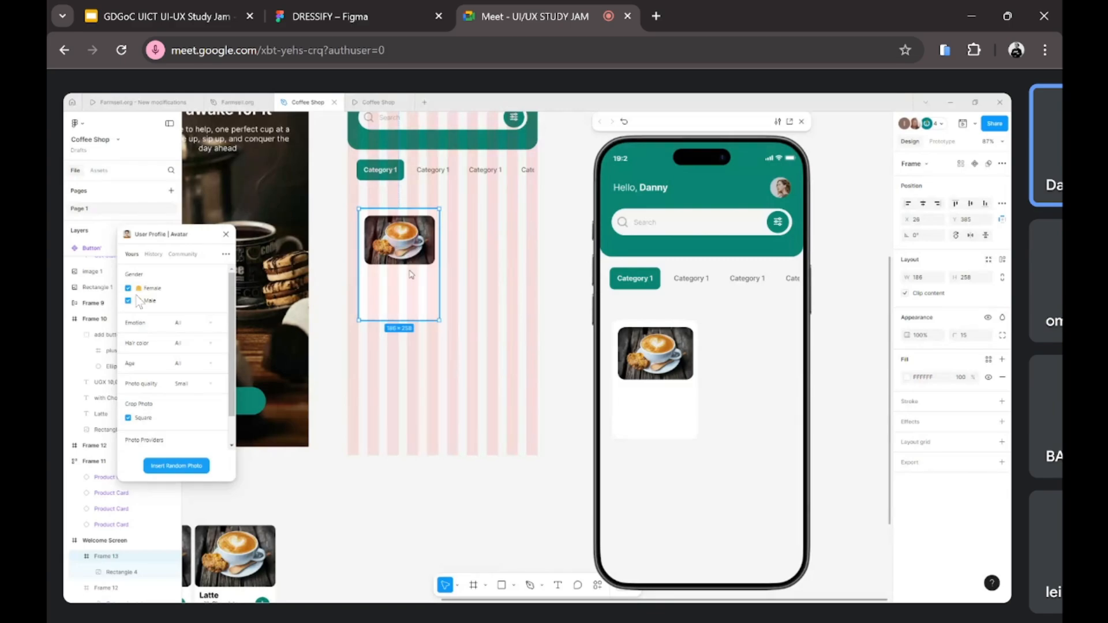
# Step: Move the pasted text below the photo and stretch the photo taller to 163 × 146
pyautogui.scroll(3, 382, 308)
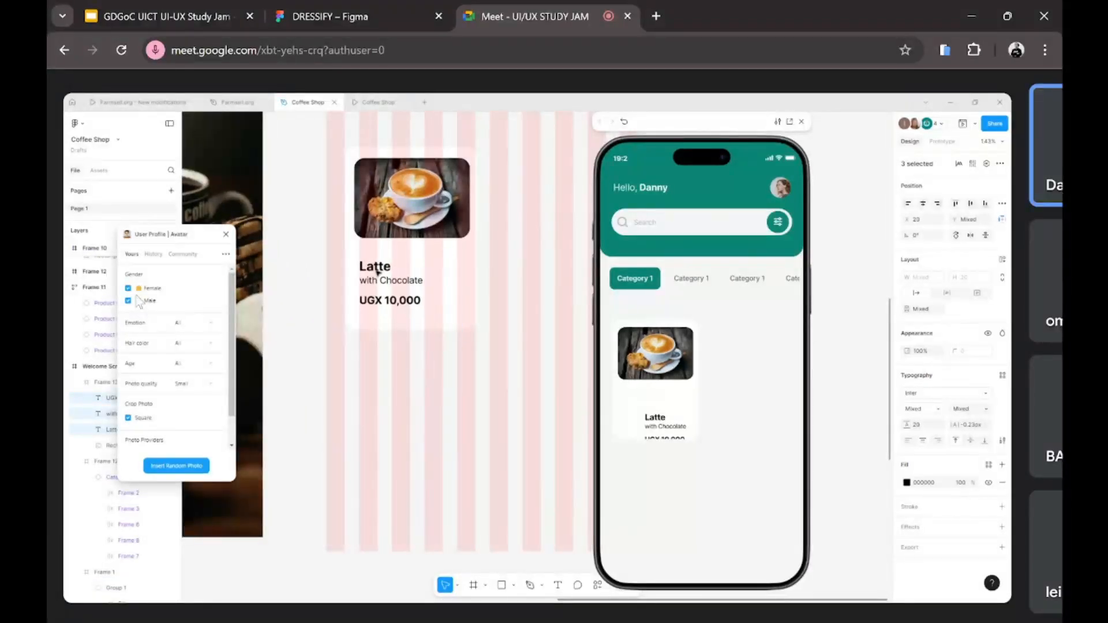
pyautogui.moveTo(380, 262); pyautogui.dragTo(379, 280)
pyautogui.click(389, 229)
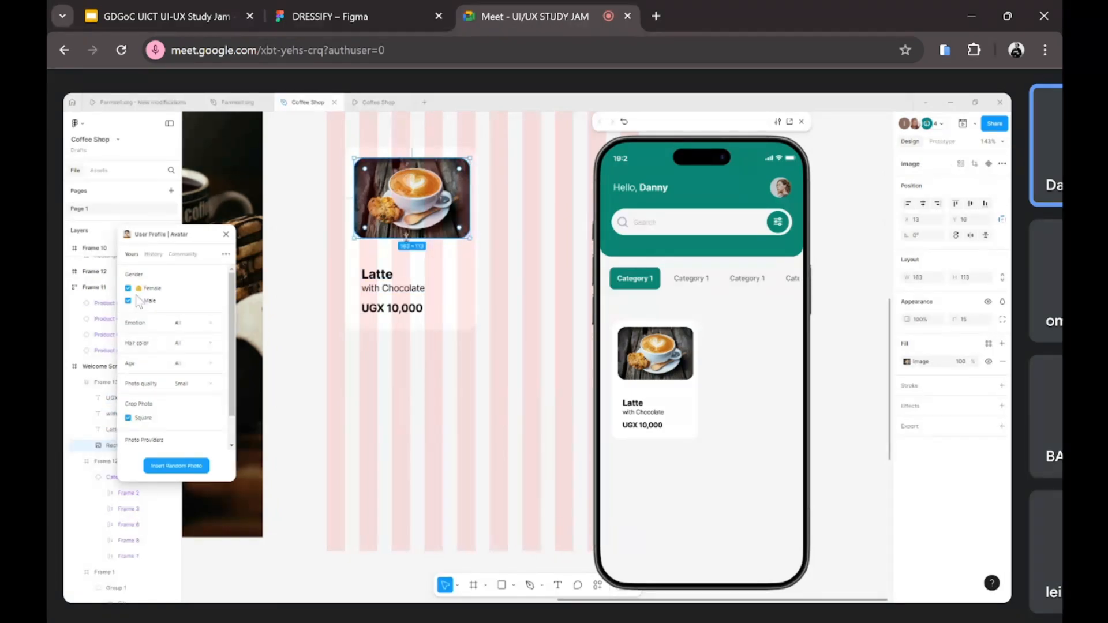
pyautogui.moveTo(406, 236); pyautogui.dragTo(411, 260)
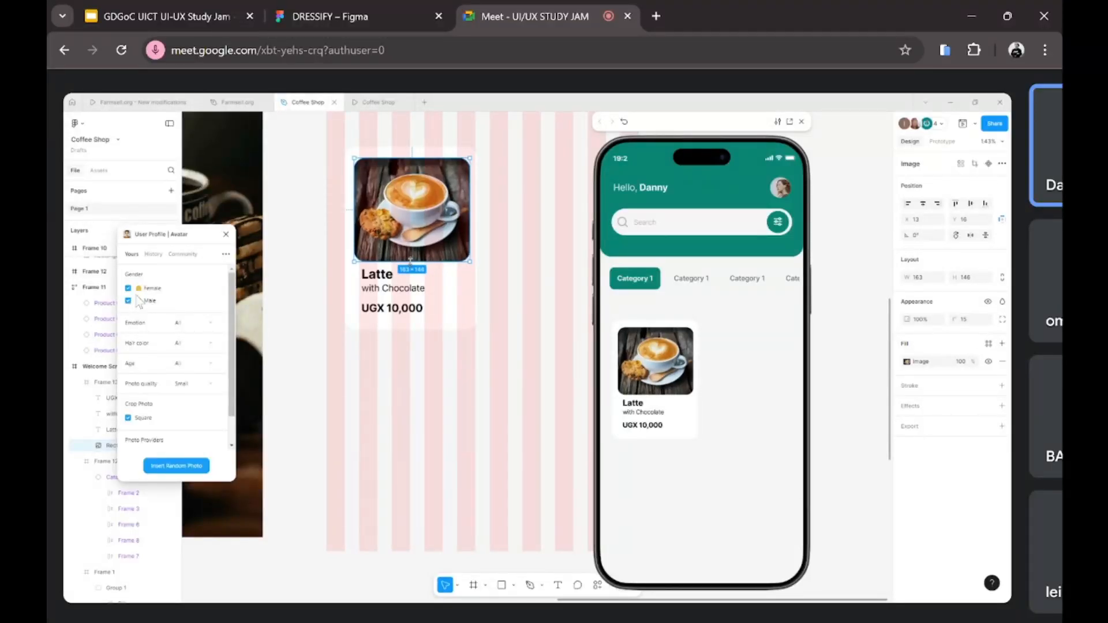
# Step: Select and copy the green add button from the Product Card component
pyautogui.click(408, 402)
pyautogui.scroll(-7, 408, 402)
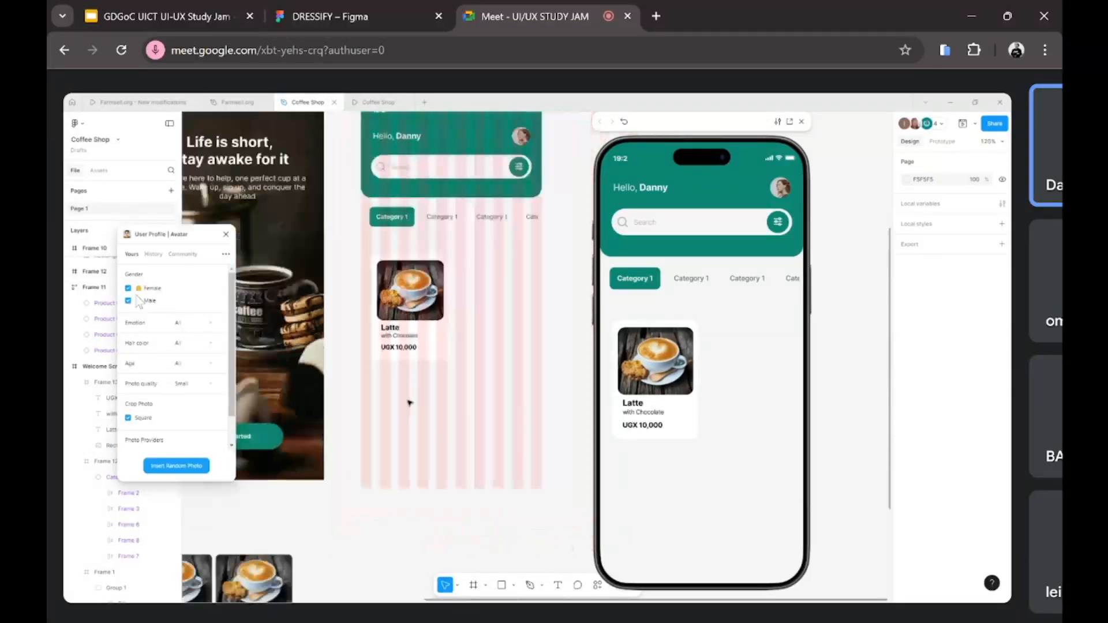
pyautogui.scroll(1, 409, 403)
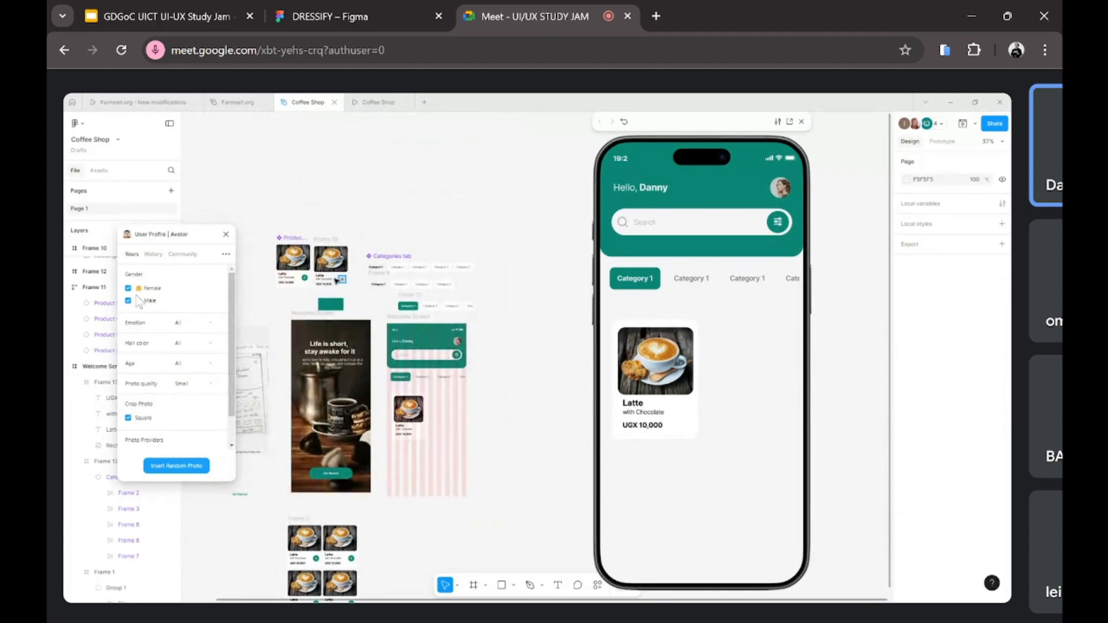
pyautogui.click(306, 279)
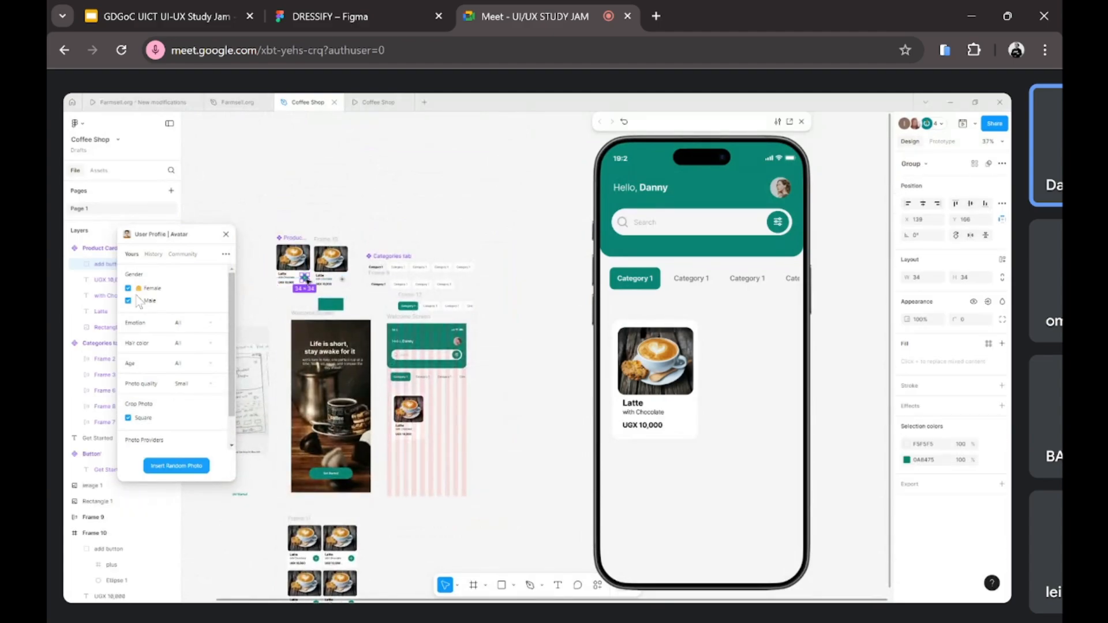
pyautogui.scroll(5, 415, 449)
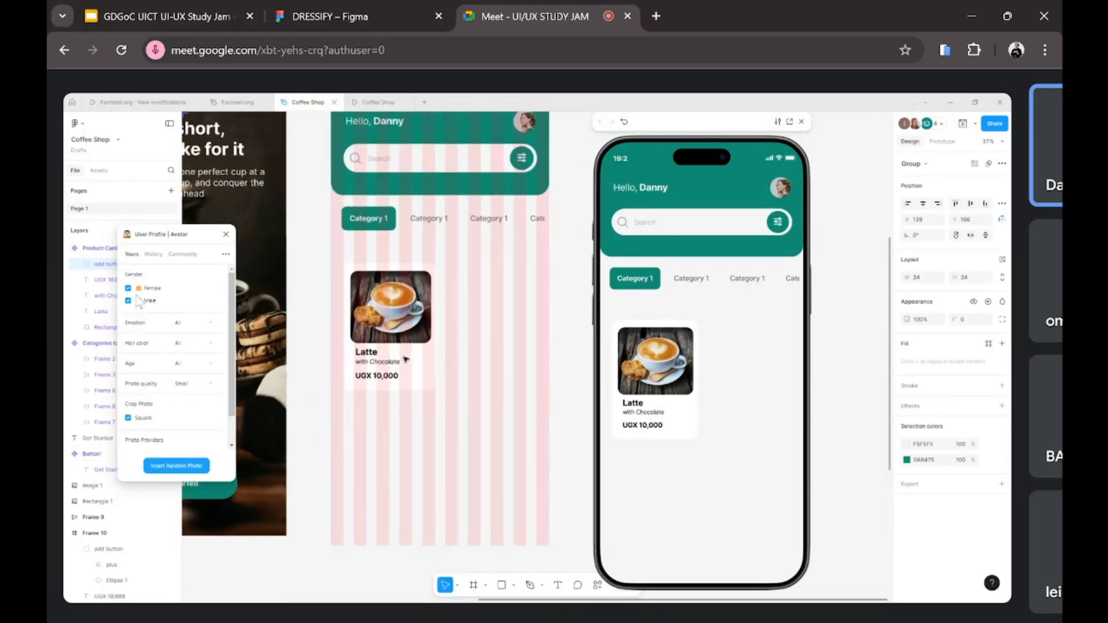
# Step: Paste the add button into the Latte card and nudge it into the corner beside the price
pyautogui.click(418, 365)
pyautogui.rightClick(418, 365)
pyautogui.click(438, 268)
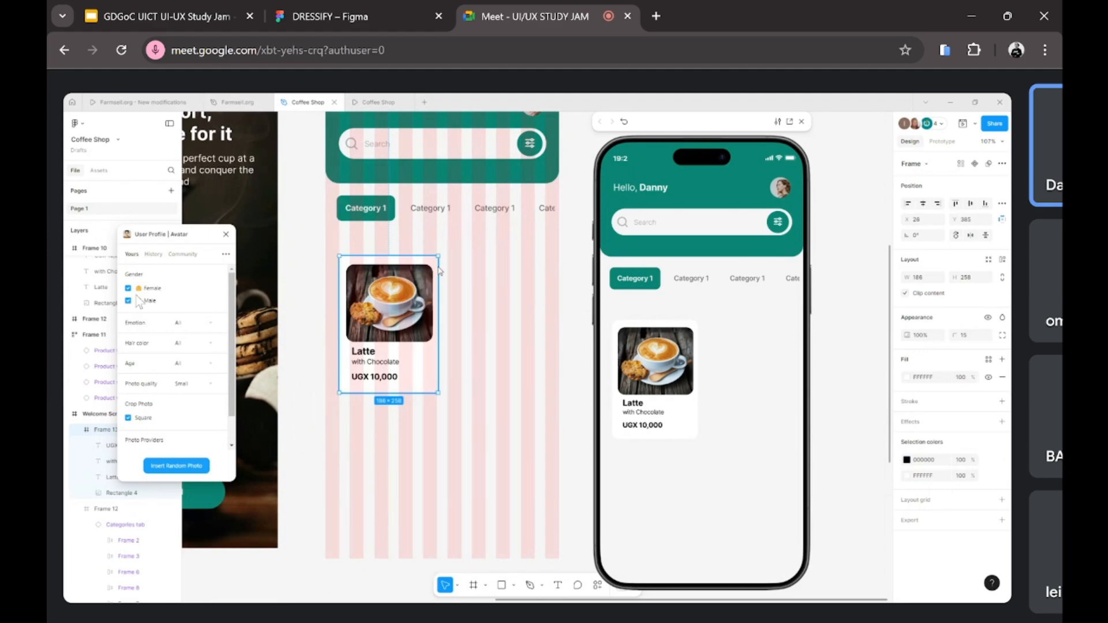
pyautogui.moveTo(426, 374); pyautogui.dragTo(420, 367)
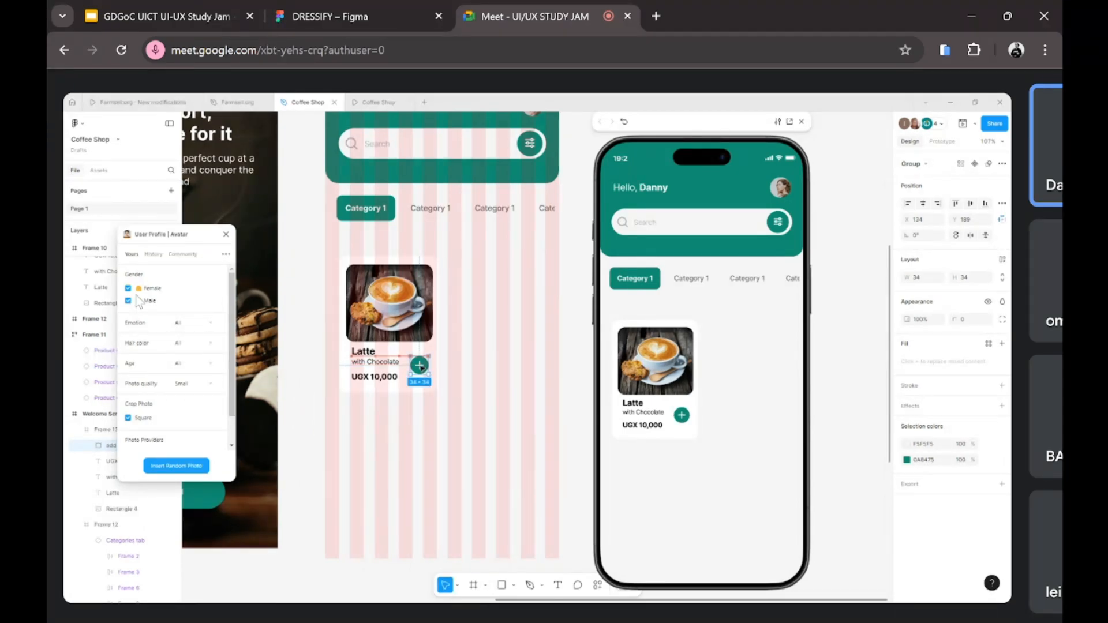
pyautogui.click(420, 421)
pyautogui.scroll(-3, 420, 422)
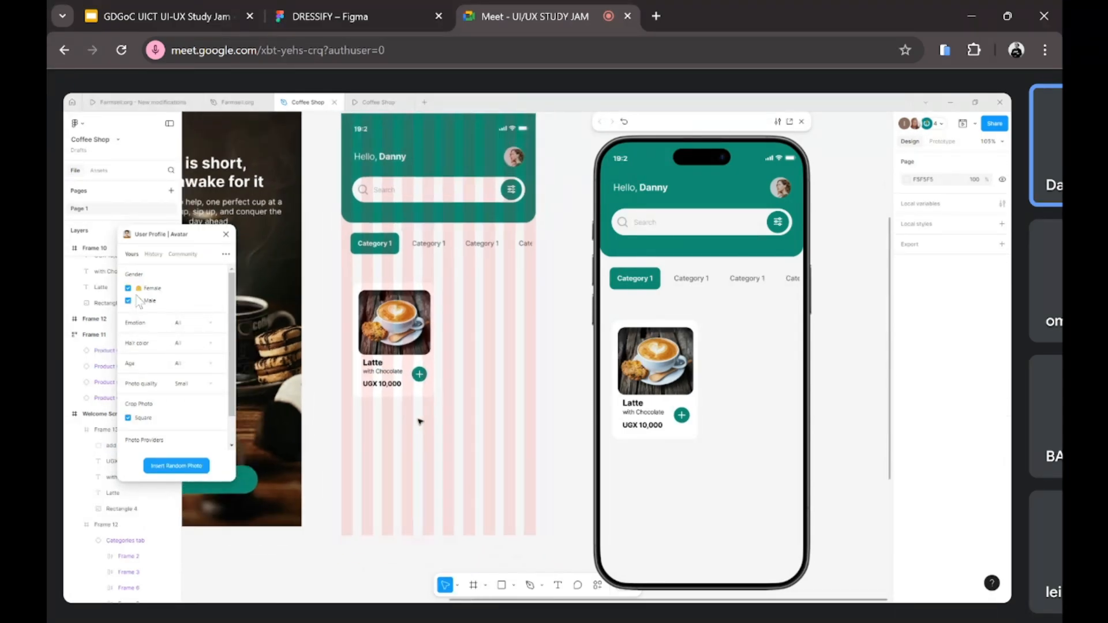
pyautogui.scroll(-1, 419, 421)
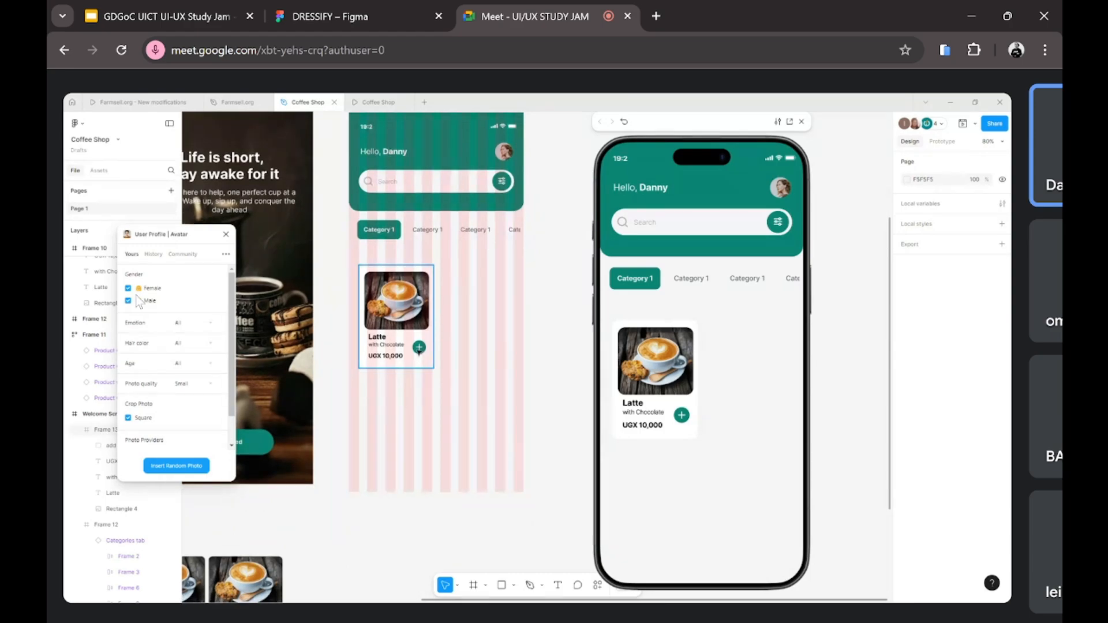
pyautogui.click(414, 364)
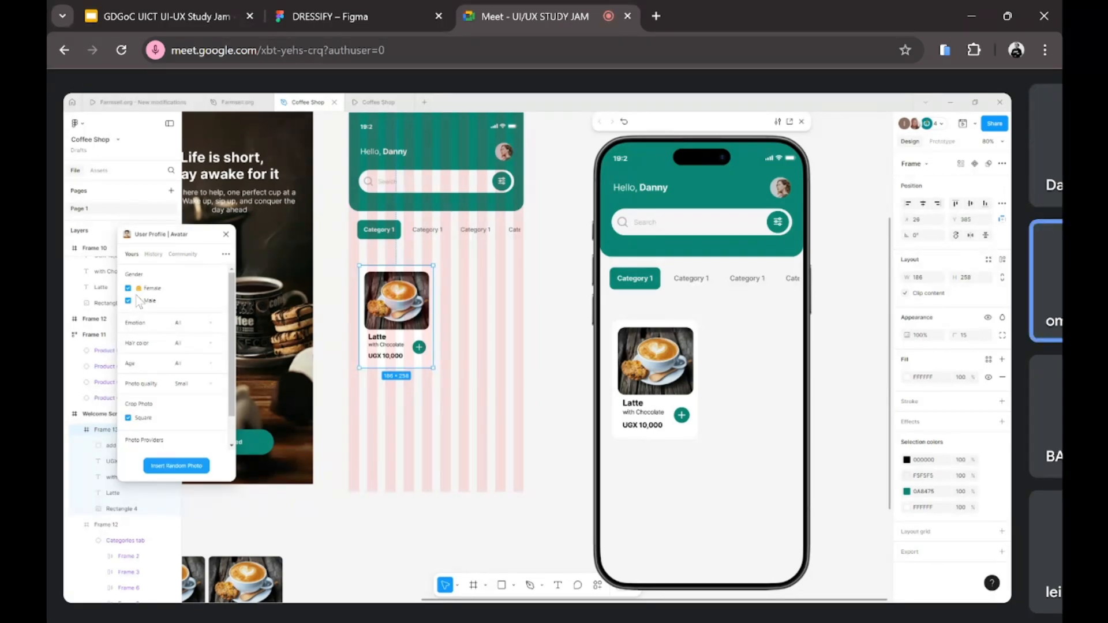
pyautogui.moveTo(283, 218)
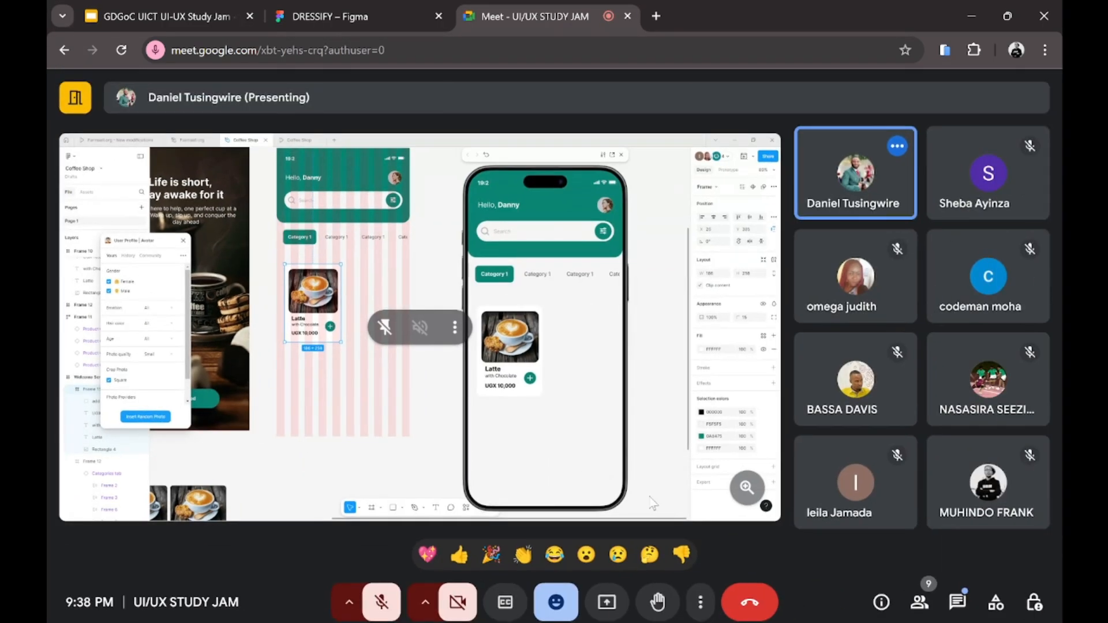
# Step: Unmute the microphone, open Meet's in-call messages, and switch to the DRESSIFY Figma file
pyautogui.click(381, 600)
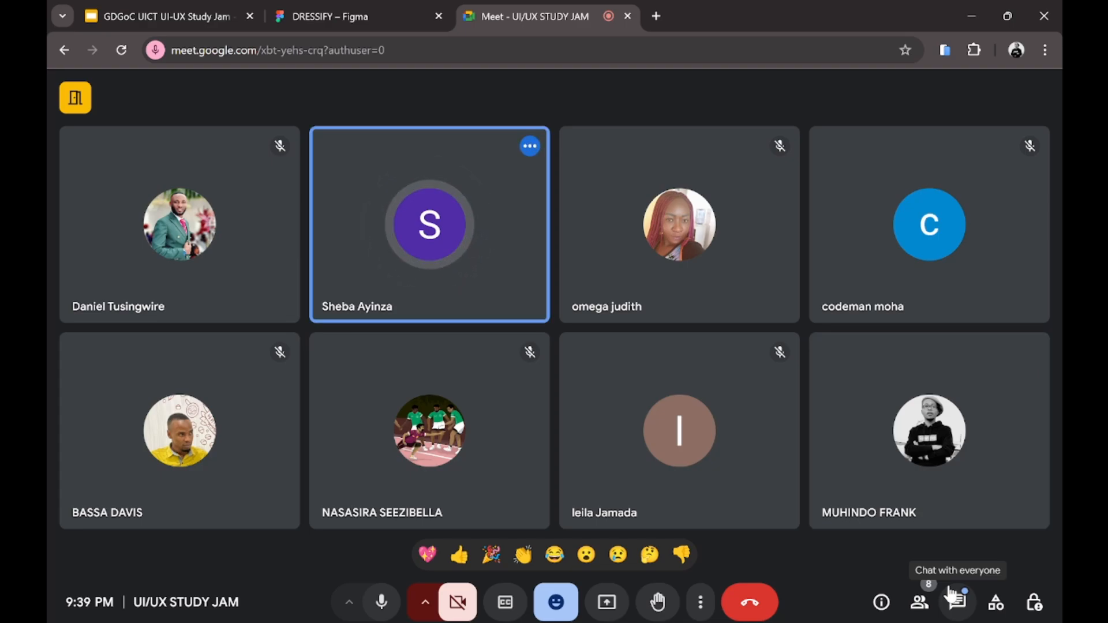
pyautogui.click(951, 593)
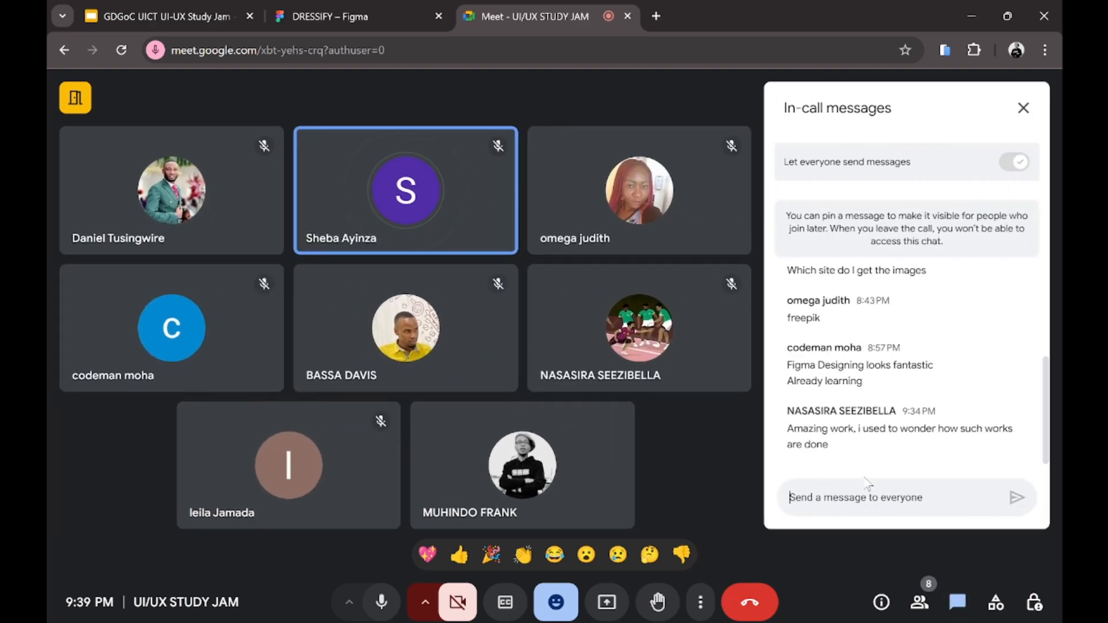
pyautogui.click(384, 7)
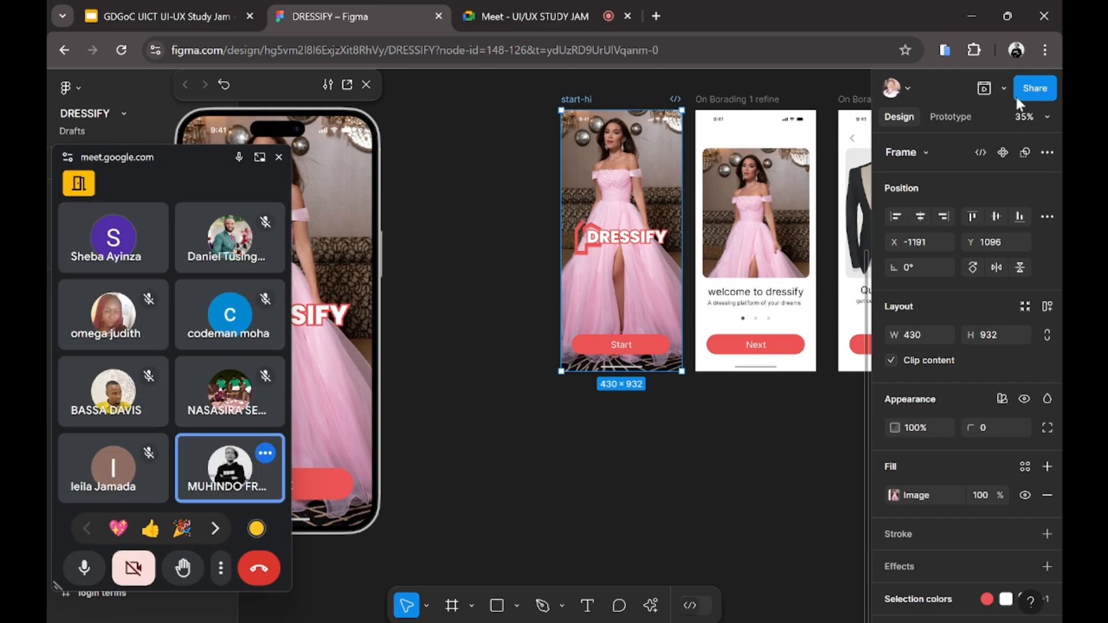
pyautogui.click(1004, 88)
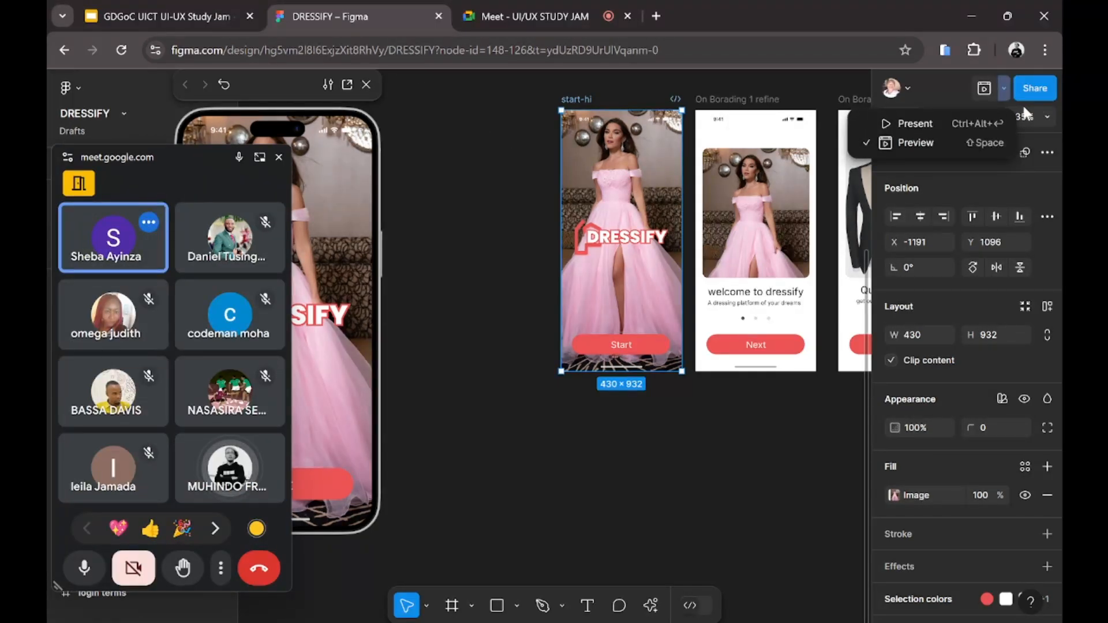
# Step: Copy a share link to the DRESSIFY start-hi frame and return to the Meet call
pyautogui.click(1030, 96)
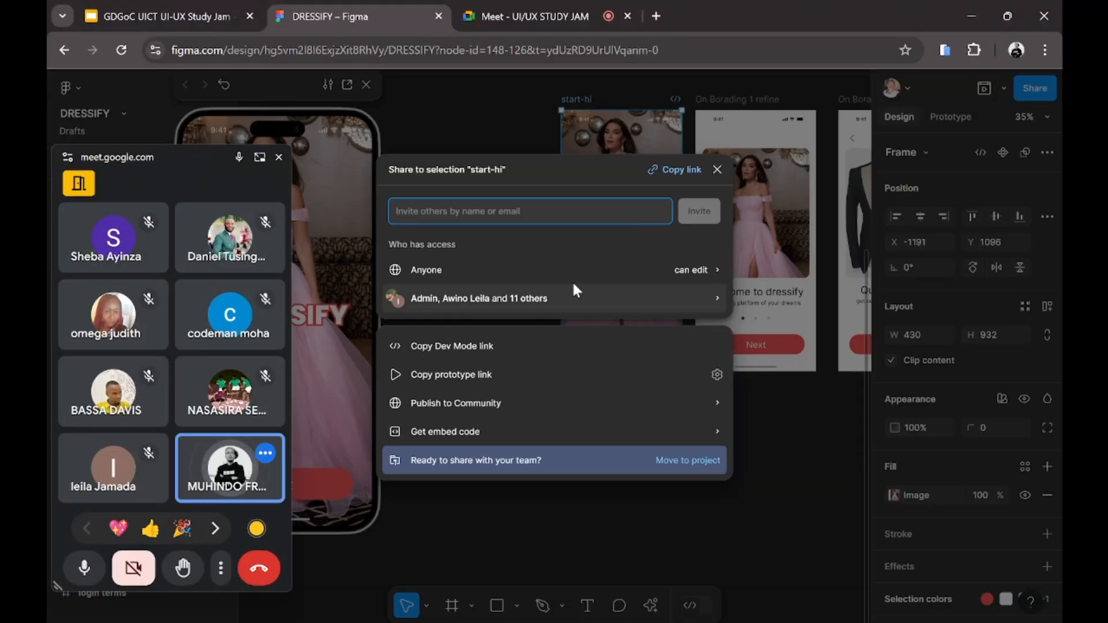
pyautogui.click(671, 169)
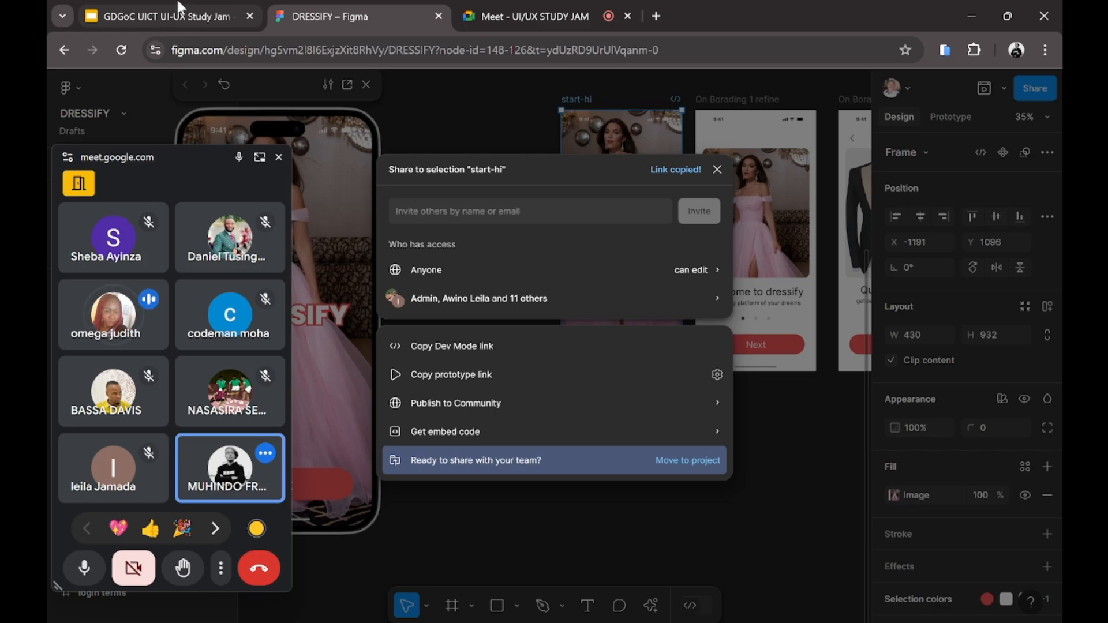
pyautogui.moveTo(185, 10); pyautogui.dragTo(231, 13)
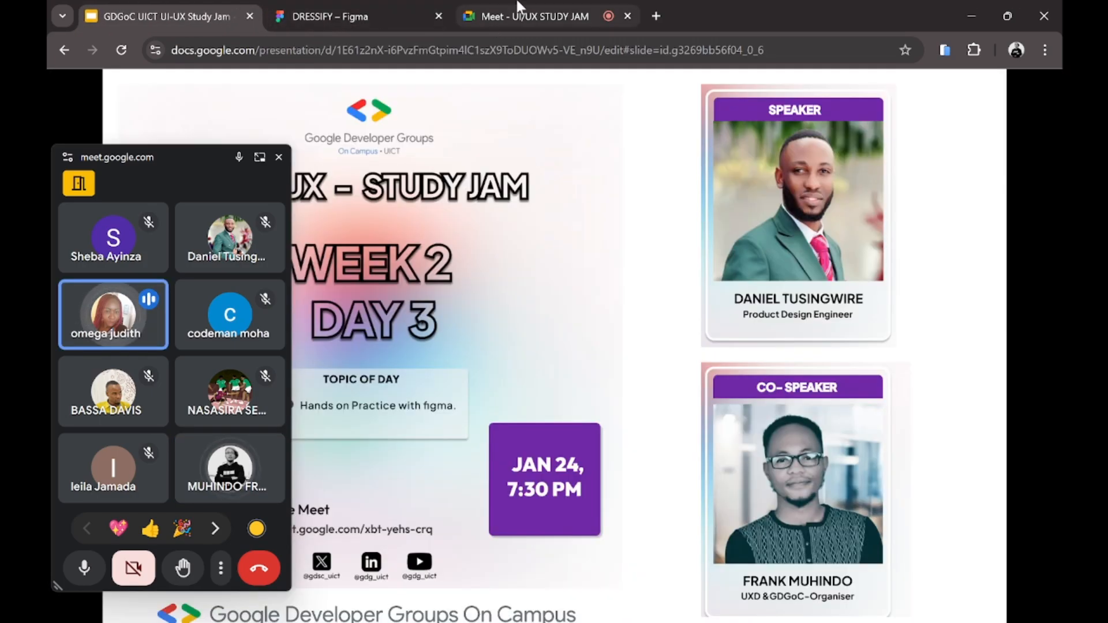
pyautogui.click(493, 23)
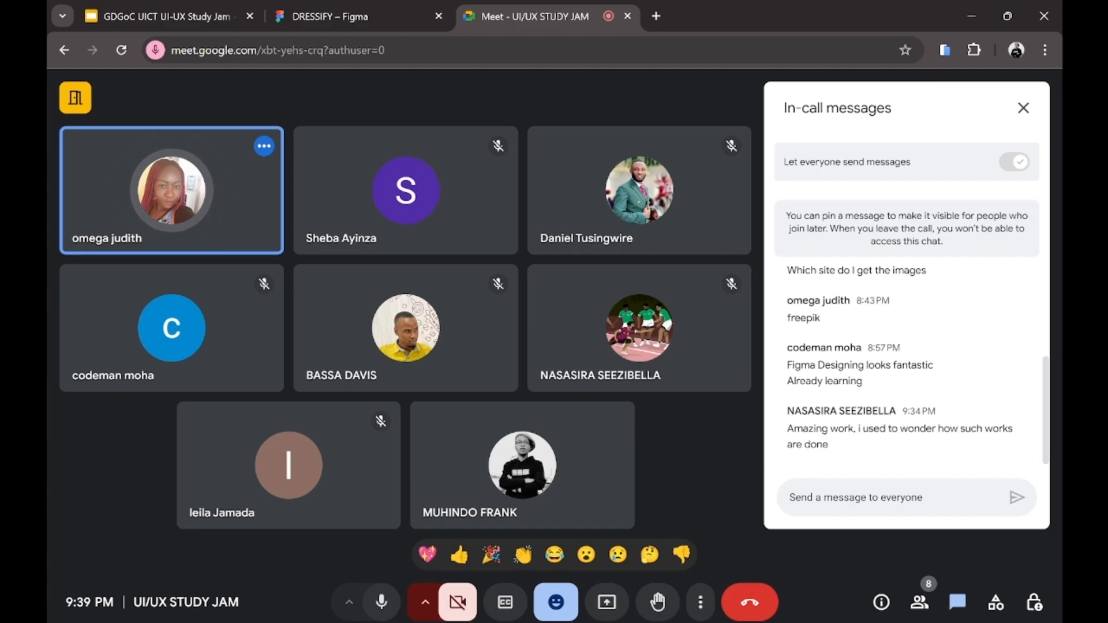
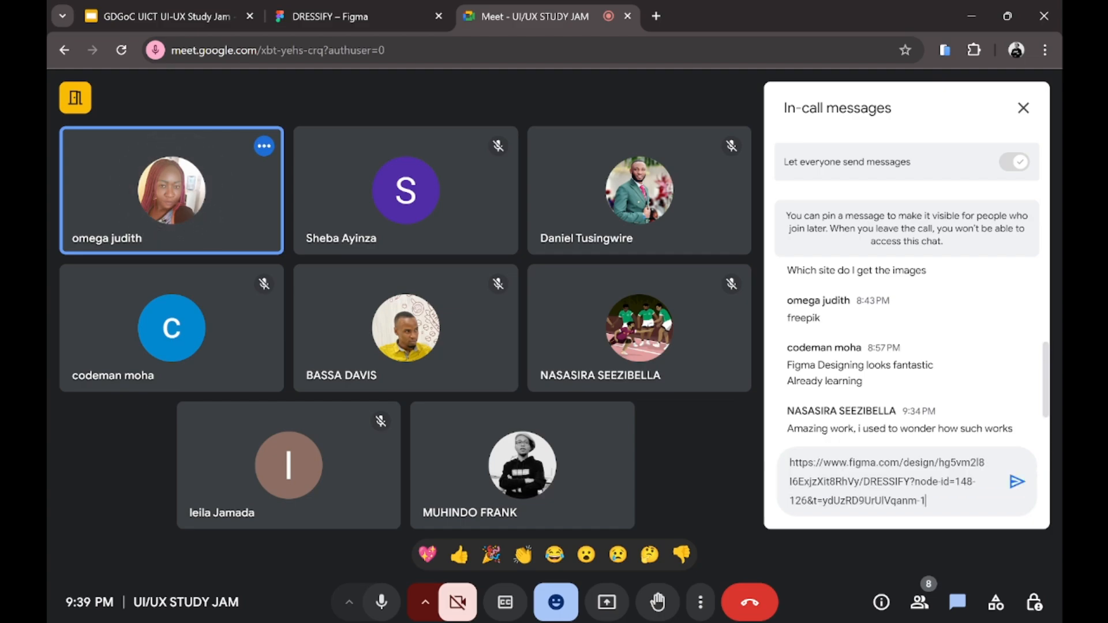
# Step: Paste the DRESSIFY Figma link into the Meet chat and send it to everyone
pyautogui.click(1011, 481)
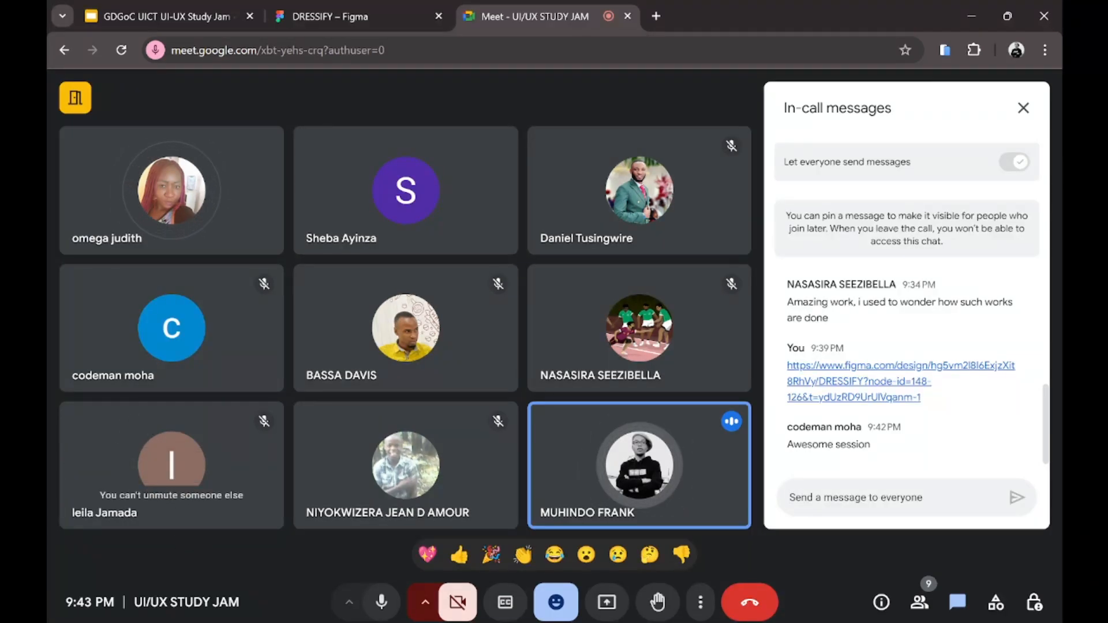
pyautogui.moveTo(699, 615)
pyautogui.moveTo(733, 615)
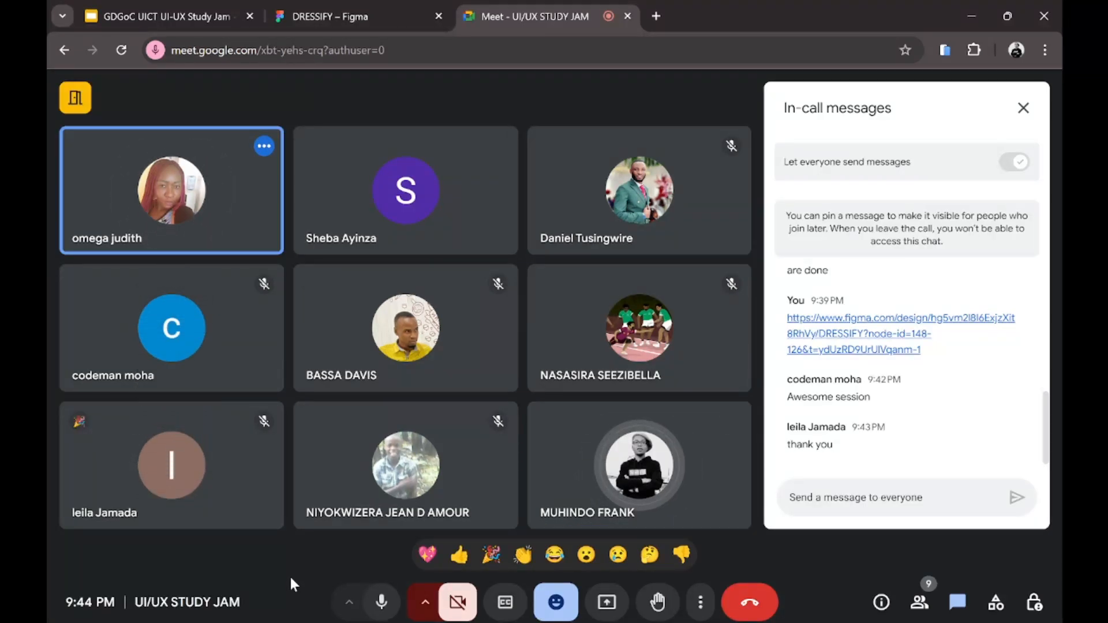
# Step: Close the DRESSIFY share options, zoom the canvas to 25%, move the preview right, then show the Study Jam slide
pyautogui.click(345, 7)
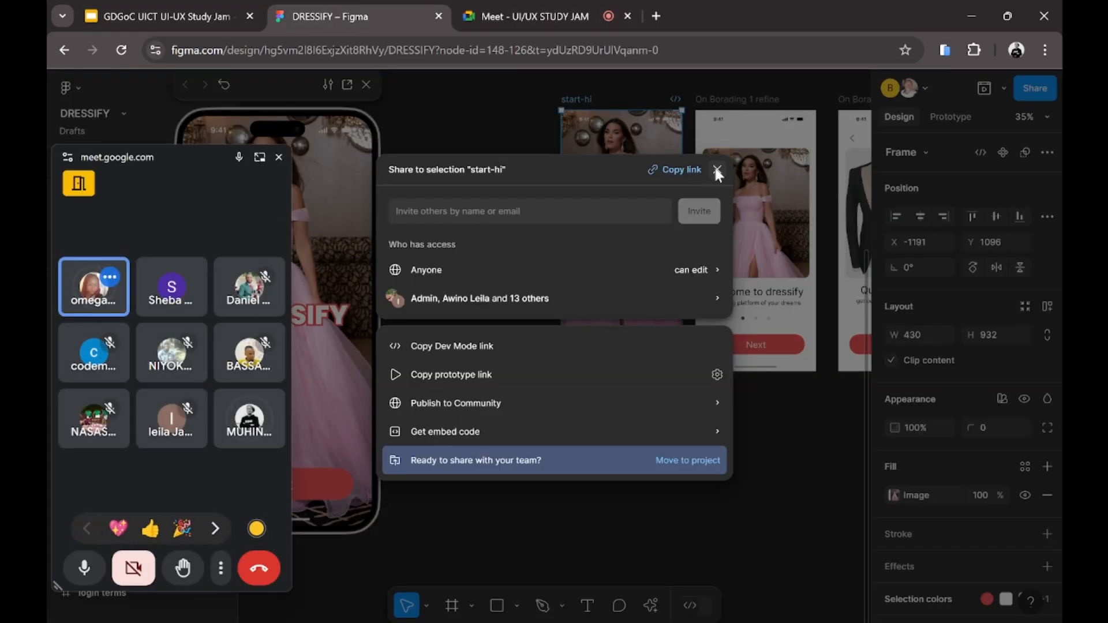
pyautogui.click(716, 170)
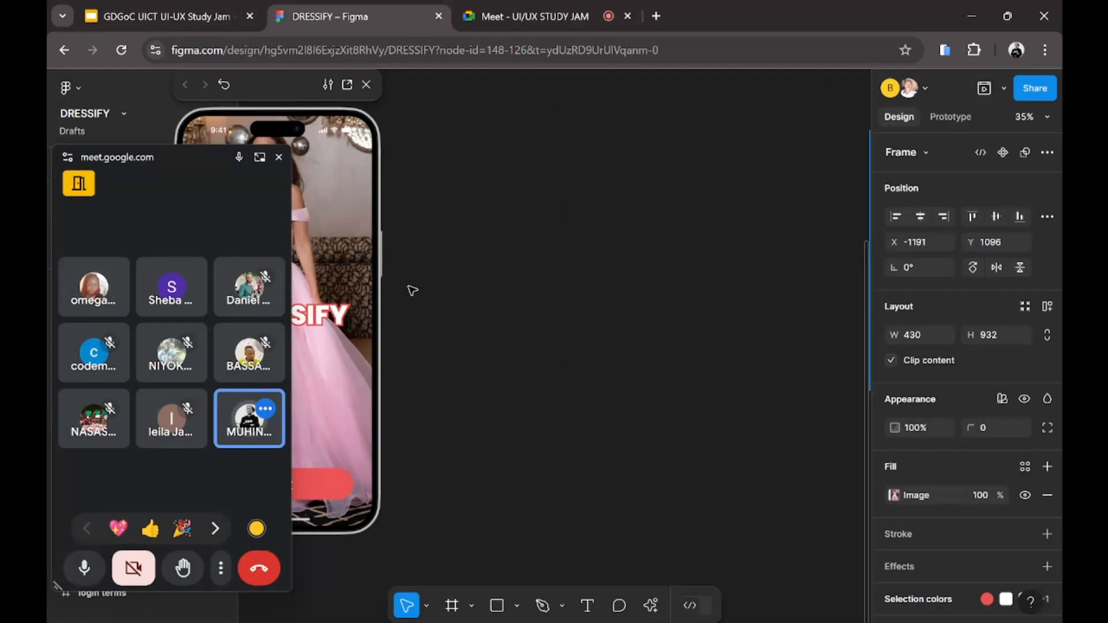
pyautogui.hscroll(5, 412, 290)
pyautogui.scroll(-3, 411, 290)
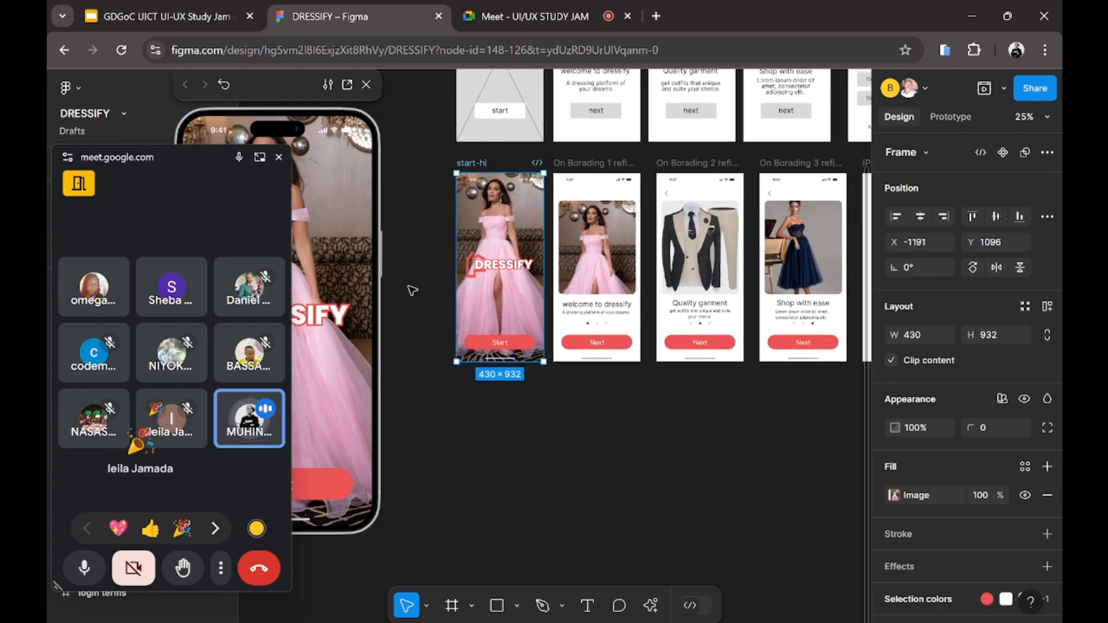
pyautogui.hscroll(-1, 412, 290)
pyautogui.moveTo(286, 101); pyautogui.dragTo(382, 104)
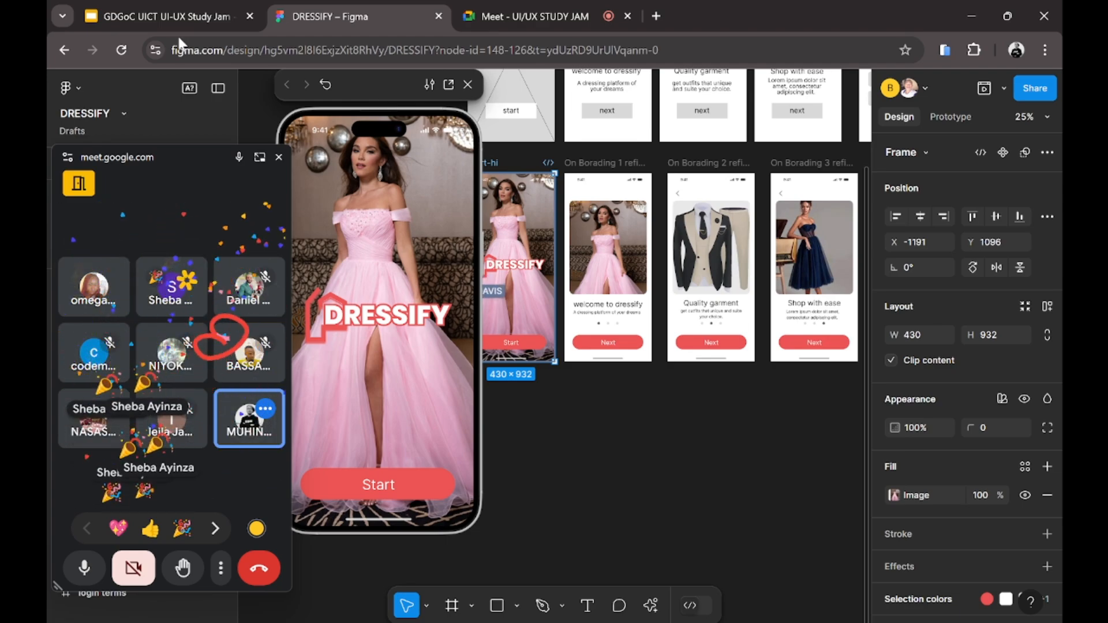
pyautogui.click(156, 13)
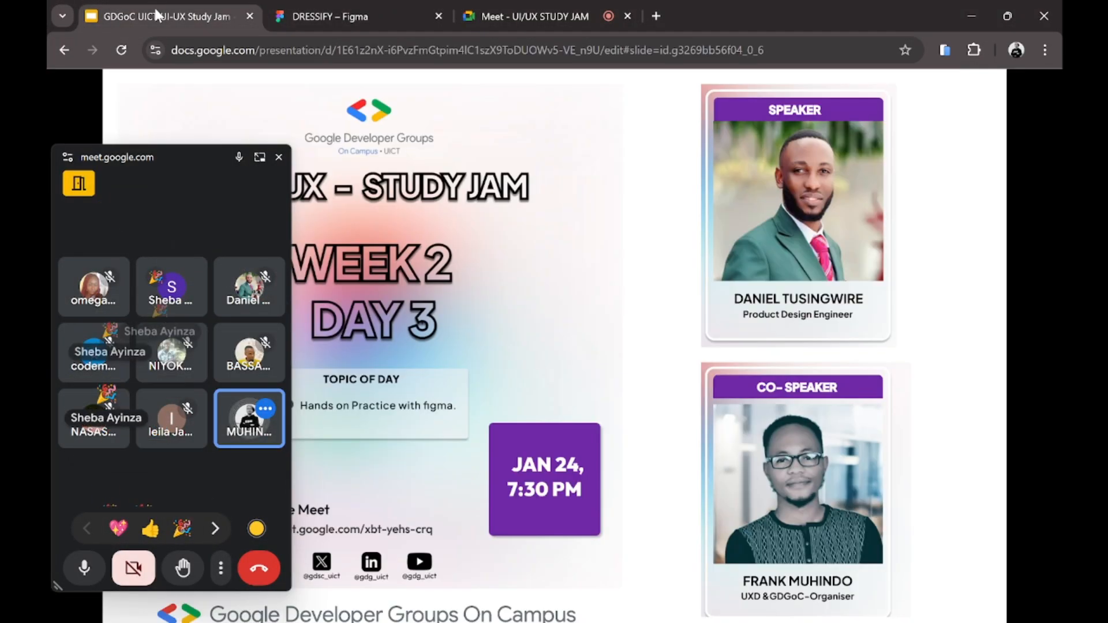
# Step: Return to the Meet call, then bring up WhatsApp's message-yourself chat
pyautogui.click(480, 7)
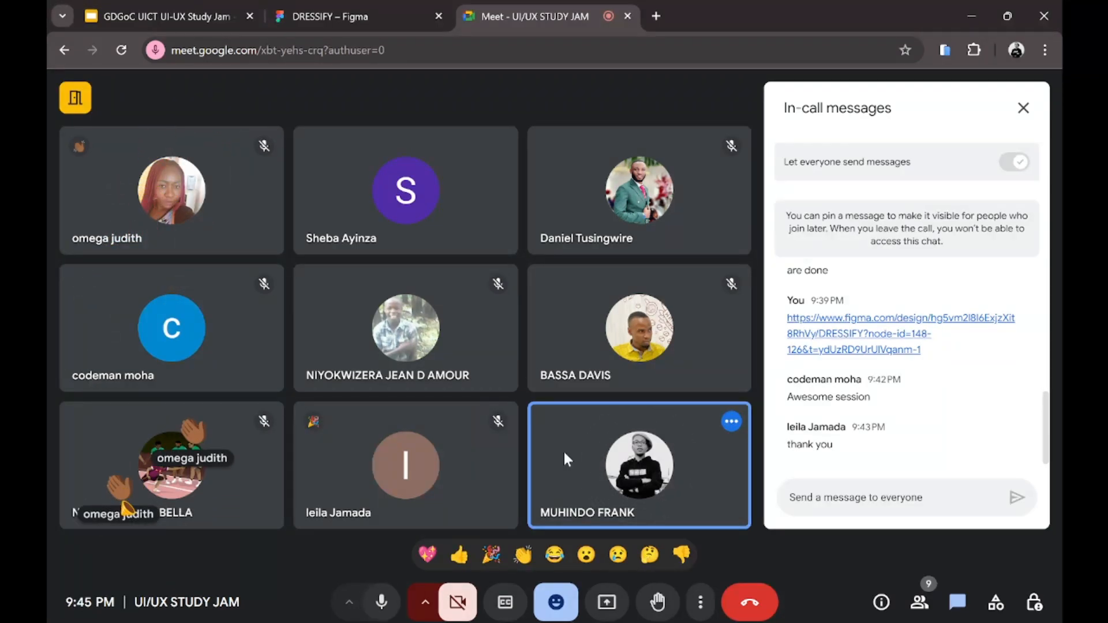
pyautogui.click(695, 618)
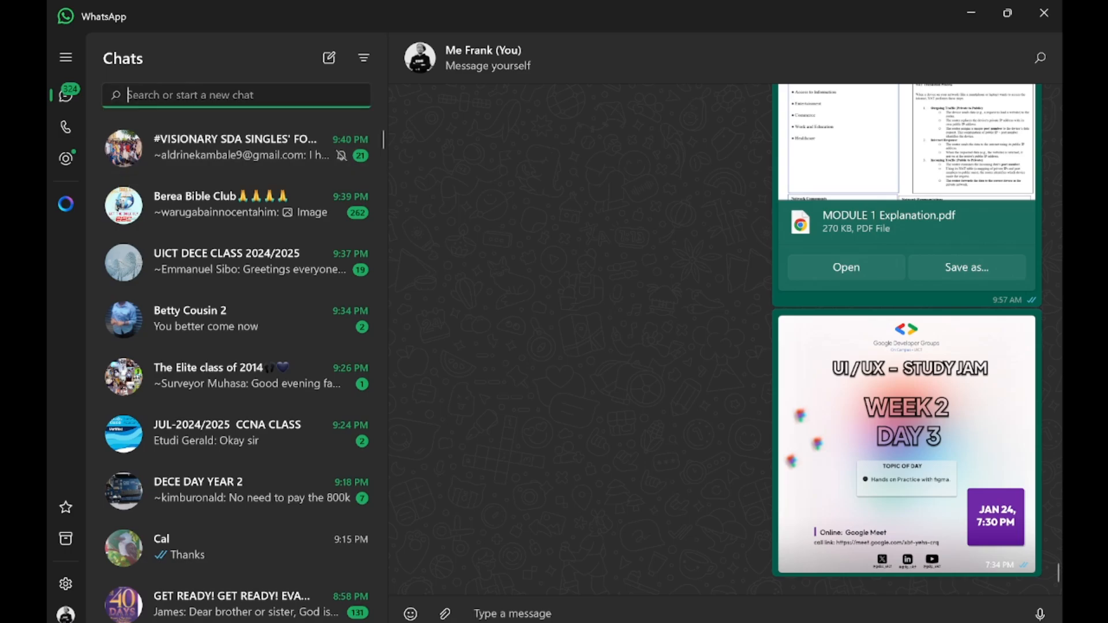
# Step: Copy the UI/UX group's invite link from its member list, then minimize WhatsApp and focus the Meet chat box
pyautogui.write('ui/u')
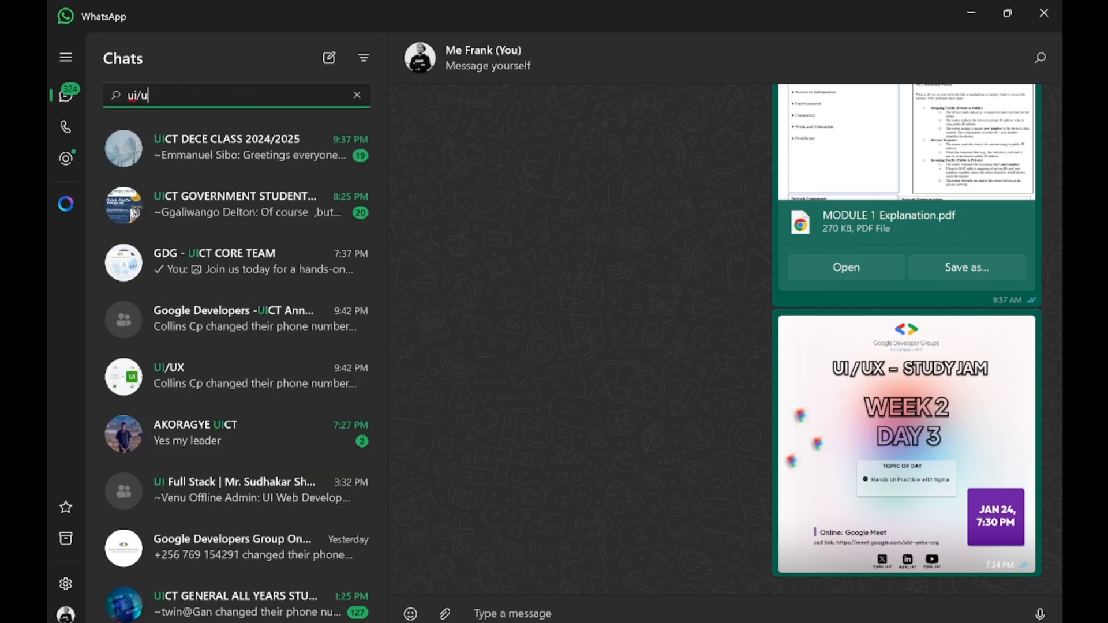
pyautogui.write('x')
pyautogui.click(246, 132)
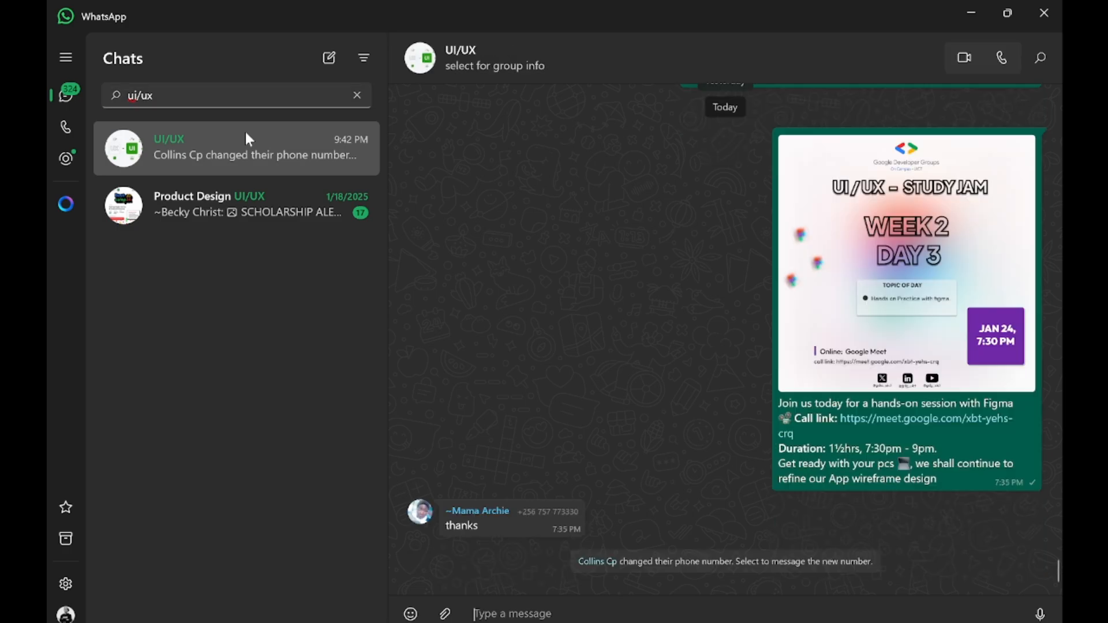
pyautogui.click(600, 40)
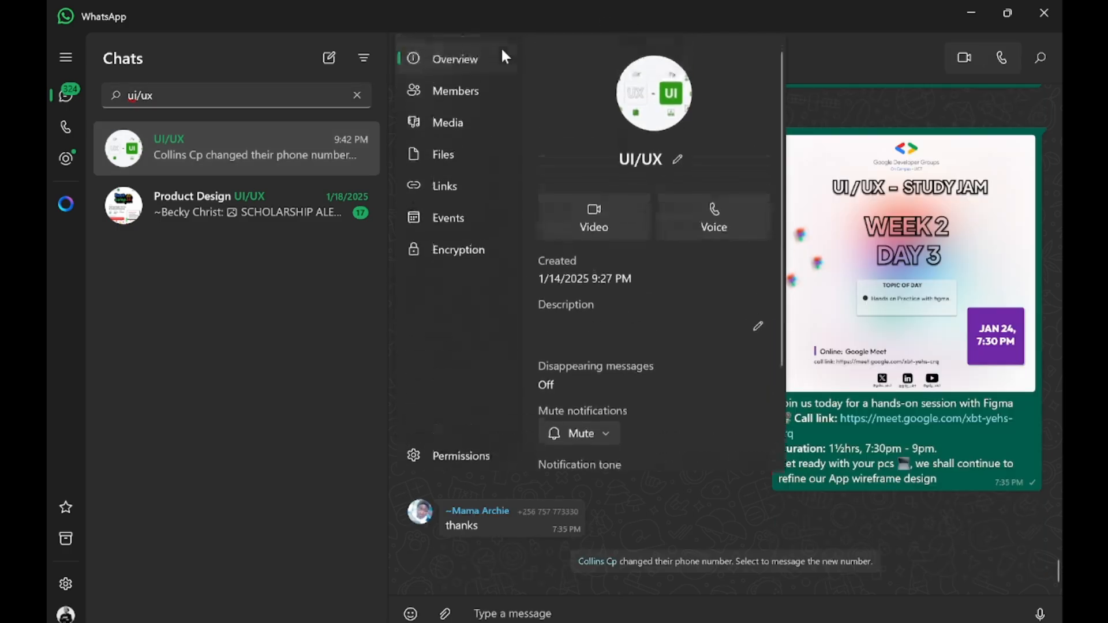
pyautogui.click(468, 90)
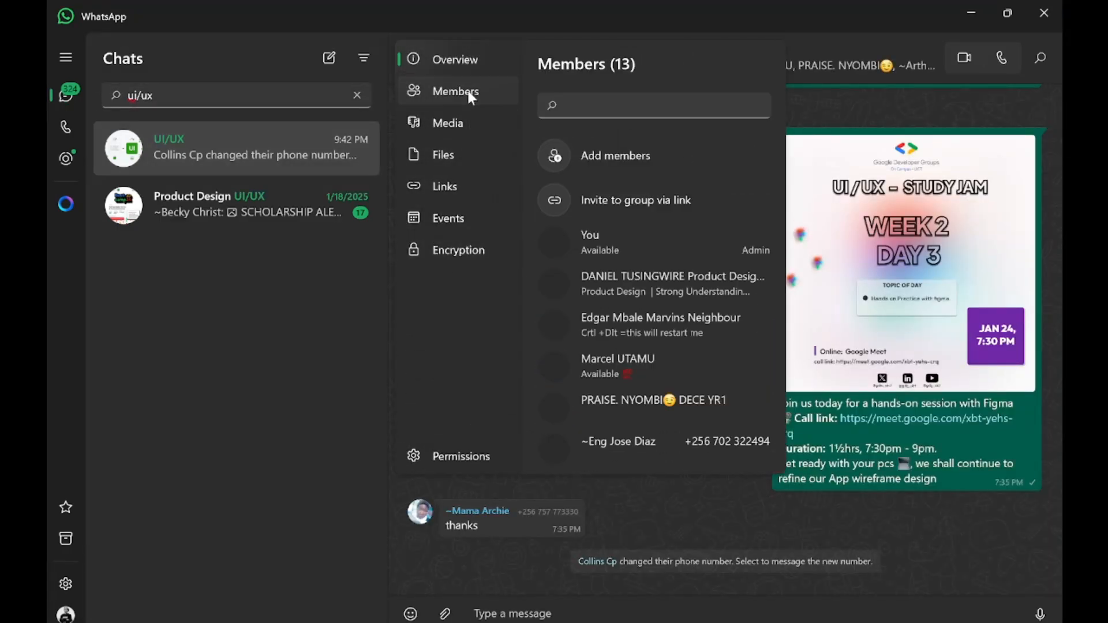
pyautogui.click(676, 199)
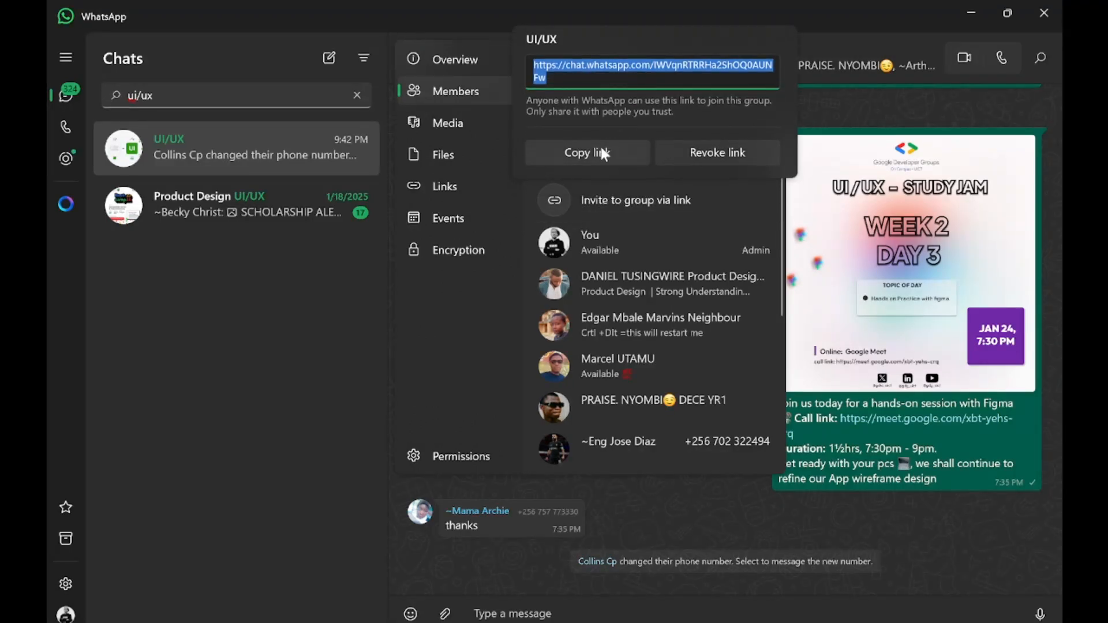
pyautogui.click(598, 151)
pyautogui.click(972, 16)
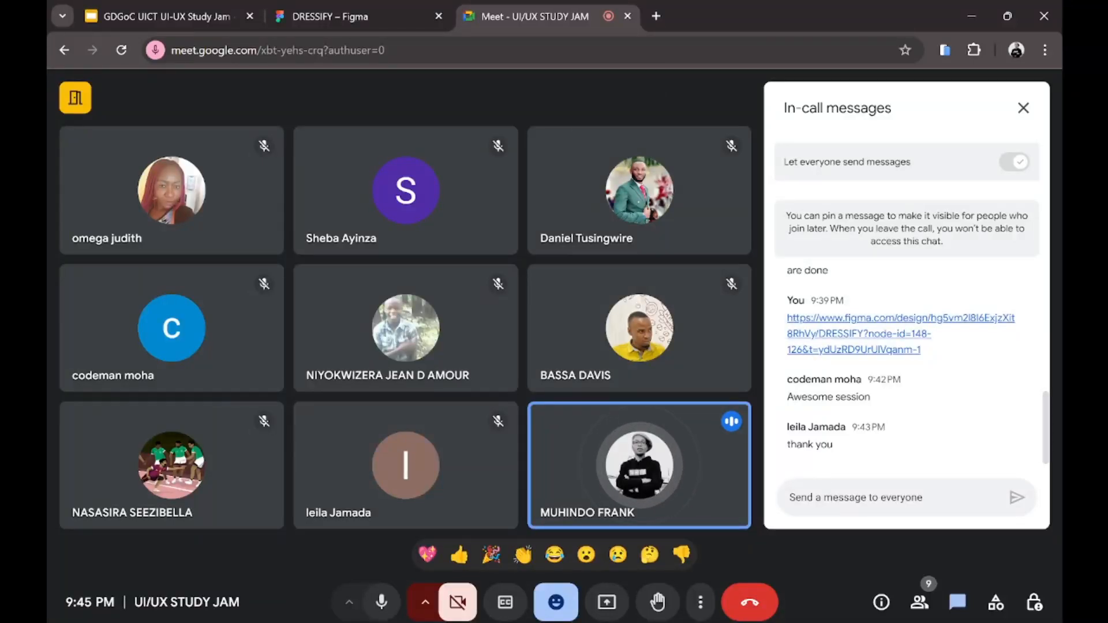
pyautogui.click(831, 496)
# Step: Paste the UI/UX group invite link into the Meet chat and send it
pyautogui.hotkey('ctrl', 'v')
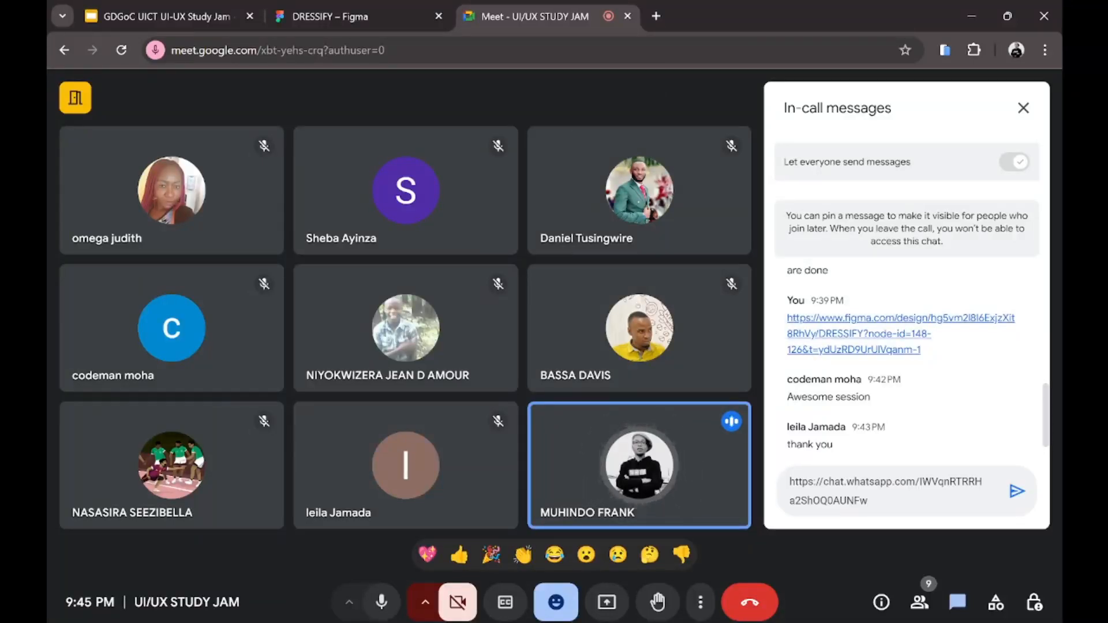
pyautogui.click(1017, 493)
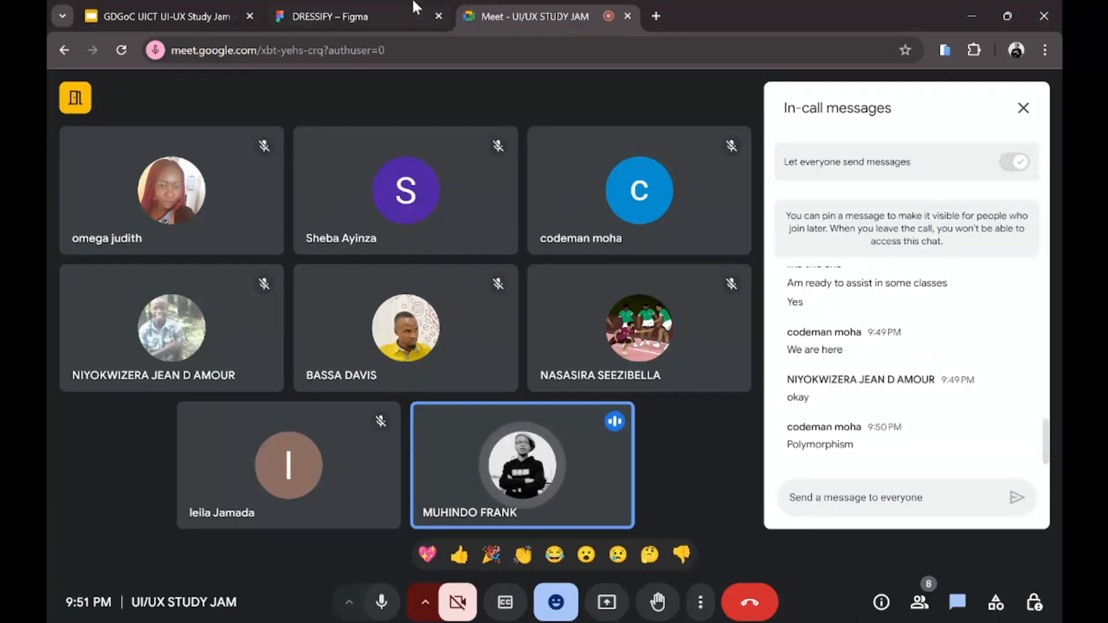
# Step: Switch to the DRESSIFY – Figma tab, leaving the Meet call in a pop-out window
pyautogui.click(333, 13)
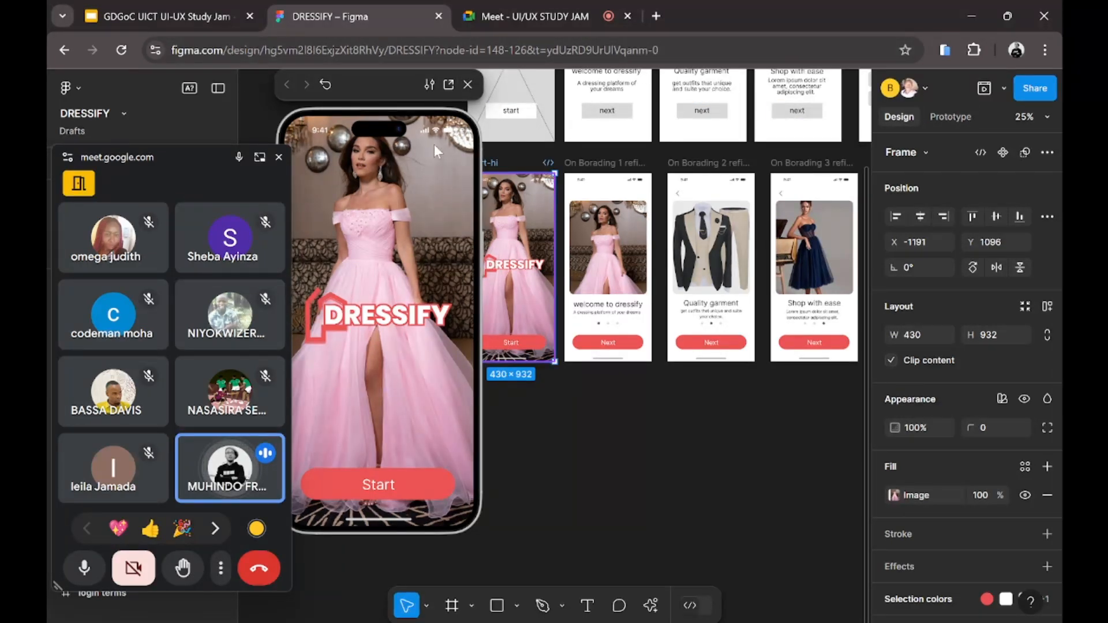
# Step: Present the DRESSIFY – Figma Chrome tab to the Meet call, then switch to that tab
pyautogui.click(202, 5)
pyautogui.click(485, 17)
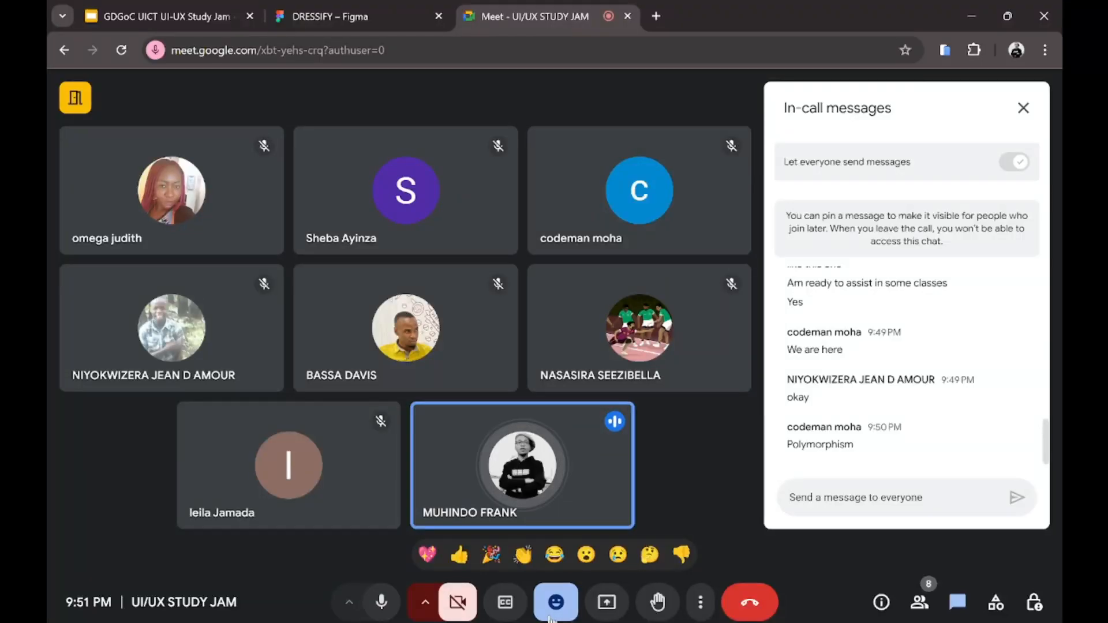
pyautogui.click(606, 603)
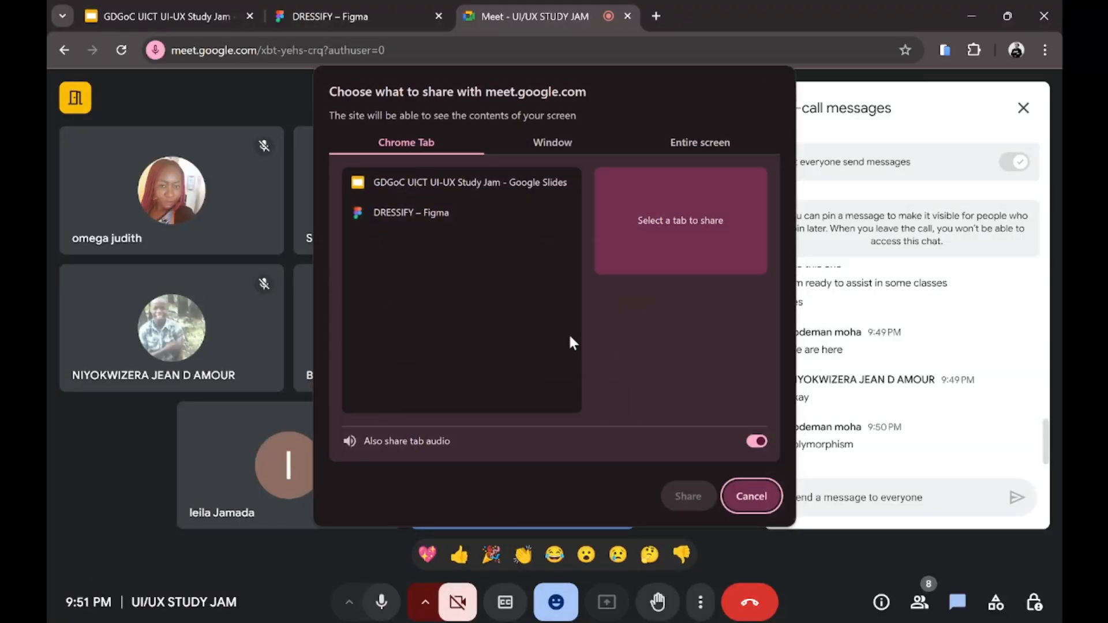
pyautogui.click(443, 212)
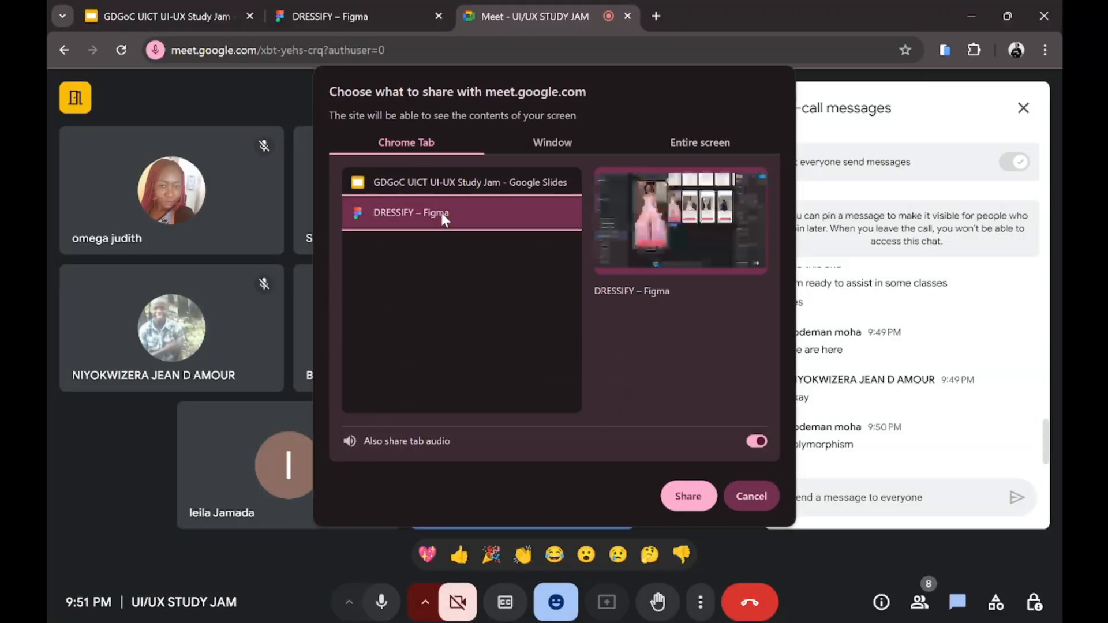
pyautogui.click(688, 496)
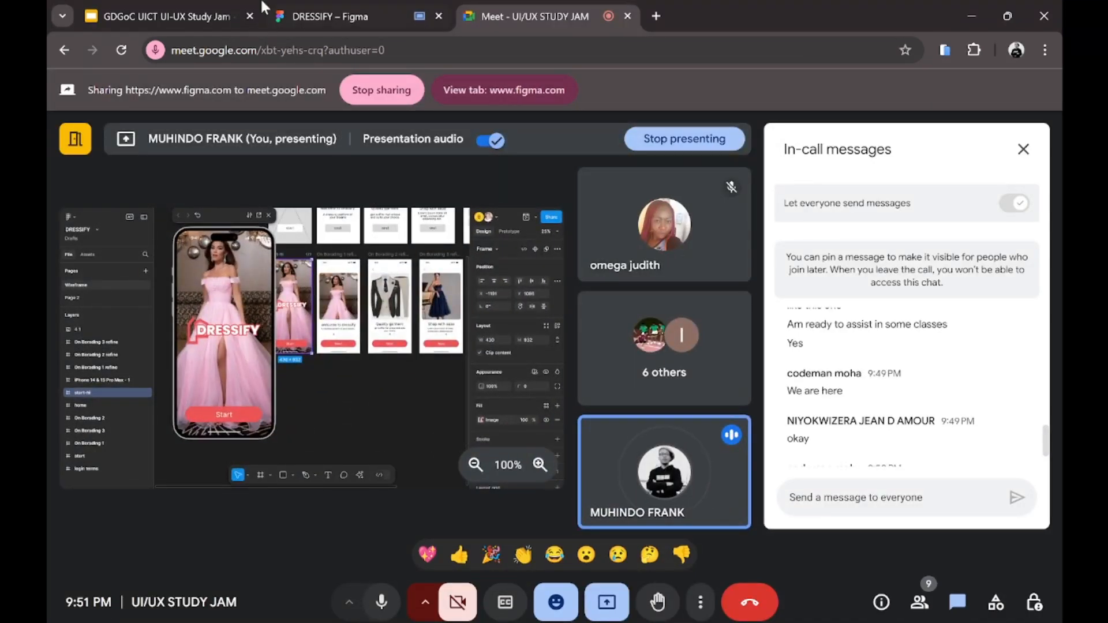
pyautogui.click(316, 16)
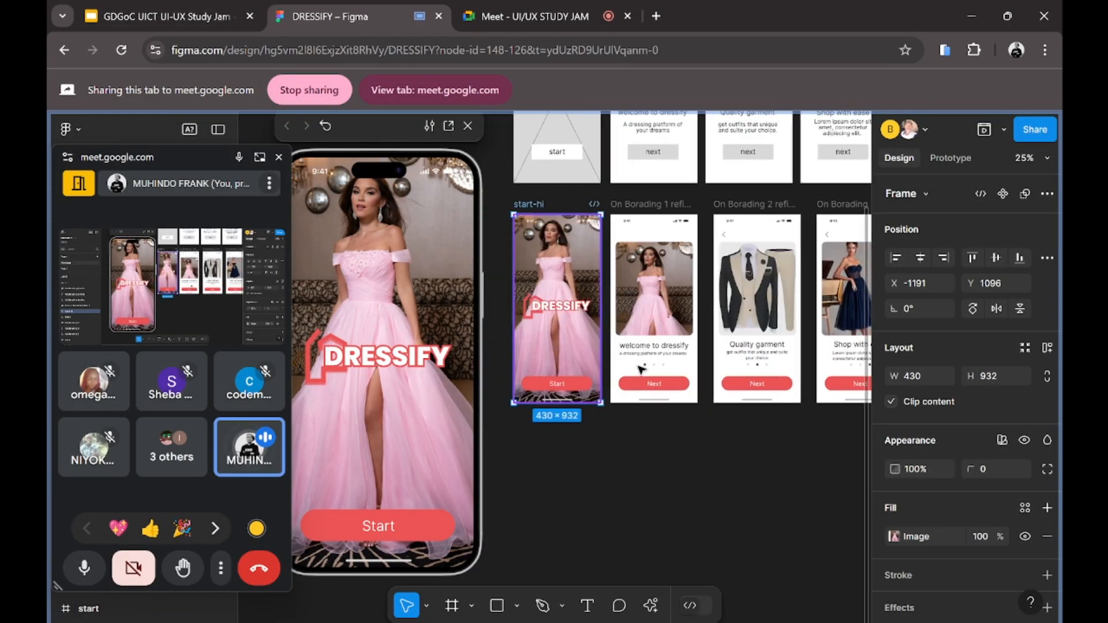
# Step: Zoom out to show all DRESSIFY screens and wireframes, then close the floating Meet window
pyautogui.scroll(-2, 641, 369)
pyautogui.hscroll(5, 641, 369)
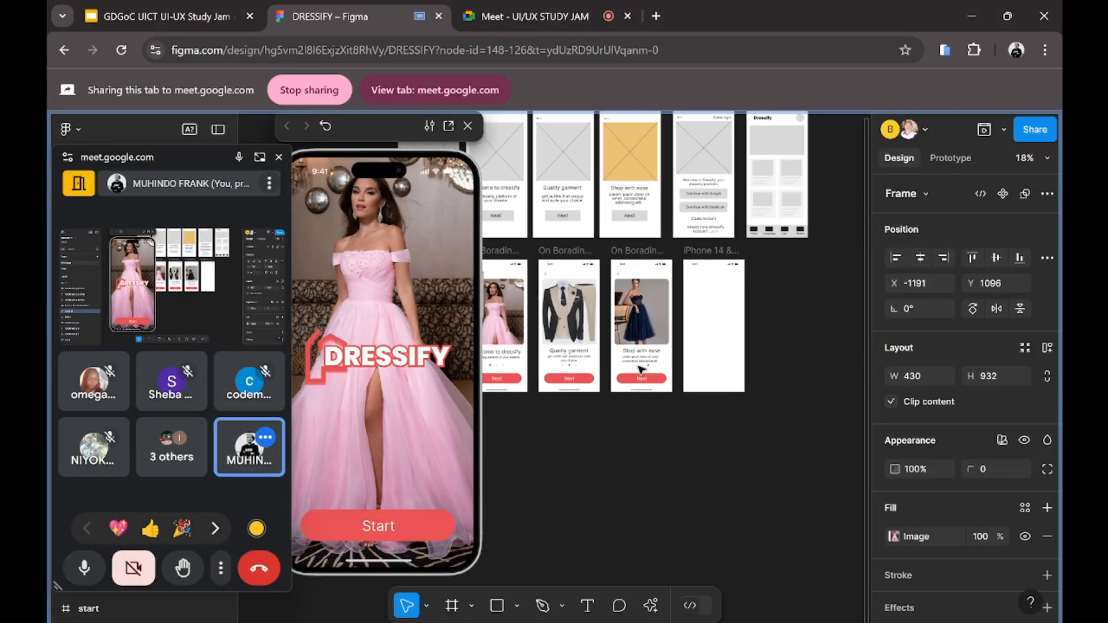
pyautogui.hscroll(-2, 640, 369)
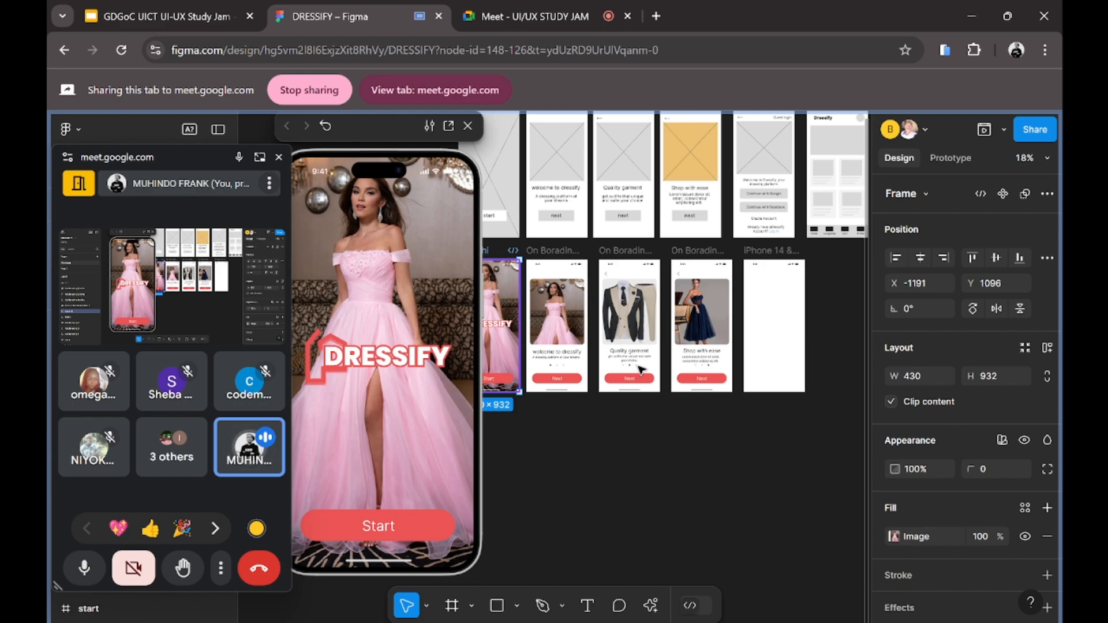
pyautogui.hscroll(2, 641, 370)
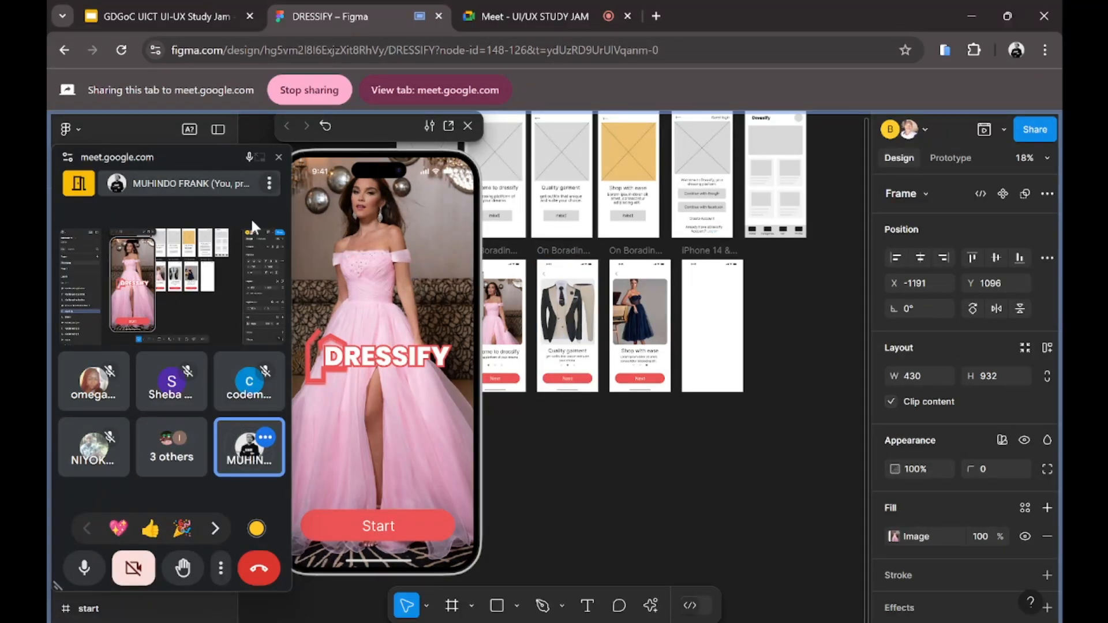
pyautogui.click(278, 157)
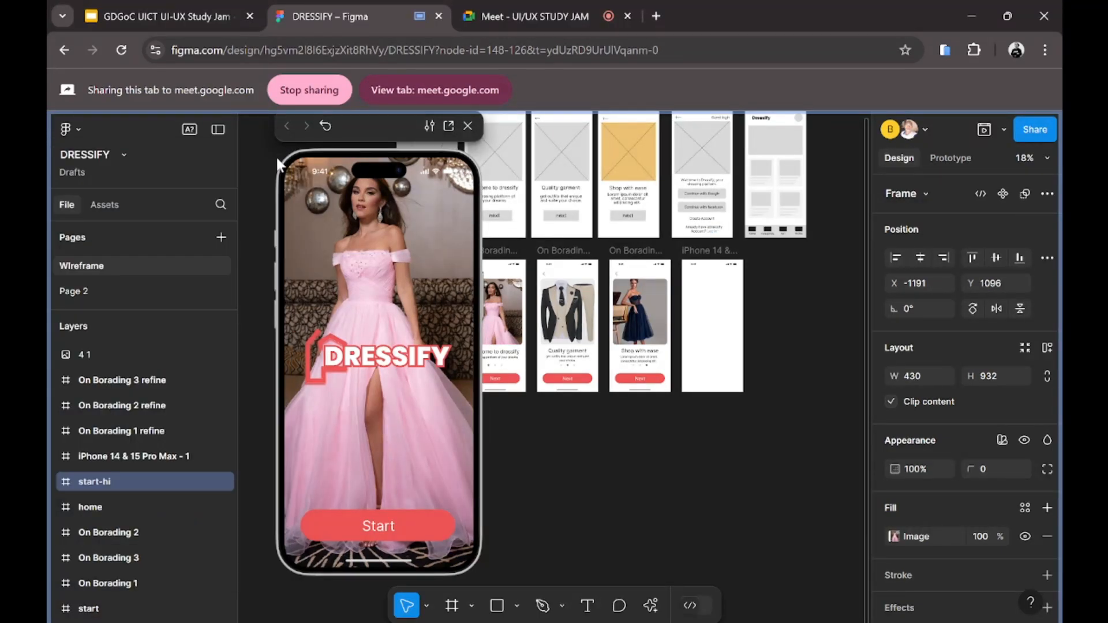
# Step: Back in the Meet call tab, stop presenting the DRESSIFY Figma tab
pyautogui.click(519, 17)
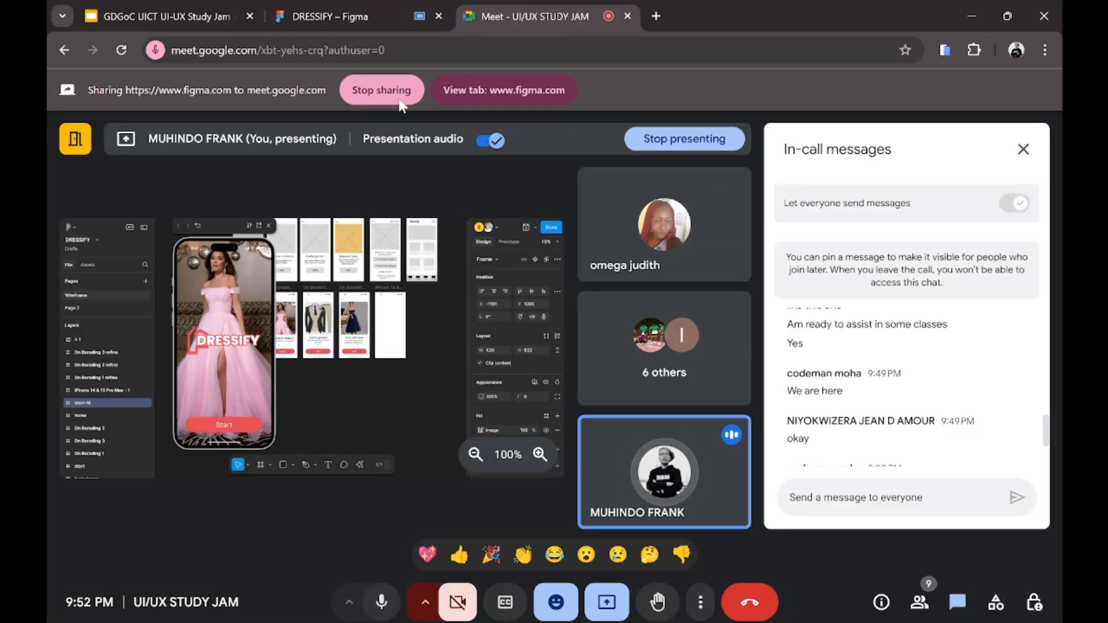
pyautogui.scroll(-2, 897, 367)
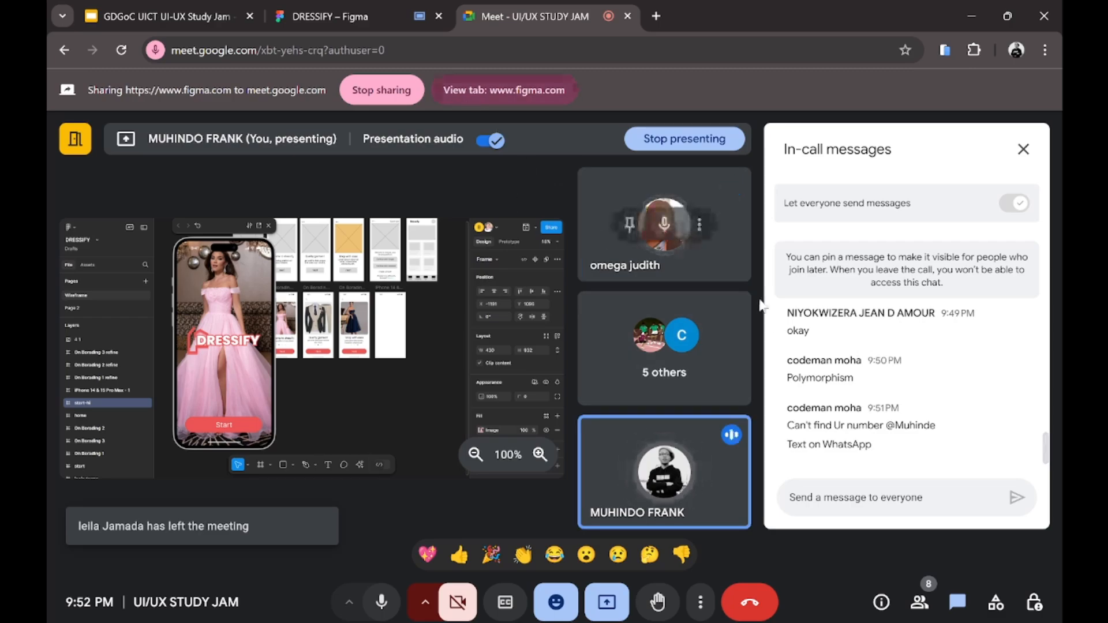
pyautogui.scroll(1, 871, 357)
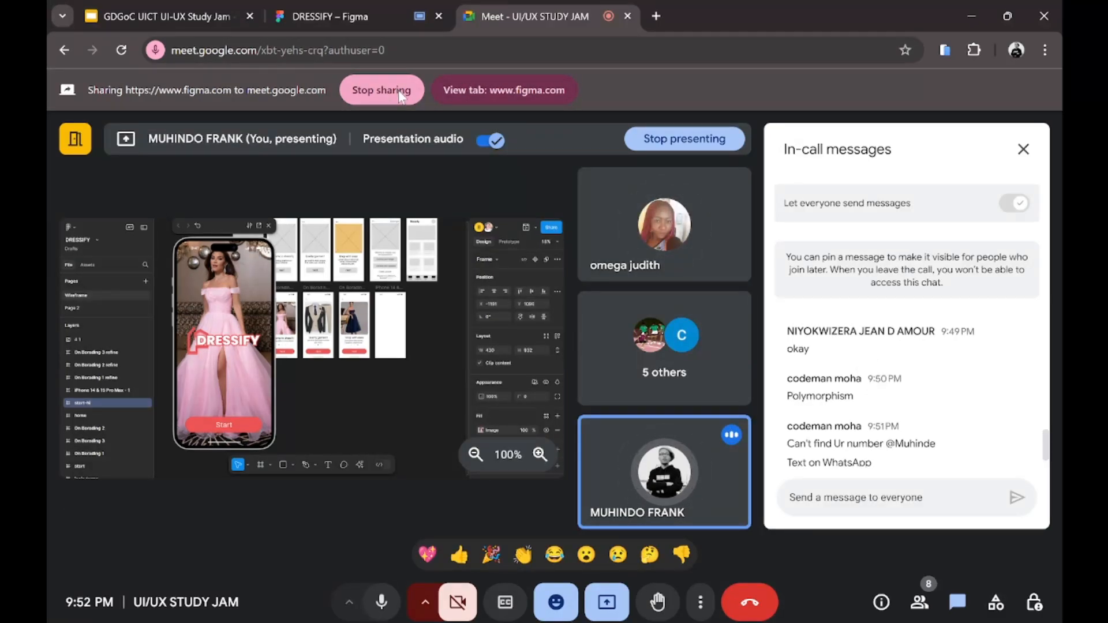
pyautogui.click(382, 90)
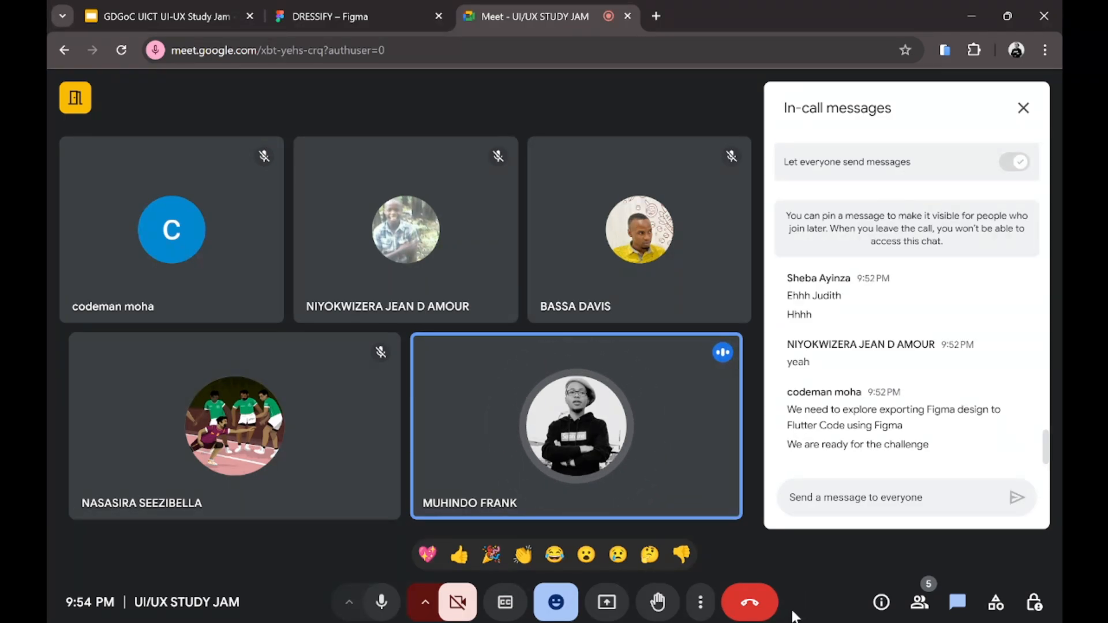
pyautogui.moveTo(734, 616)
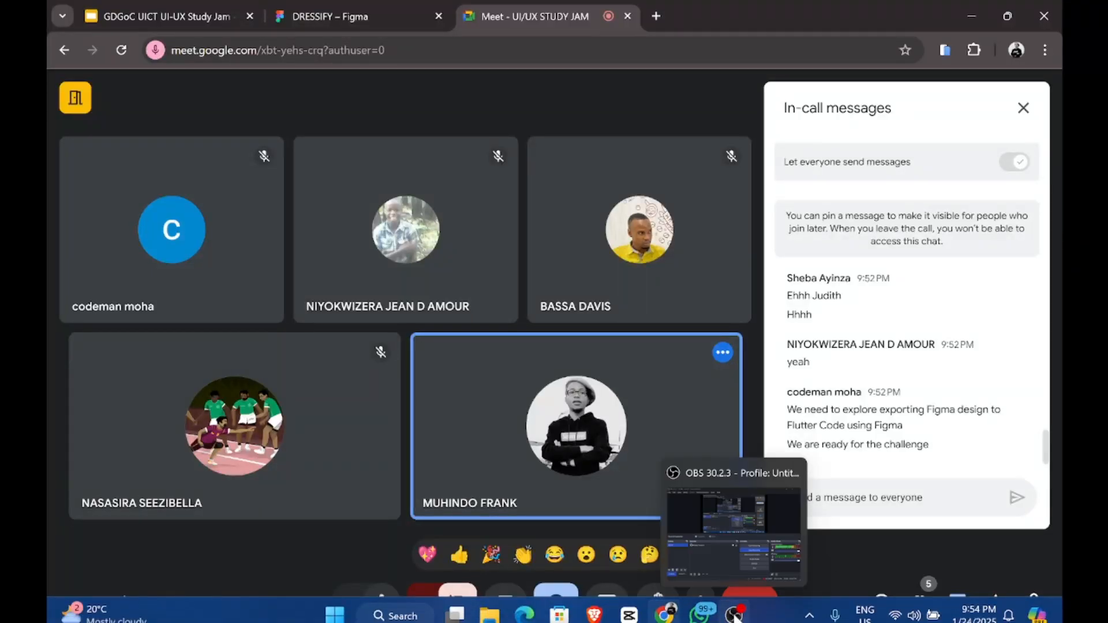
pyautogui.click(734, 615)
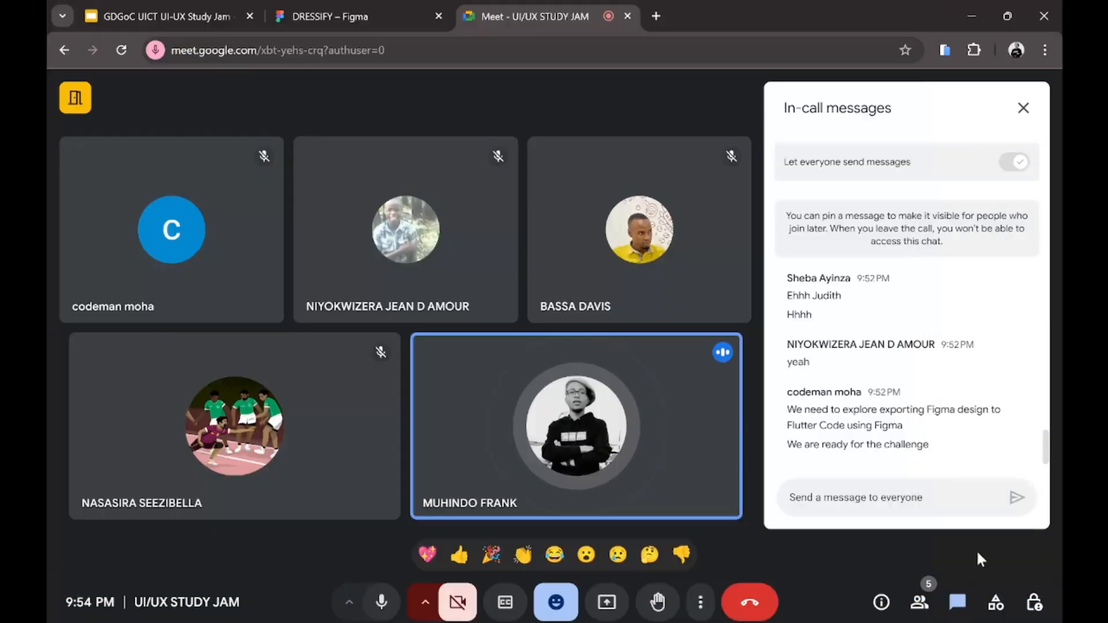
pyautogui.click(976, 550)
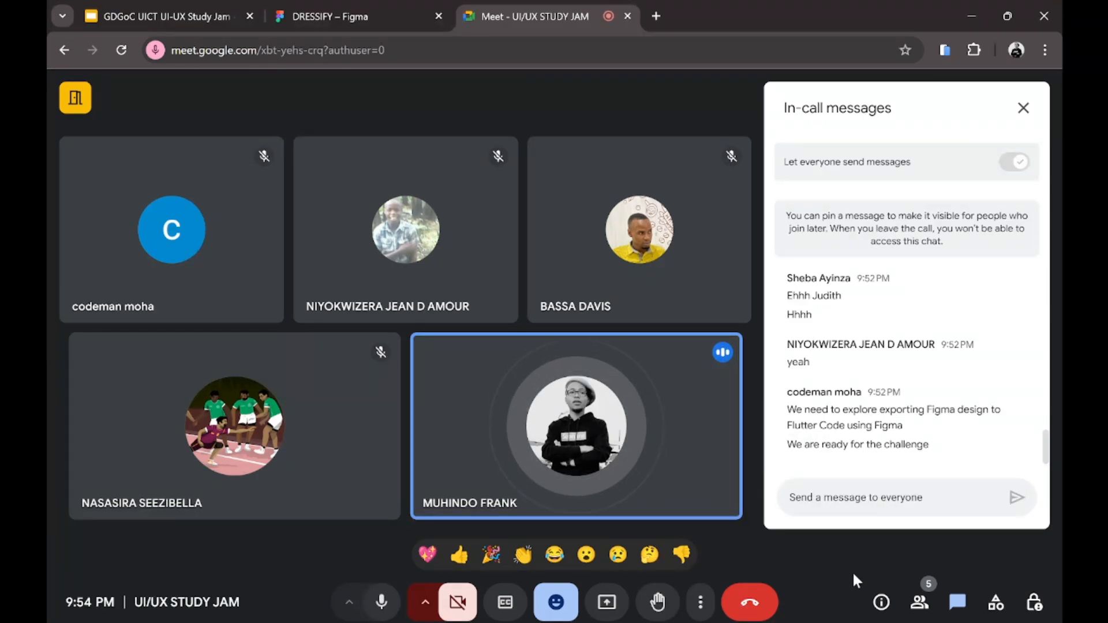
pyautogui.scroll(5, 906, 369)
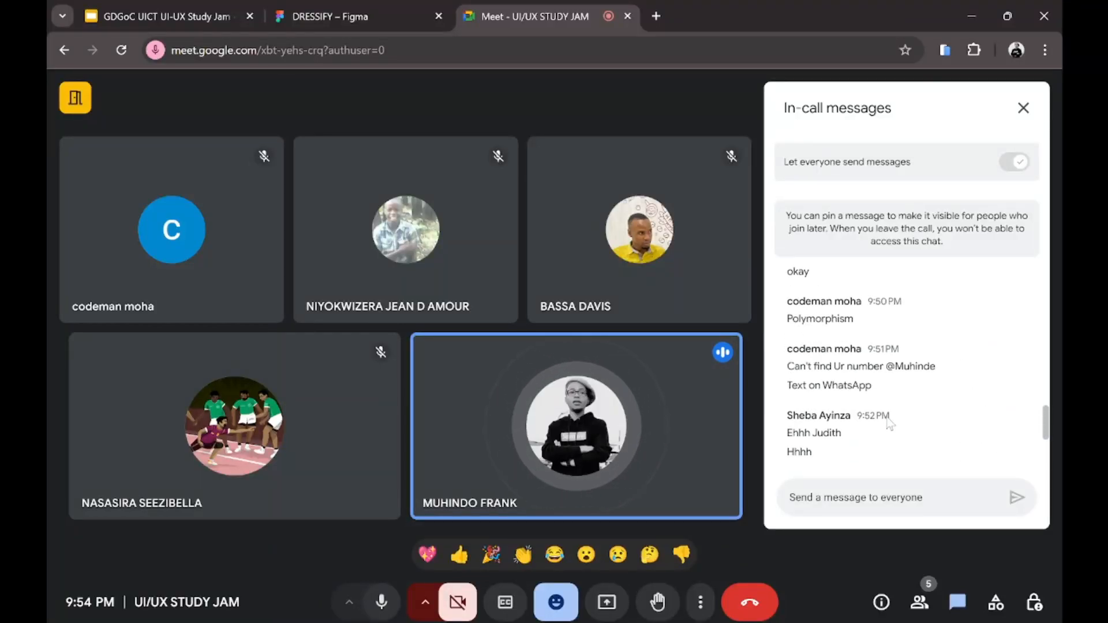
pyautogui.scroll(6, 889, 424)
pyautogui.scroll(-2, 888, 424)
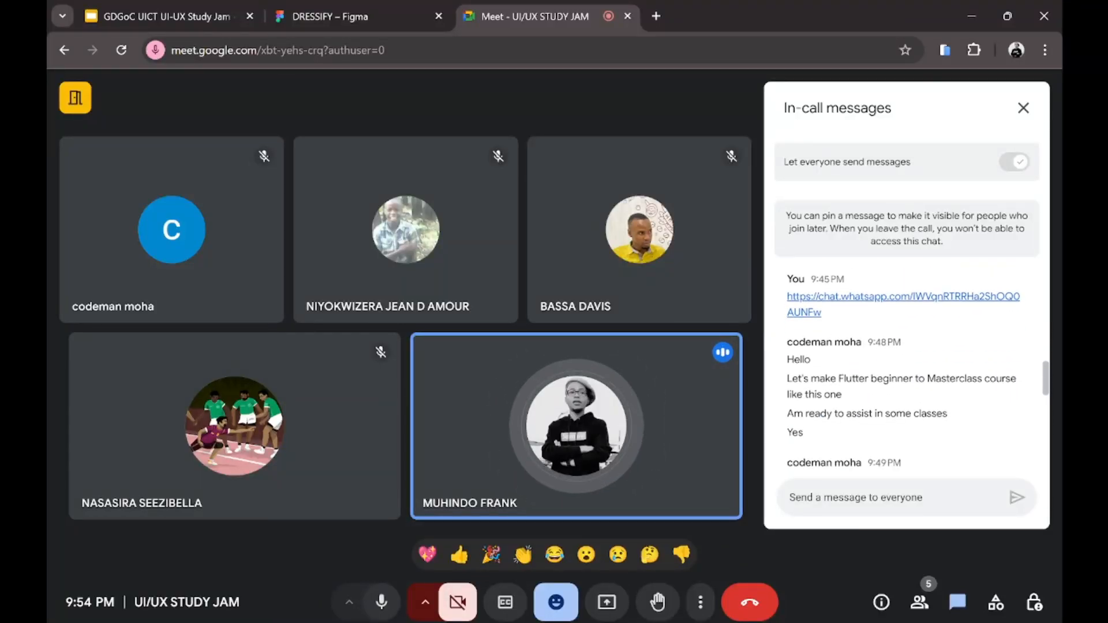
pyautogui.scroll(2, 889, 424)
pyautogui.scroll(2, 889, 424)
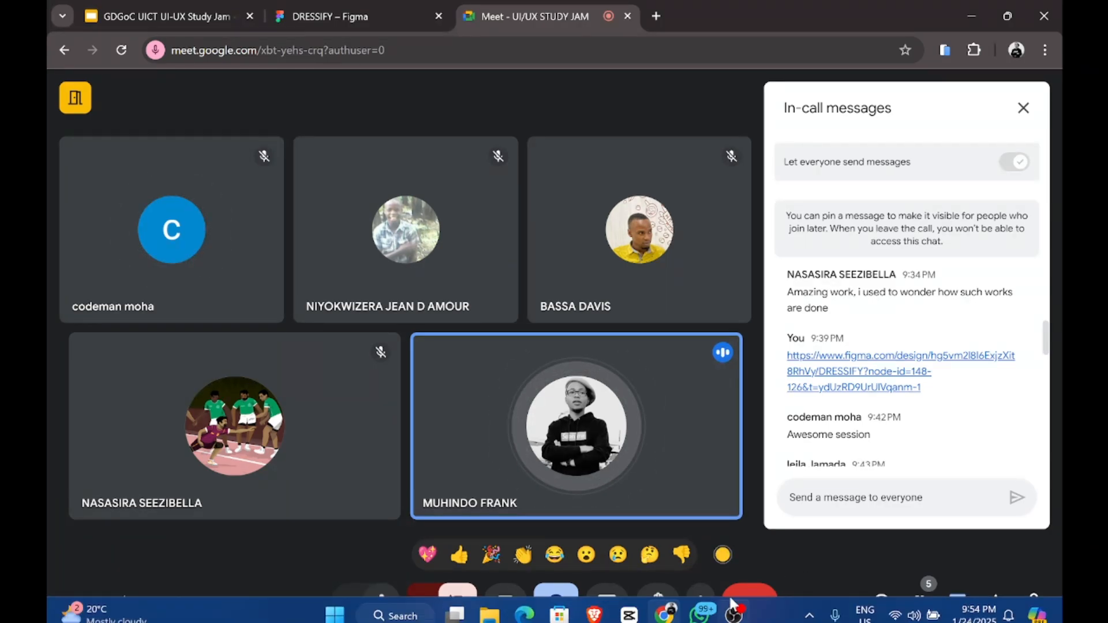
pyautogui.moveTo(734, 615)
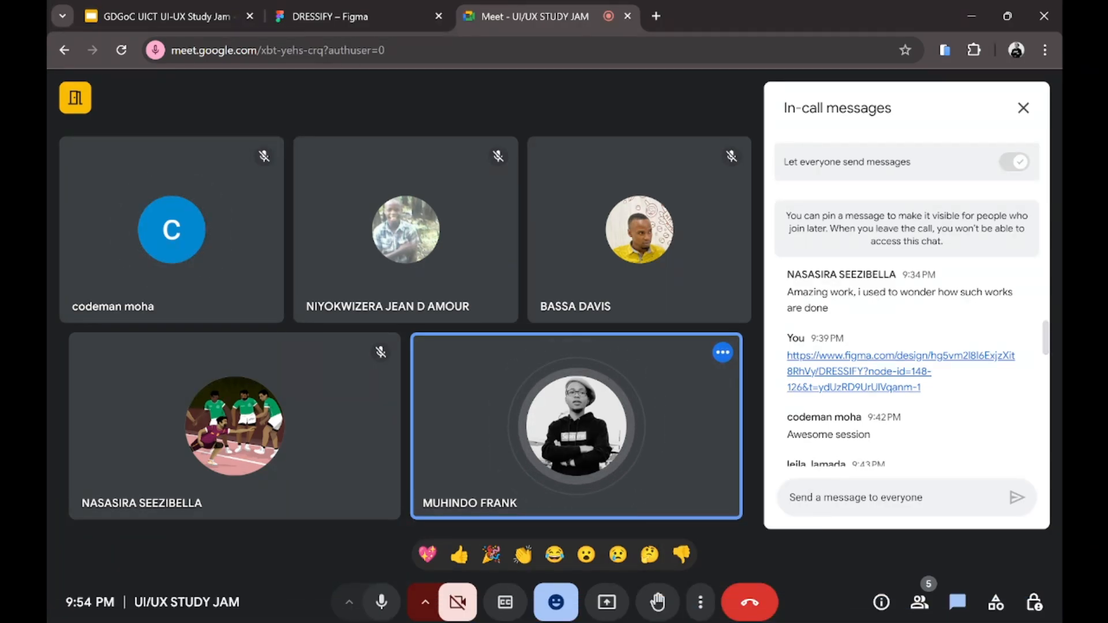